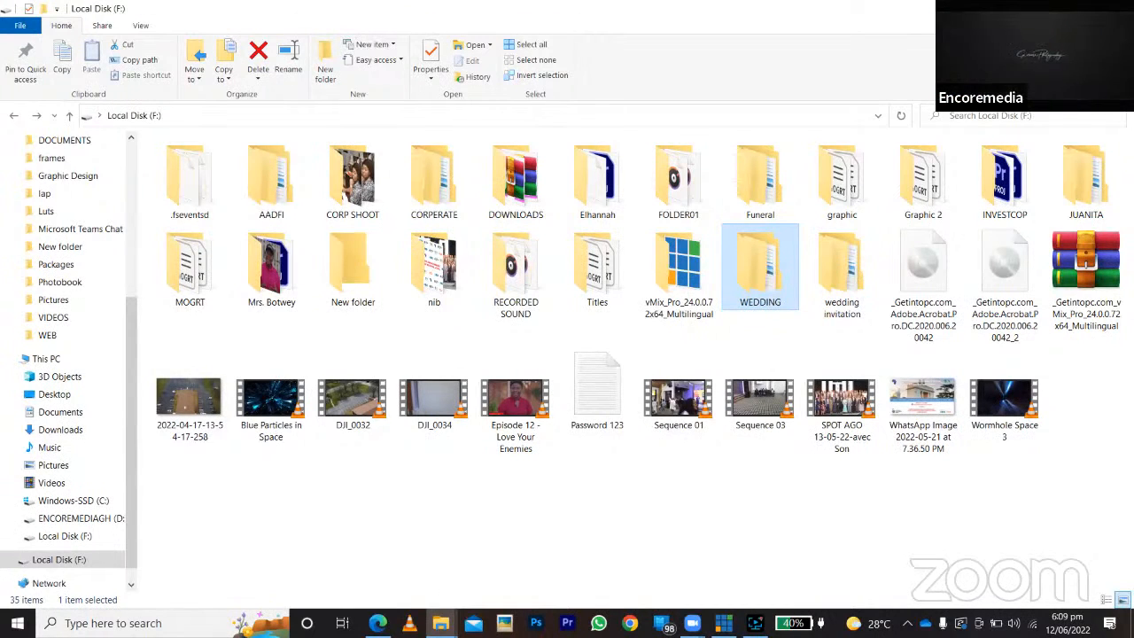
Find and launch Adobe Premiere Pro 2022, clearing the file browser window out of the way.
{"action": "left_click", "coordinate": [18, 623]}
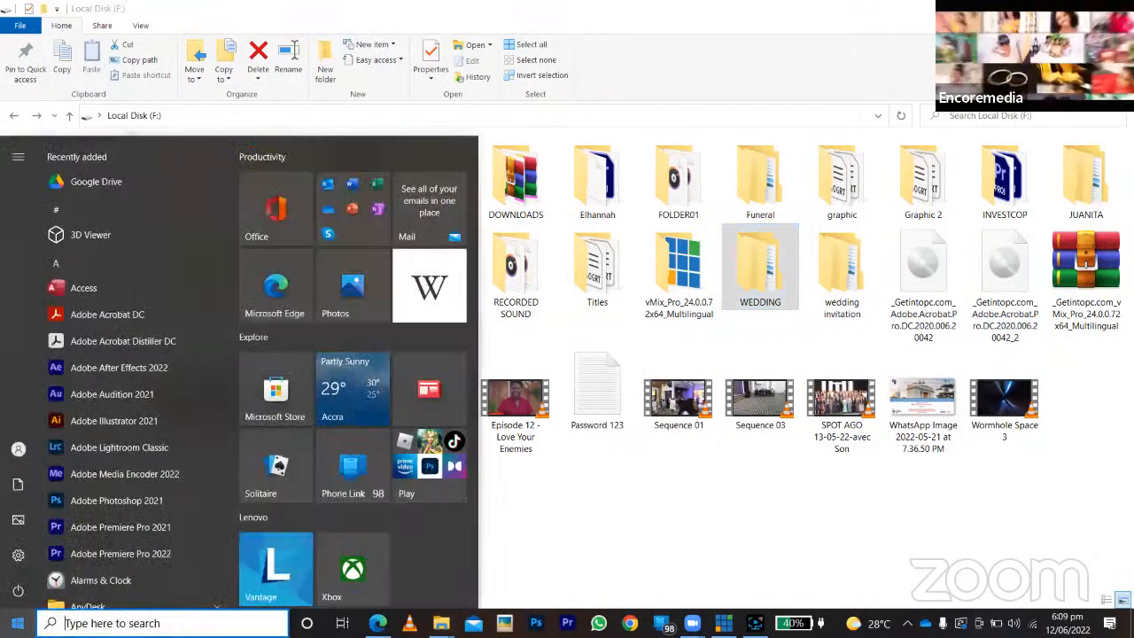
{"action": "type", "text": "premi"}
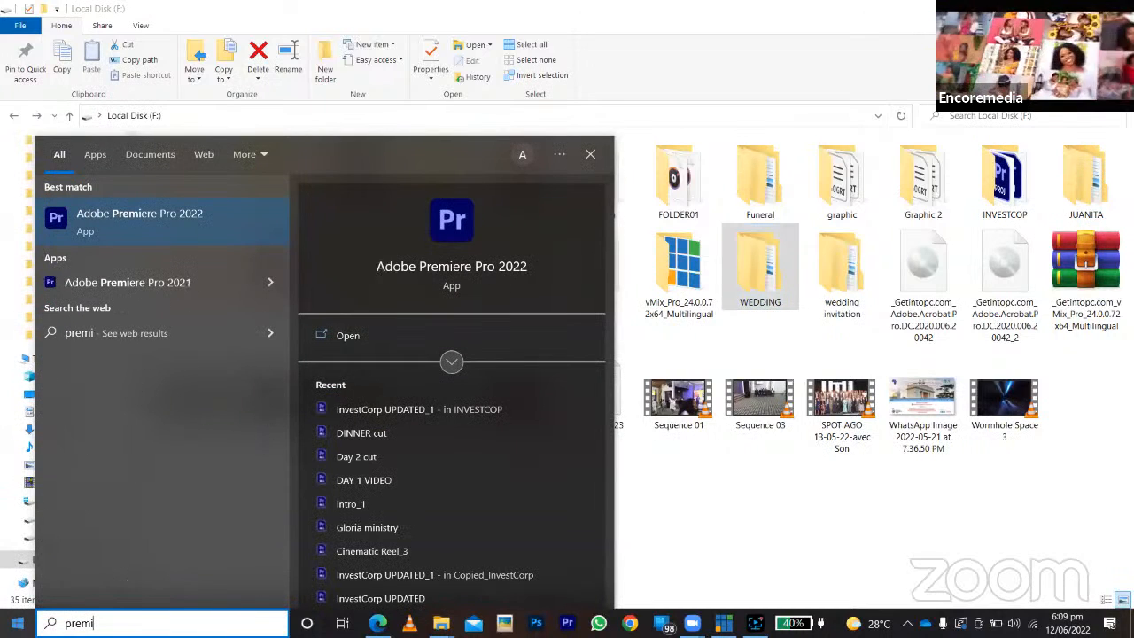
{"action": "key", "text": "super"}
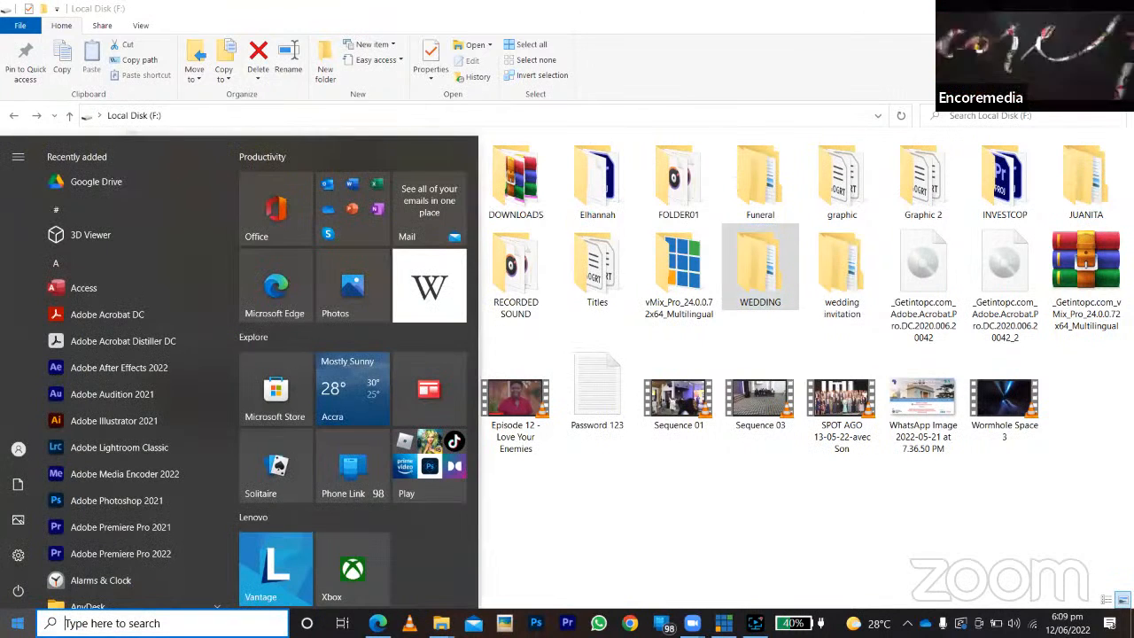
{"action": "type", "text": "prem"}
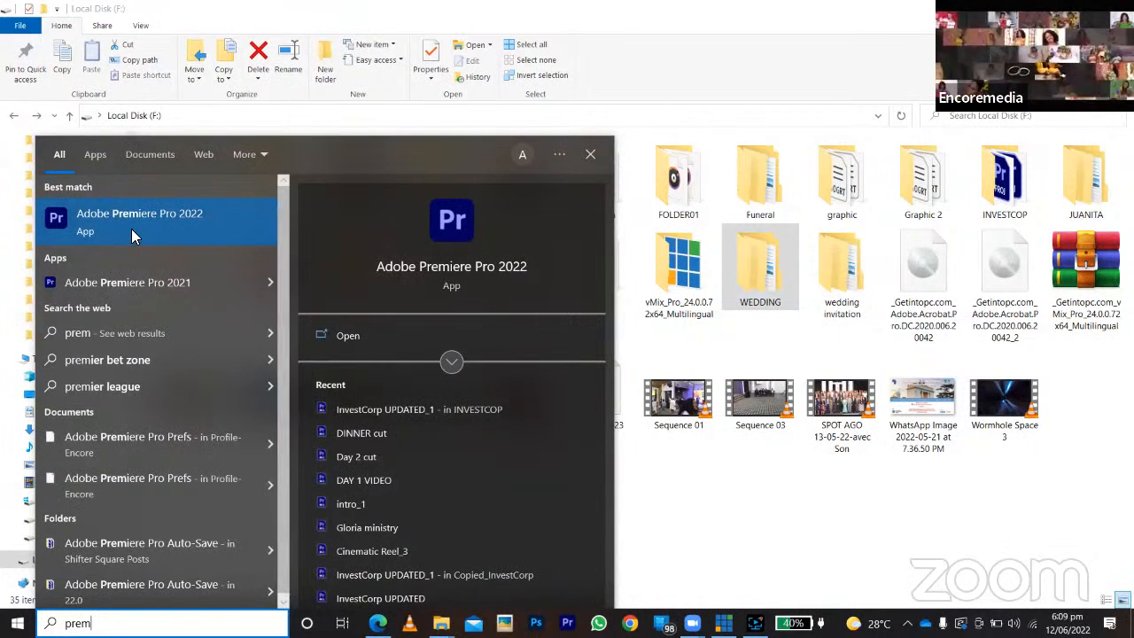
{"action": "left_click", "coordinate": [145, 213]}
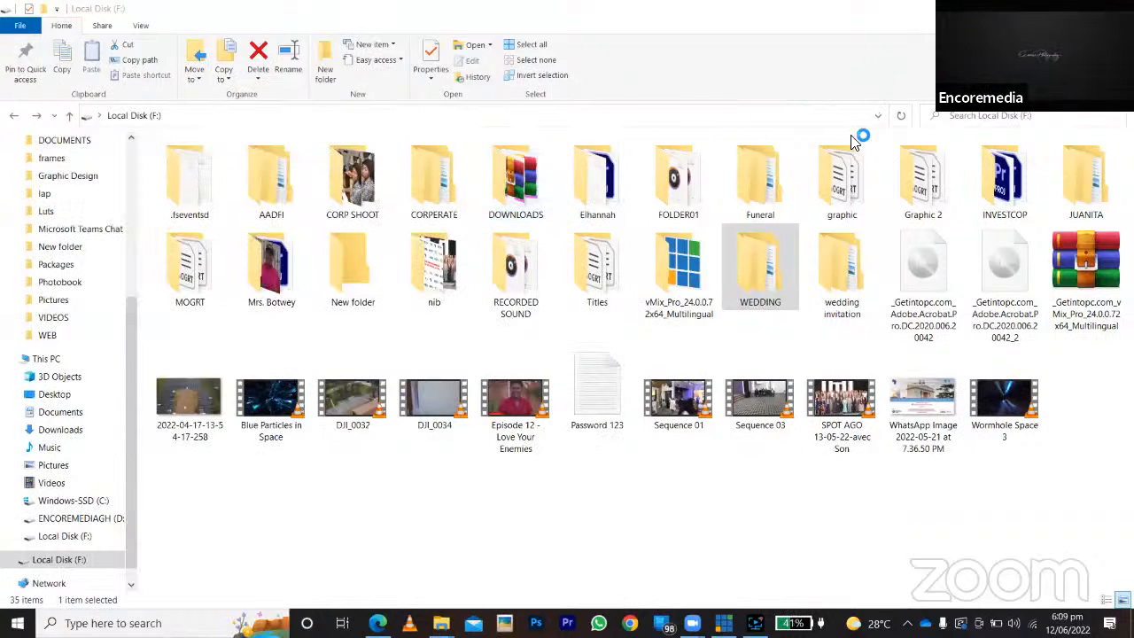
{"action": "left_click", "coordinate": [684, 531]}
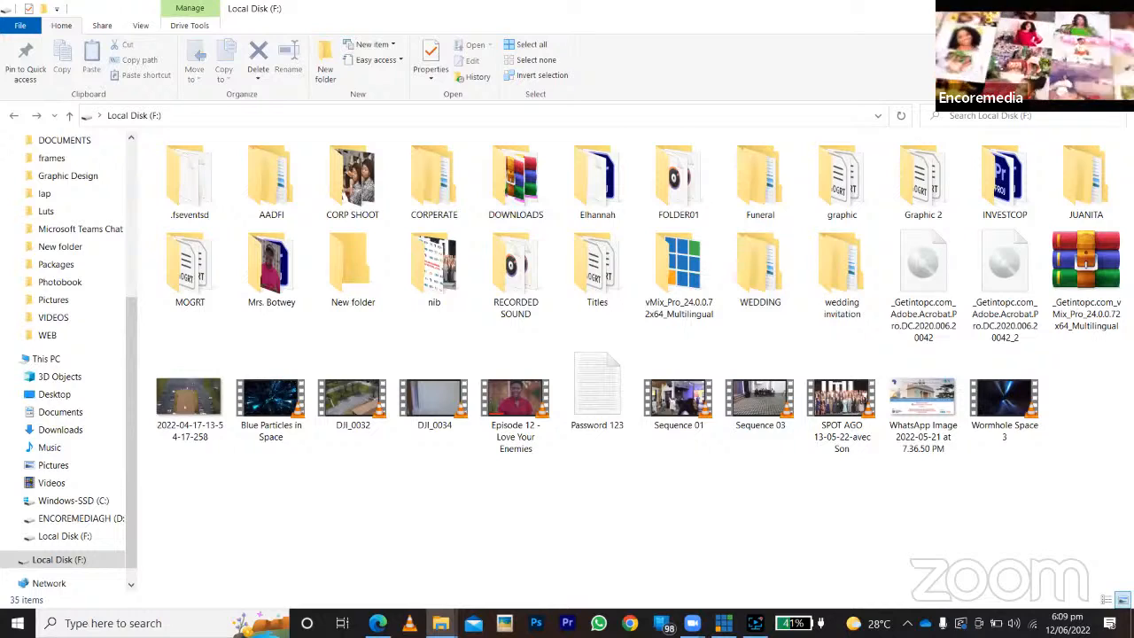
{"action": "left_click", "coordinate": [1049, 9]}
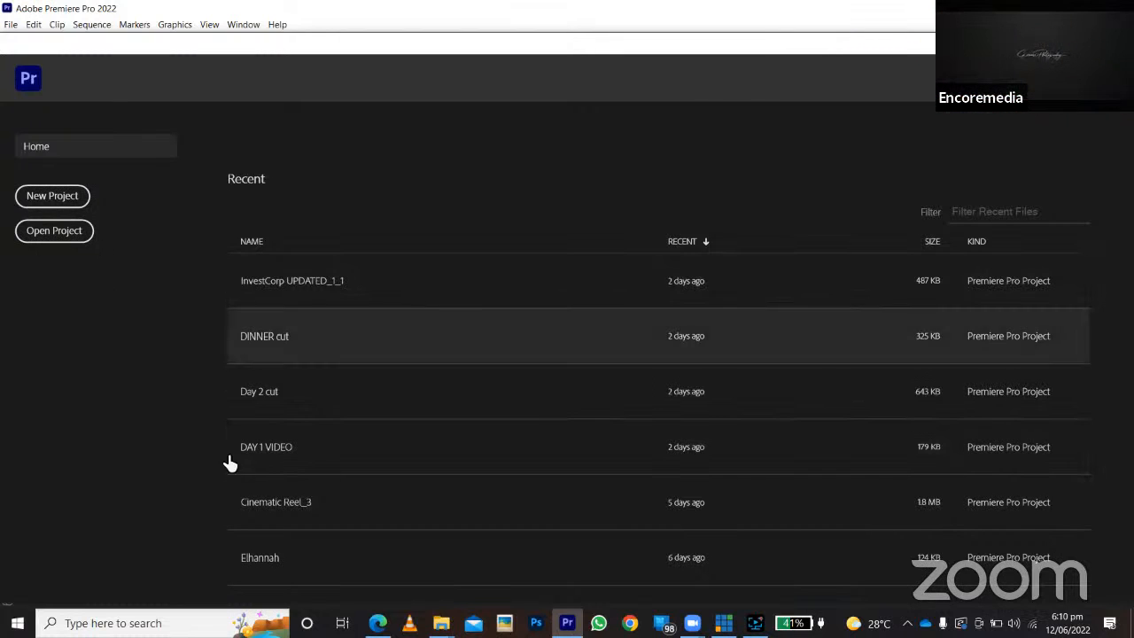
{"action": "left_click", "coordinate": [52, 232]}
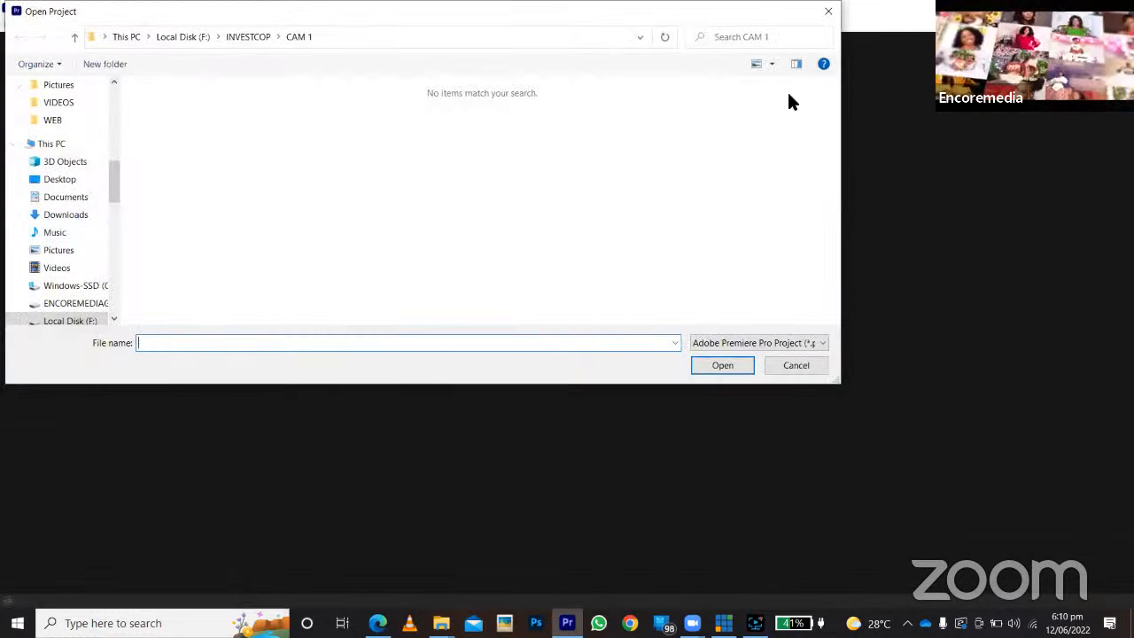
{"action": "left_click", "coordinate": [91, 305]}
{"action": "scroll", "coordinate": [306, 257], "scroll_direction": "down", "scroll_amount": 5}
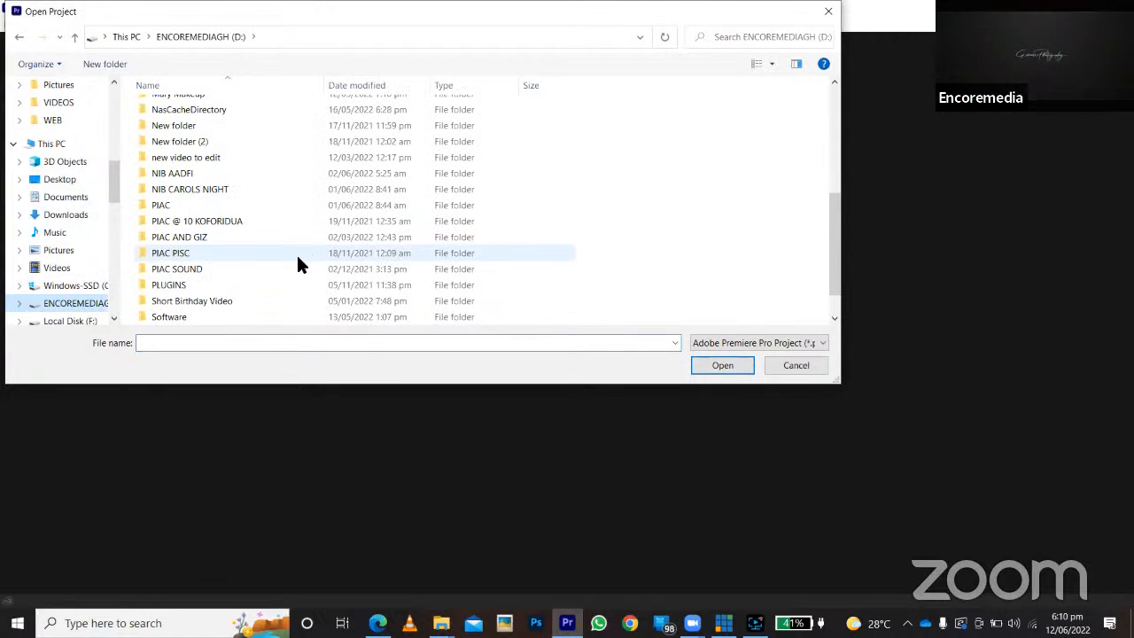
{"action": "double_click", "coordinate": [200, 300]}
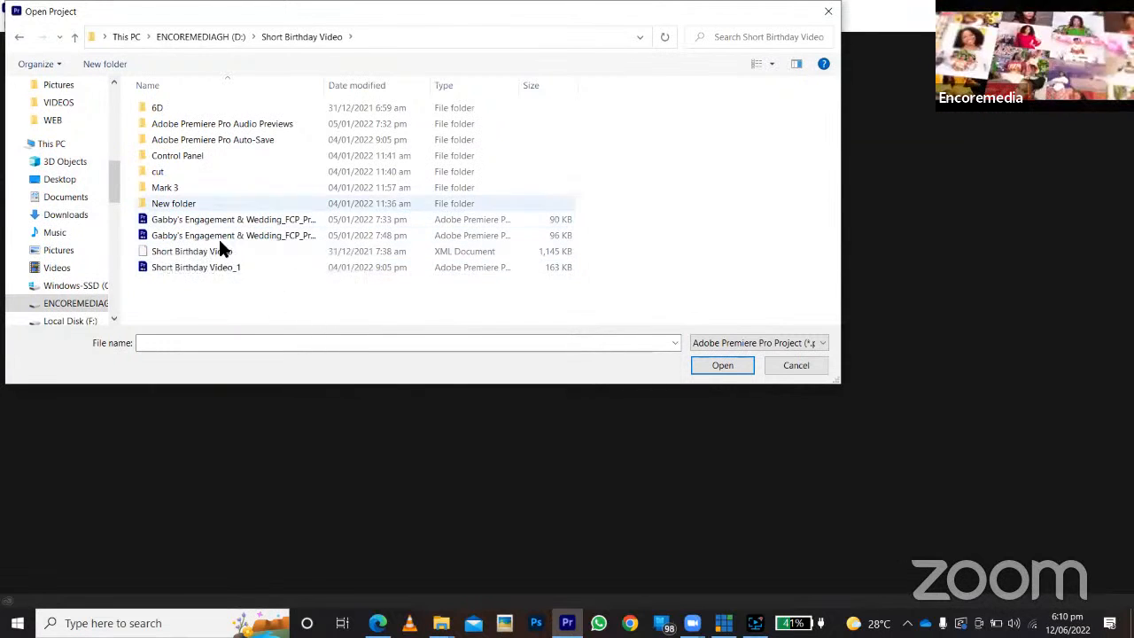
{"action": "left_click", "coordinate": [793, 367]}
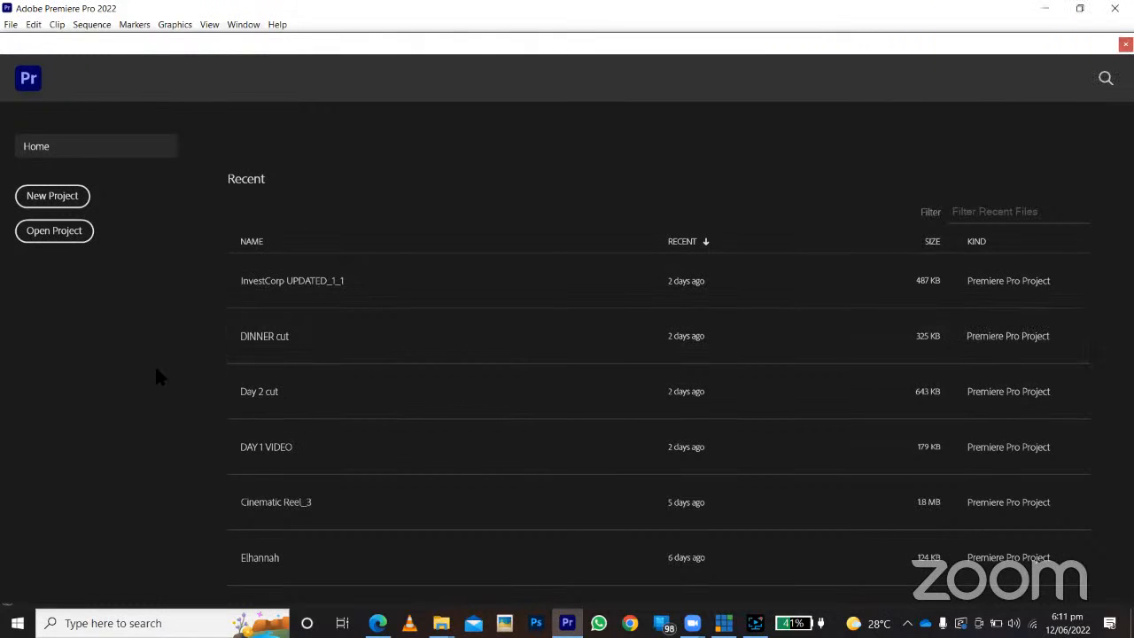
Look over the kinds of new items that can be created, such as a project or production.
{"action": "left_click", "coordinate": [9, 25]}
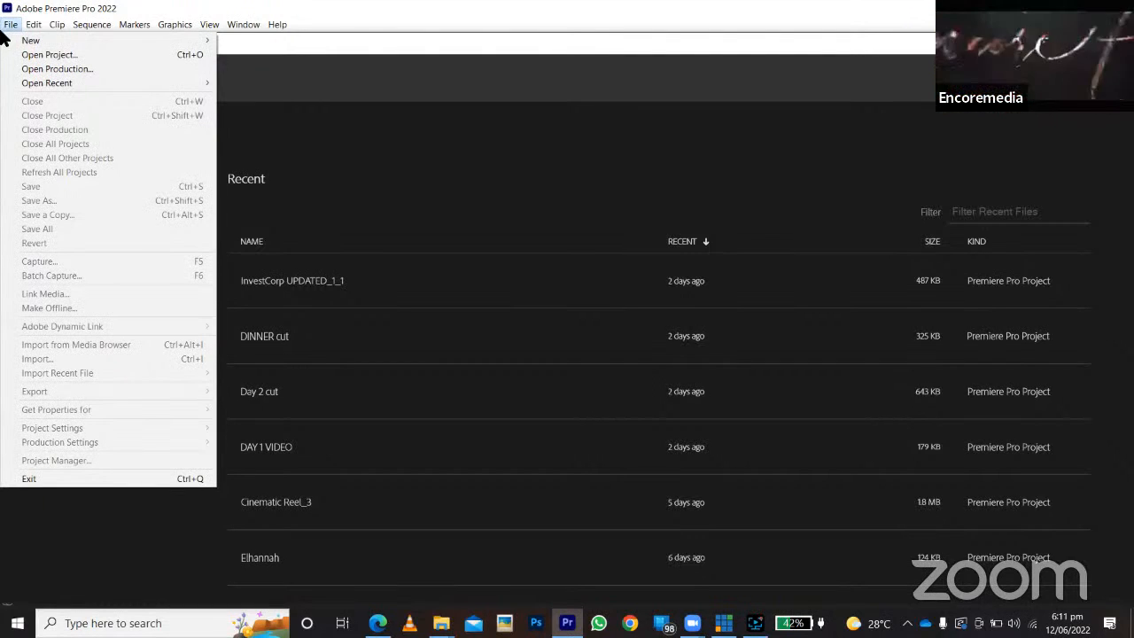
{"action": "mouse_move", "coordinate": [32, 43]}
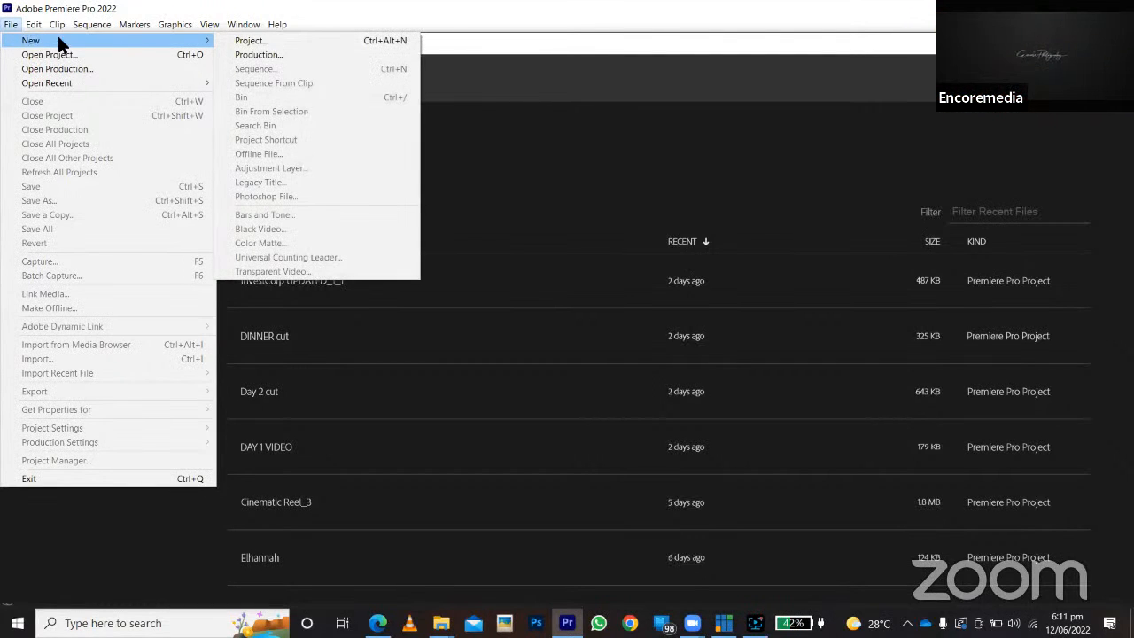
{"action": "left_click", "coordinate": [11, 26]}
{"action": "left_click", "coordinate": [11, 28]}
{"action": "left_click", "coordinate": [11, 27]}
{"action": "left_click", "coordinate": [10, 27]}
{"action": "mouse_move", "coordinate": [36, 43]}
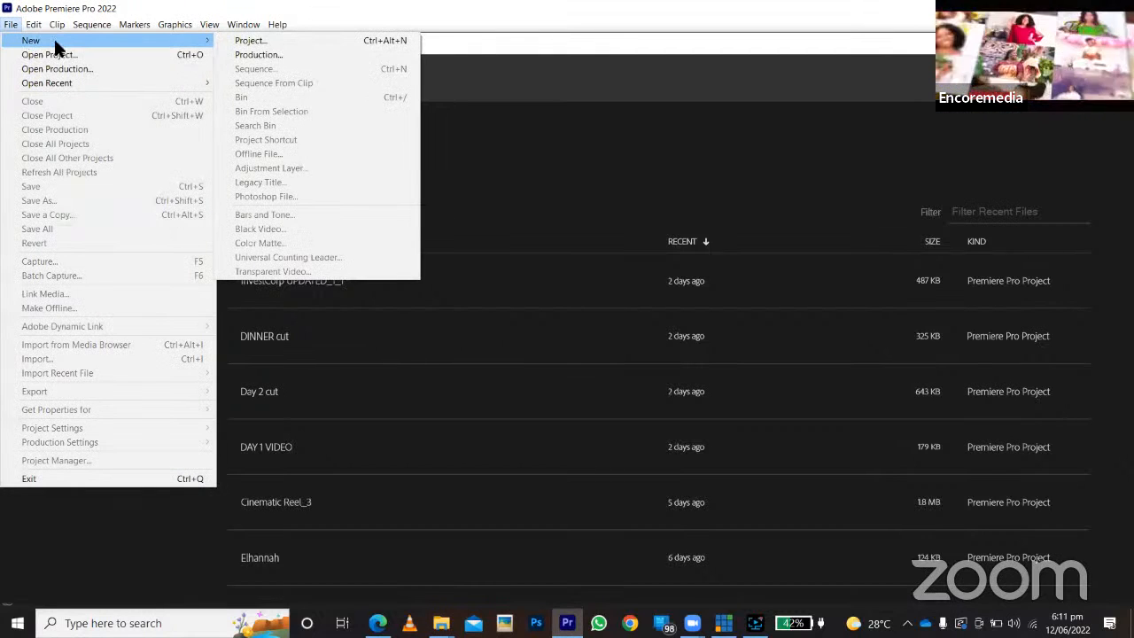
{"action": "left_click", "coordinate": [458, 82]}
Start a new project and name it VIDEO EDITING.
{"action": "left_click", "coordinate": [48, 202]}
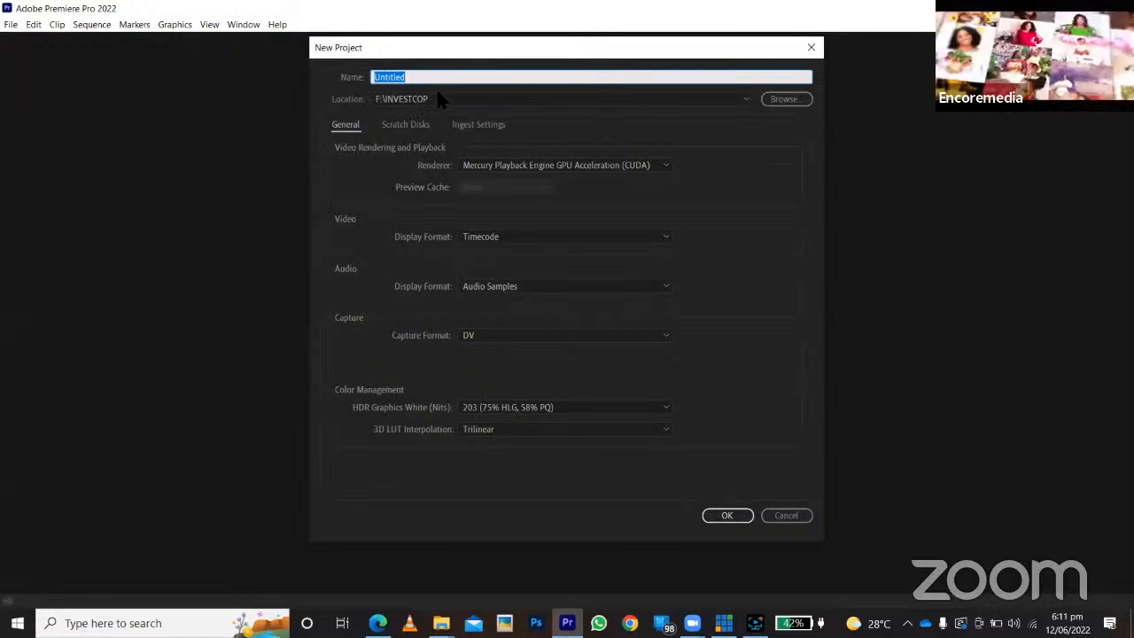
{"action": "type", "text": "video"}
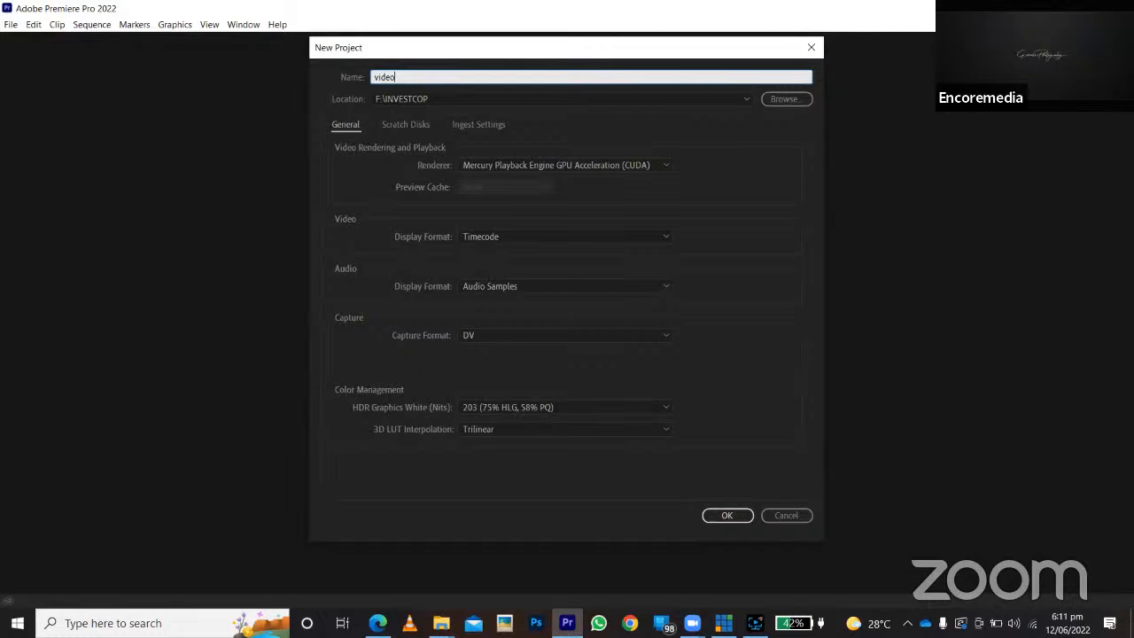
{"action": "key", "text": "BackSpace"}
{"action": "key", "text": "BackSpace"}
{"action": "key", "text": "BackSpace"}
{"action": "key", "text": "BackSpace"}
{"action": "key", "text": "BackSpace"}
{"action": "key", "text": "Caps_Lock"}
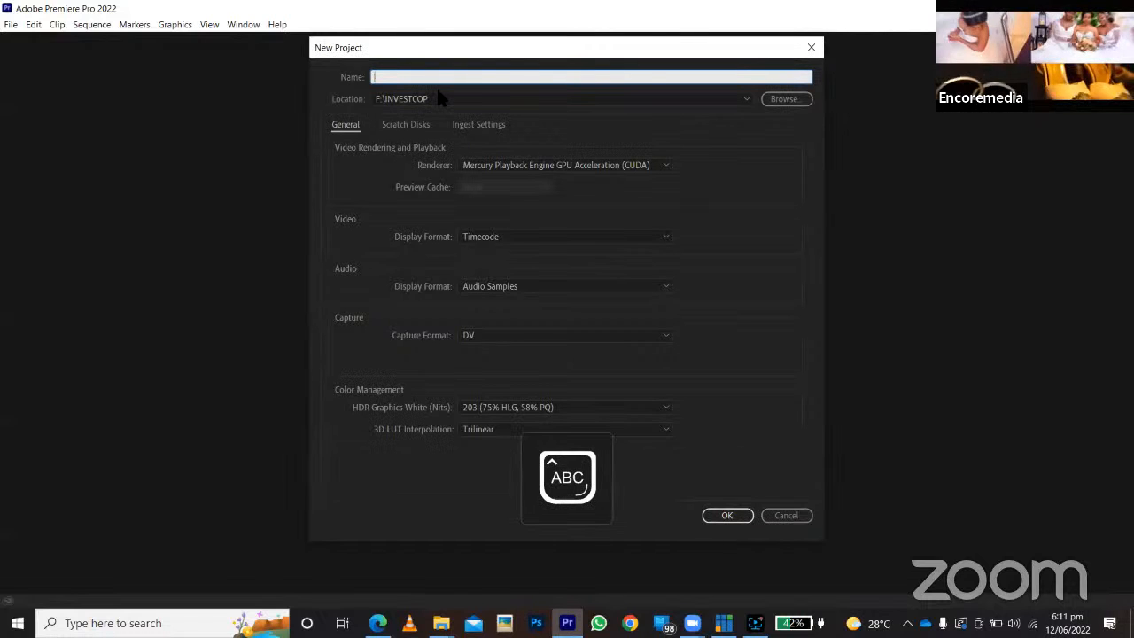
{"action": "type", "text": "VIDEO"}
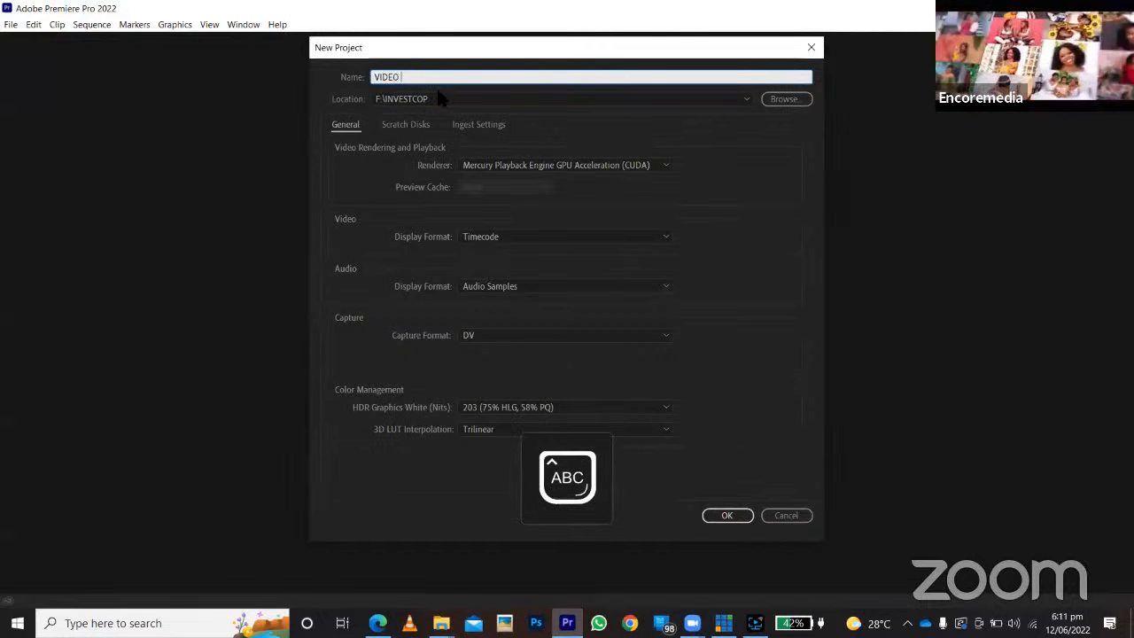
{"action": "type", "text": " EDITING"}
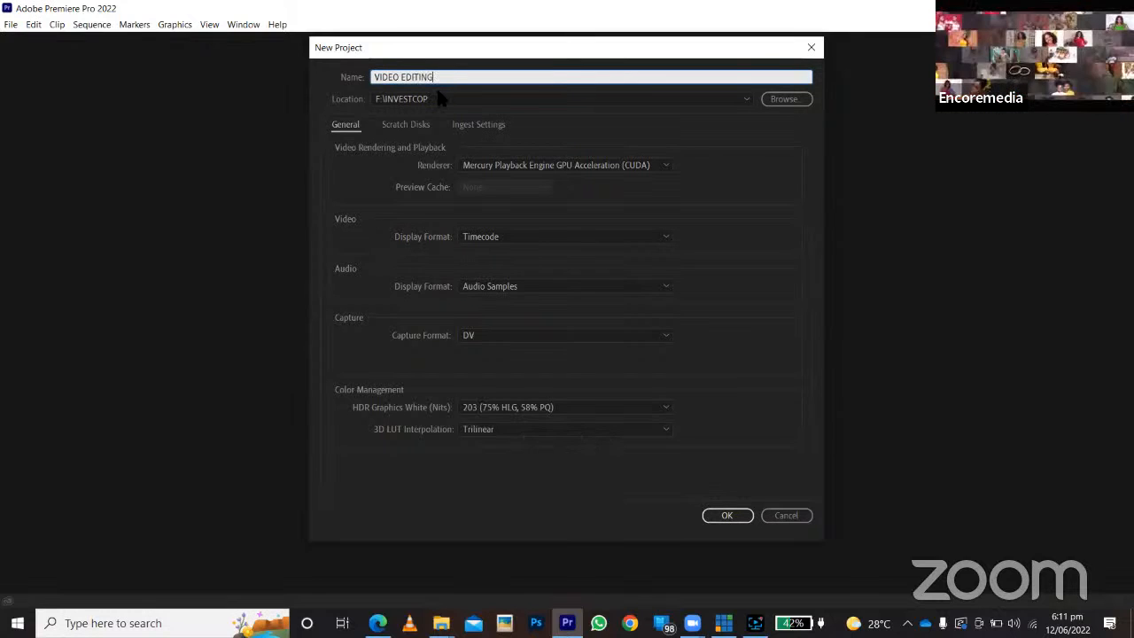
Set the new project's location to the EMMA folder on drive D and create the project.
{"action": "left_click", "coordinate": [432, 94]}
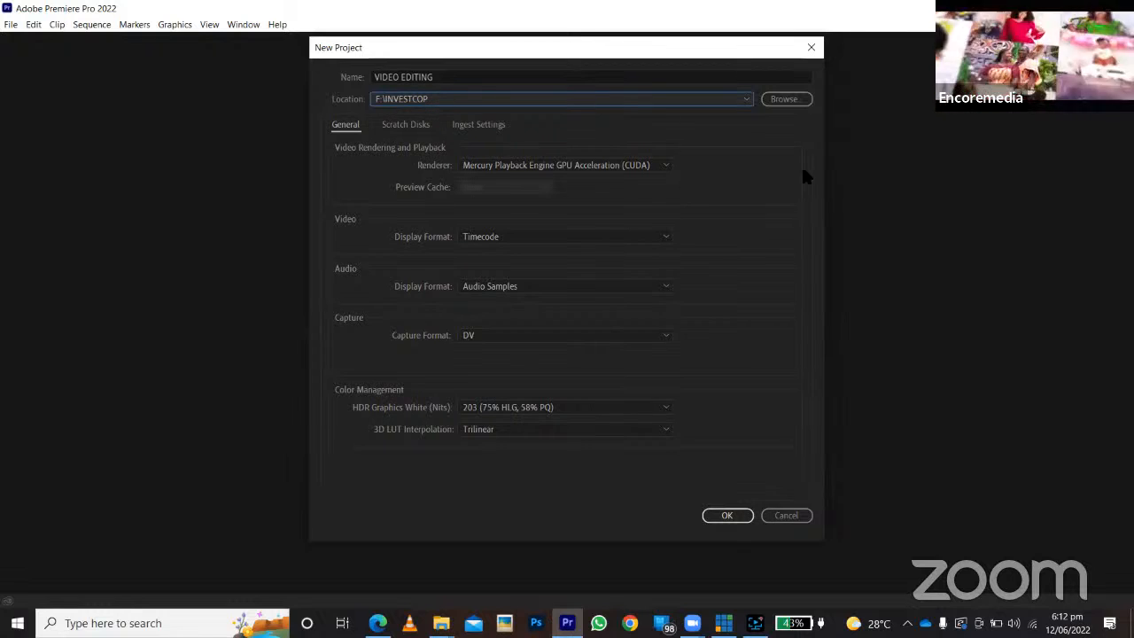
{"action": "left_click", "coordinate": [798, 100]}
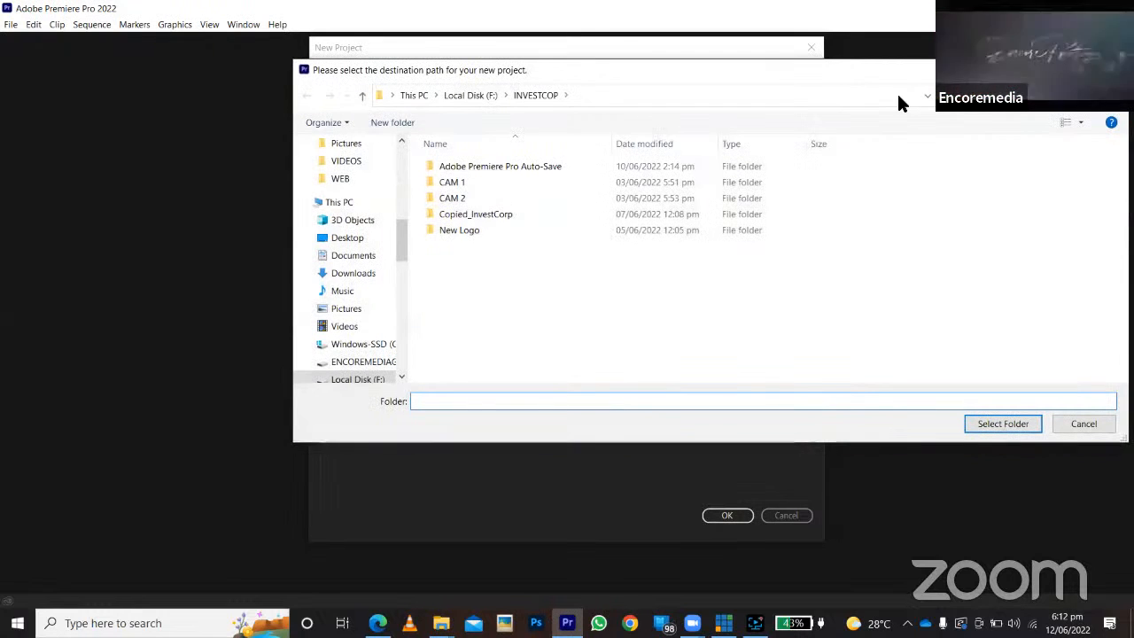
{"action": "left_click_drag", "start_coordinate": [816, 74], "coordinate": [528, 104]}
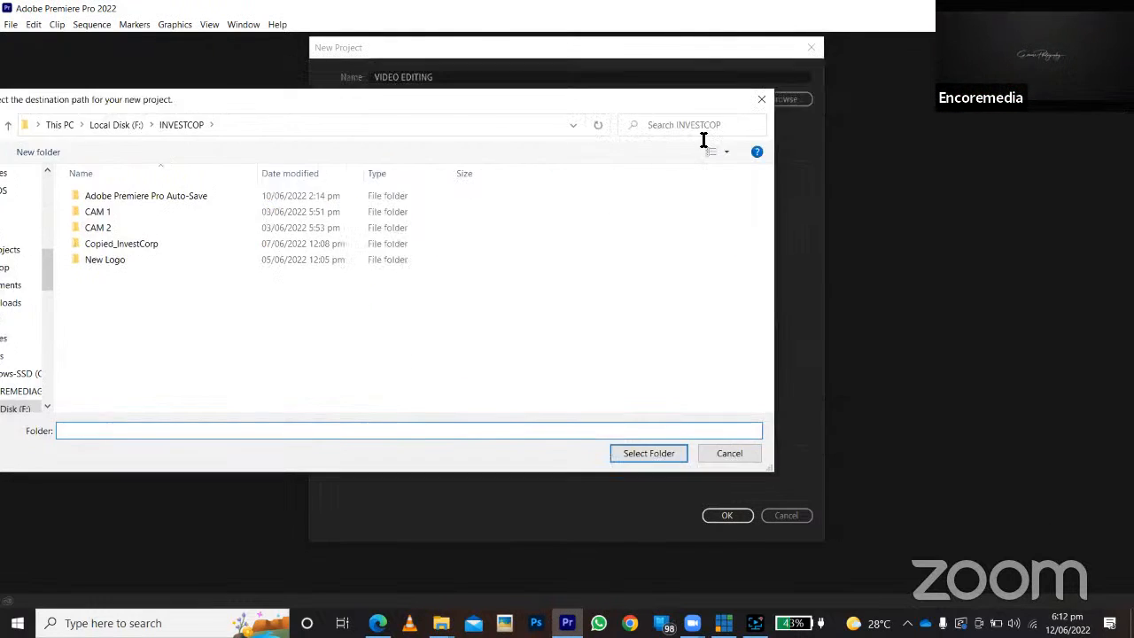
{"action": "left_click", "coordinate": [817, 102]}
{"action": "left_click", "coordinate": [767, 103]}
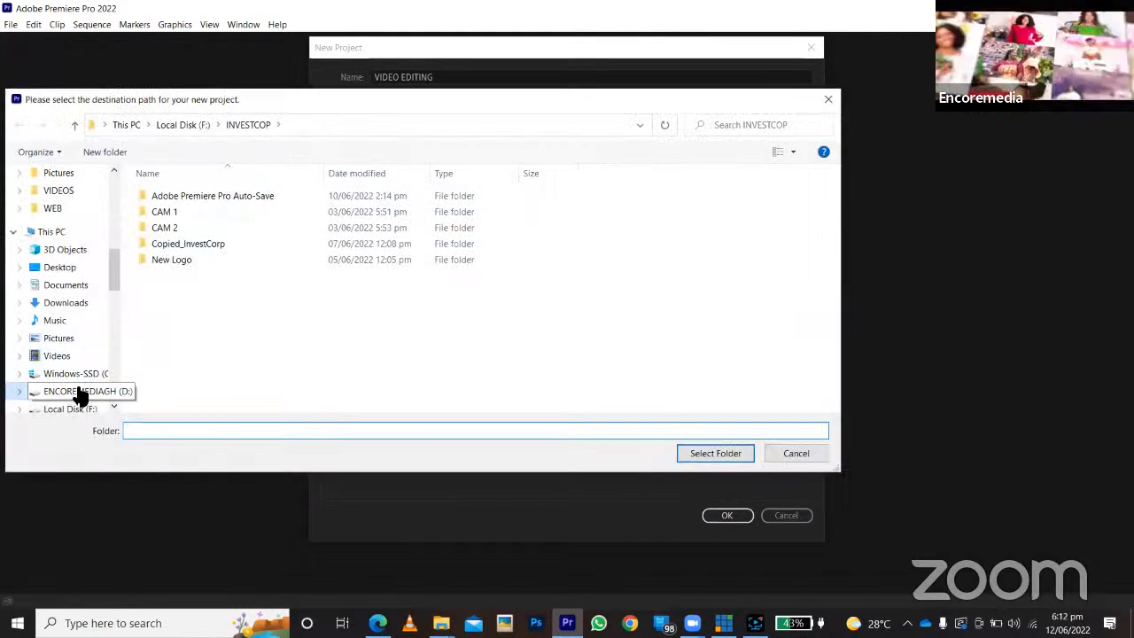
{"action": "left_click", "coordinate": [80, 390]}
{"action": "double_click", "coordinate": [172, 288]}
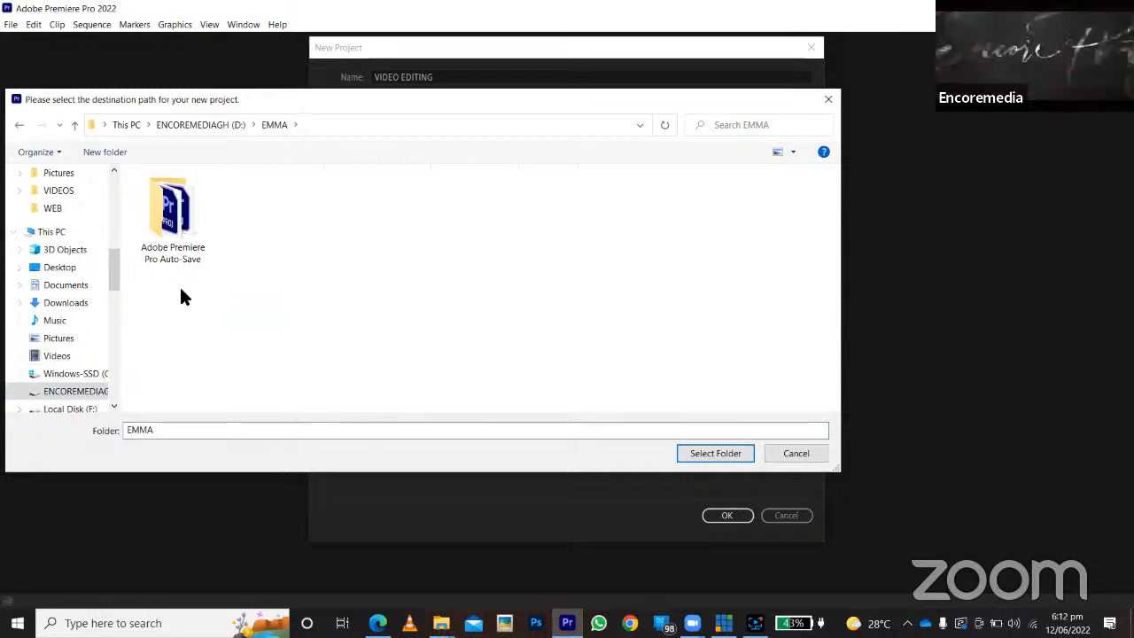
{"action": "left_click", "coordinate": [700, 456]}
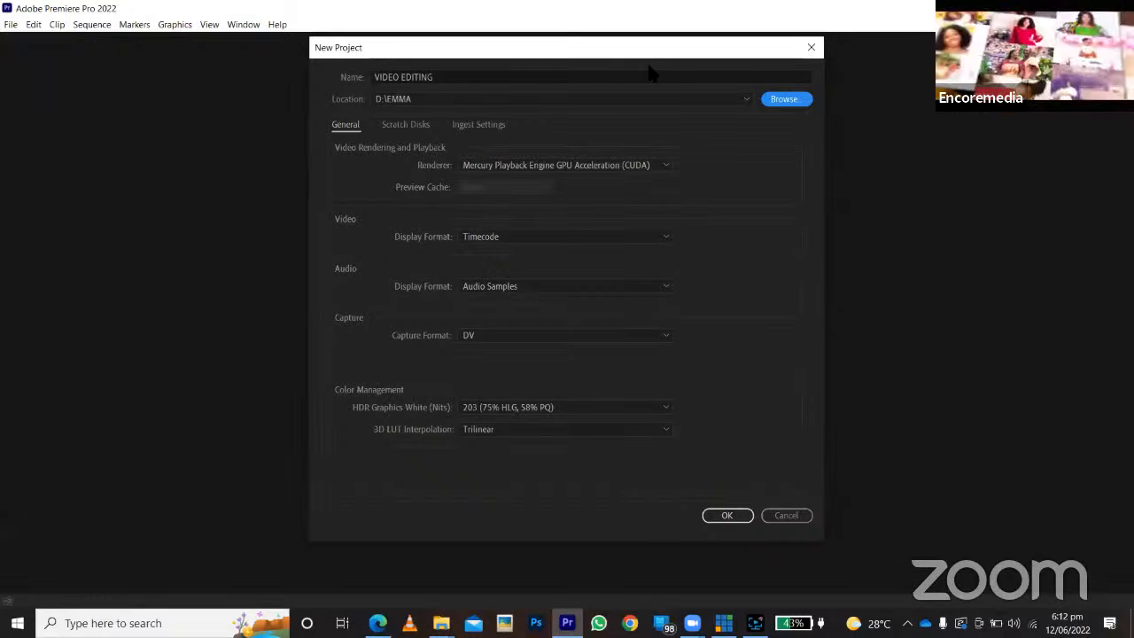
{"action": "left_click", "coordinate": [728, 519]}
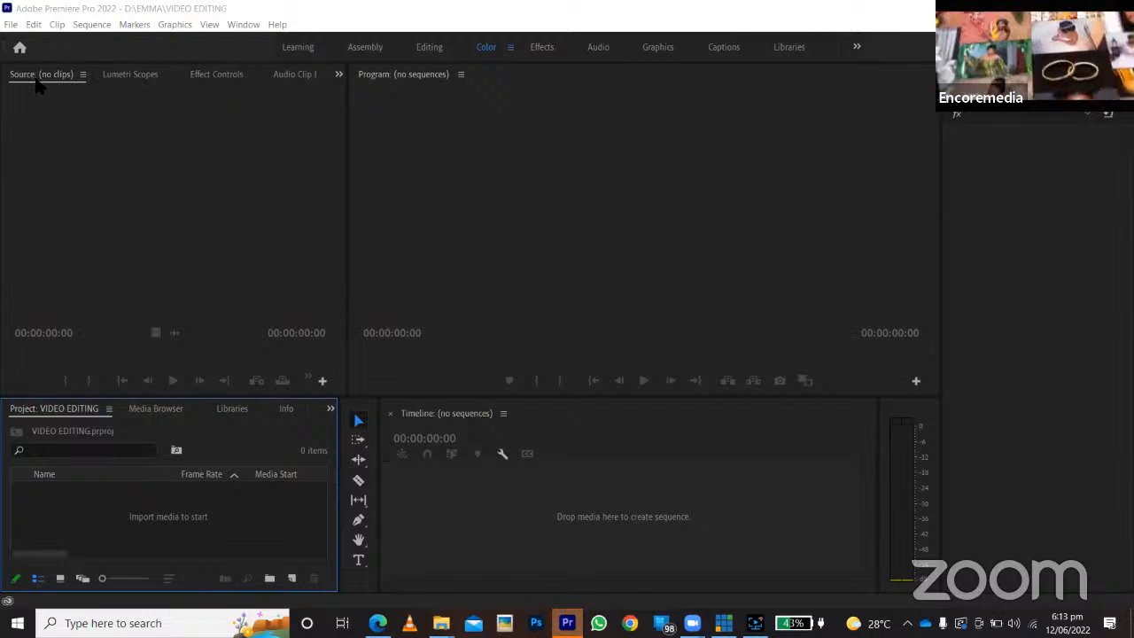
Create a new bin in the empty project and delete it again.
{"action": "left_click", "coordinate": [220, 77]}
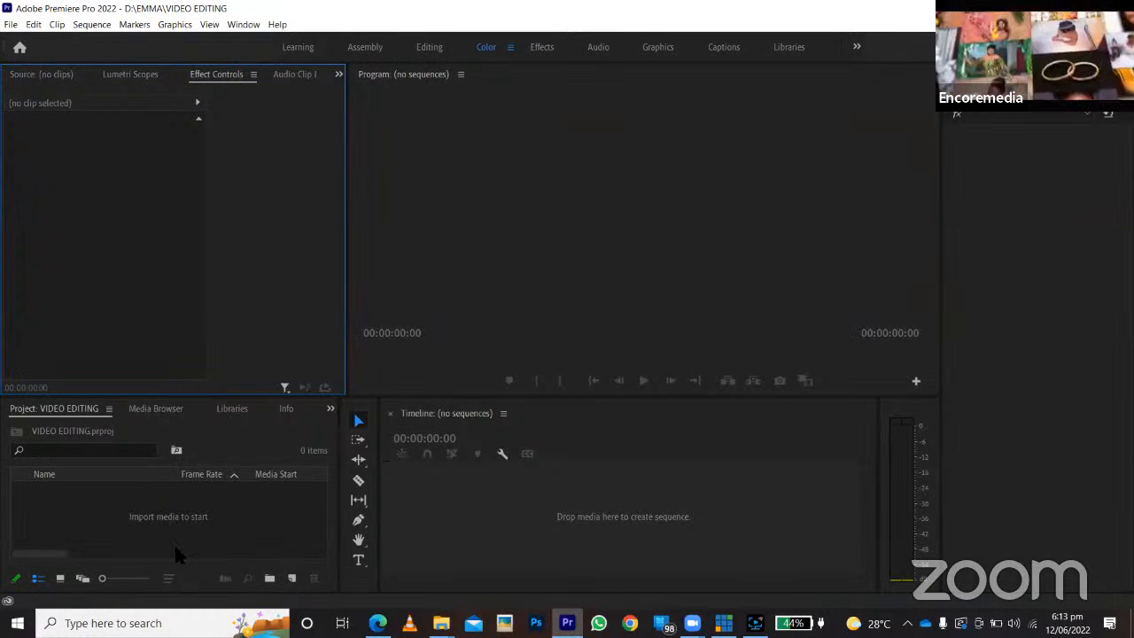
{"action": "right_click", "coordinate": [204, 527]}
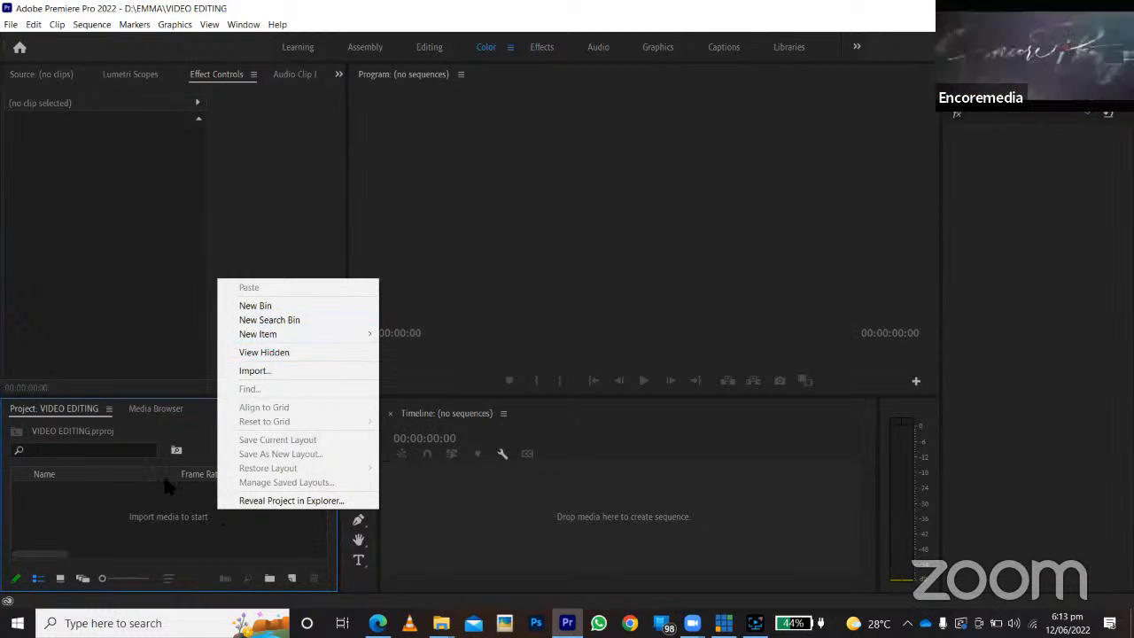
{"action": "right_click", "coordinate": [55, 500]}
{"action": "left_click", "coordinate": [21, 519]}
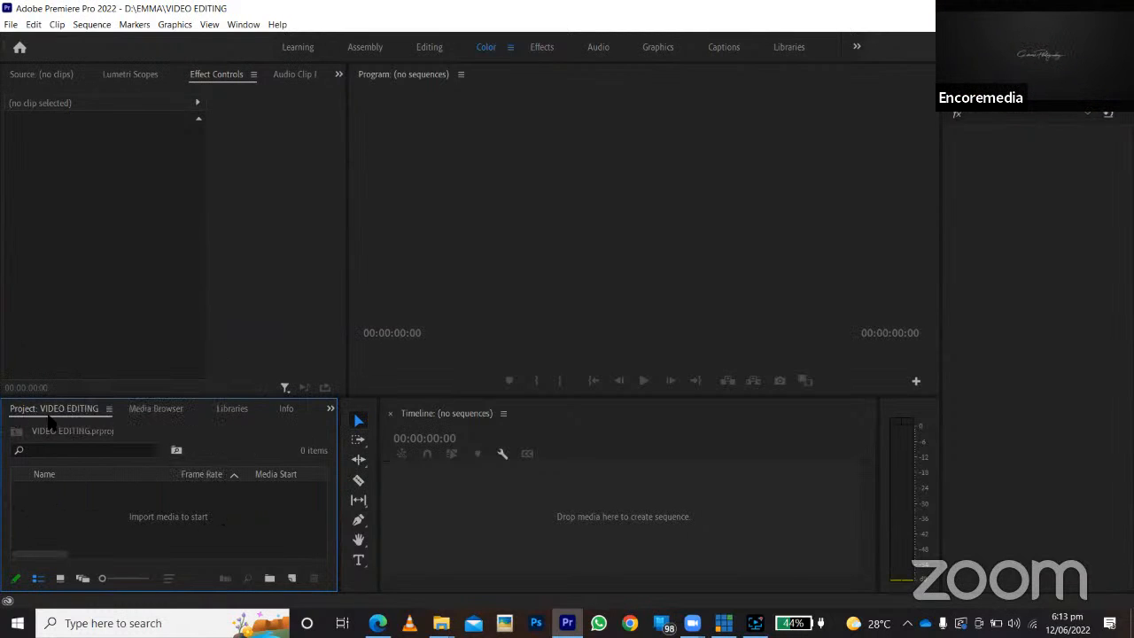
{"action": "right_click", "coordinate": [99, 518]}
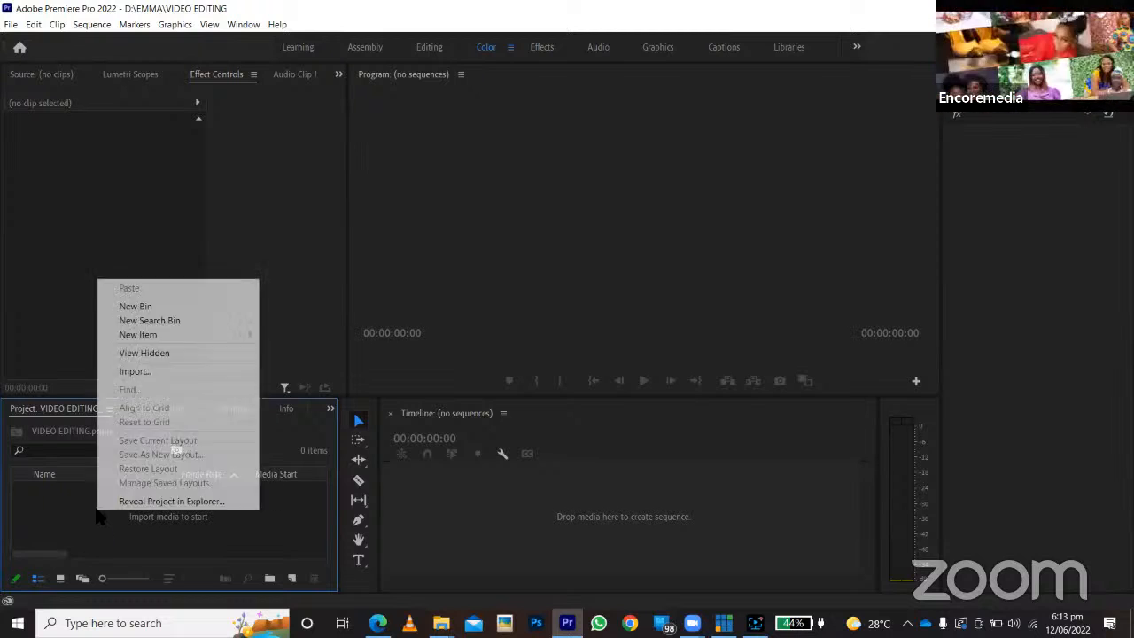
{"action": "left_click", "coordinate": [135, 307]}
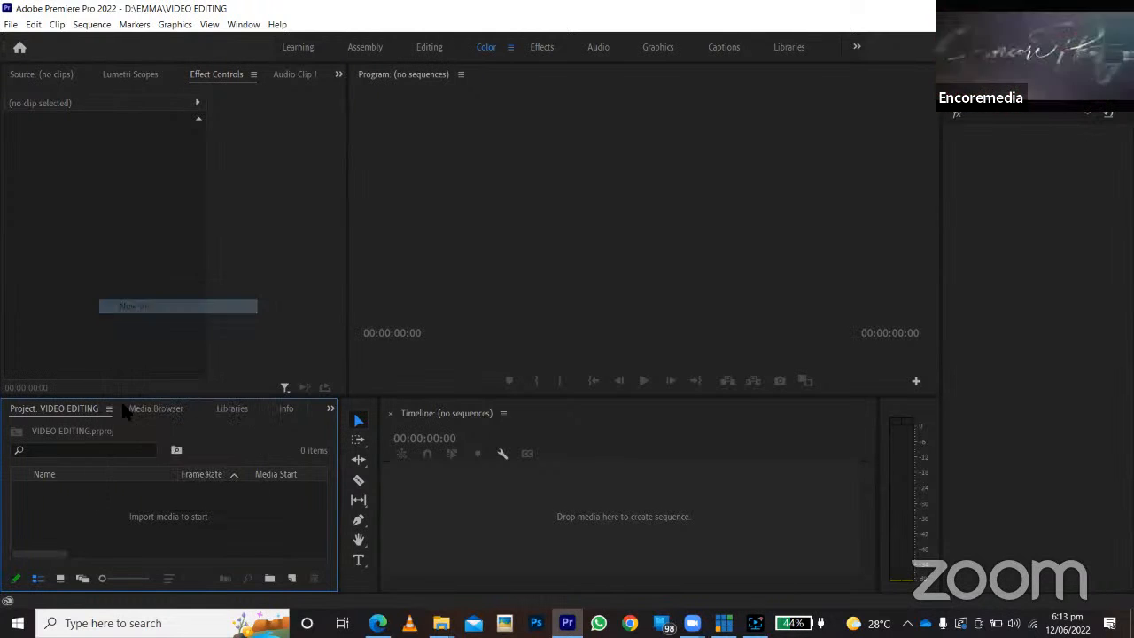
{"action": "left_click", "coordinate": [41, 539]}
{"action": "left_click", "coordinate": [60, 493]}
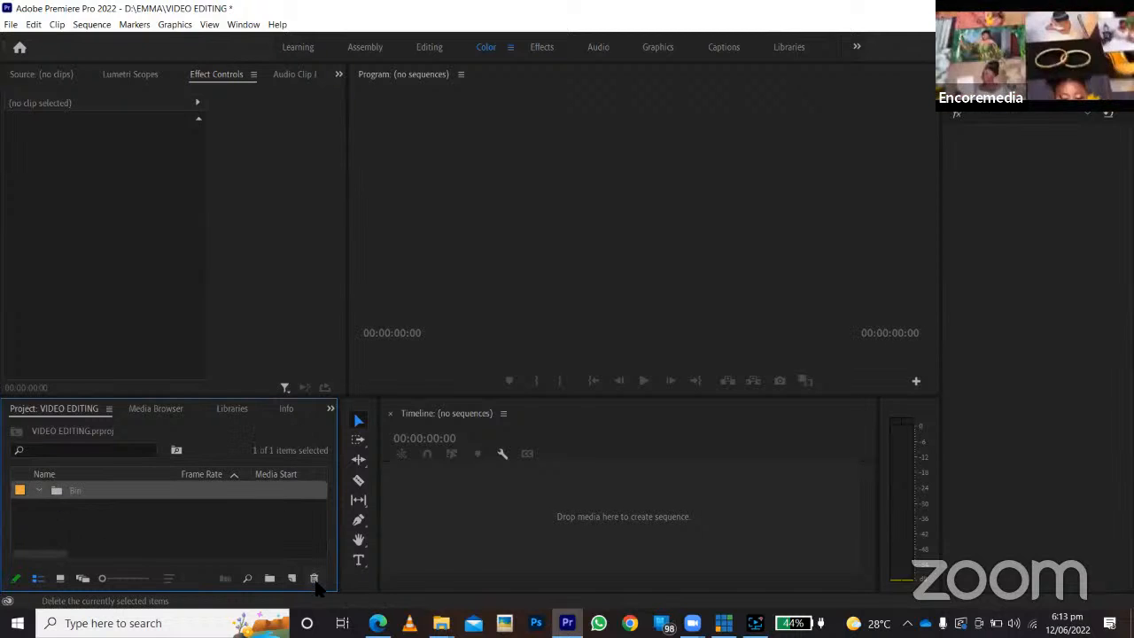
{"action": "left_click", "coordinate": [314, 579]}
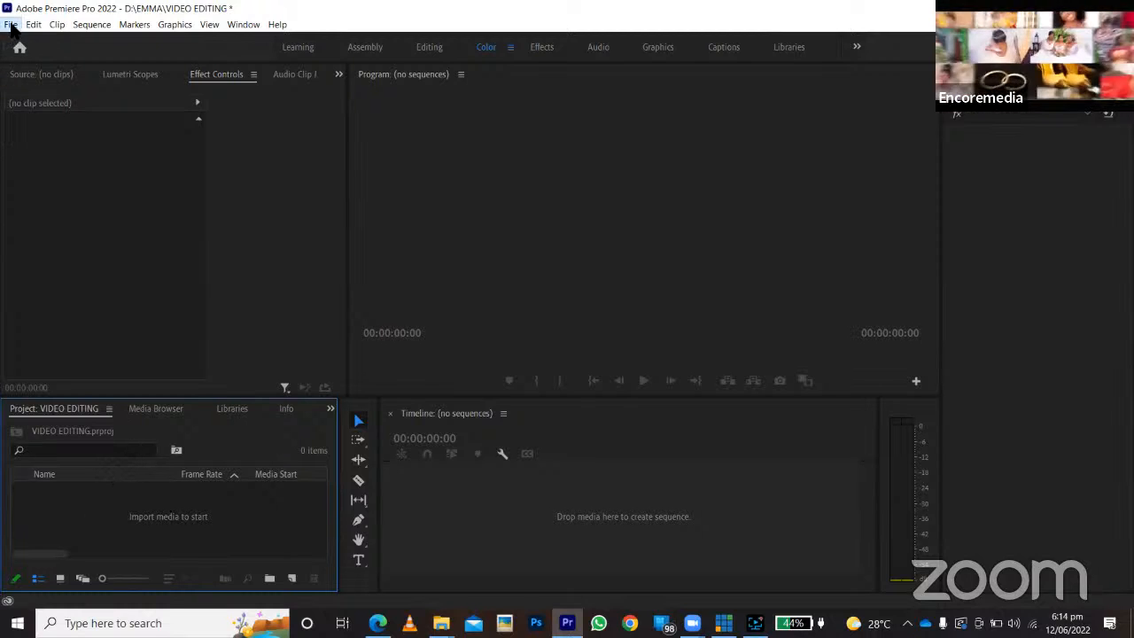
{"action": "left_click", "coordinate": [11, 24]}
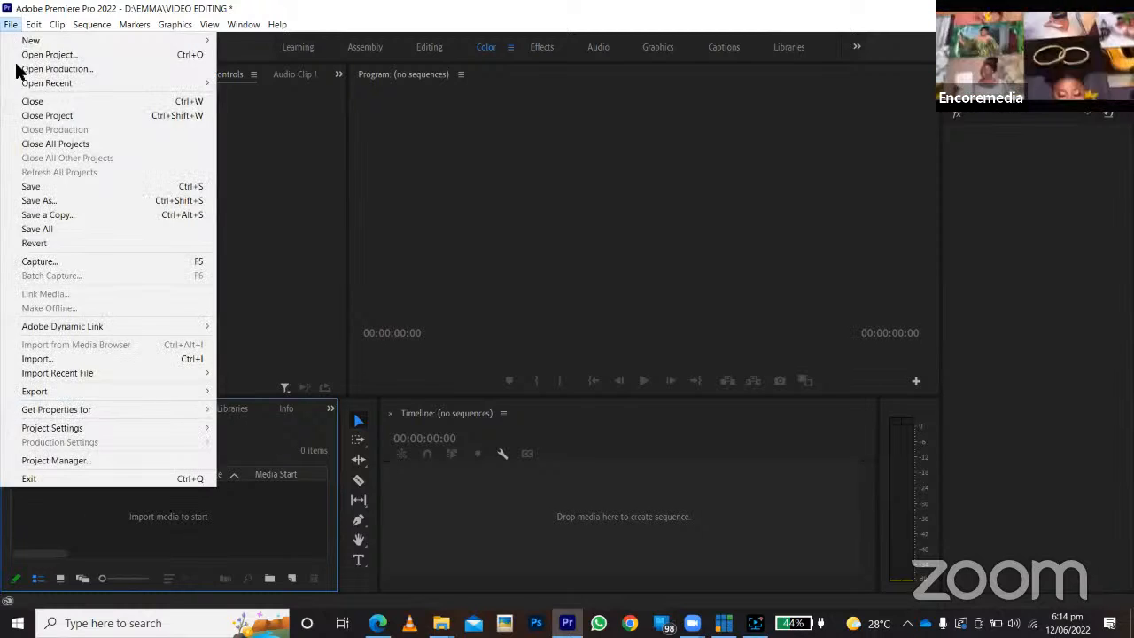
{"action": "left_click", "coordinate": [39, 366]}
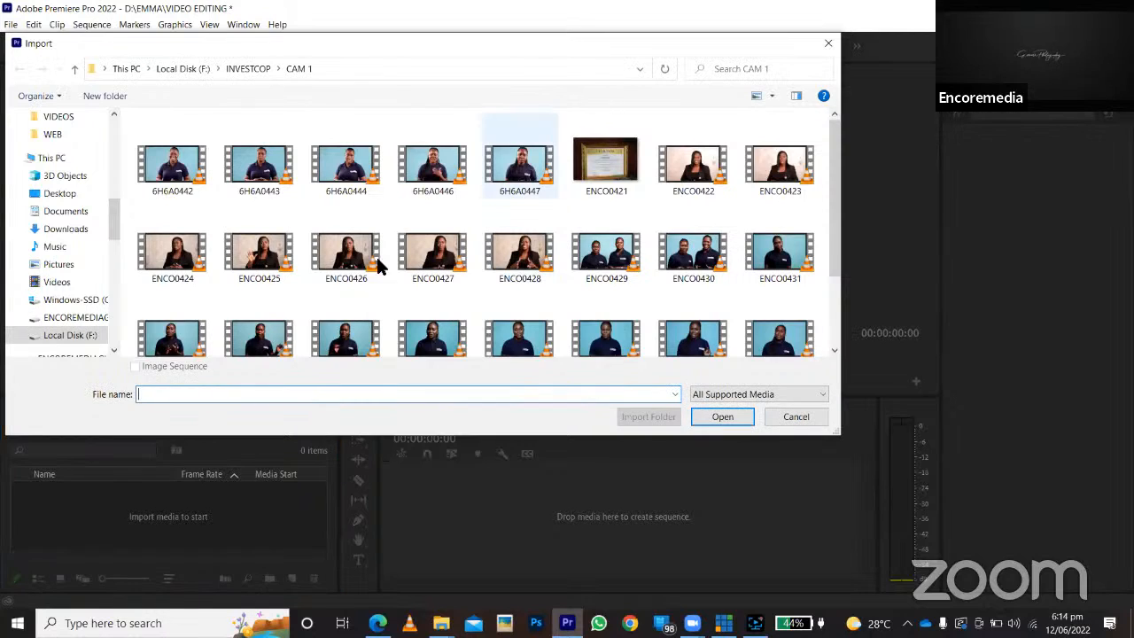
{"action": "scroll", "coordinate": [450, 280], "scroll_direction": "down", "scroll_amount": 3}
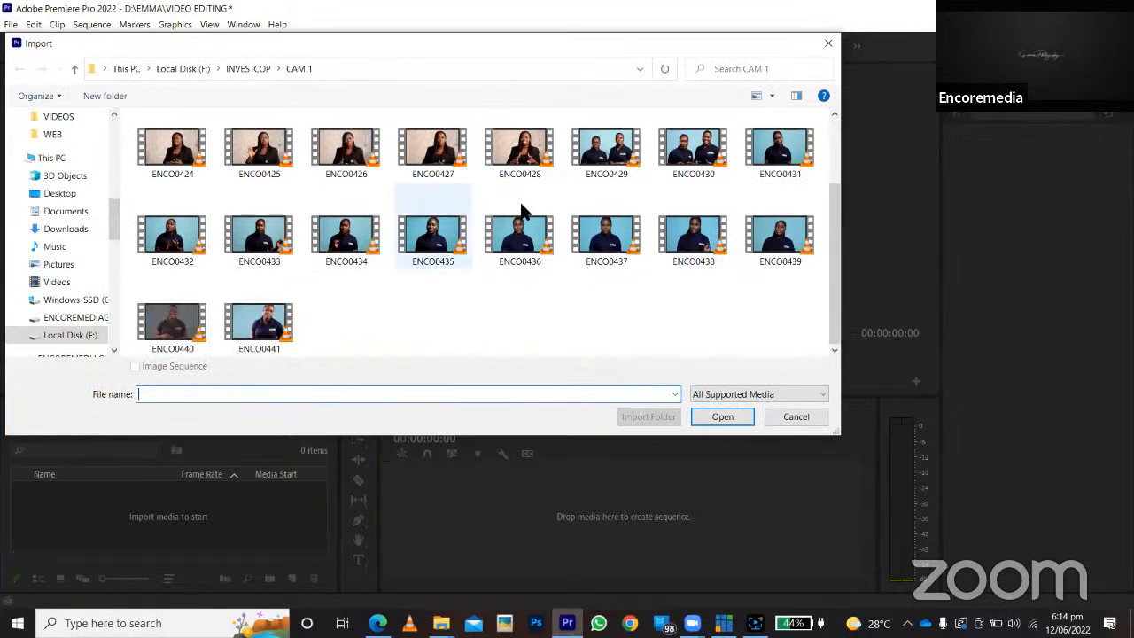
{"action": "left_click", "coordinate": [812, 416]}
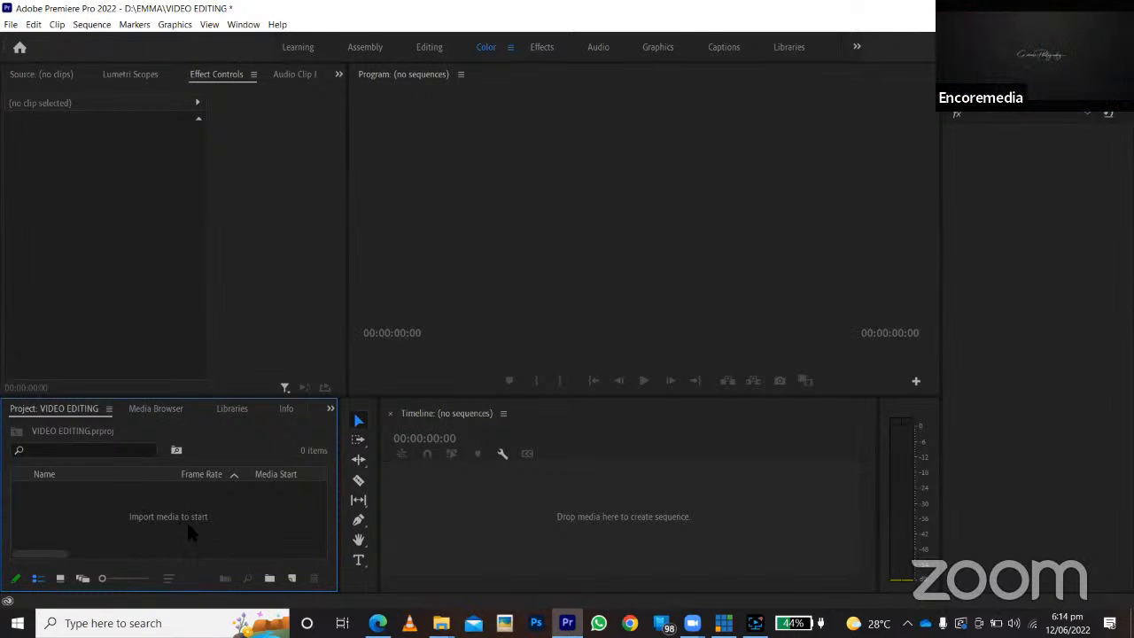
Import the five clips ENCO6645 through ENCO6649 from the EMMA folder on drive D into the project.
{"action": "double_click", "coordinate": [237, 521]}
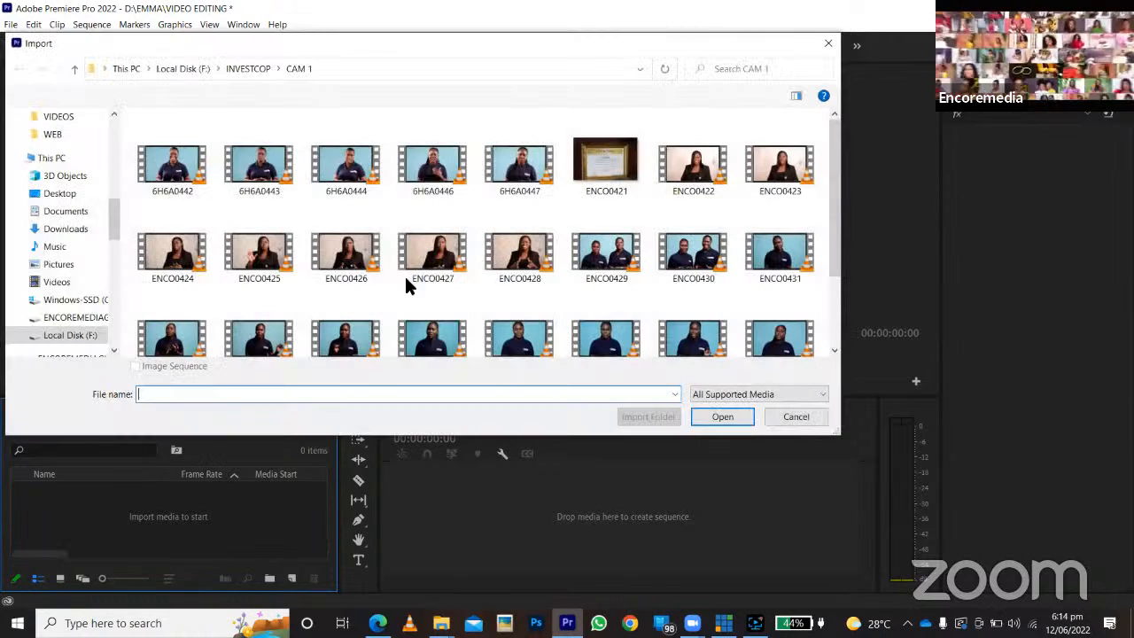
{"action": "left_click", "coordinate": [89, 319]}
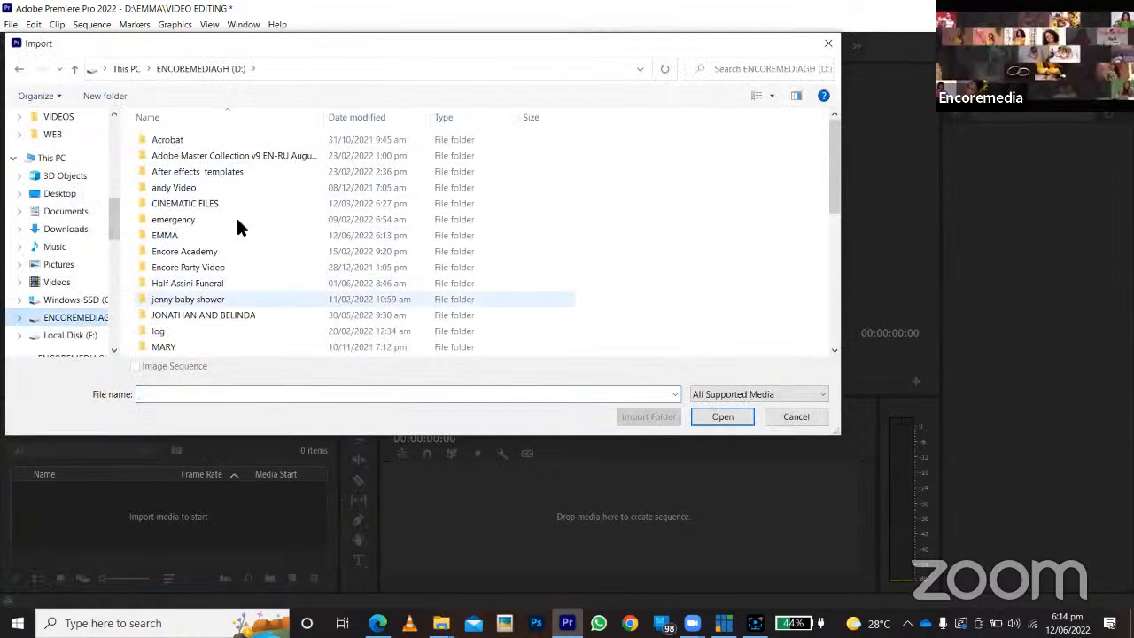
{"action": "double_click", "coordinate": [172, 235]}
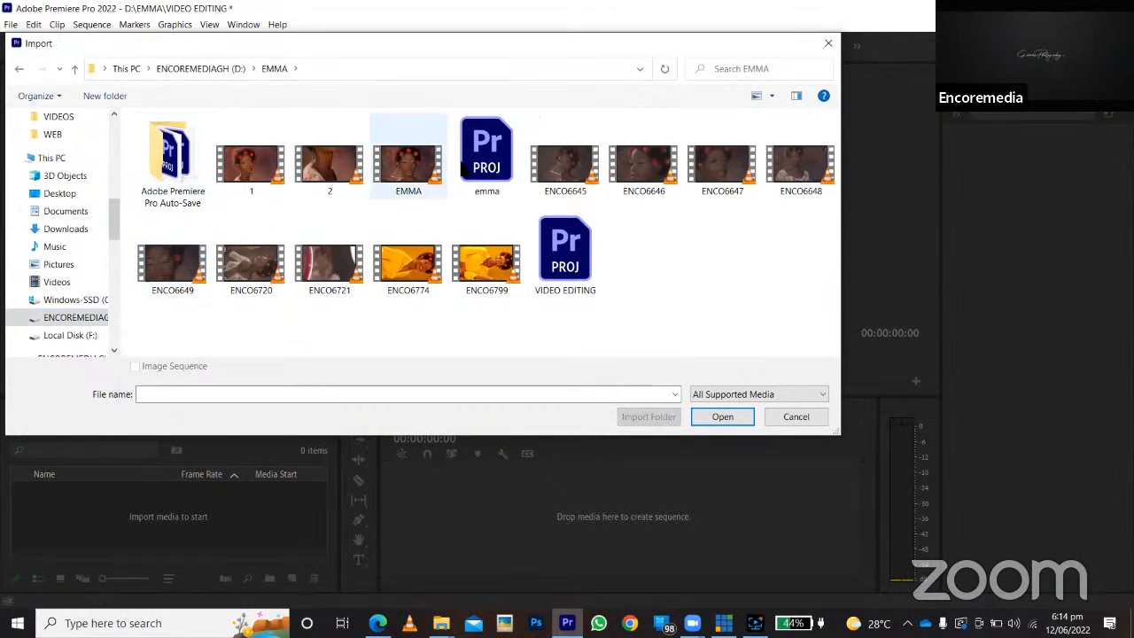
{"action": "left_click", "coordinate": [554, 178]}
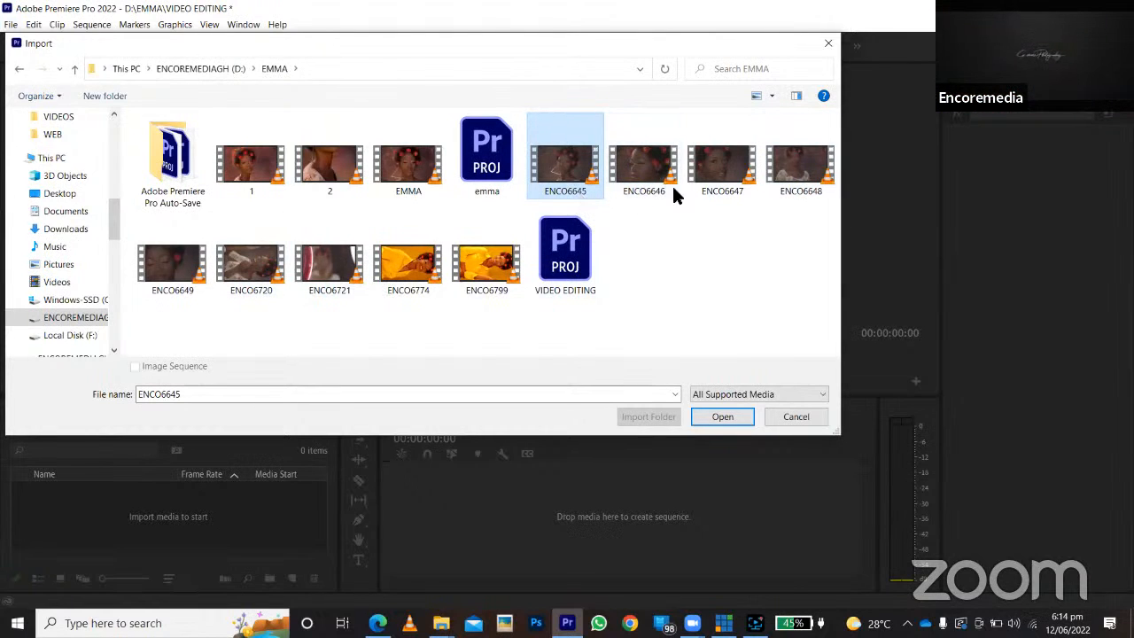
{"action": "left_click", "coordinate": [800, 169], "text": "shift"}
{"action": "left_click", "coordinate": [563, 188]}
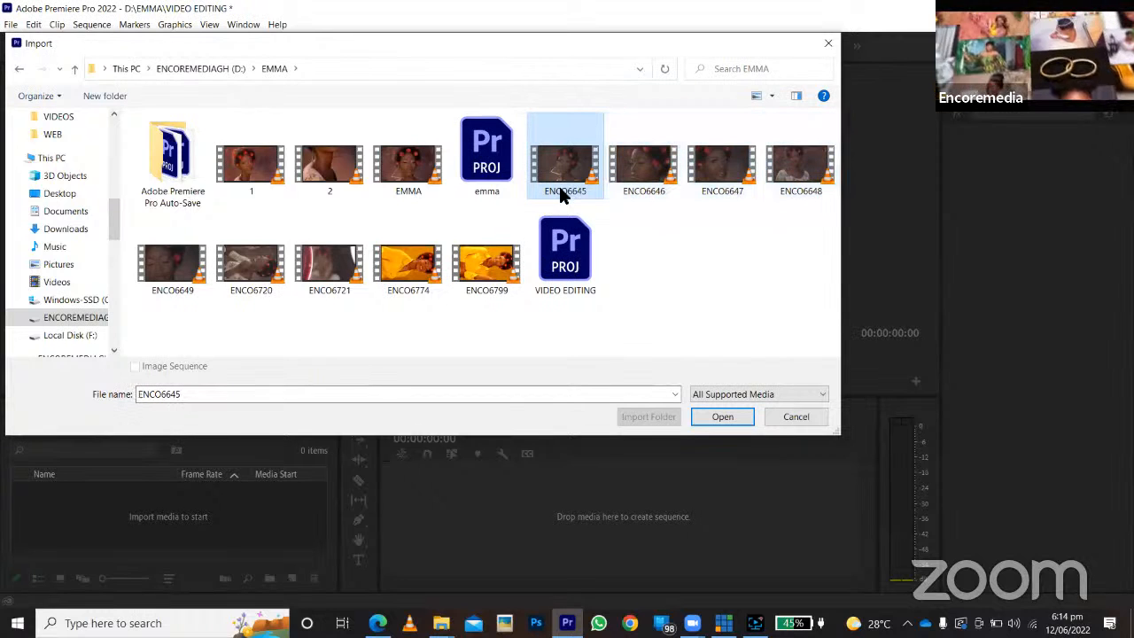
{"action": "left_click", "coordinate": [800, 168], "text": "shift"}
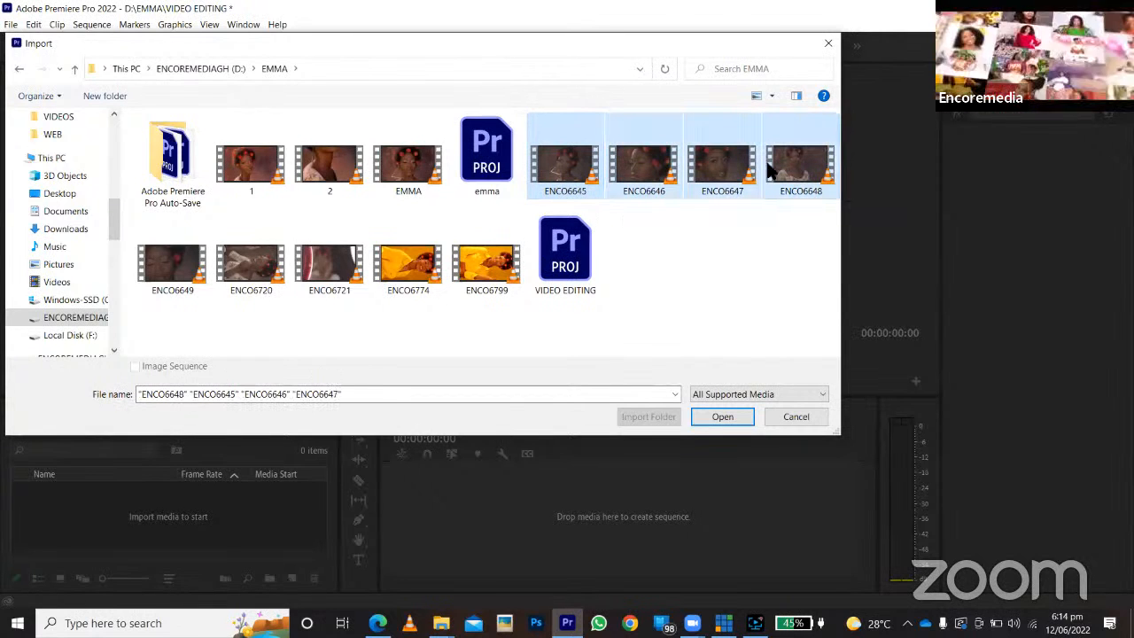
{"action": "left_click", "coordinate": [179, 286], "text": "ctrl"}
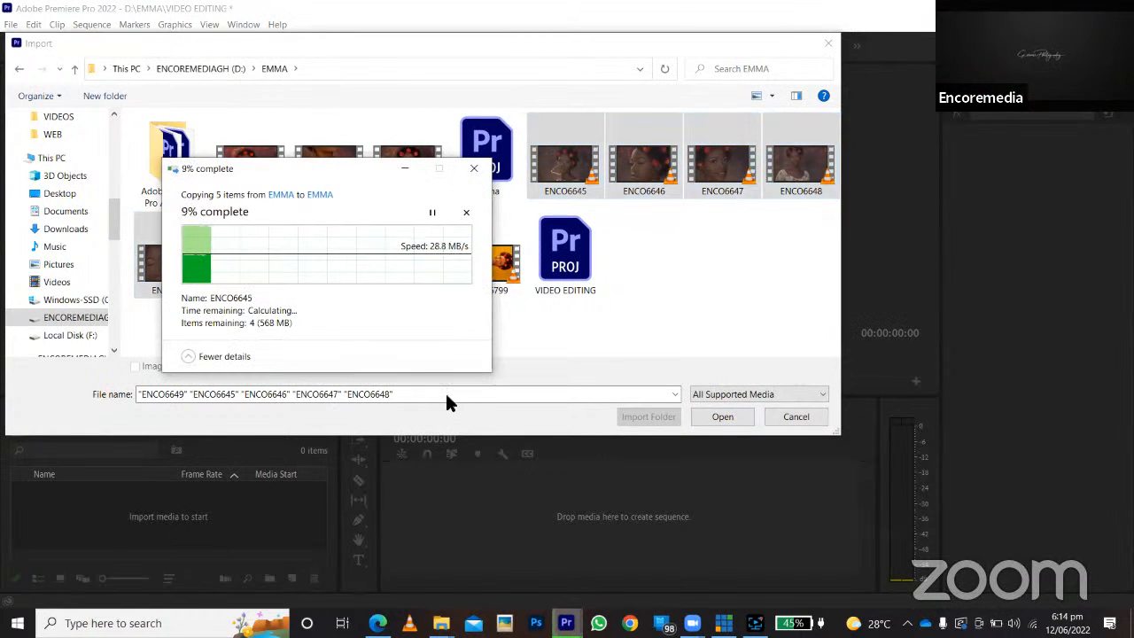
{"action": "left_click", "coordinate": [475, 195]}
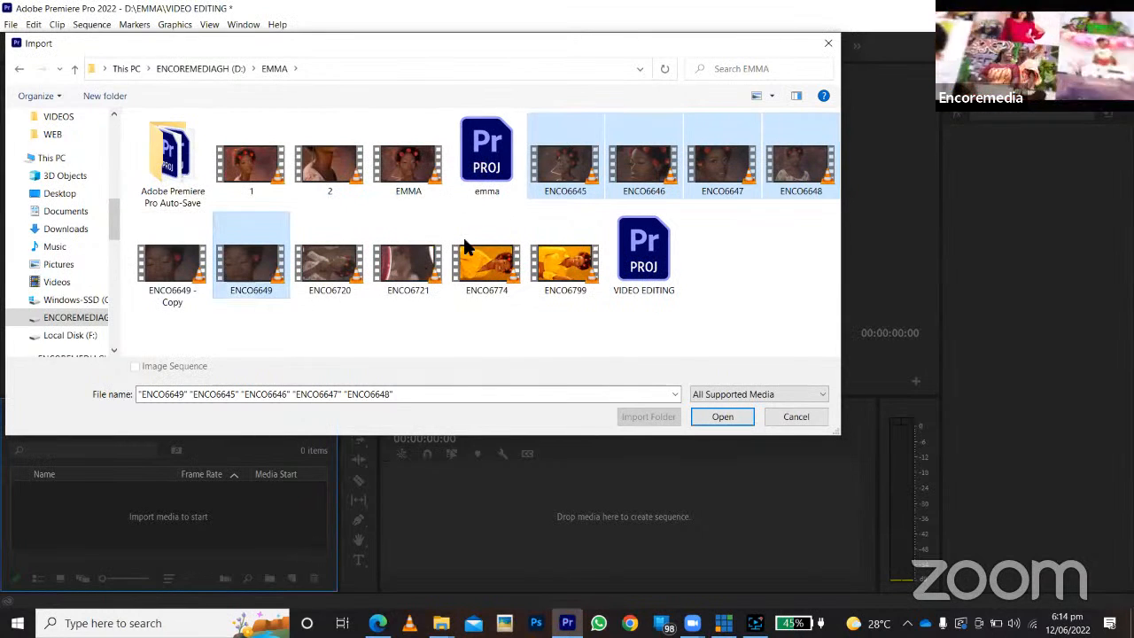
{"action": "left_click", "coordinate": [703, 424]}
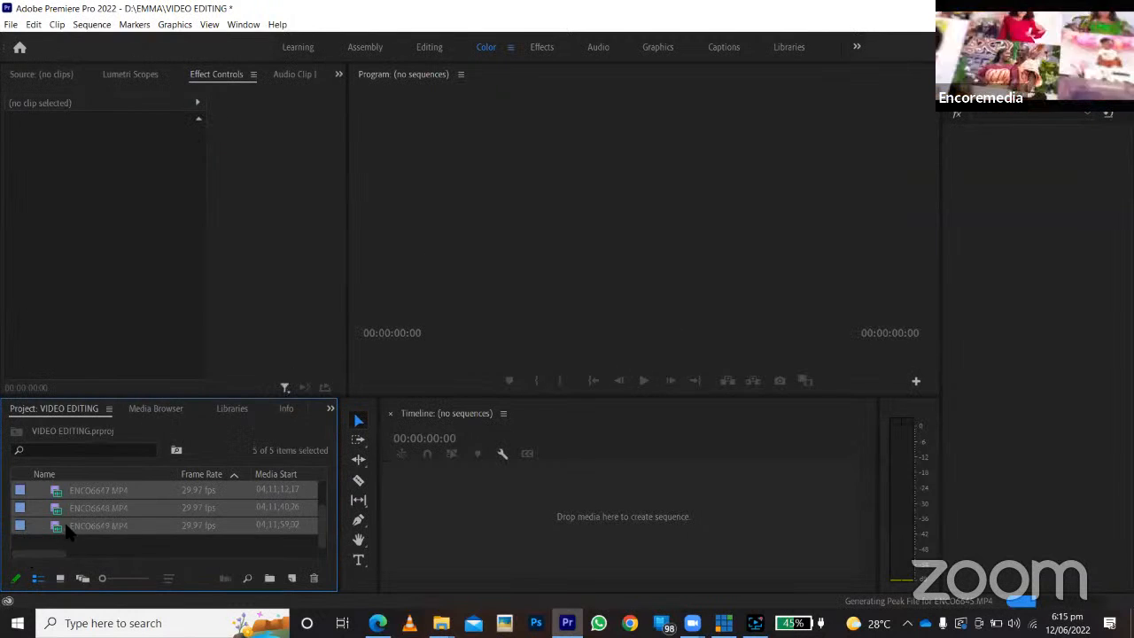
Create a sequence from the five imported clips in the empty timeline and close it.
{"action": "scroll", "coordinate": [68, 531], "scroll_direction": "up", "scroll_amount": 2}
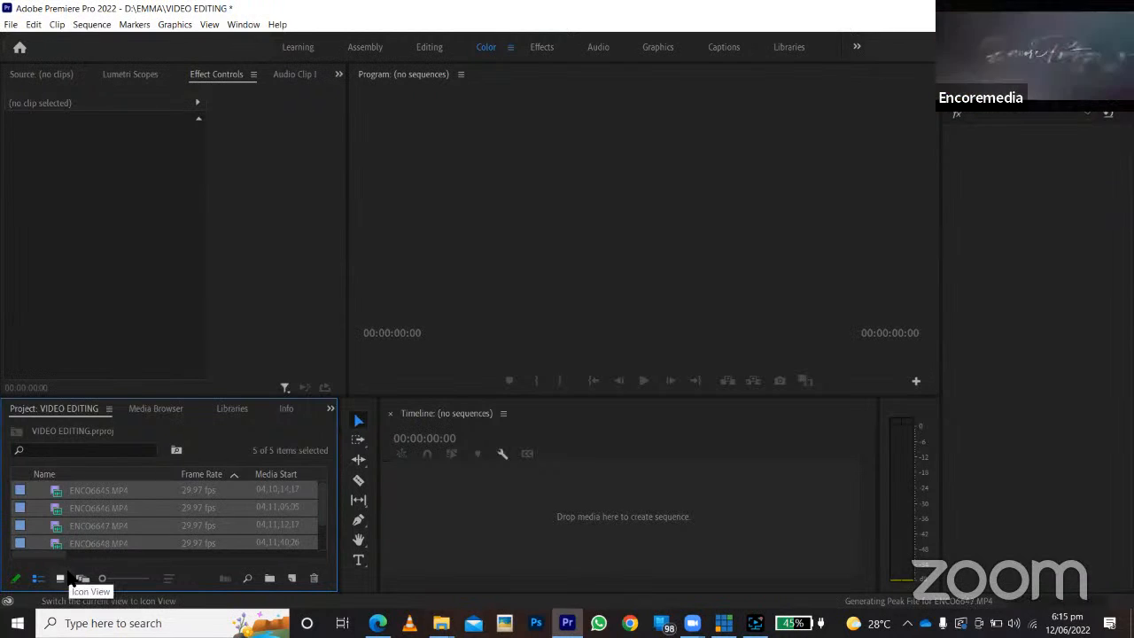
{"action": "left_click_drag", "start_coordinate": [60, 514], "coordinate": [475, 500]}
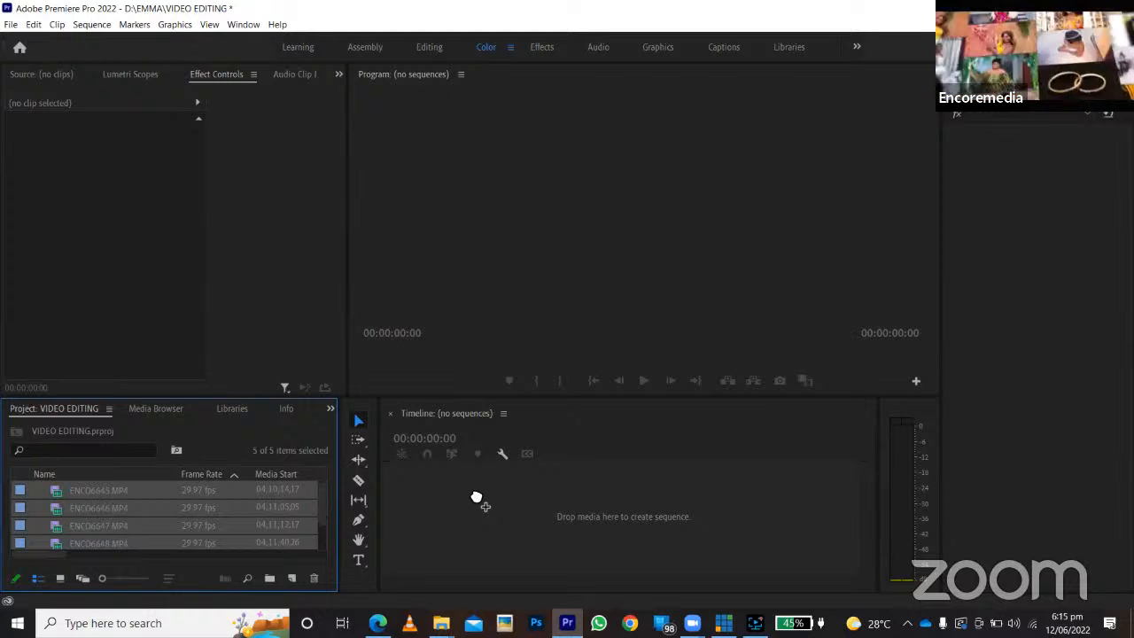
{"action": "left_click_drag", "start_coordinate": [475, 498], "coordinate": [470, 486]}
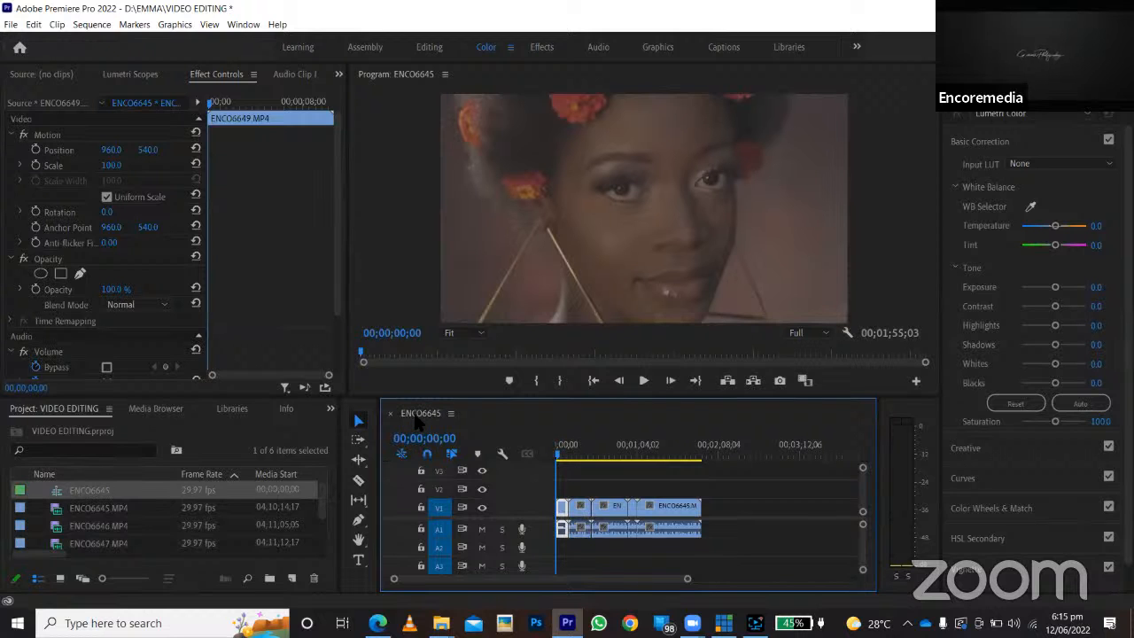
{"action": "left_click", "coordinate": [391, 413]}
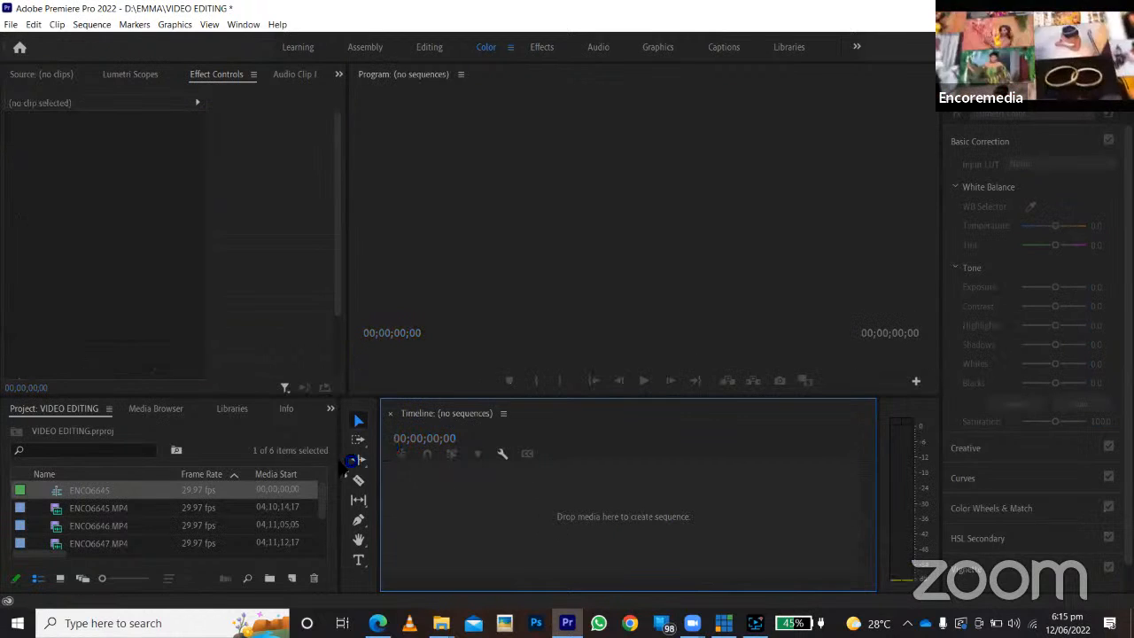
Create a new sequence named EMMA with the DSLR 1080p25 preset.
{"action": "left_click", "coordinate": [14, 26]}
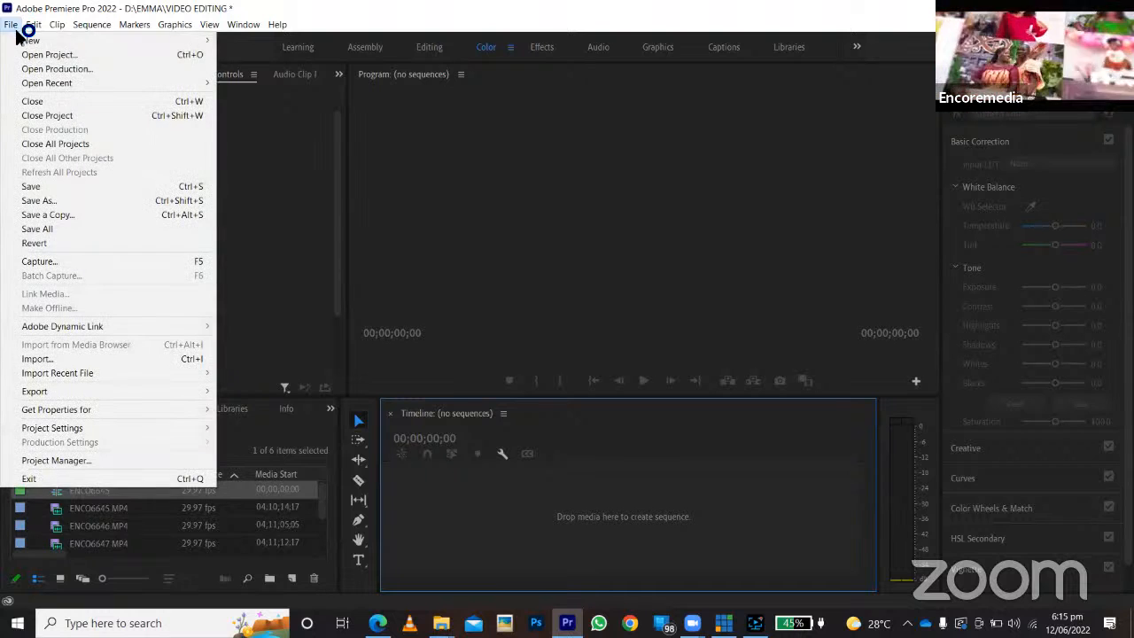
{"action": "mouse_move", "coordinate": [51, 20]}
{"action": "mouse_move", "coordinate": [13, 24]}
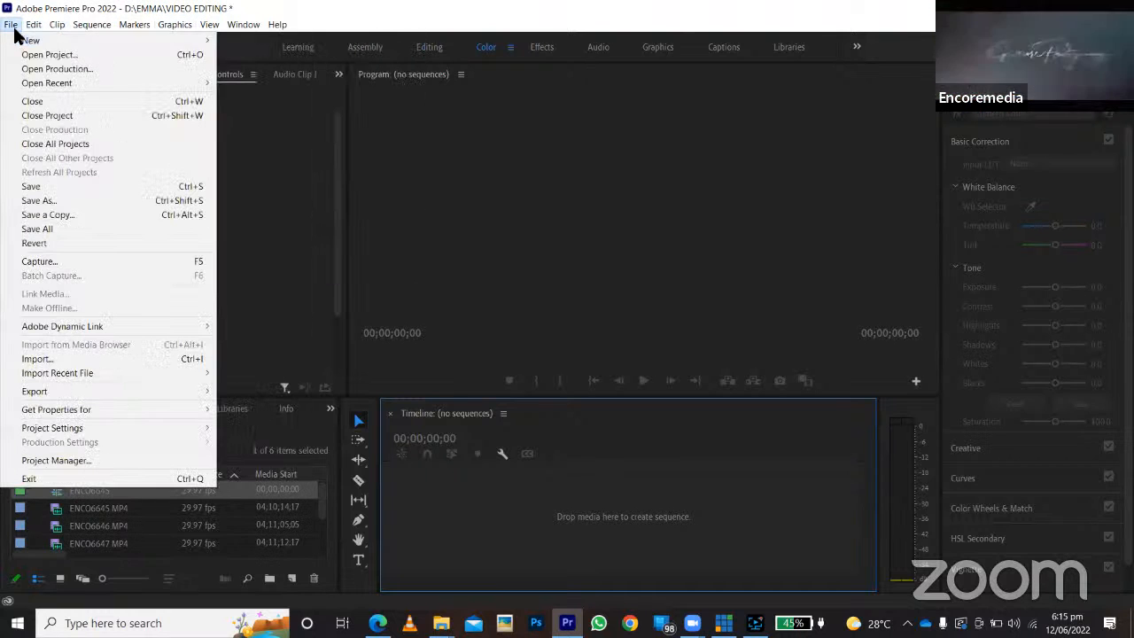
{"action": "left_click", "coordinate": [253, 69]}
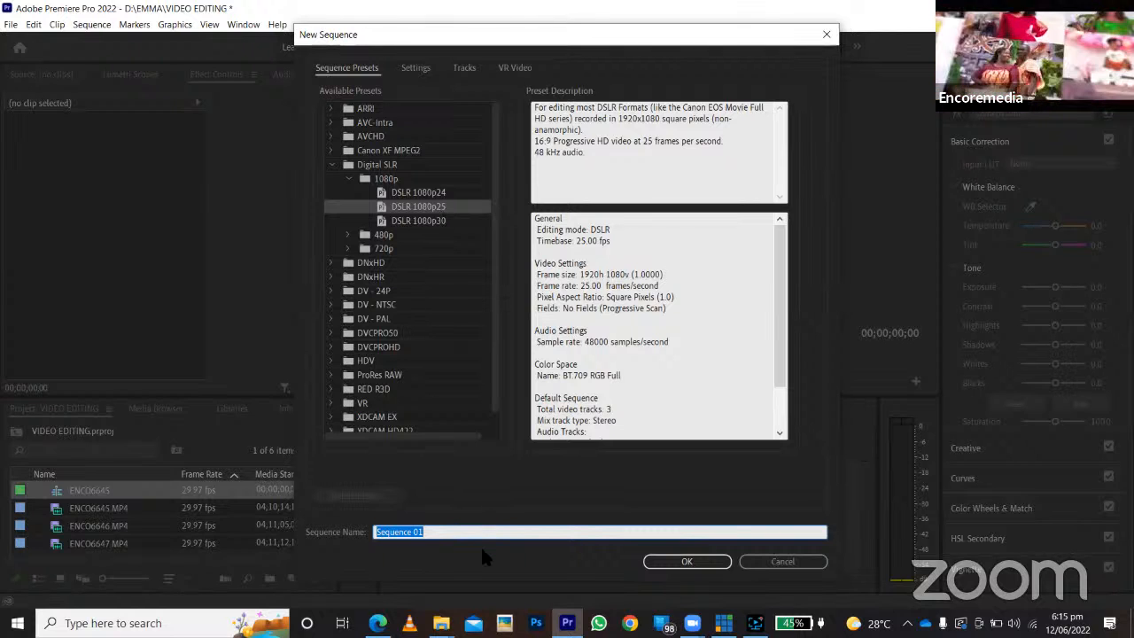
{"action": "type", "text": "EMMA"}
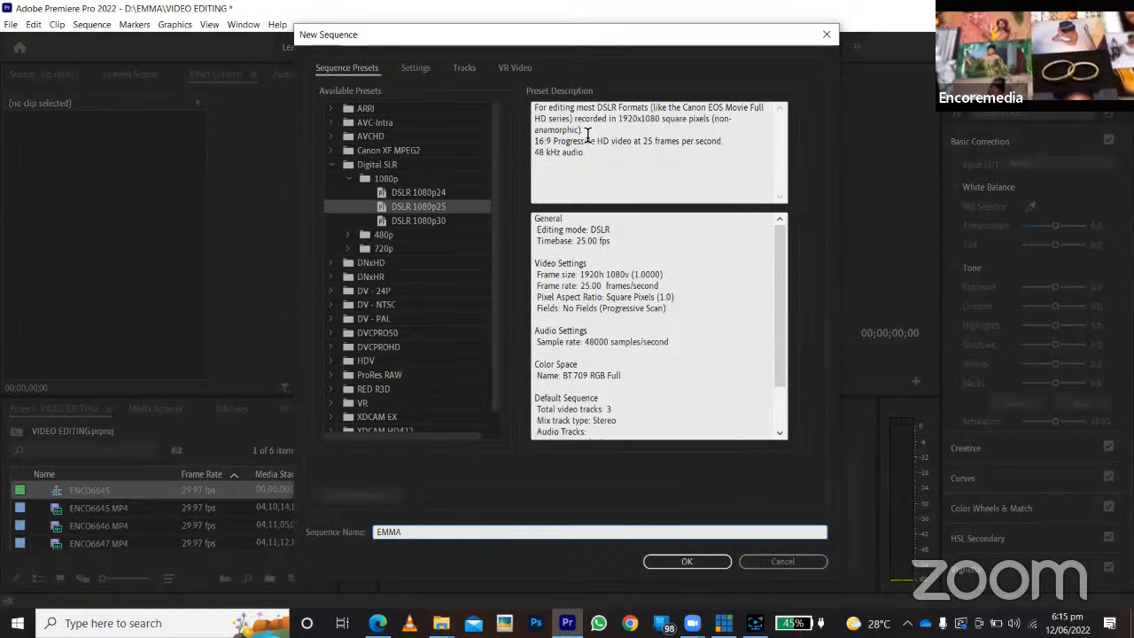
{"action": "left_click", "coordinate": [683, 560]}
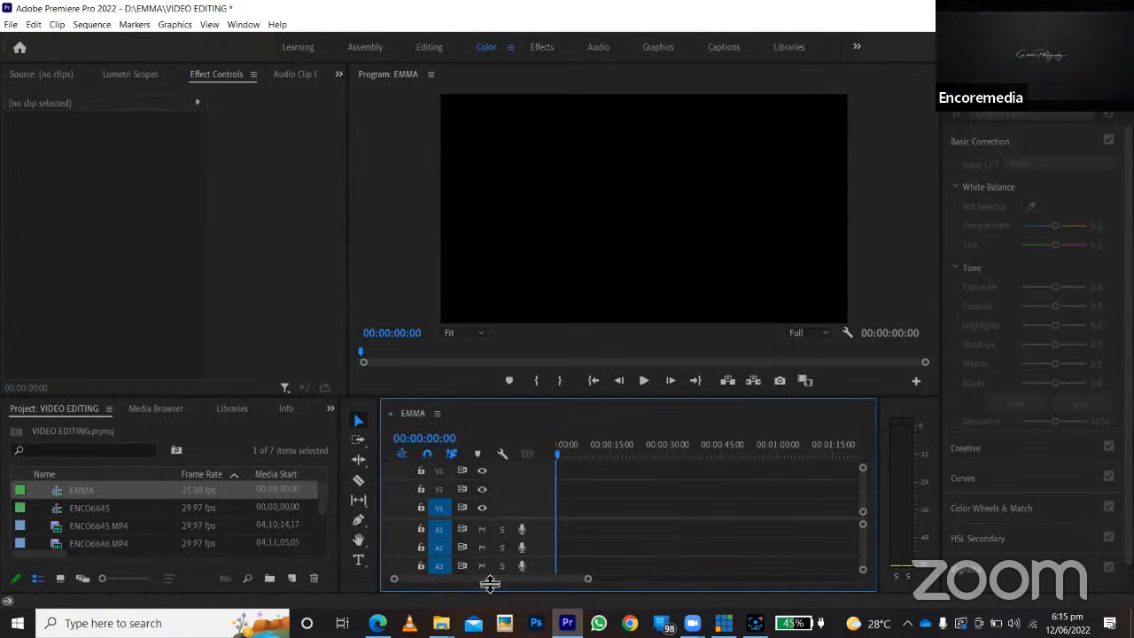
Place ENCO6645.MP4 at the start of the EMMA sequence, keeping the existing sequence settings.
{"action": "left_click", "coordinate": [58, 529]}
{"action": "left_click_drag", "start_coordinate": [58, 529], "coordinate": [560, 519]}
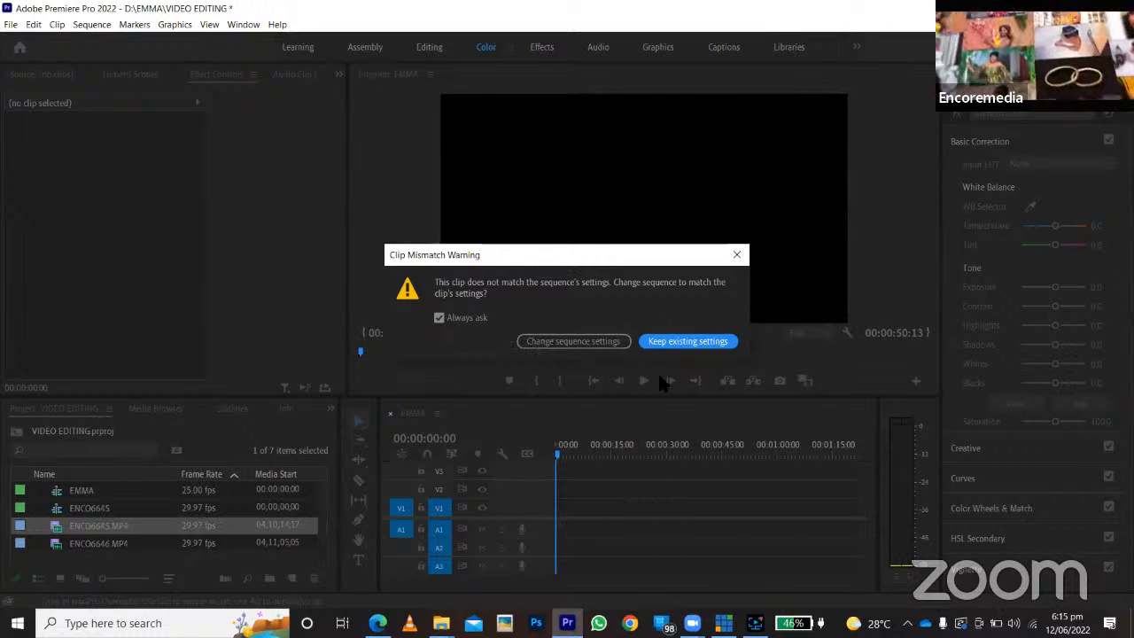
{"action": "left_click", "coordinate": [682, 343]}
Play and scrub through the ENCO6645.MP4 clip in the EMMA sequence to review the footage.
{"action": "left_click", "coordinate": [601, 455]}
{"action": "left_click", "coordinate": [680, 454]}
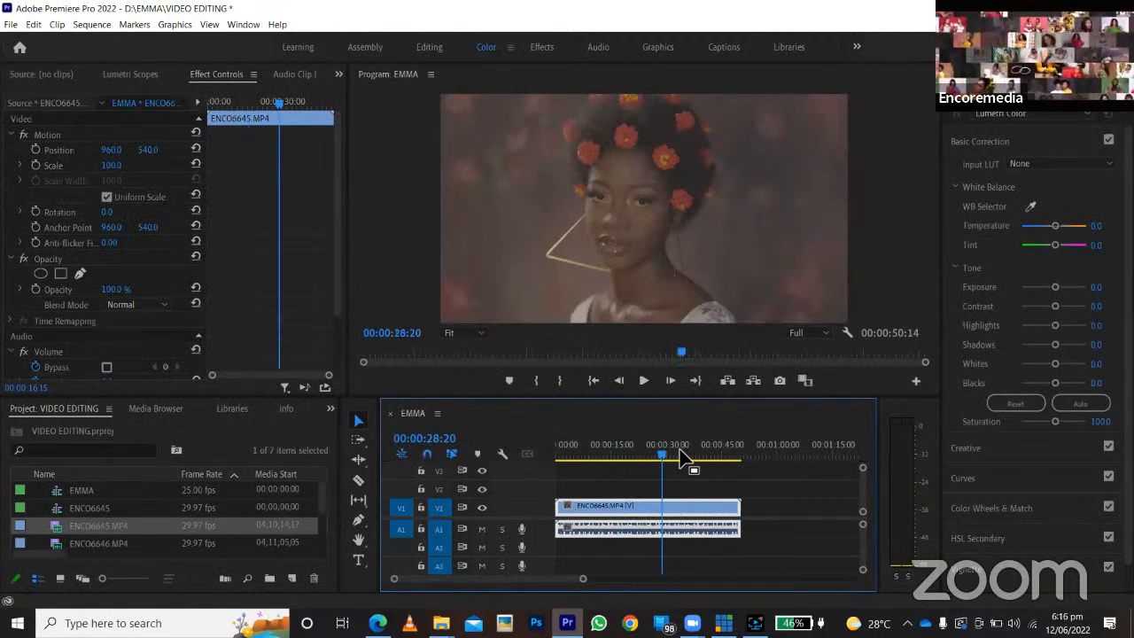
{"action": "left_click_drag", "start_coordinate": [583, 443], "coordinate": [522, 460]}
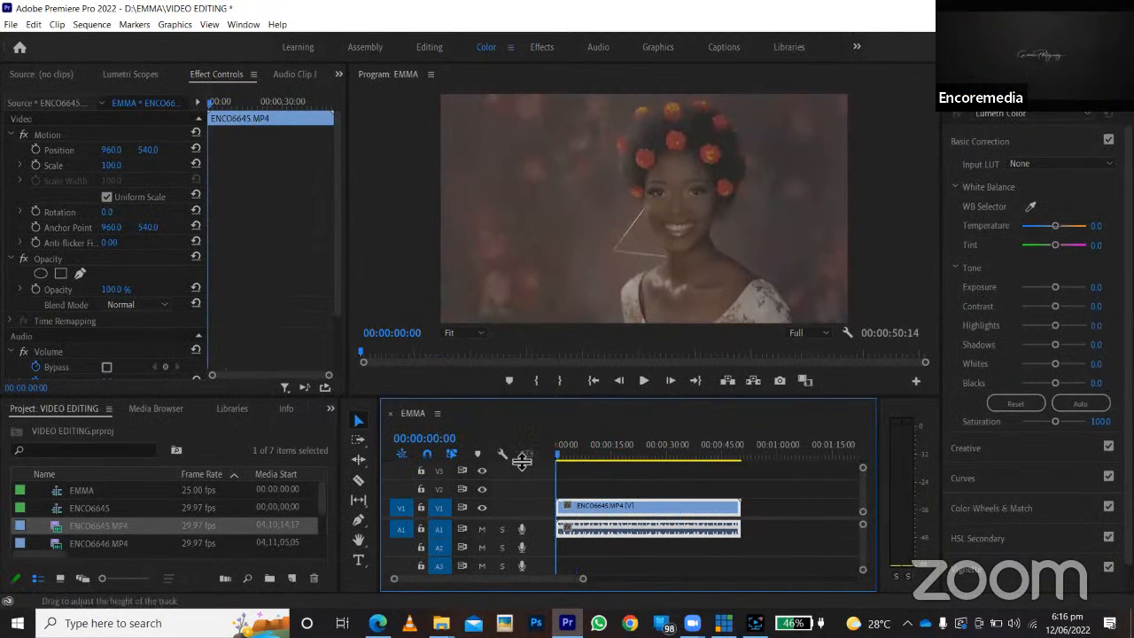
{"action": "key", "text": "space"}
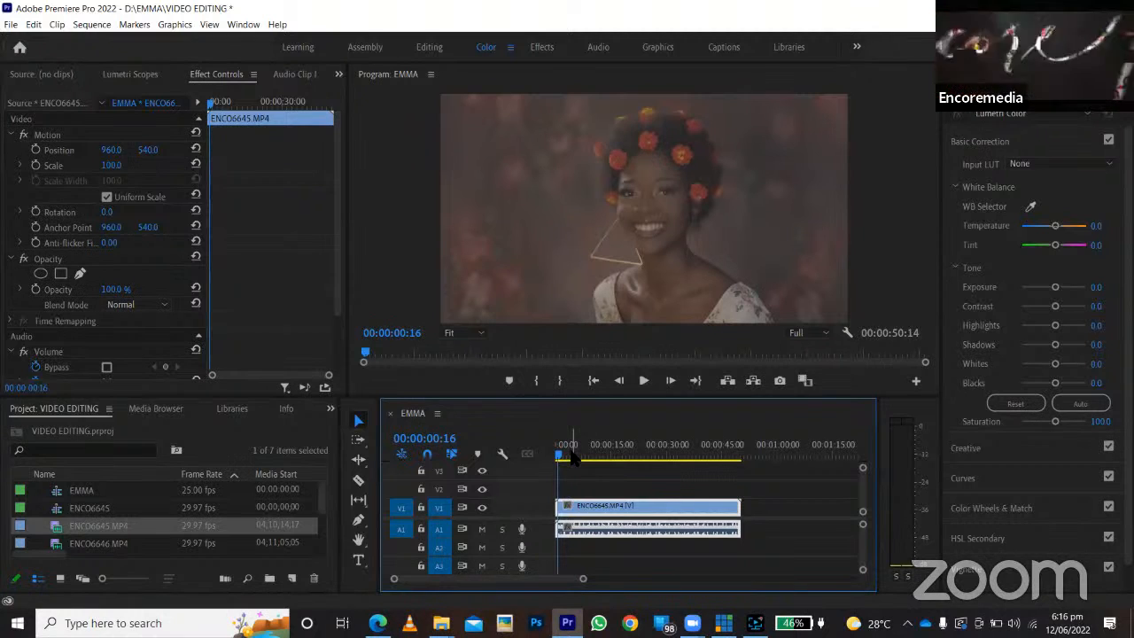
{"action": "left_click_drag", "start_coordinate": [568, 448], "coordinate": [668, 473]}
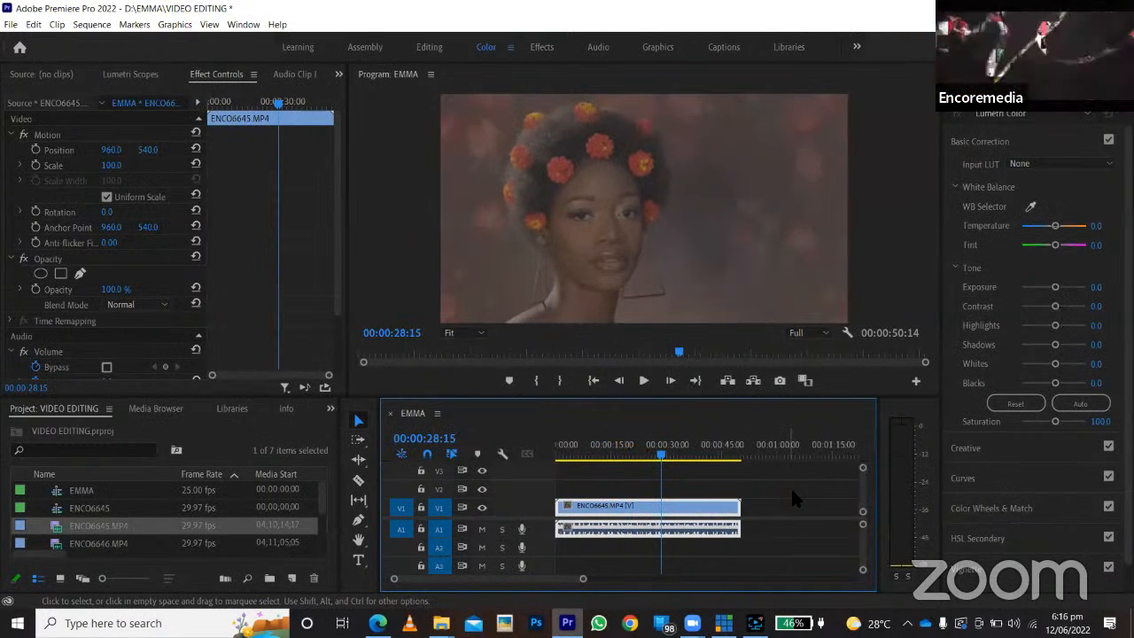
{"action": "key", "text": "space"}
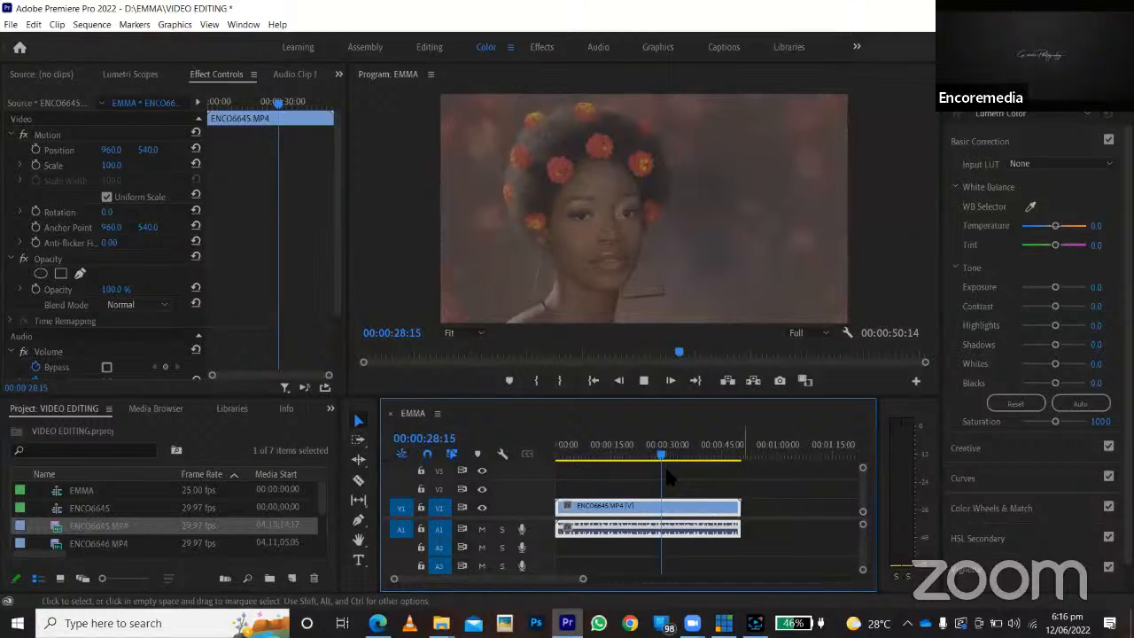
{"action": "left_click_drag", "start_coordinate": [602, 454], "coordinate": [587, 454]}
{"action": "key", "text": "space"}
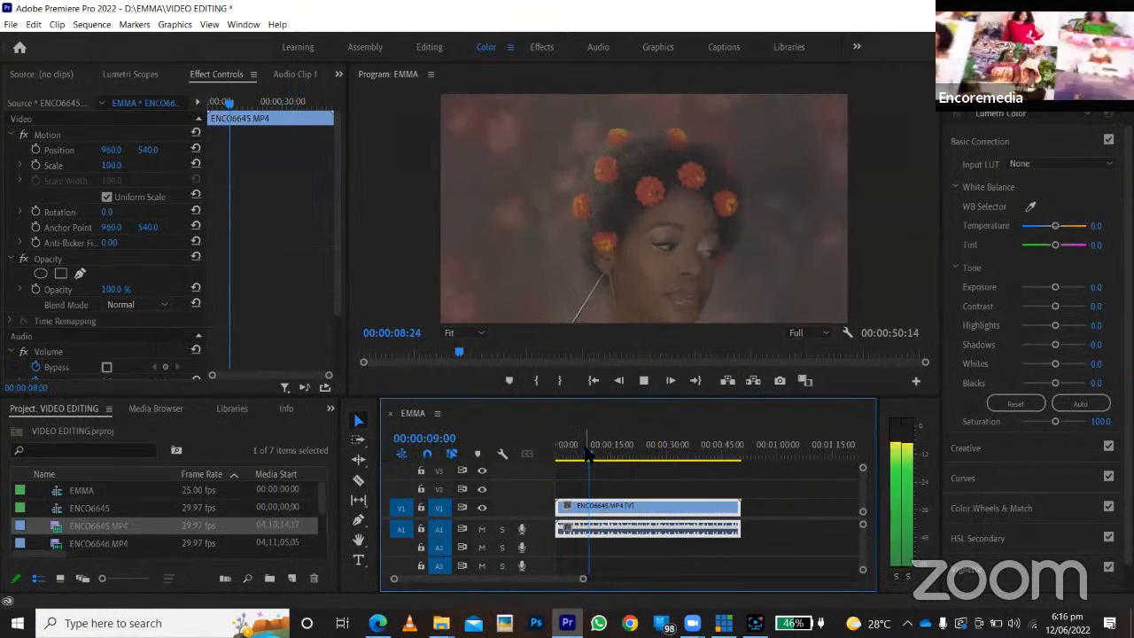
{"action": "key", "text": "space"}
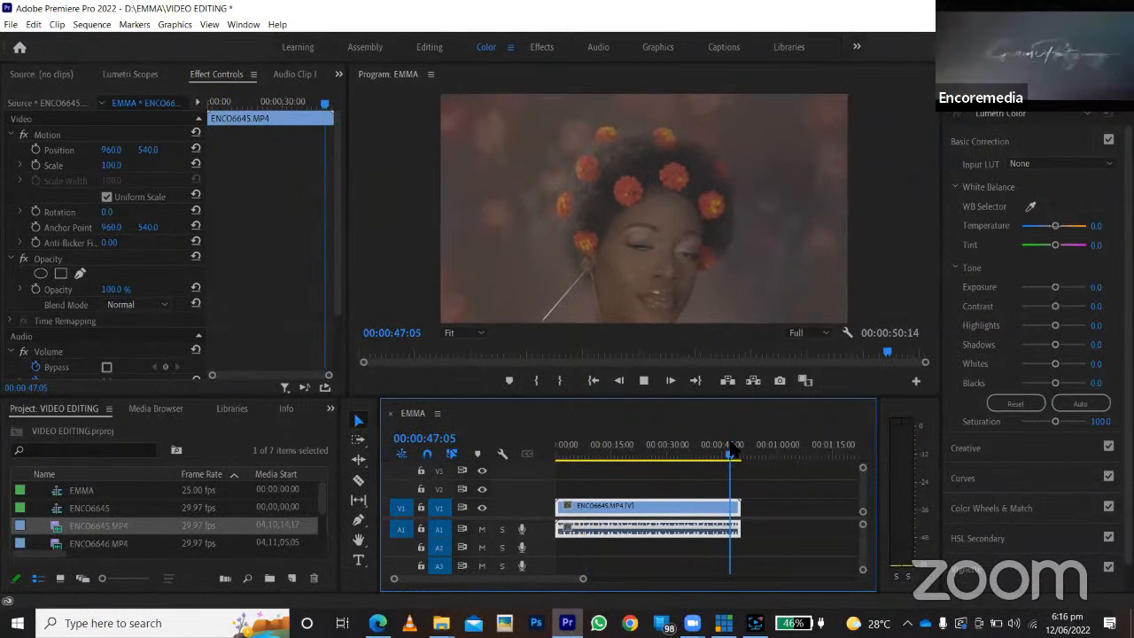
{"action": "left_click", "coordinate": [700, 453]}
{"action": "key", "text": "space"}
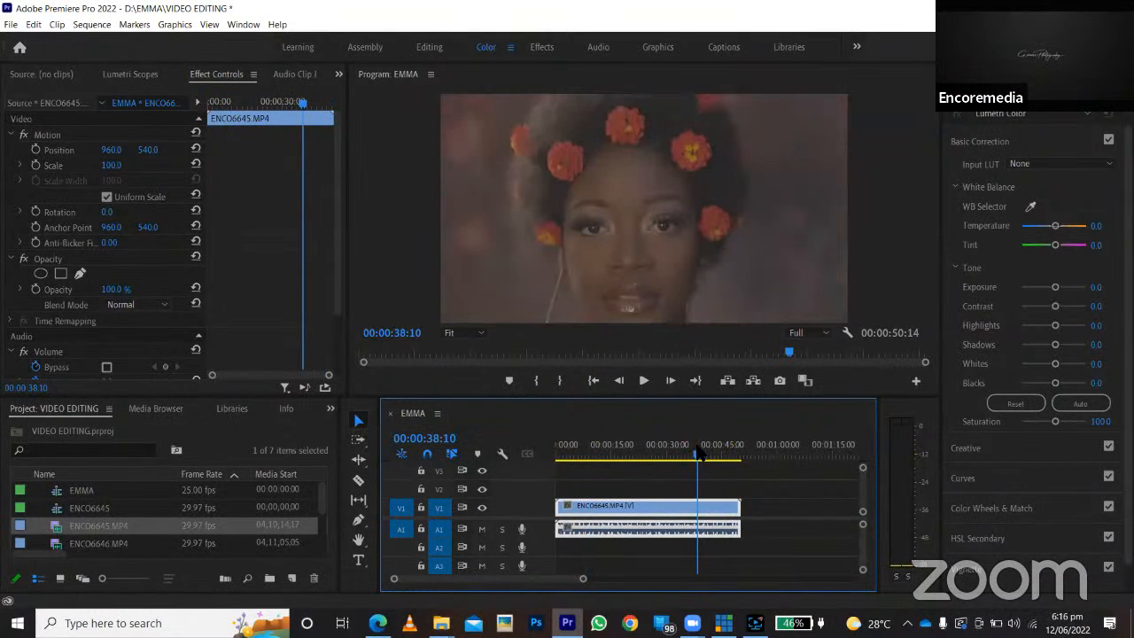
{"action": "left_click", "coordinate": [606, 454]}
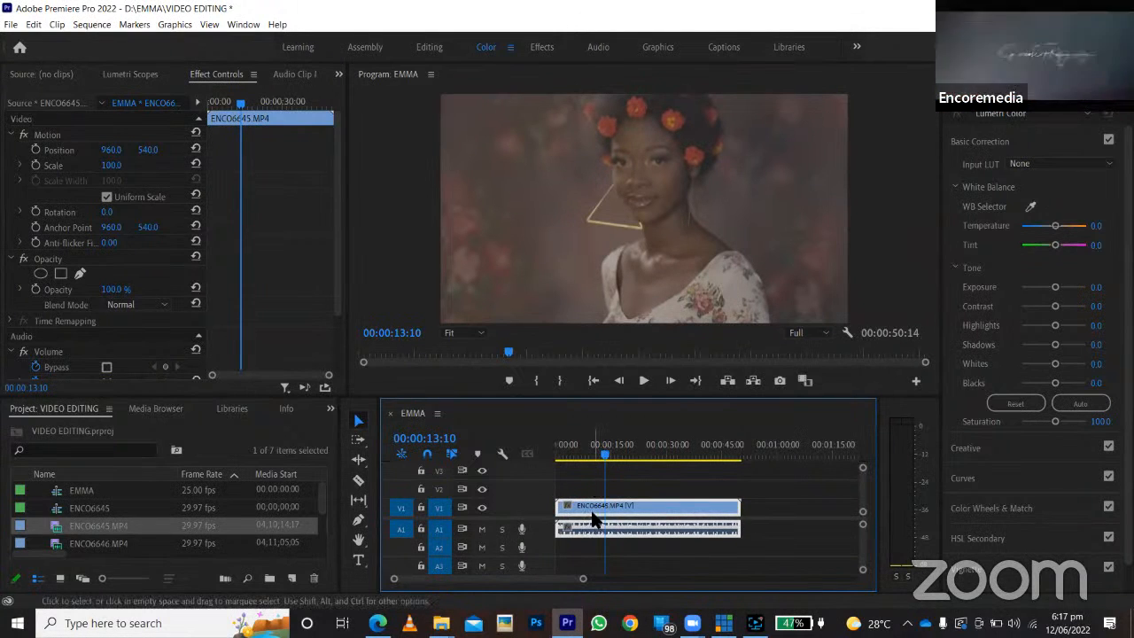
Delete the clip from the EMMA sequence and re-add ENCO6645.MP4 at its start, changing the sequence settings to match the clip.
{"action": "key", "text": "Delete"}
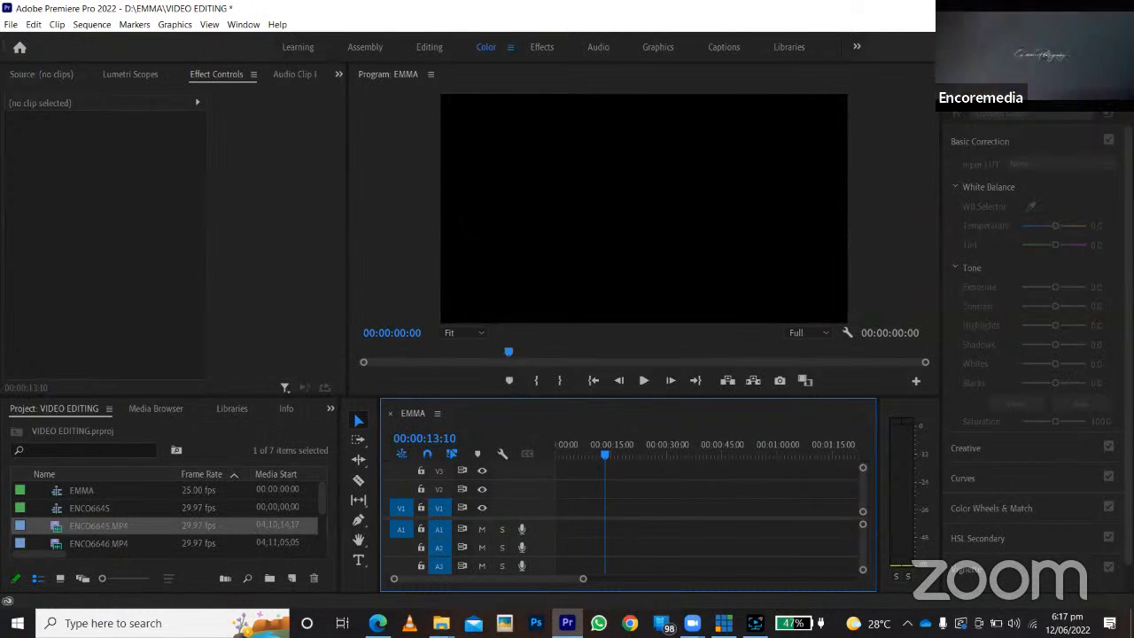
{"action": "left_click_drag", "start_coordinate": [55, 529], "coordinate": [541, 507]}
{"action": "left_click", "coordinate": [595, 342]}
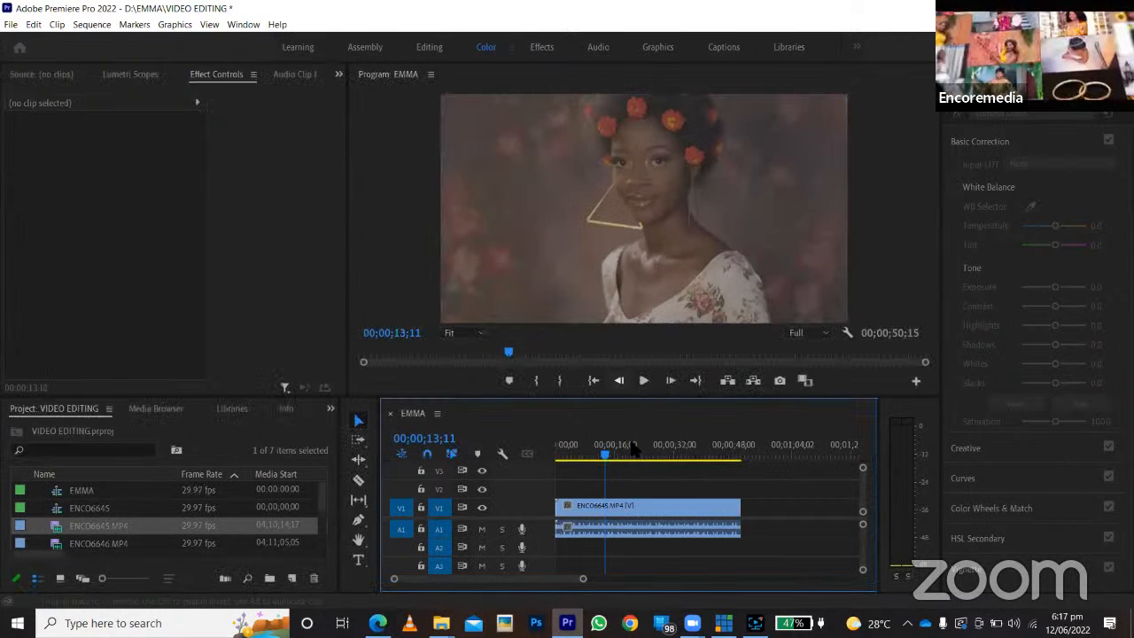
{"action": "left_click", "coordinate": [713, 459]}
{"action": "left_click_drag", "start_coordinate": [710, 458], "coordinate": [524, 459]}
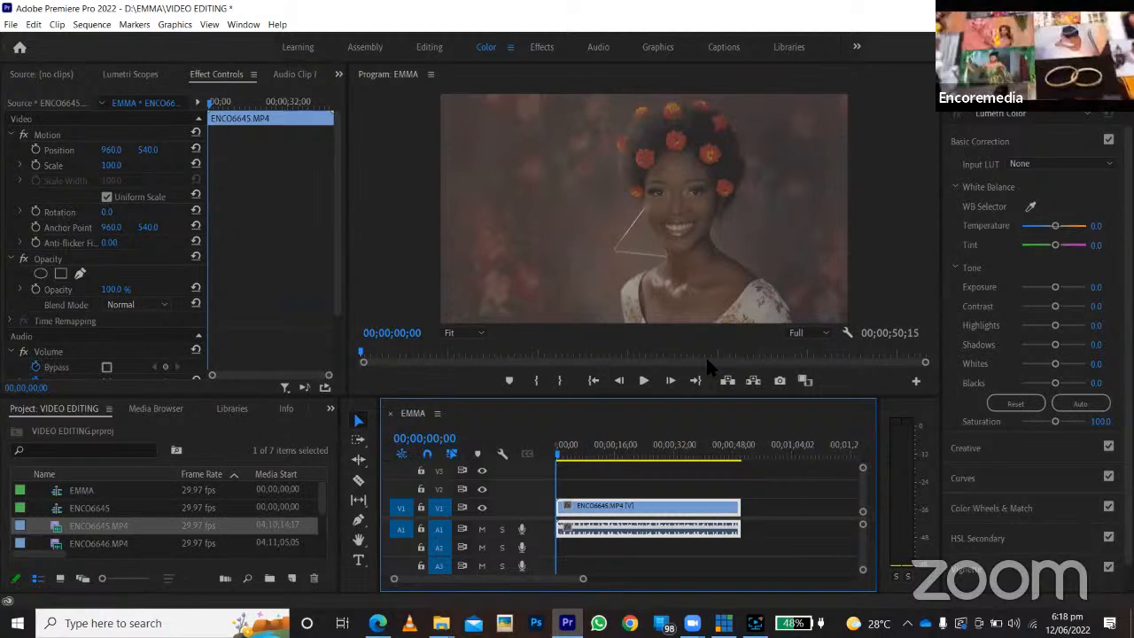
Play and pause through the first seconds of the ENCO6645.MP4 clip in the EMMA sequence to review it.
{"action": "key", "text": "space"}
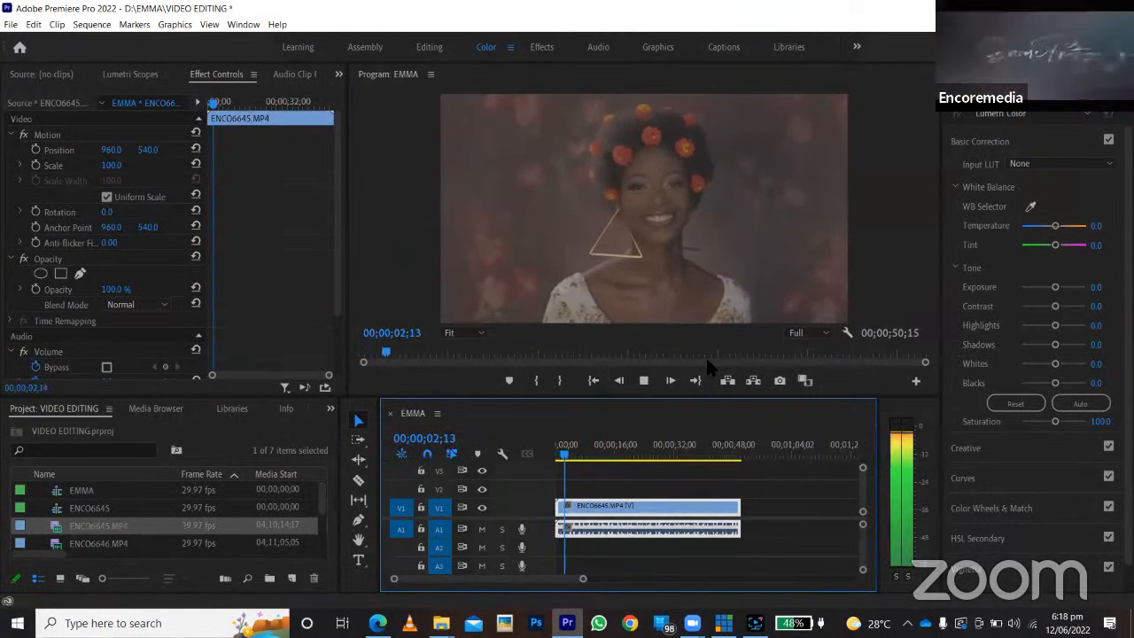
{"action": "key", "text": "space"}
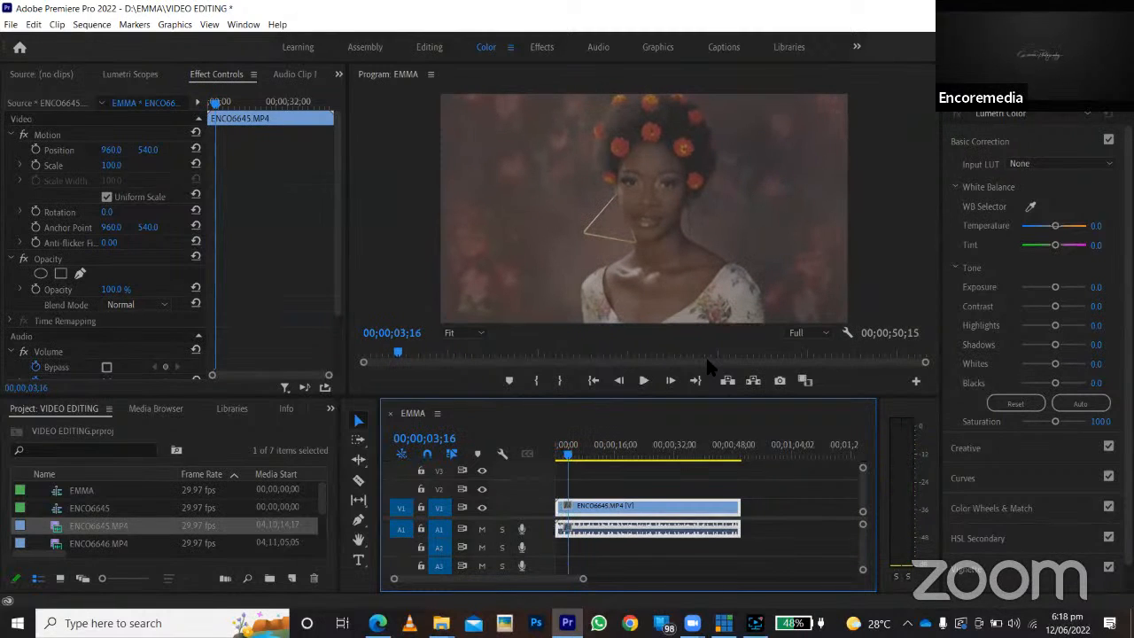
{"action": "key", "text": "space"}
{"action": "key", "text": "space"}
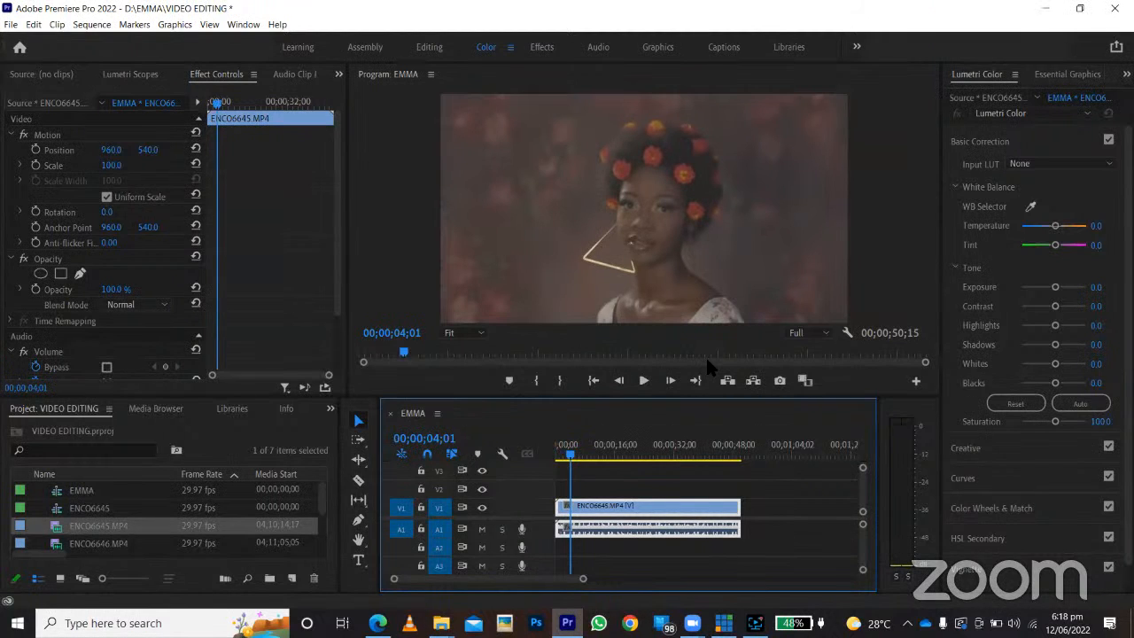
{"action": "key", "text": "space"}
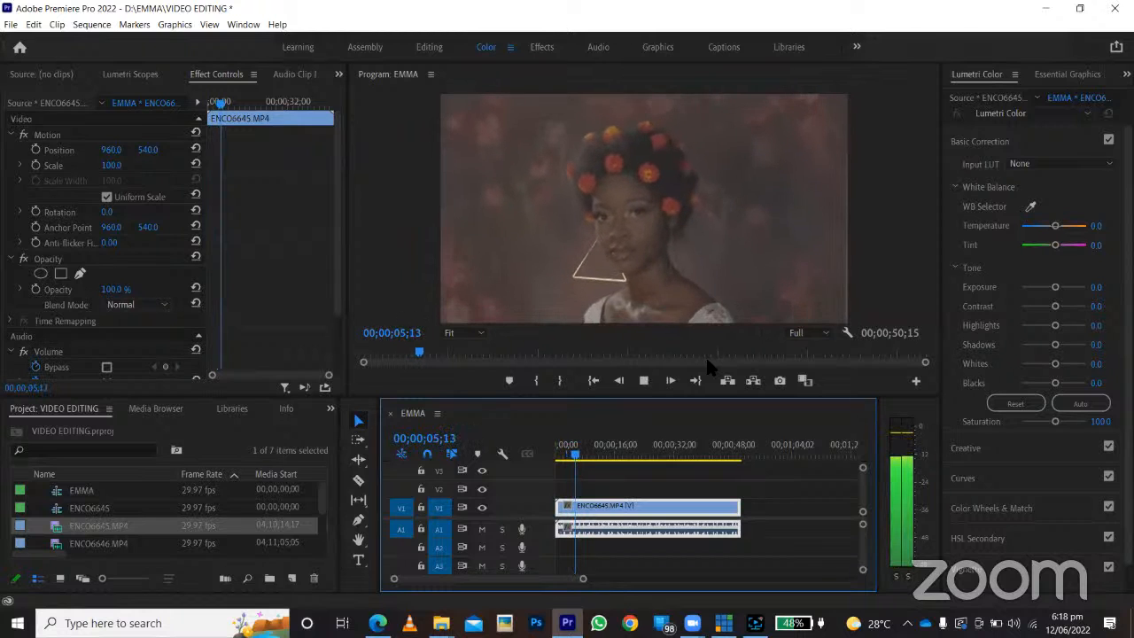
{"action": "key", "text": "space"}
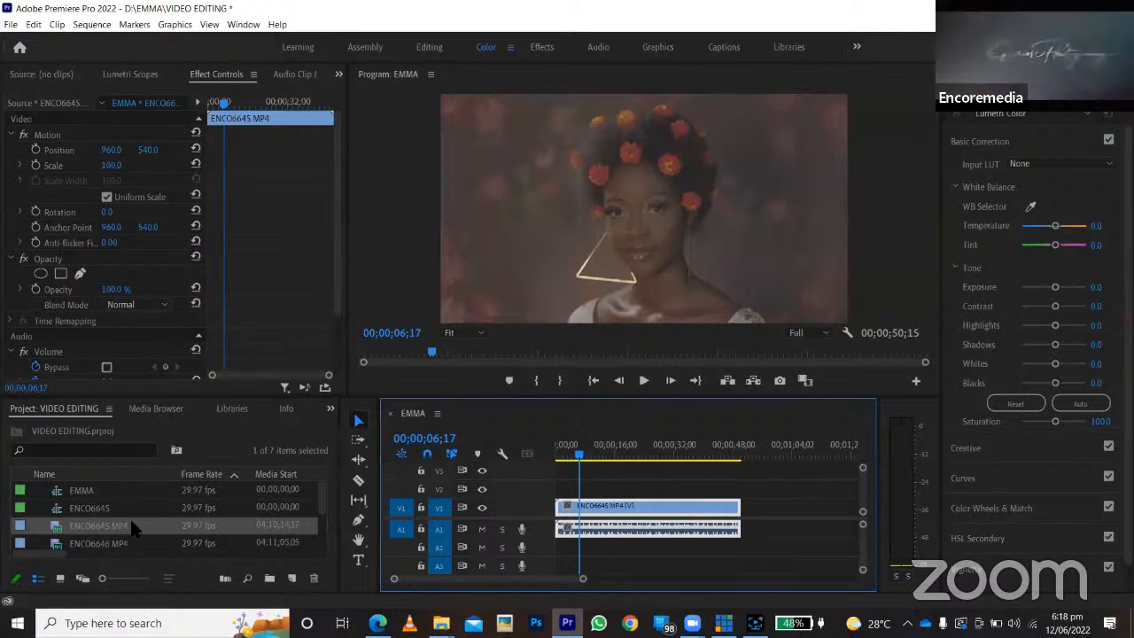
Delete the ENCO6645.MP4 clip from the EMMA sequence.
{"action": "scroll", "coordinate": [130, 531], "scroll_direction": "down", "scroll_amount": 2}
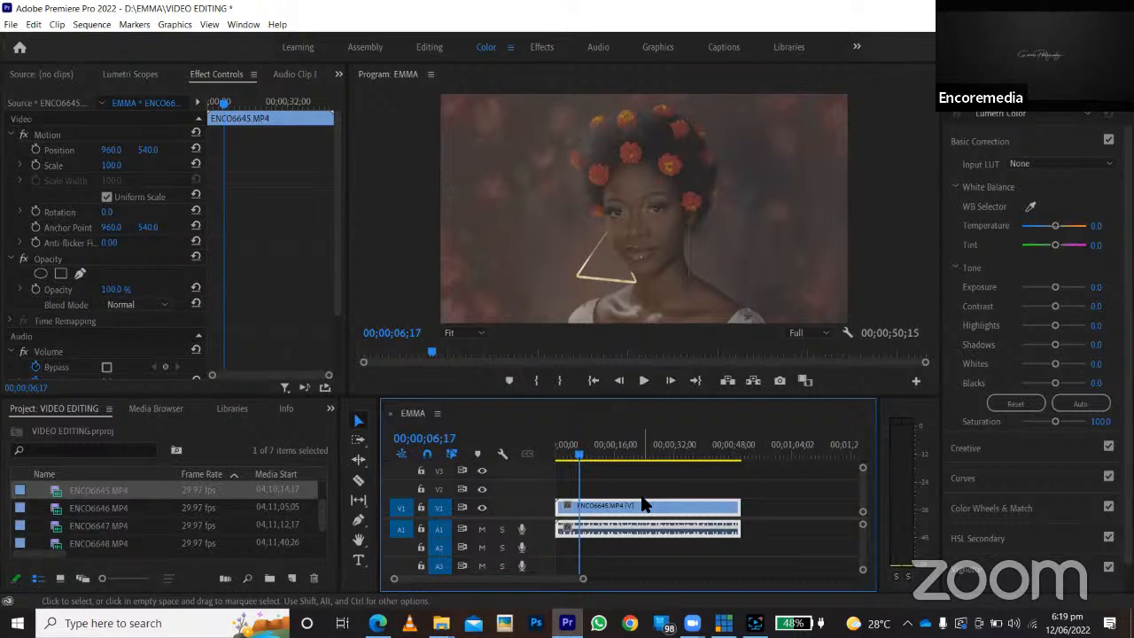
{"action": "key", "text": "Delete"}
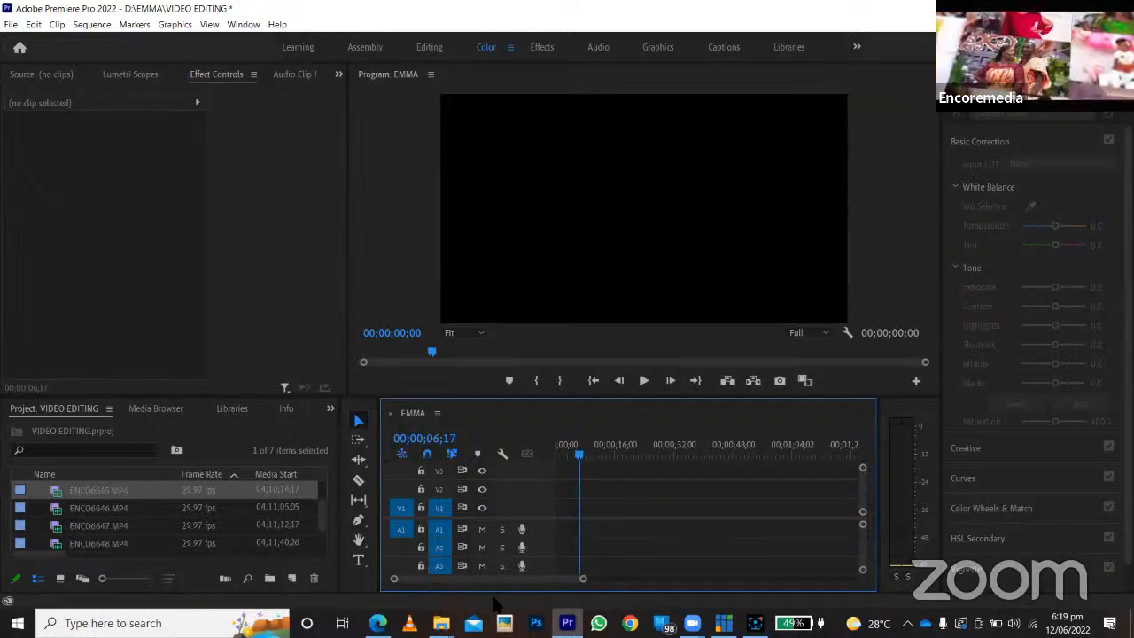
{"action": "key", "text": "alt+Tab"}
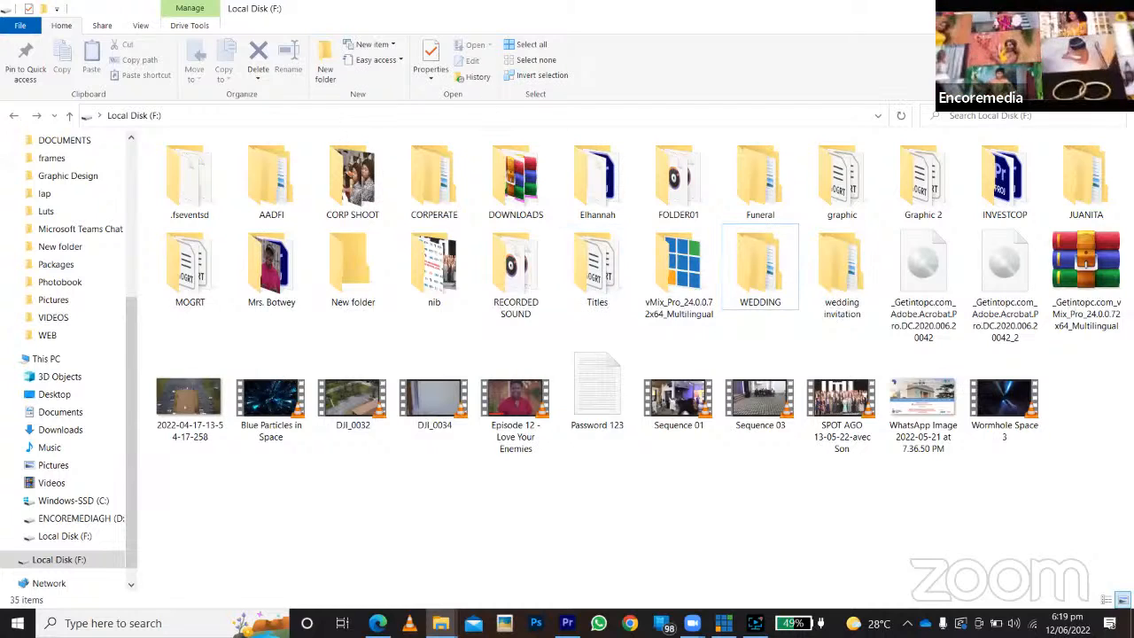
{"action": "key", "text": "alt+Tab"}
Import the EMMA video from the D: drive's EMMA folder into the project.
{"action": "double_click", "coordinate": [99, 540]}
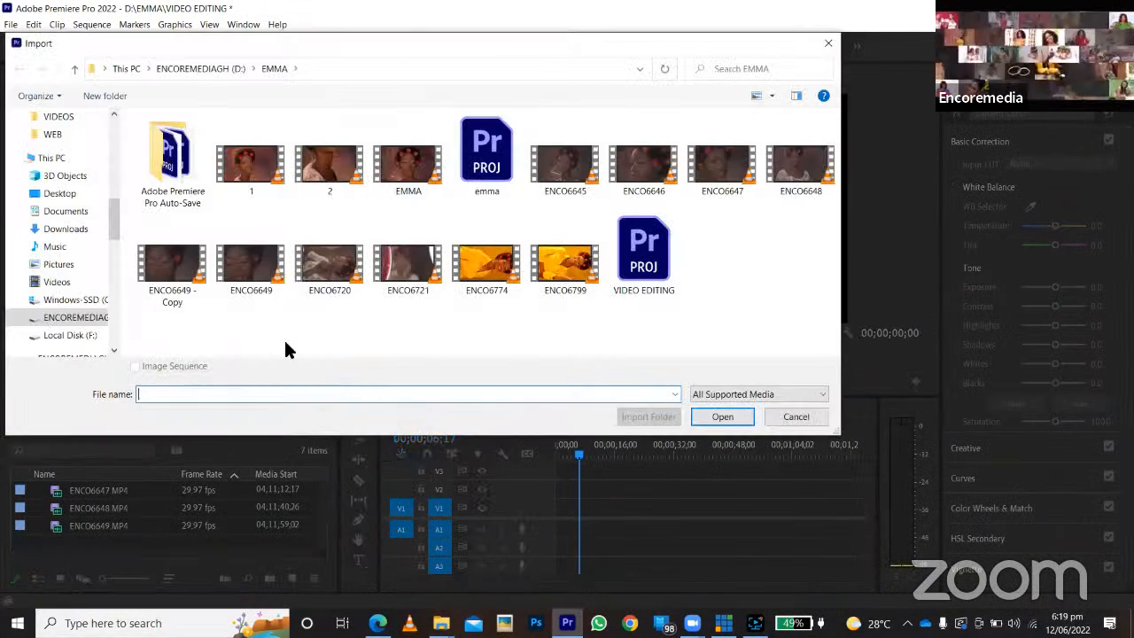
{"action": "left_click", "coordinate": [408, 164]}
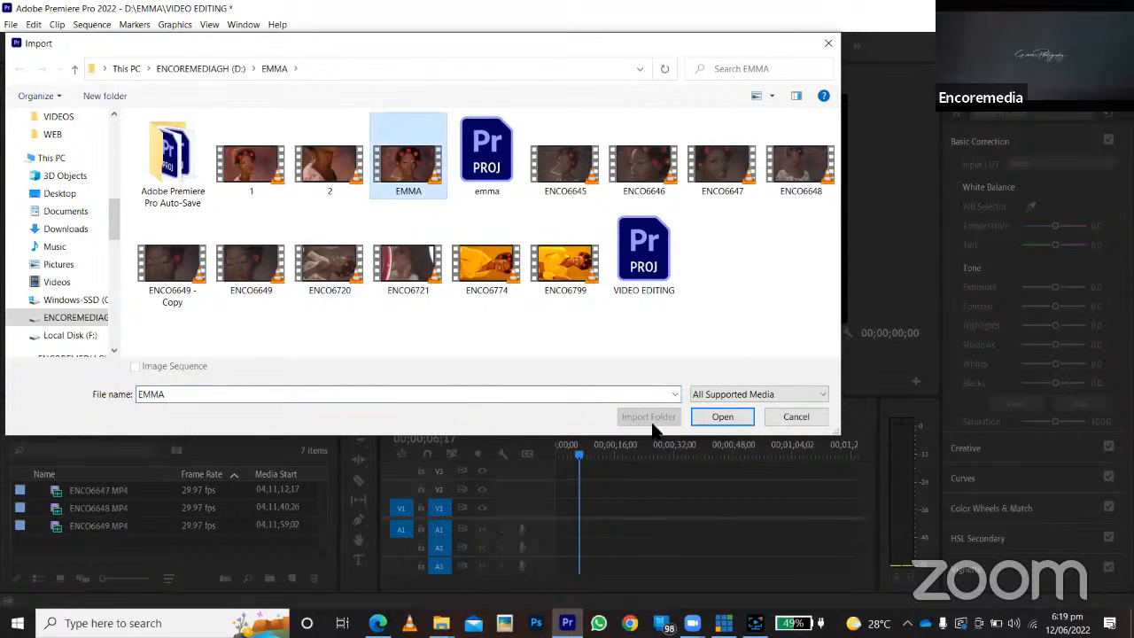
{"action": "left_click", "coordinate": [722, 416]}
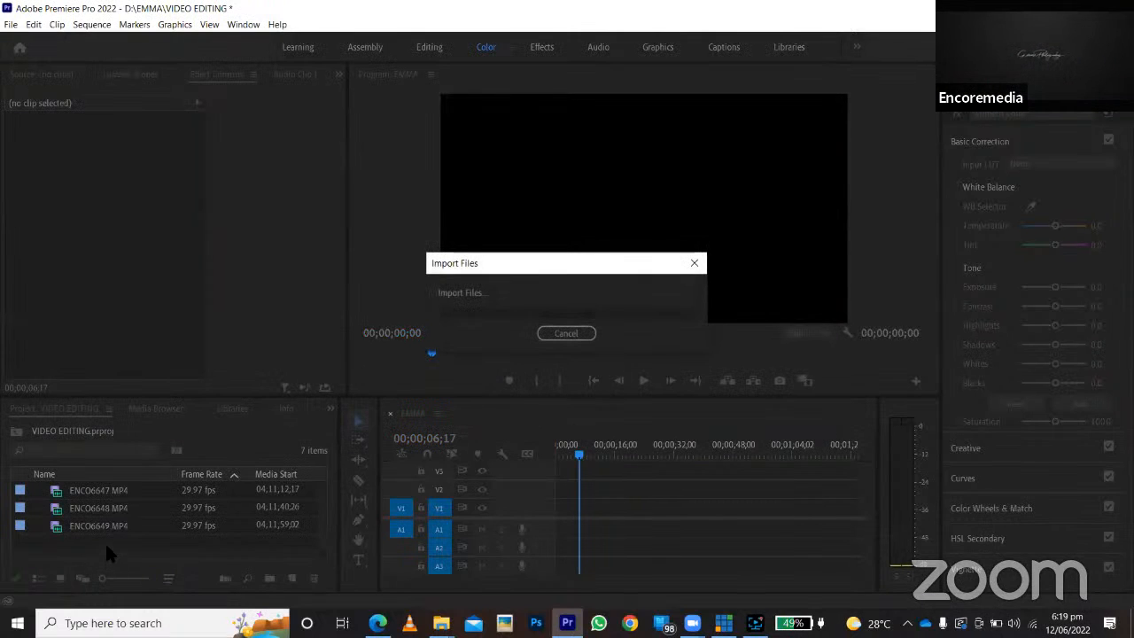
Preview EMMA.mp4 at the start of the EMMA sequence and remove it again.
{"action": "left_click_drag", "start_coordinate": [56, 492], "coordinate": [557, 527]}
{"action": "key", "text": "space"}
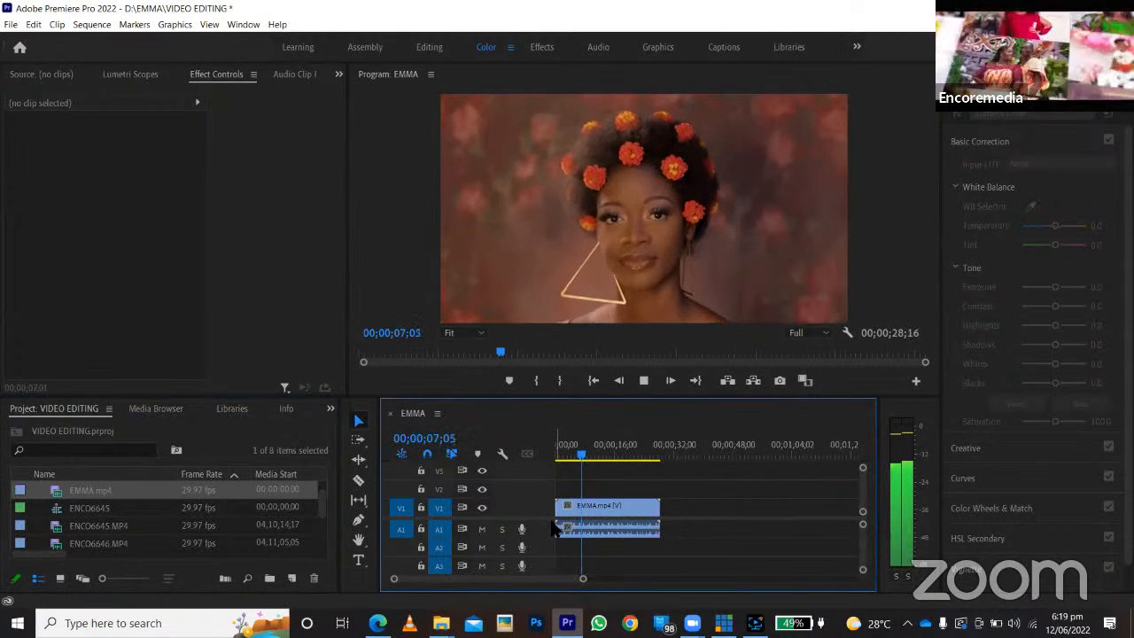
{"action": "left_click", "coordinate": [598, 519]}
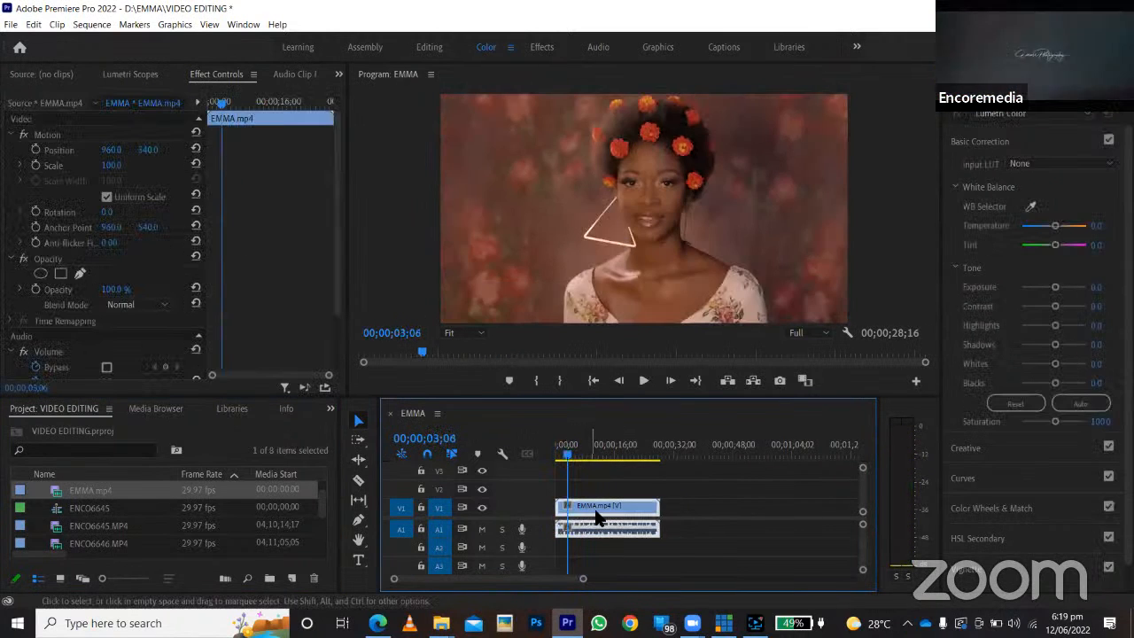
{"action": "key", "text": "Delete"}
Browse to the OneDrive VIDEOS folder while importing and set the Emma video to always be kept on this device.
{"action": "scroll", "coordinate": [197, 547], "scroll_direction": "down", "scroll_amount": 3}
{"action": "double_click", "coordinate": [170, 549]}
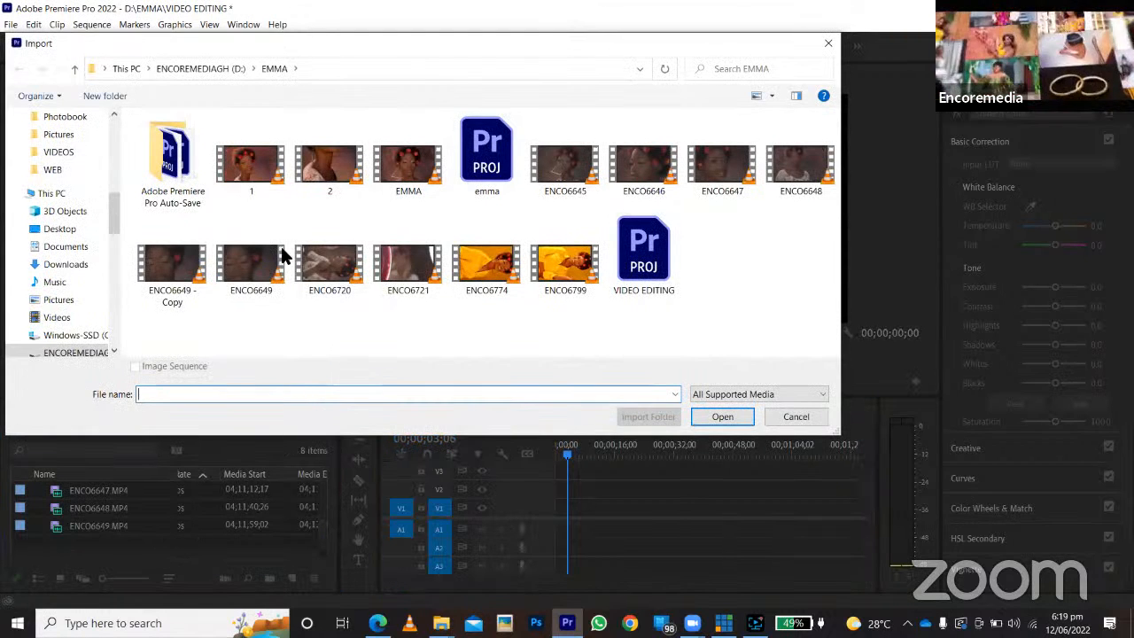
{"action": "left_click", "coordinate": [55, 317]}
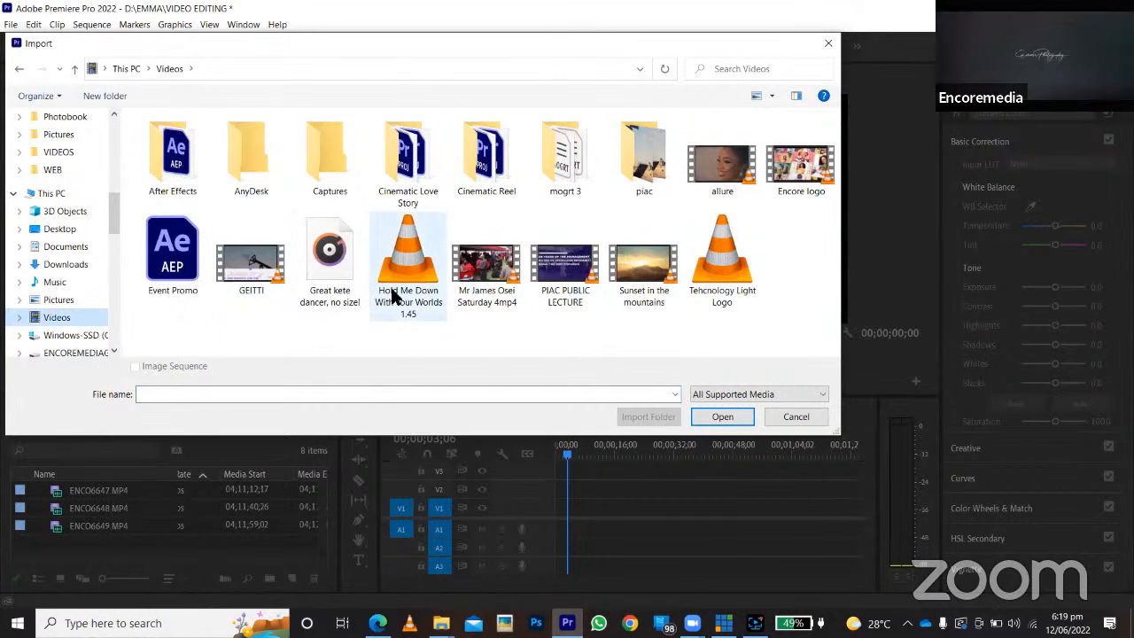
{"action": "scroll", "coordinate": [63, 304], "scroll_direction": "down", "scroll_amount": 1}
{"action": "scroll", "coordinate": [61, 310], "scroll_direction": "up", "scroll_amount": 2}
{"action": "left_click", "coordinate": [68, 222]}
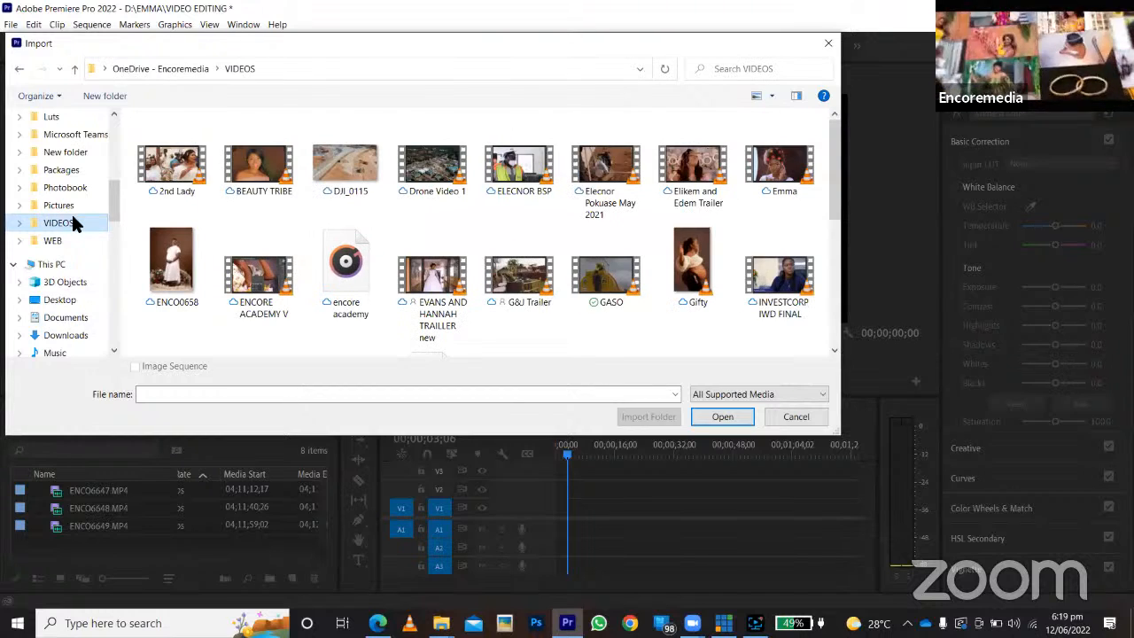
{"action": "left_click", "coordinate": [768, 196]}
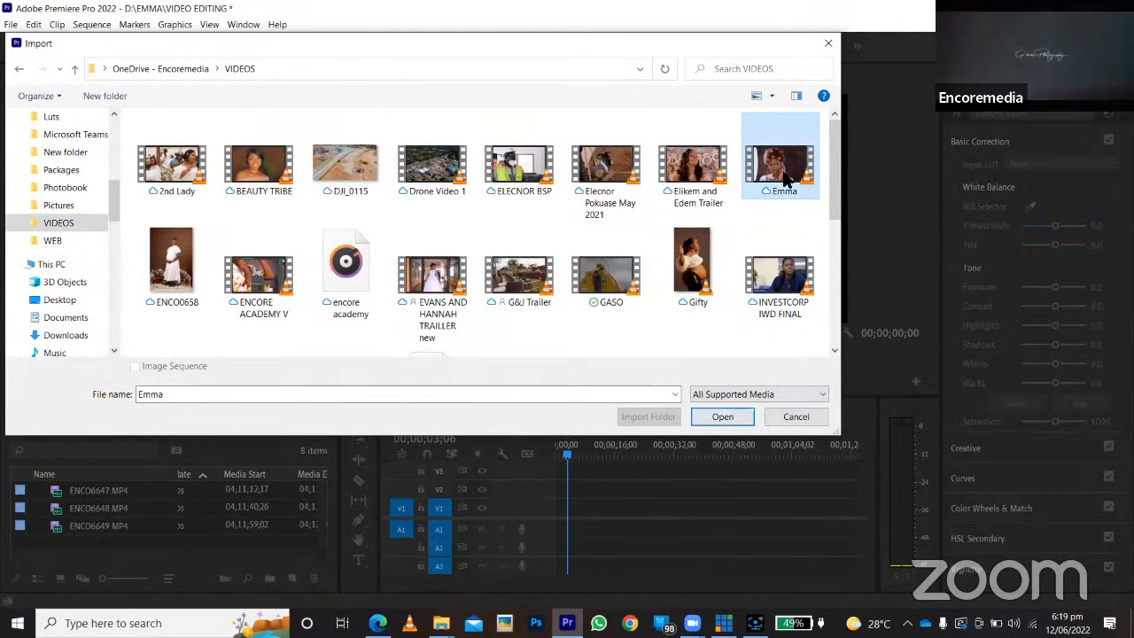
{"action": "right_click", "coordinate": [783, 165]}
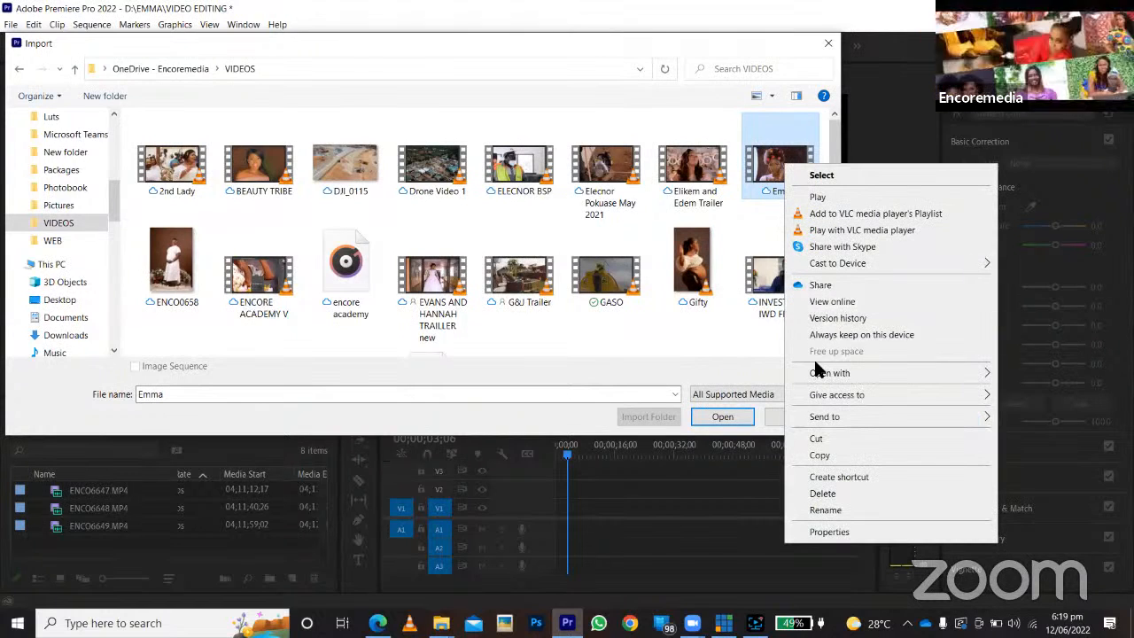
{"action": "left_click", "coordinate": [833, 341]}
{"action": "scroll", "coordinate": [639, 287], "scroll_direction": "down", "scroll_amount": 1}
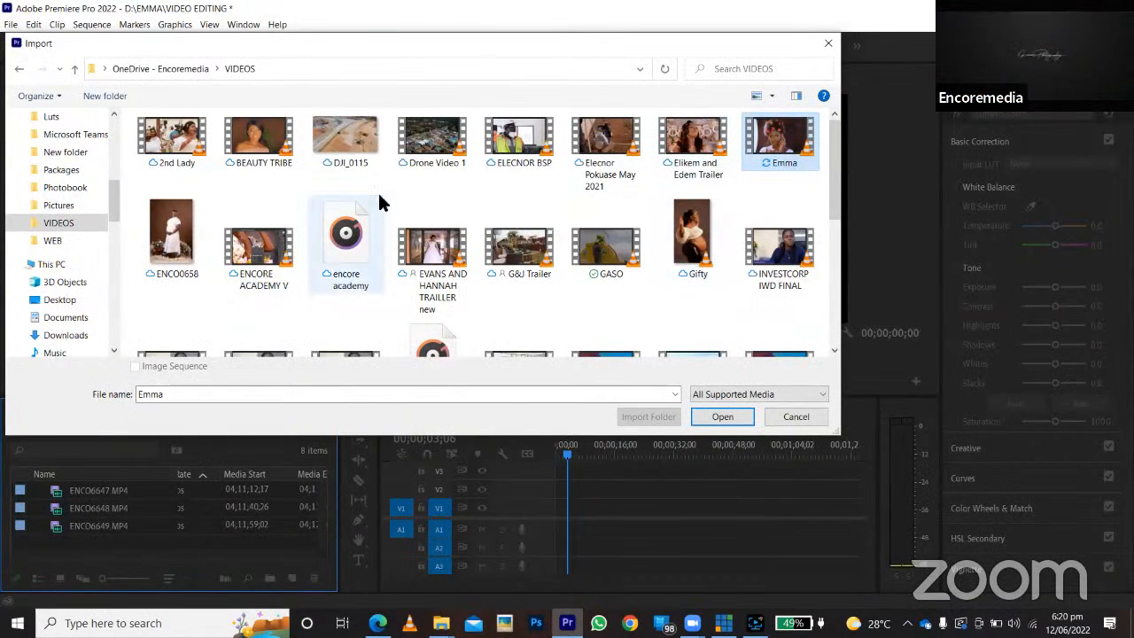
{"action": "scroll", "coordinate": [377, 230], "scroll_direction": "down", "scroll_amount": 3}
{"action": "scroll", "coordinate": [368, 256], "scroll_direction": "up", "scroll_amount": 3}
{"action": "scroll", "coordinate": [378, 268], "scroll_direction": "down", "scroll_amount": 4}
{"action": "scroll", "coordinate": [377, 268], "scroll_direction": "up", "scroll_amount": 4}
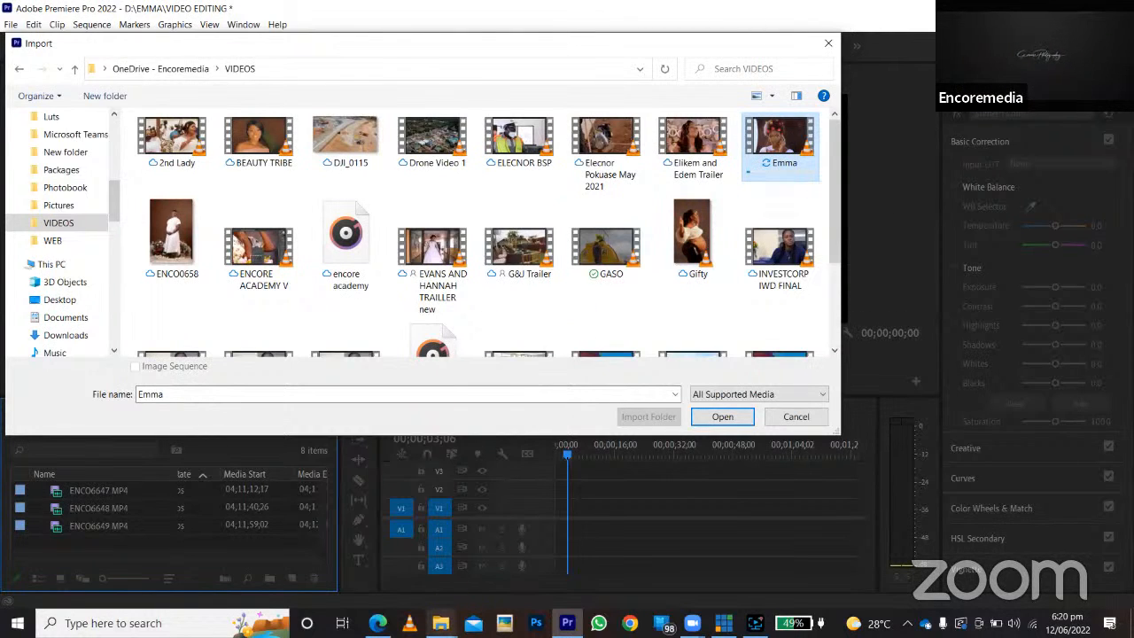
Look through the Downloads folder in File Explorer for a song and preview Kelvyn Boy - Down Flat (Official Video).
{"action": "mouse_move", "coordinate": [440, 620]}
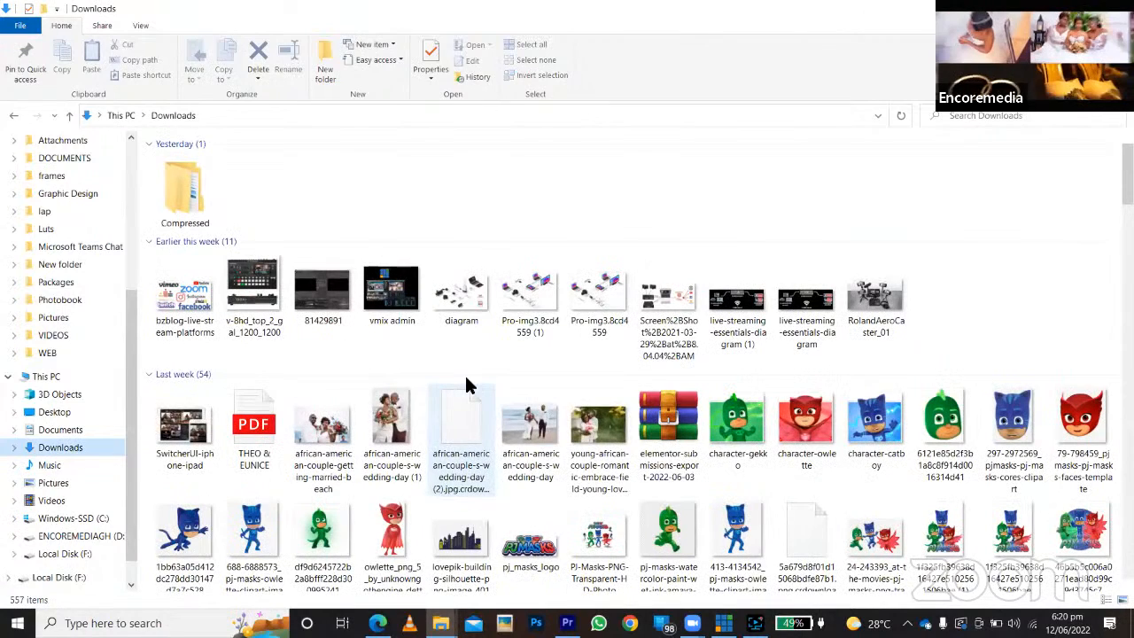
{"action": "scroll", "coordinate": [469, 385], "scroll_direction": "down", "scroll_amount": 10}
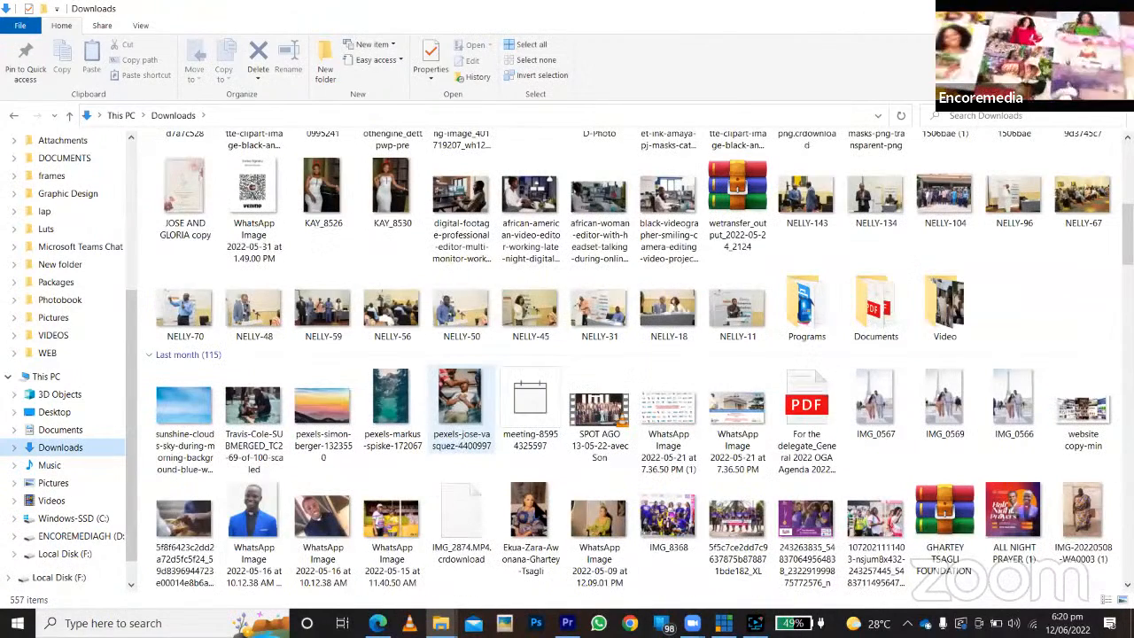
{"action": "scroll", "coordinate": [536, 510], "scroll_direction": "down", "scroll_amount": 5}
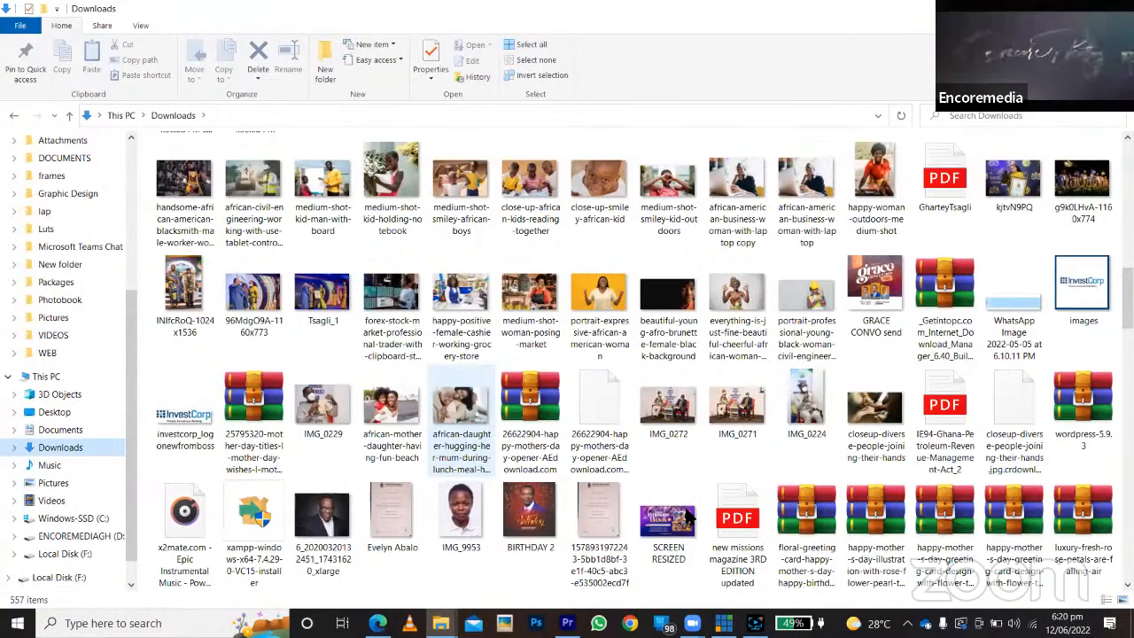
{"action": "scroll", "coordinate": [688, 518], "scroll_direction": "down", "scroll_amount": 5}
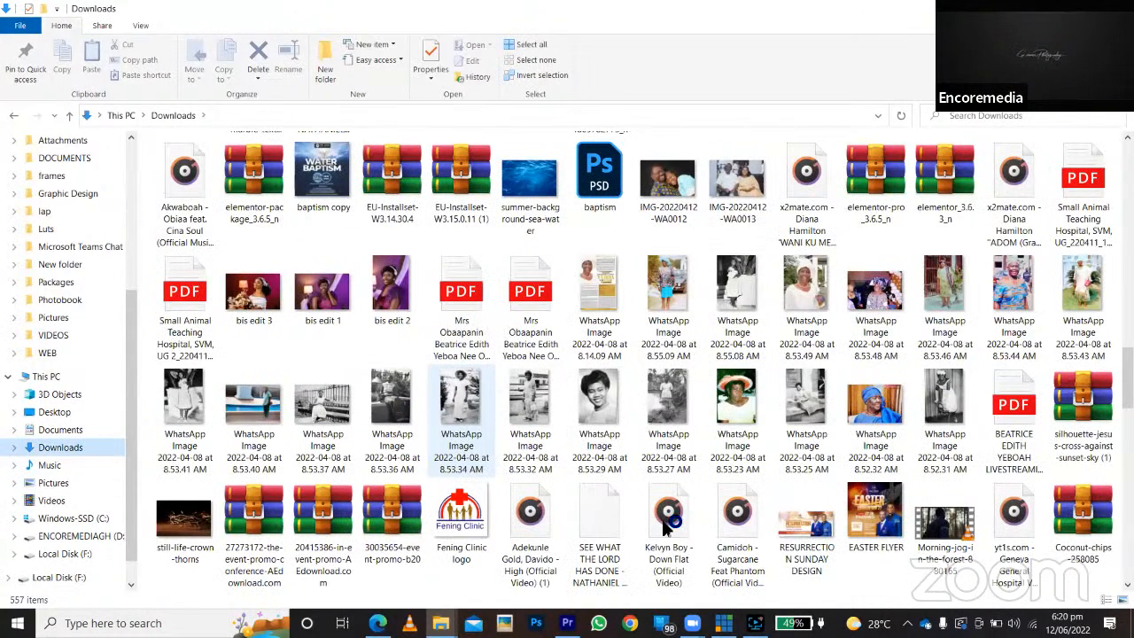
{"action": "left_click", "coordinate": [671, 518]}
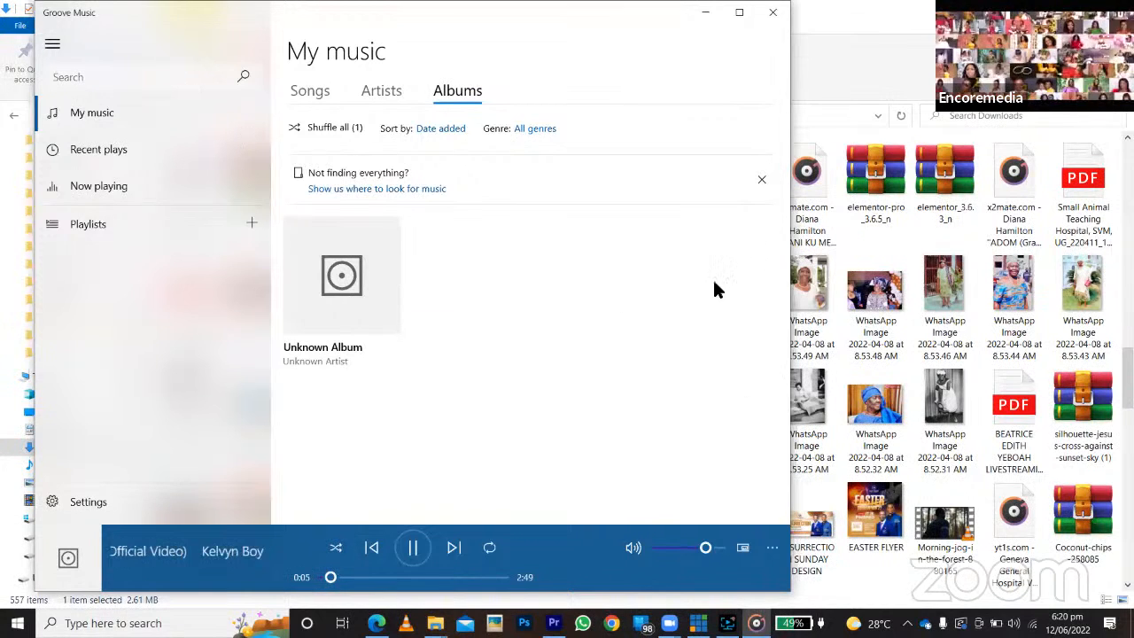
{"action": "left_click_drag", "start_coordinate": [672, 522], "coordinate": [647, 535]}
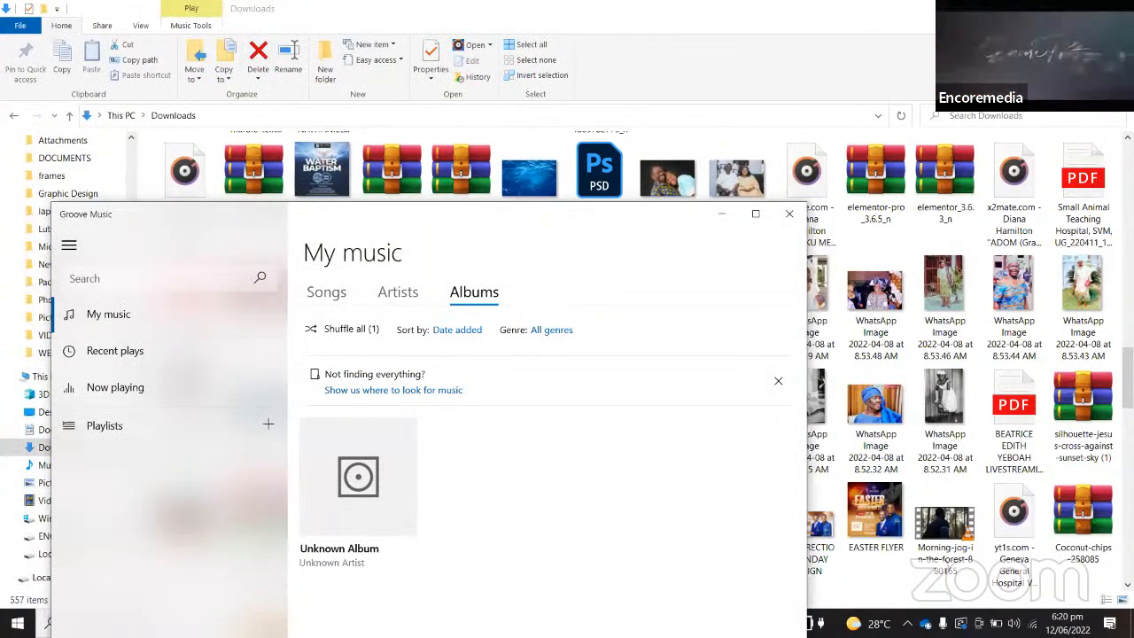
Bring the Kelvyn Boy - Down Flat song from the Downloads folder into Premiere Pro, placing it at the start of audio track A1.
{"action": "left_click_drag", "start_coordinate": [669, 530], "coordinate": [770, 429]}
{"action": "left_click", "coordinate": [567, 623]}
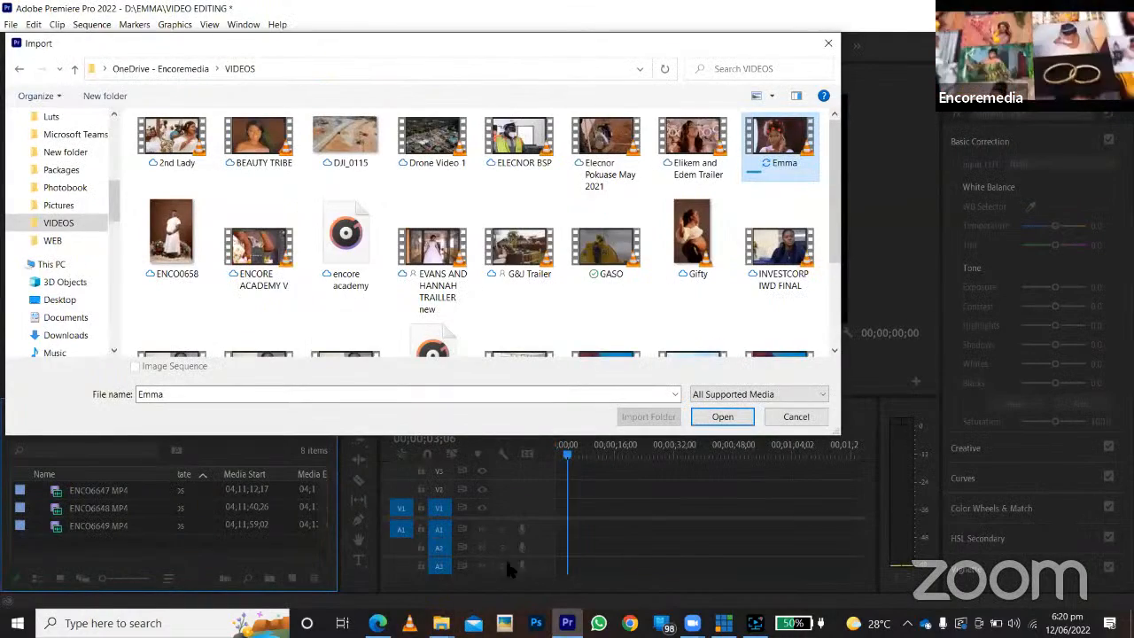
{"action": "left_click", "coordinate": [441, 623]}
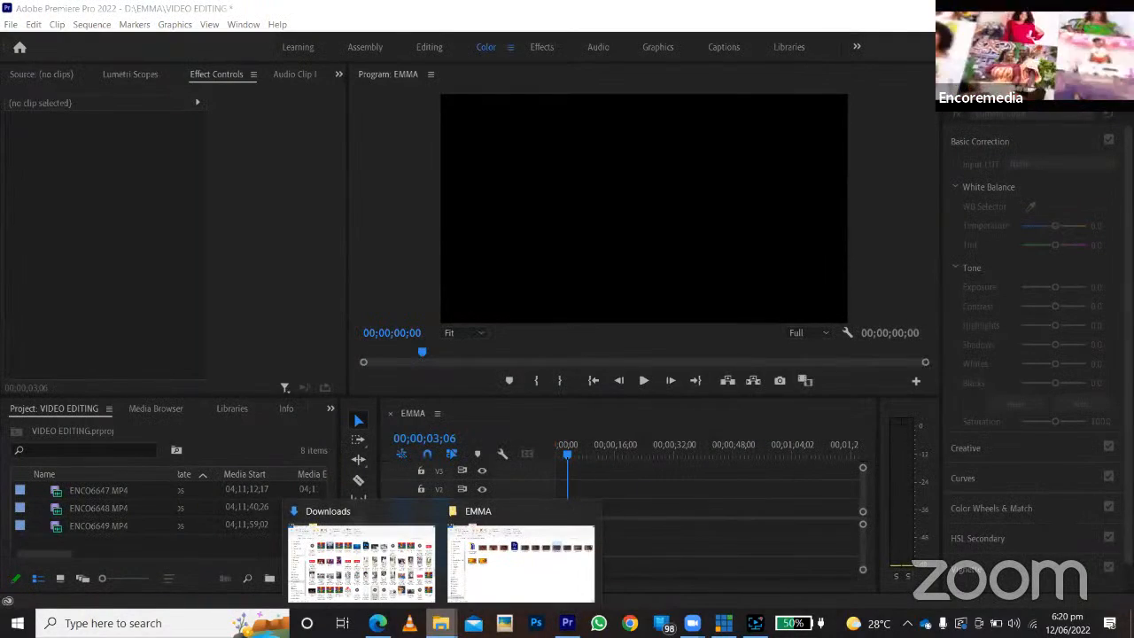
{"action": "left_click", "coordinate": [401, 581]}
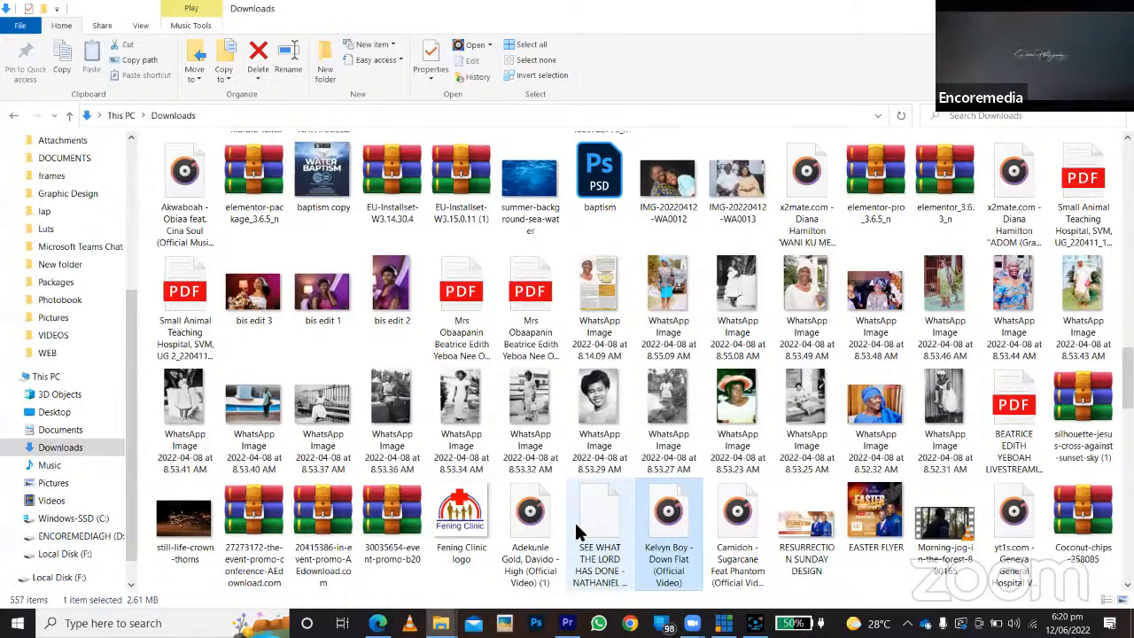
{"action": "key", "text": "alt+Tab"}
{"action": "mouse_move", "coordinate": [542, 531]}
{"action": "left_mouse_down"}
{"action": "mouse_move", "coordinate": [192, 523]}
{"action": "mouse_move", "coordinate": [542, 529]}
{"action": "left_mouse_up"}
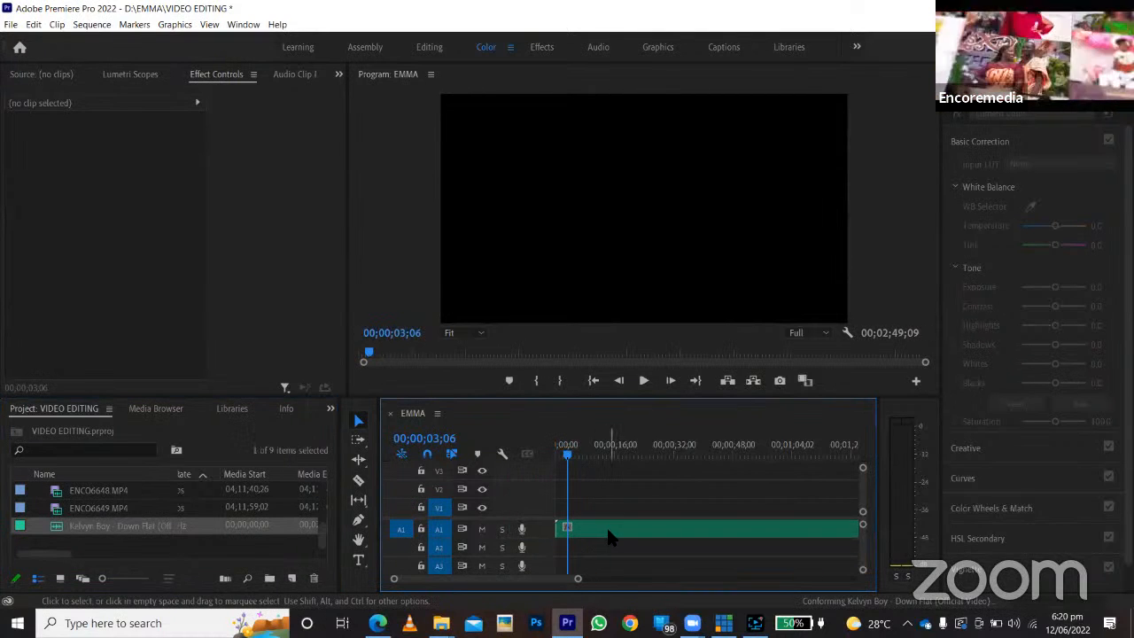
Move the Kelvyn Boy - Down Flat music clip to audio track A2, keeping it at the sequence start.
{"action": "left_click", "coordinate": [604, 530]}
{"action": "left_click_drag", "start_coordinate": [596, 528], "coordinate": [448, 534]}
{"action": "left_click_drag", "start_coordinate": [604, 530], "coordinate": [568, 541]}
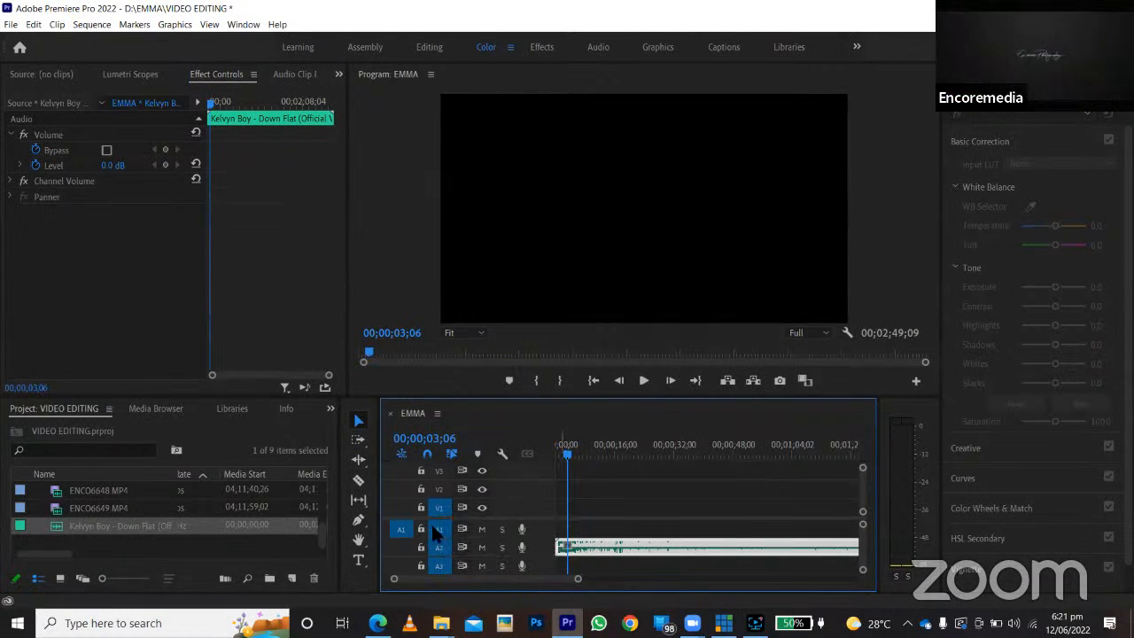
{"action": "left_click", "coordinate": [633, 482]}
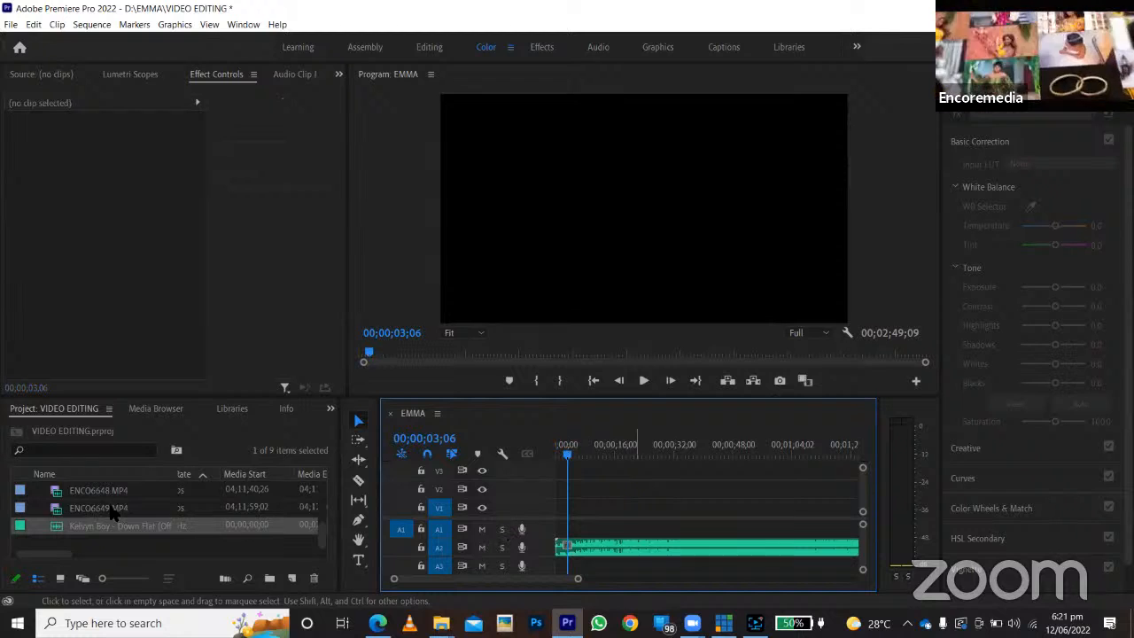
Move the EMMA sequence's playhead to 00;00;16;00.
{"action": "scroll", "coordinate": [116, 512], "scroll_direction": "up", "scroll_amount": 3}
{"action": "scroll", "coordinate": [111, 502], "scroll_direction": "down", "scroll_amount": 1}
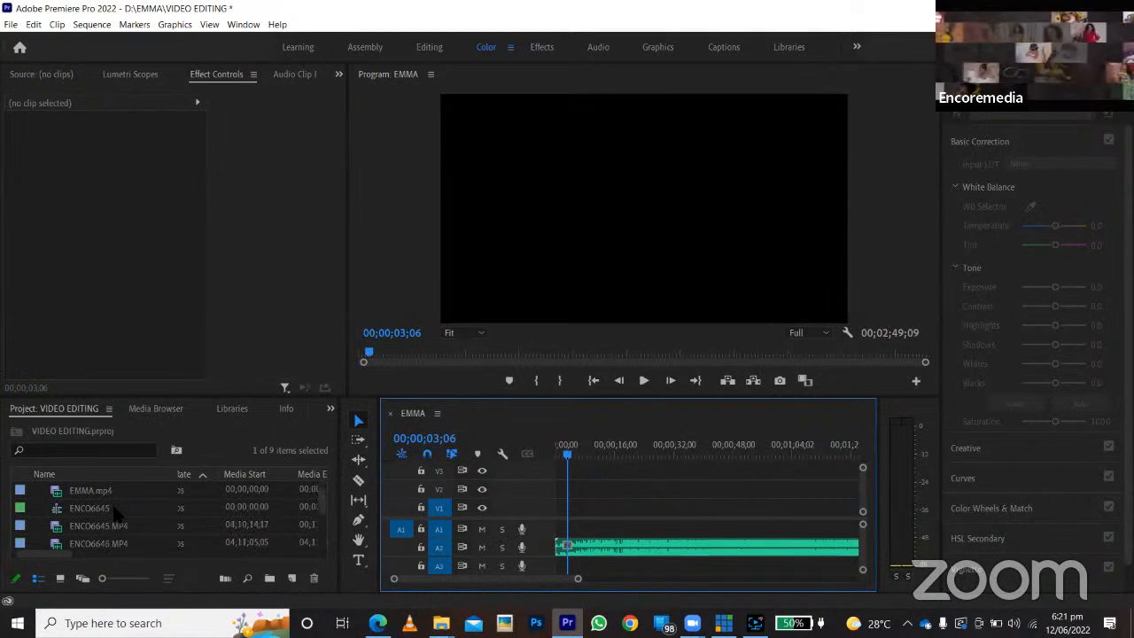
{"action": "left_click", "coordinate": [618, 450]}
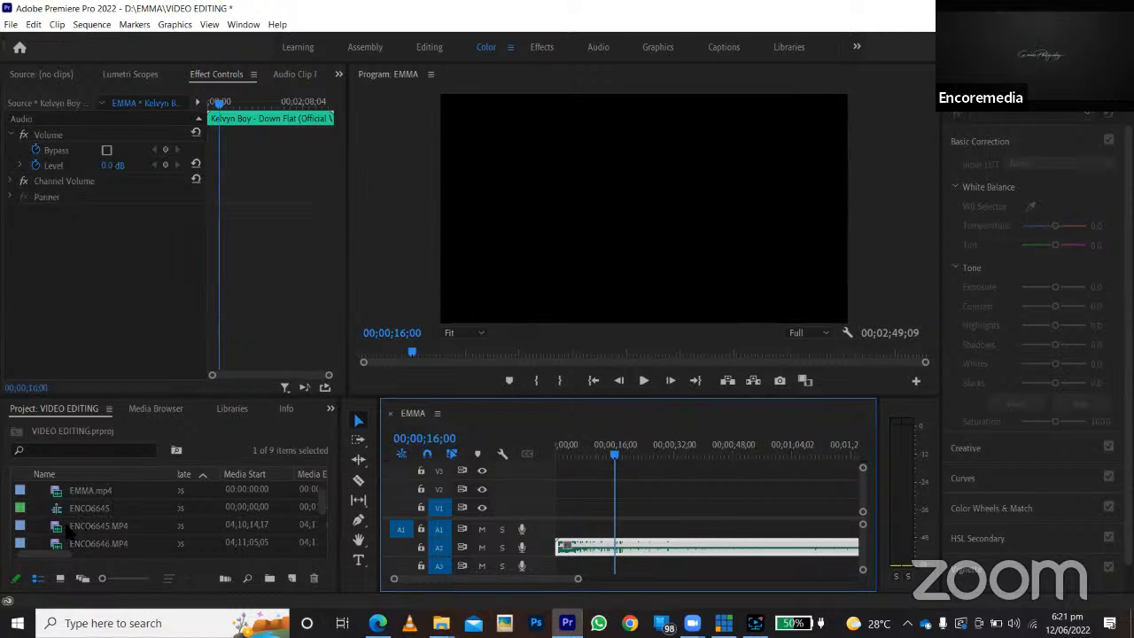
{"action": "scroll", "coordinate": [67, 513], "scroll_direction": "up", "scroll_amount": 1}
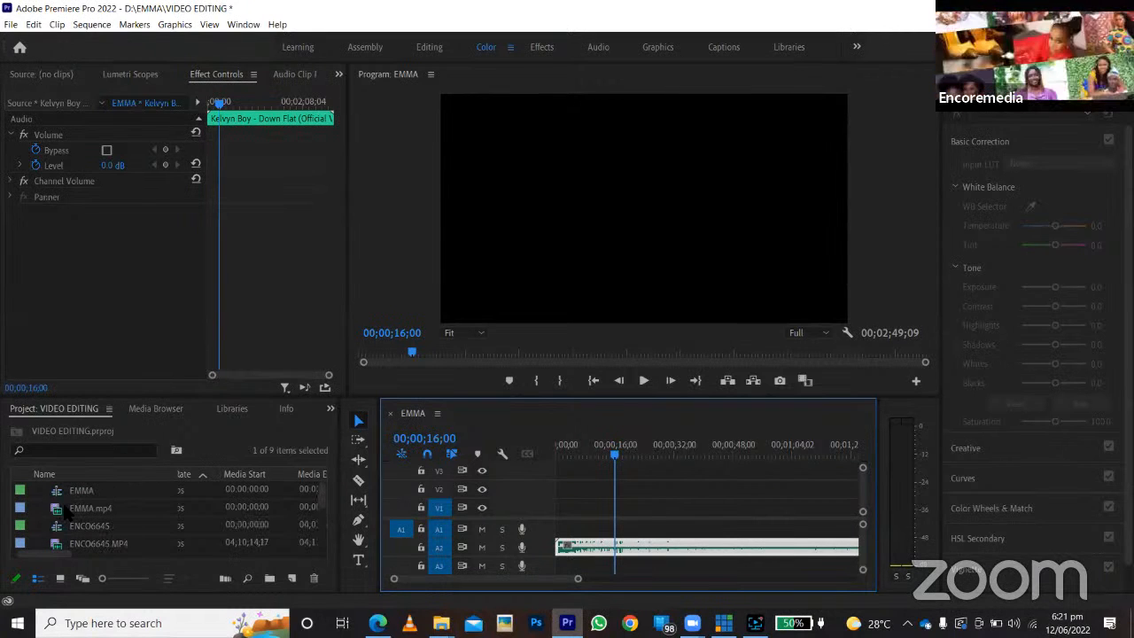
Load ENCO6645.MP4 into the Source monitor, preview it and park its playhead at 04;10;19;27.
{"action": "double_click", "coordinate": [69, 508]}
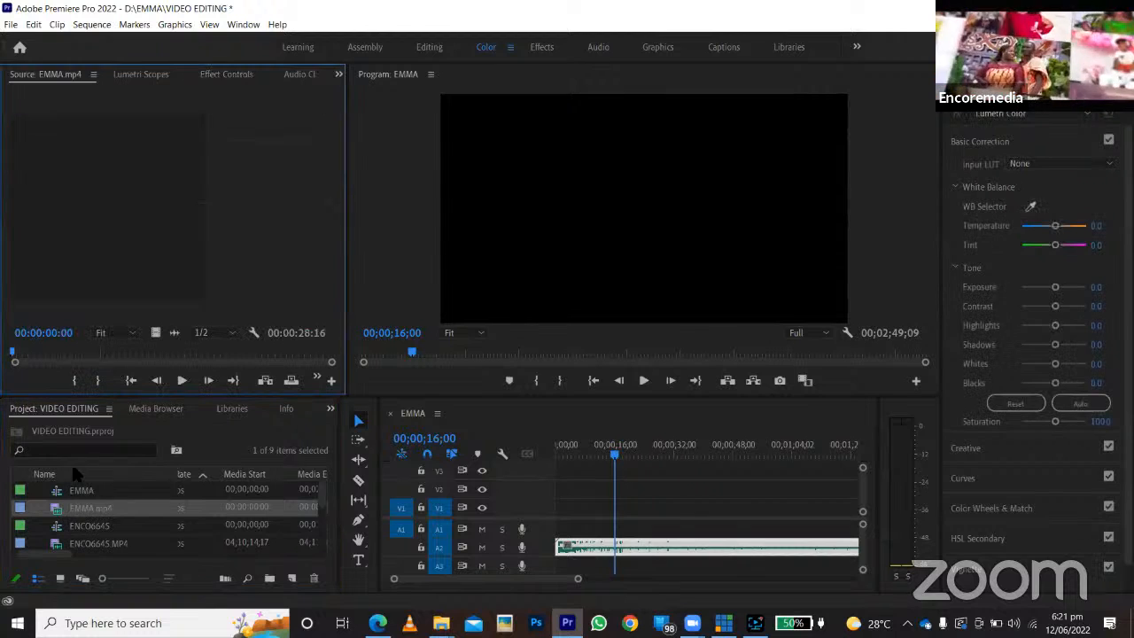
{"action": "scroll", "coordinate": [89, 519], "scroll_direction": "down", "scroll_amount": 1}
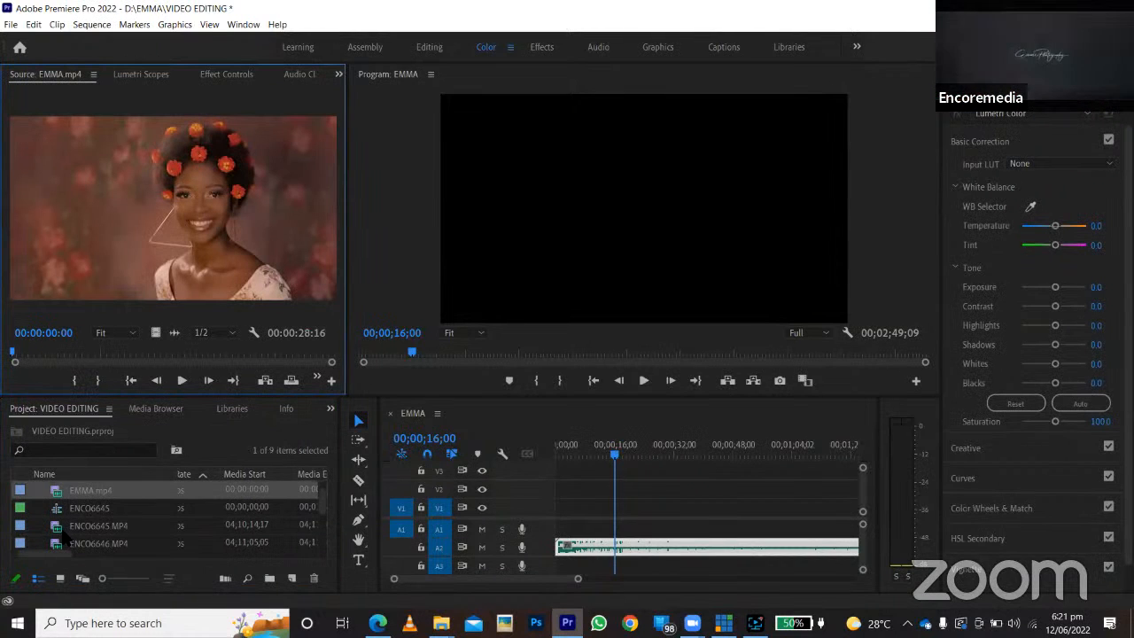
{"action": "double_click", "coordinate": [65, 528]}
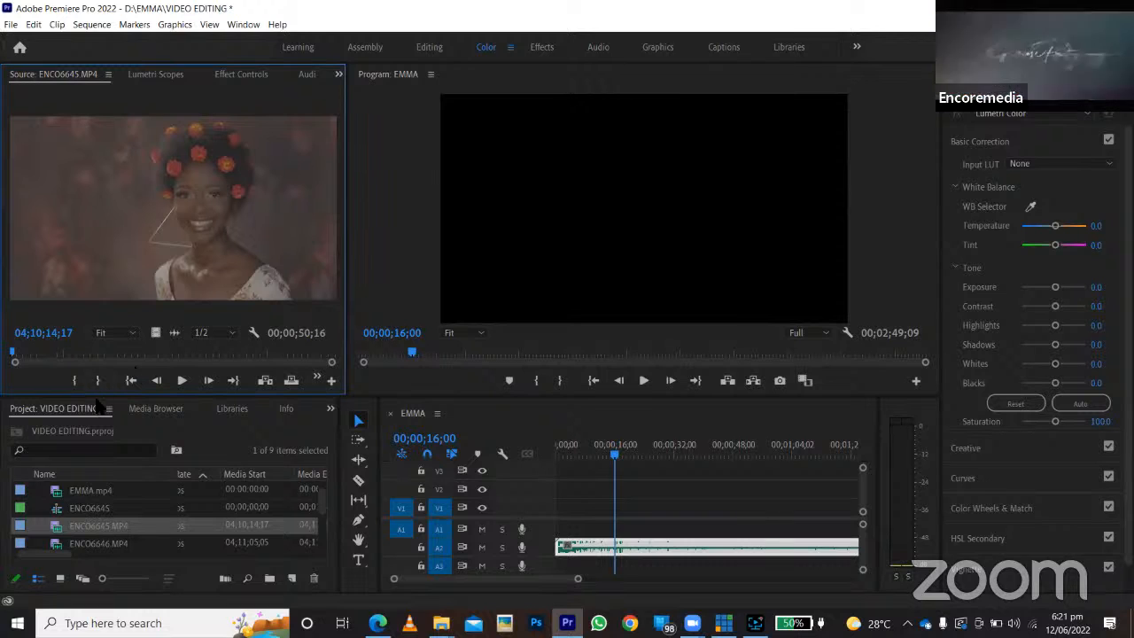
{"action": "left_click", "coordinate": [183, 381]}
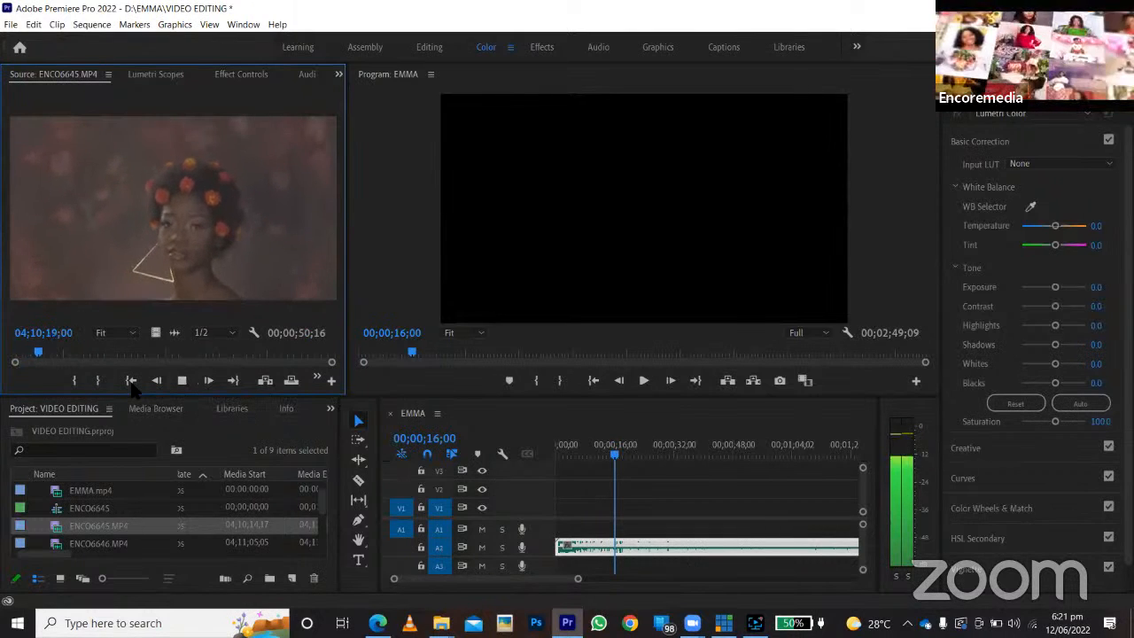
{"action": "left_click", "coordinate": [42, 354]}
{"action": "left_click_drag", "start_coordinate": [44, 348], "coordinate": [44, 352]}
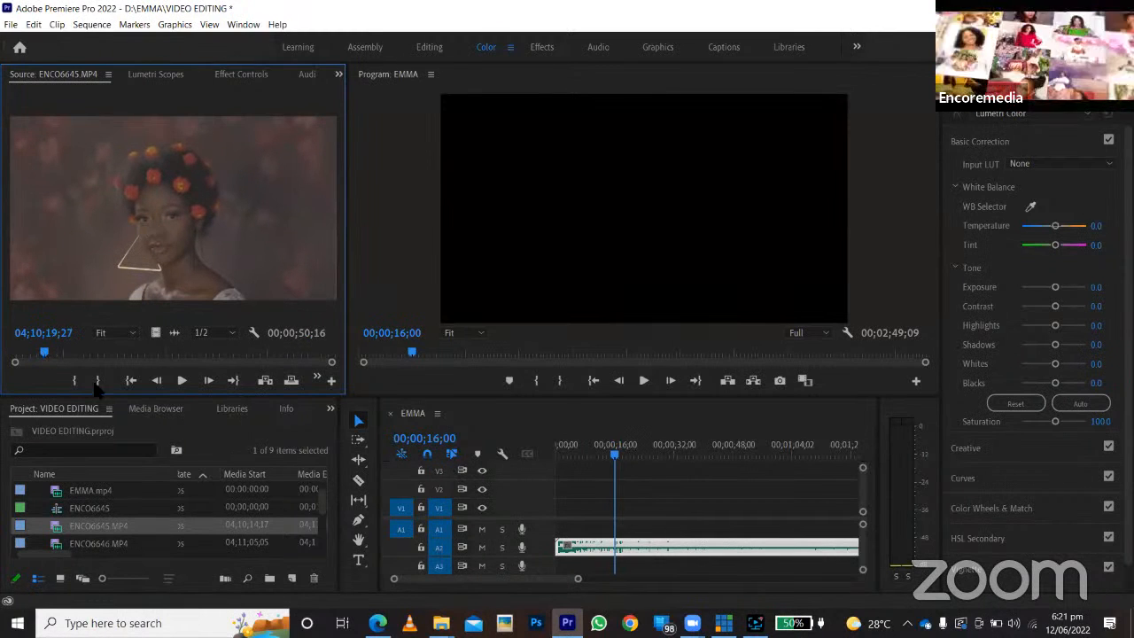
Place ENCO6645.MP4 at the start of video track V1 and split it into four pieces with the Razor tool, first at about 00;00;16;00.
{"action": "left_click_drag", "start_coordinate": [46, 527], "coordinate": [563, 537]}
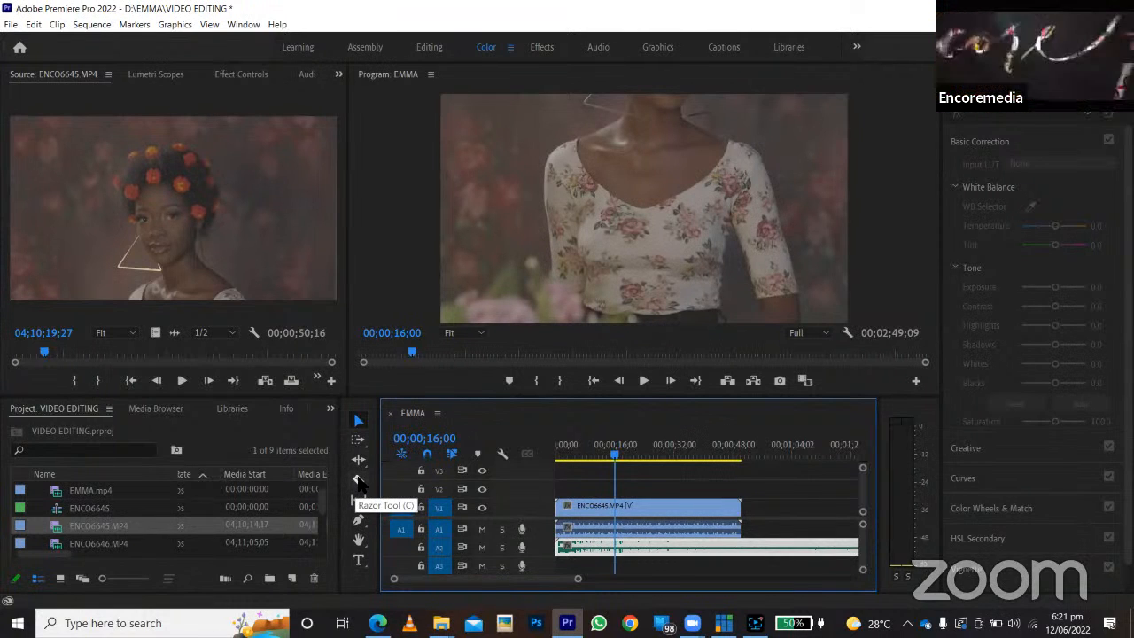
{"action": "left_click", "coordinate": [359, 480]}
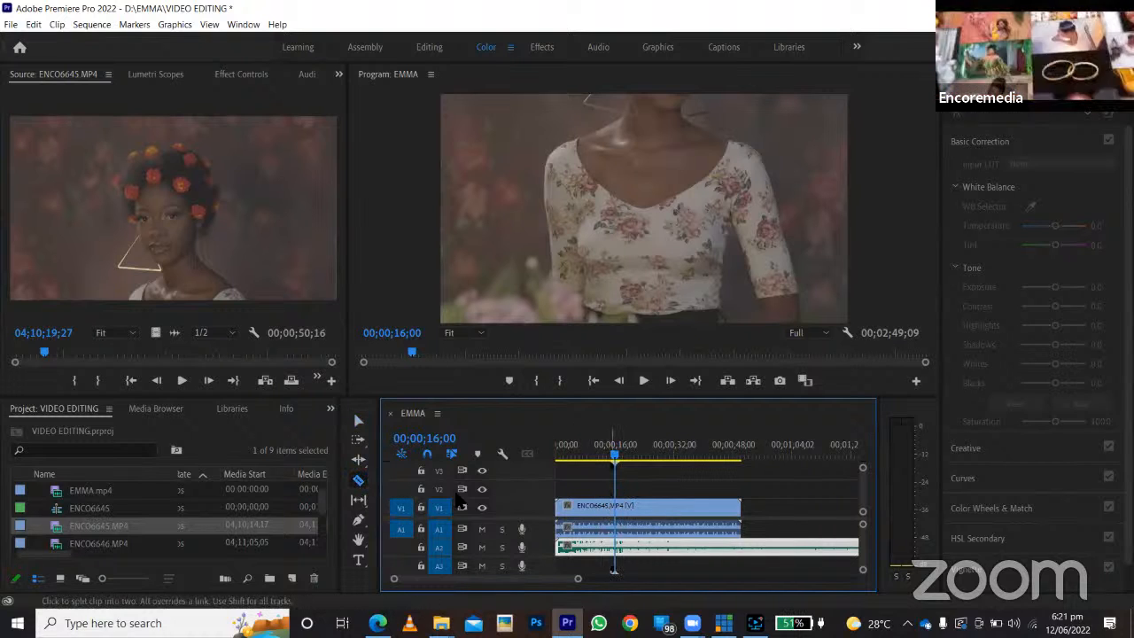
{"action": "left_click", "coordinate": [620, 507]}
{"action": "left_click", "coordinate": [661, 507]}
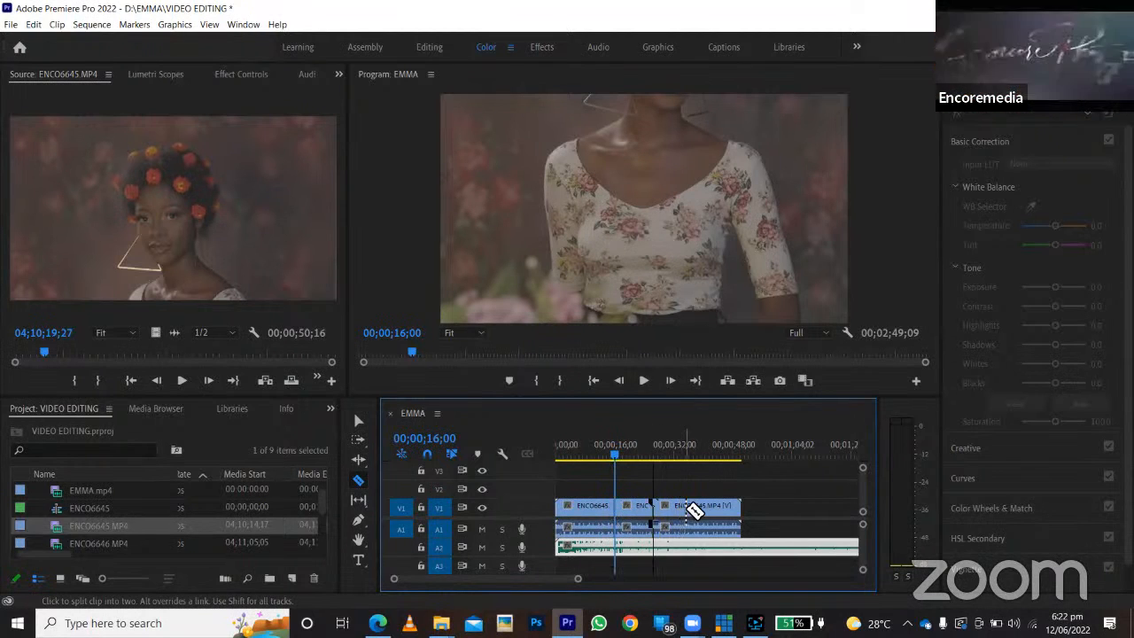
{"action": "left_click", "coordinate": [689, 507]}
Delete all four ENCO6645.MP4 pieces from the EMMA sequence, keeping the music clip.
{"action": "key", "text": "v"}
{"action": "left_click", "coordinate": [640, 512]}
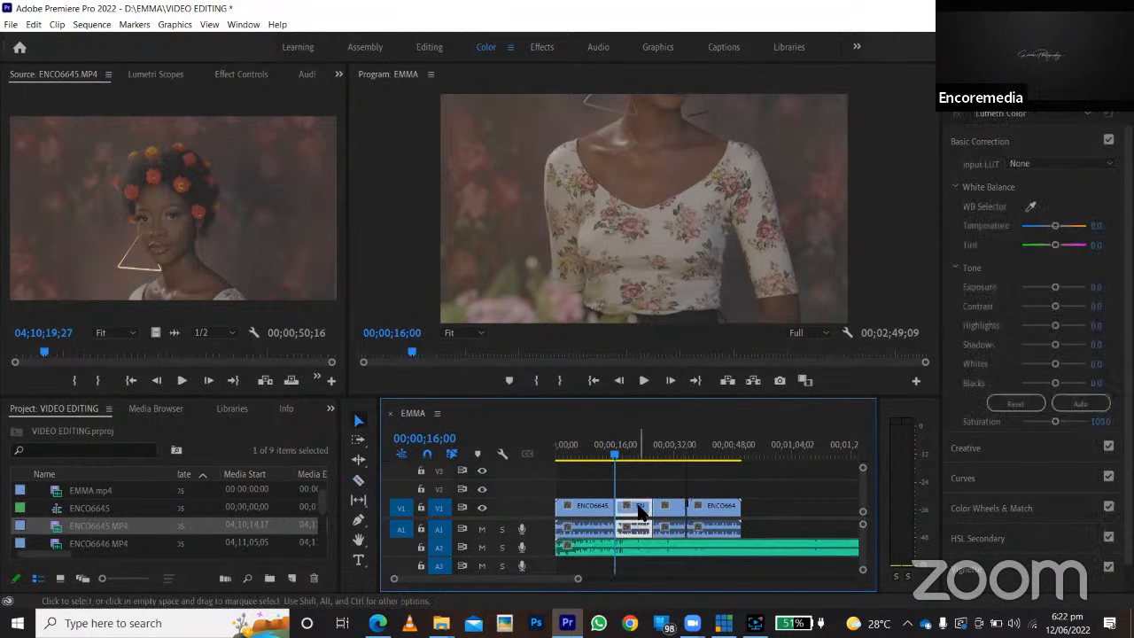
{"action": "key", "text": "Delete"}
{"action": "left_click", "coordinate": [722, 514]}
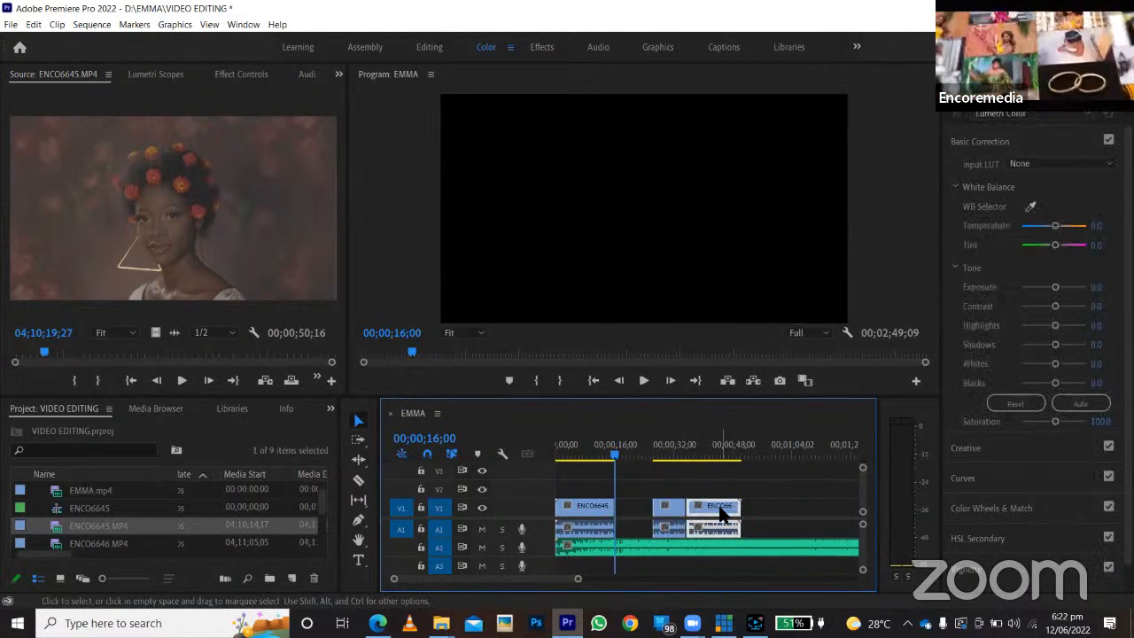
{"action": "key", "text": "Delete"}
{"action": "left_click", "coordinate": [670, 514]}
{"action": "key", "text": "Delete"}
{"action": "left_click", "coordinate": [593, 512]}
{"action": "key", "text": "Delete"}
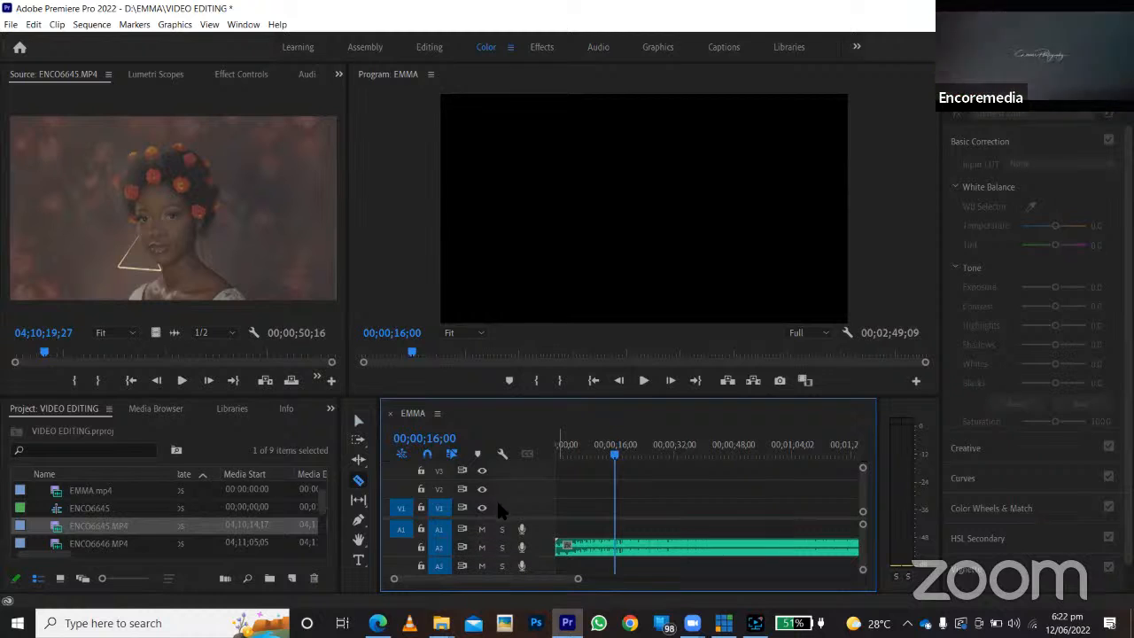
{"action": "key", "text": "c"}
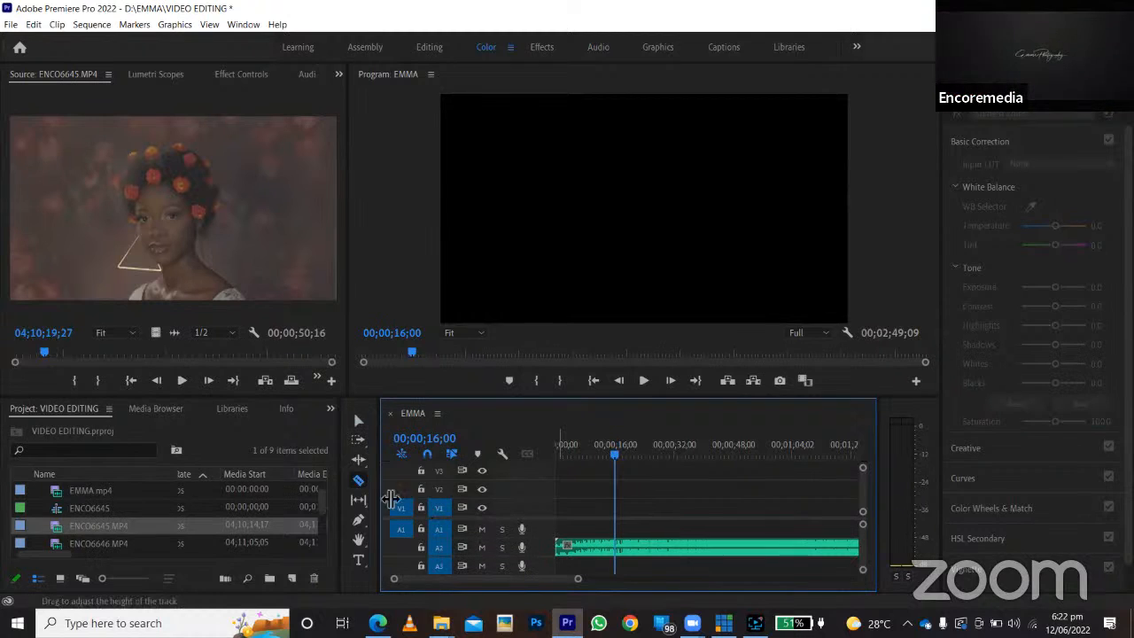
{"action": "left_click", "coordinate": [358, 421]}
{"action": "mouse_move", "coordinate": [638, 551]}
{"action": "left_mouse_down"}
{"action": "mouse_move", "coordinate": [761, 543]}
{"action": "mouse_move", "coordinate": [638, 554]}
{"action": "left_mouse_up"}
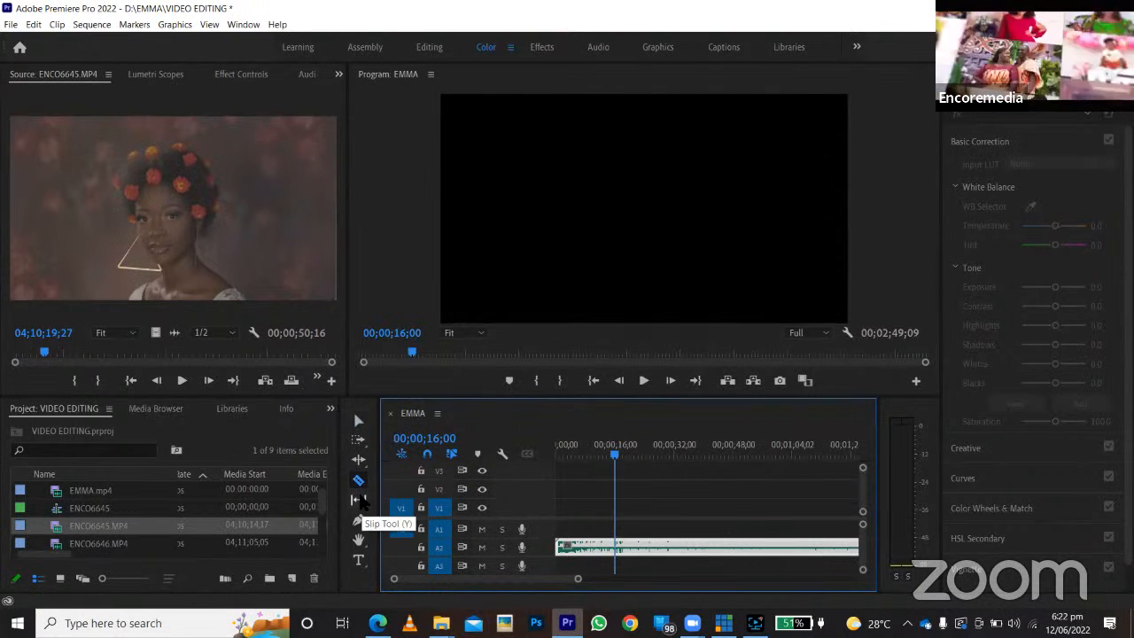
{"action": "left_click", "coordinate": [359, 481]}
{"action": "left_click", "coordinate": [623, 543]}
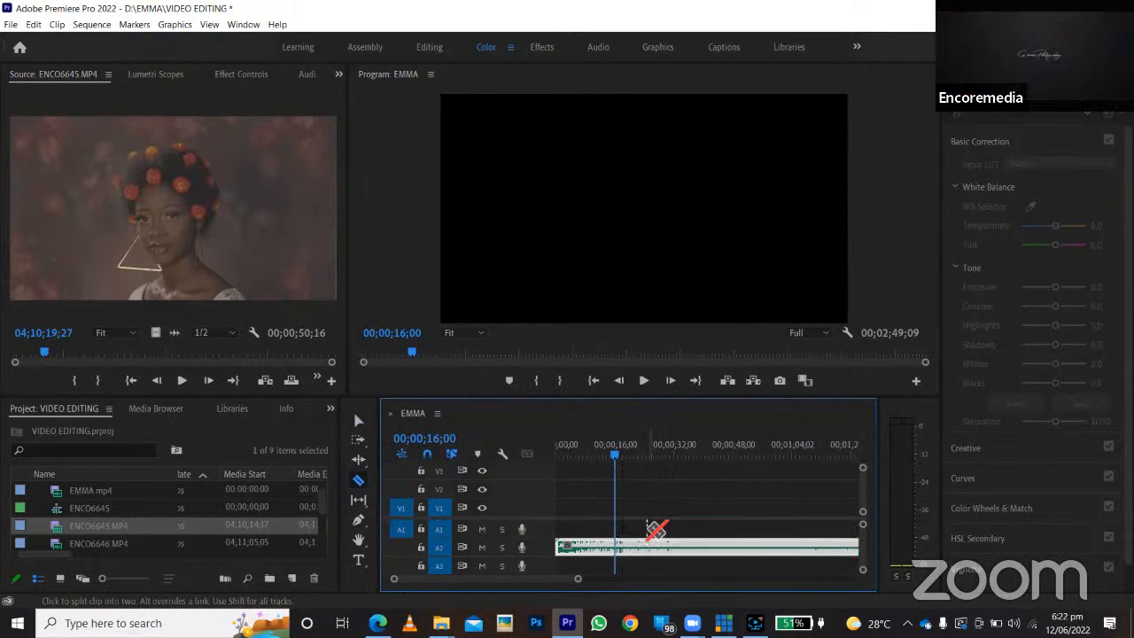
{"action": "key", "text": "v"}
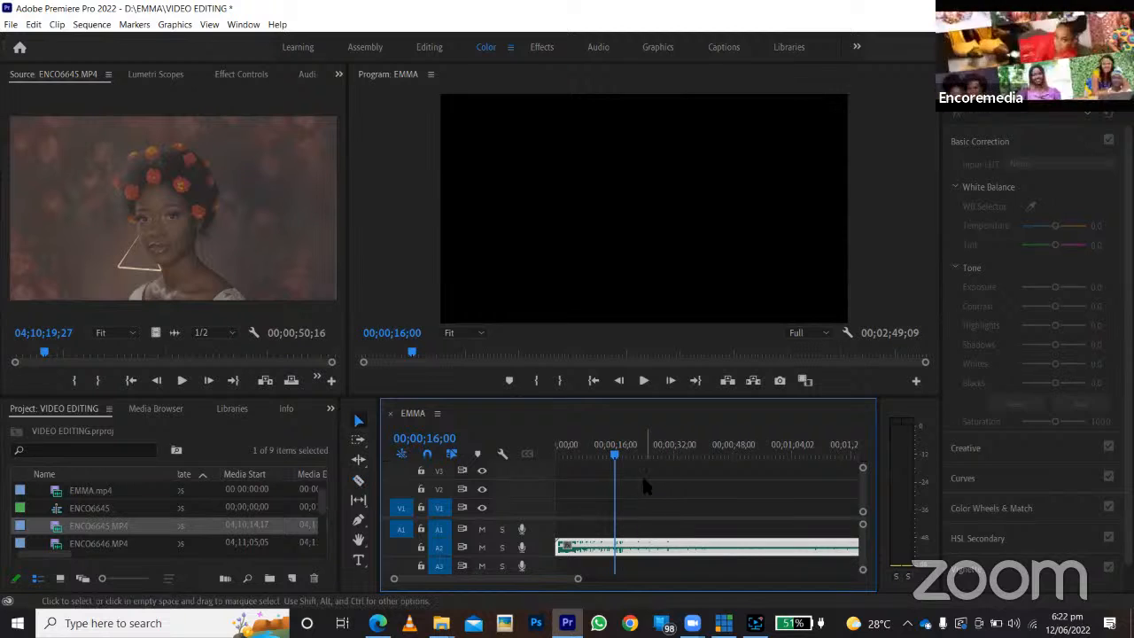
{"action": "left_click", "coordinate": [360, 423]}
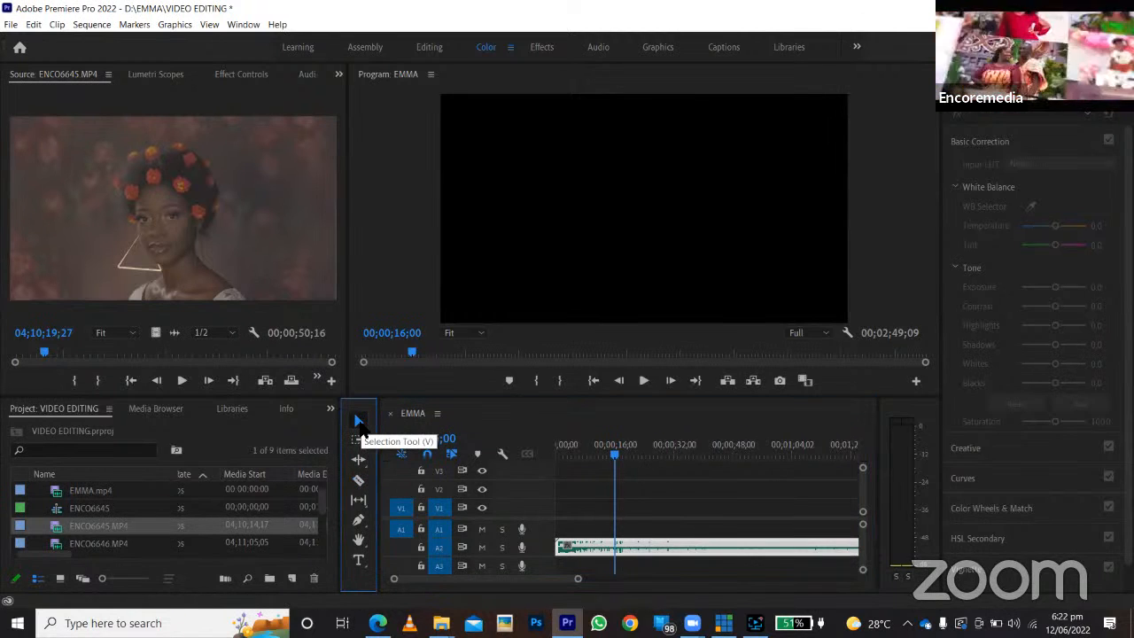
{"action": "left_click", "coordinate": [627, 550]}
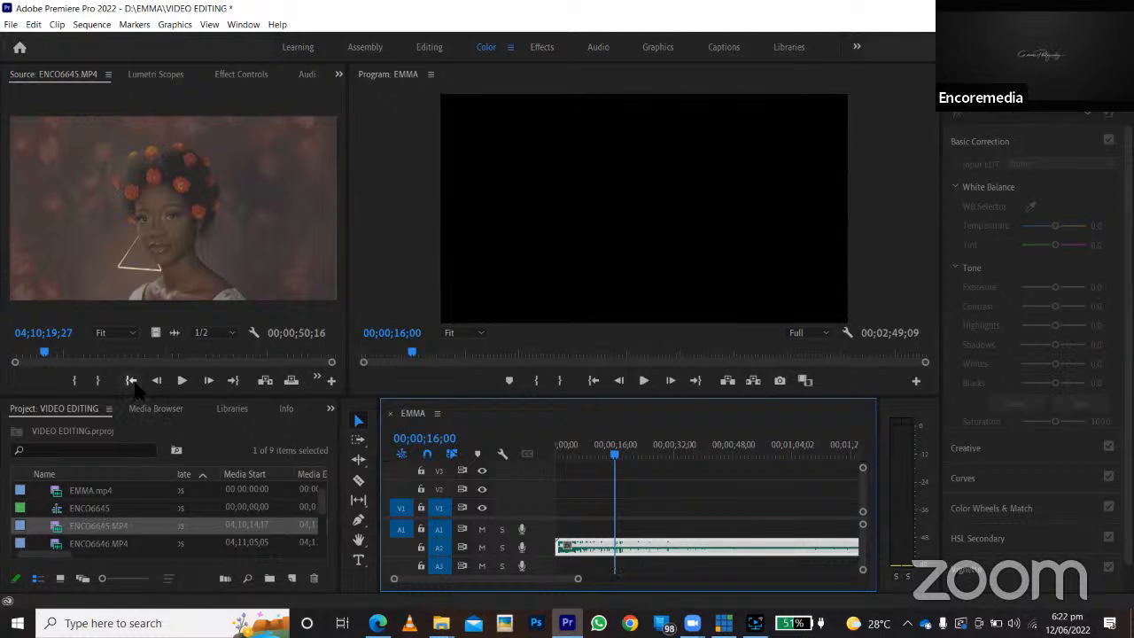
Scrub and play ENCO6645.MP4 in the Source monitor to find where the wanted shot starts, around 04;10;27.
{"action": "left_click_drag", "start_coordinate": [57, 355], "coordinate": [99, 355]}
{"action": "key", "text": "space"}
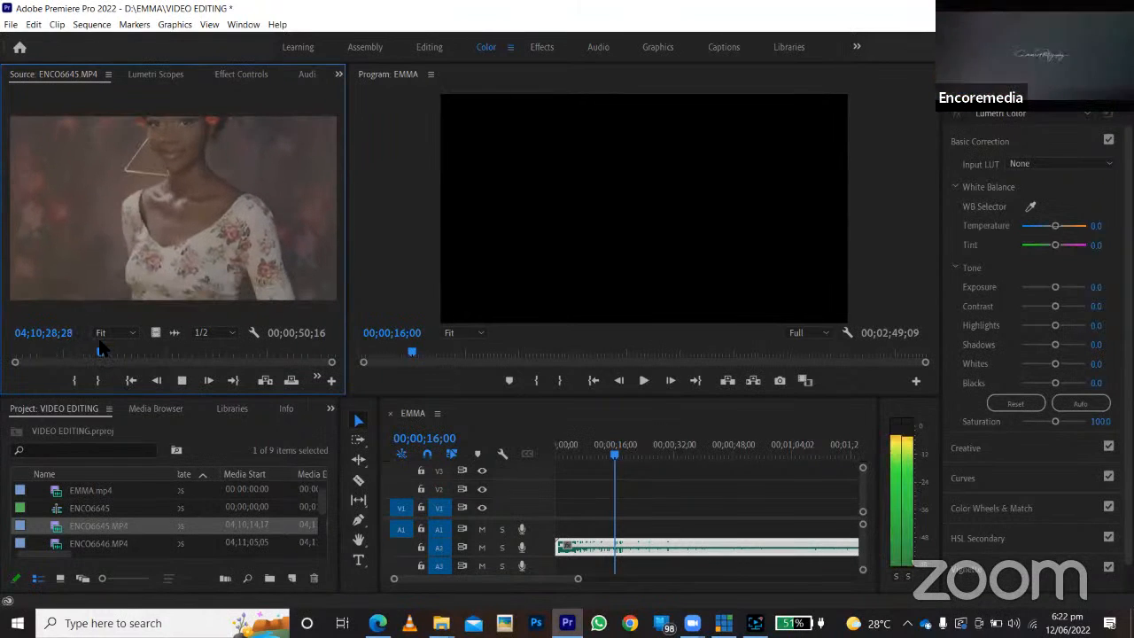
{"action": "left_click_drag", "start_coordinate": [103, 353], "coordinate": [89, 356]}
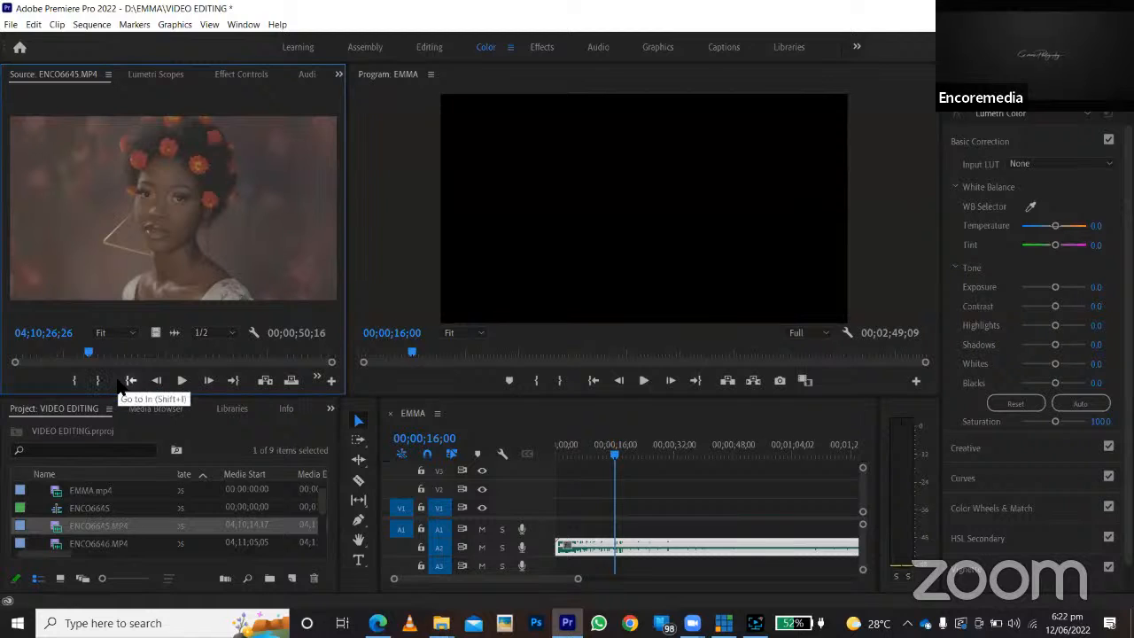
{"action": "left_click", "coordinate": [182, 381]}
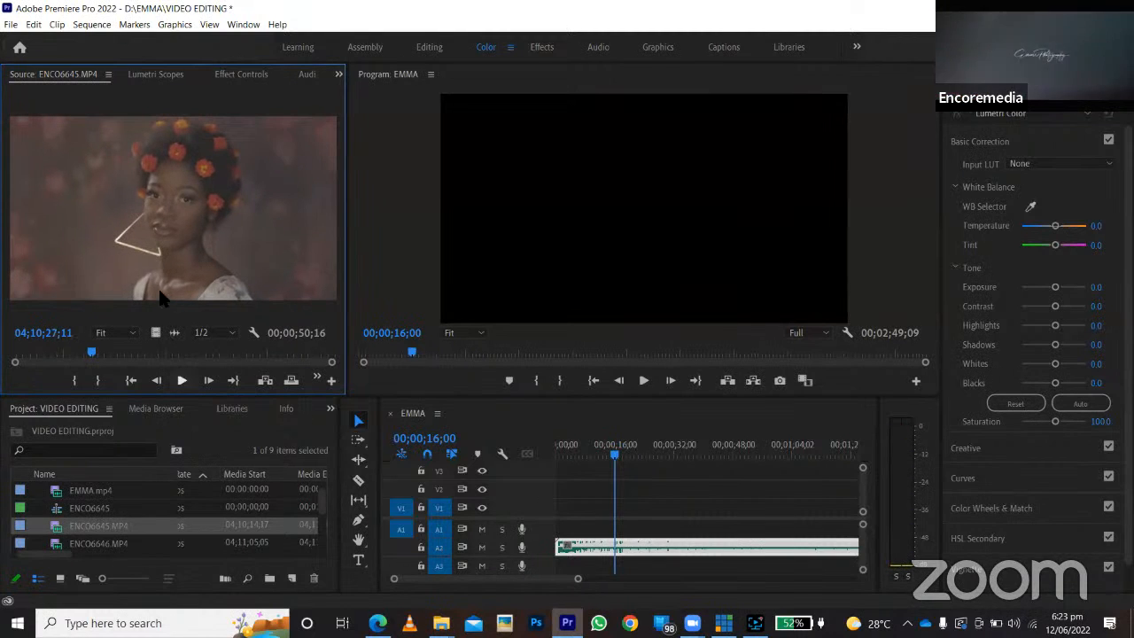
Adjust the source playhead frame by frame to 04;10;27;08 and mark an In point on ENCO6645.MP4 there.
{"action": "left_click", "coordinate": [157, 381]}
{"action": "left_click", "coordinate": [158, 381]}
{"action": "left_click", "coordinate": [158, 381]}
{"action": "left_click", "coordinate": [159, 381]}
{"action": "left_click", "coordinate": [161, 382]}
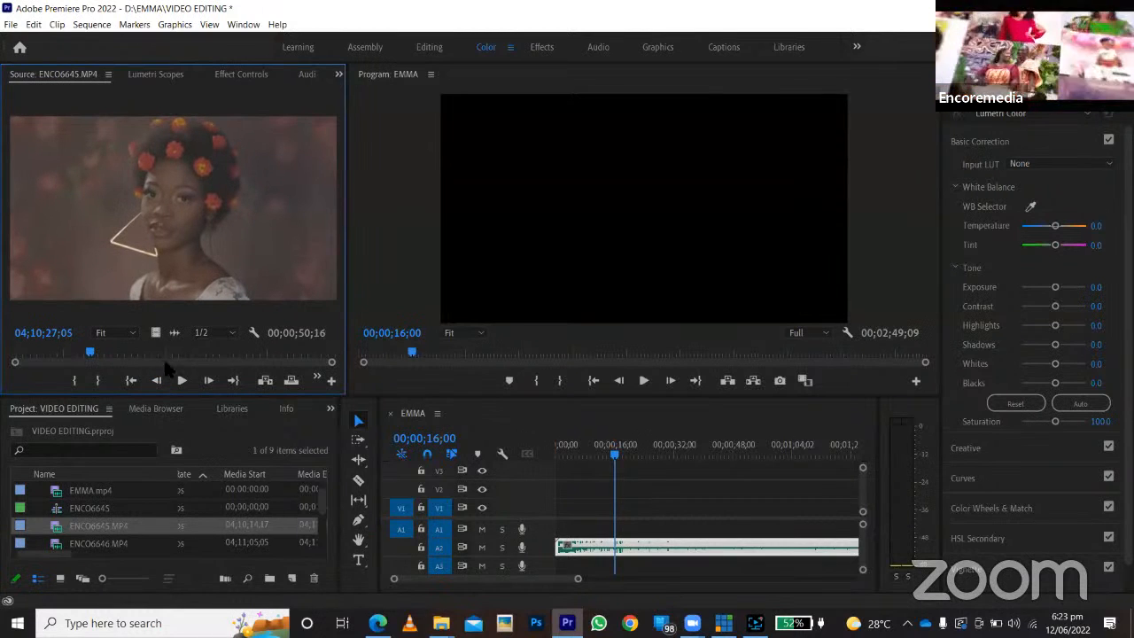
{"action": "left_click", "coordinate": [157, 381]}
{"action": "left_click", "coordinate": [157, 381]}
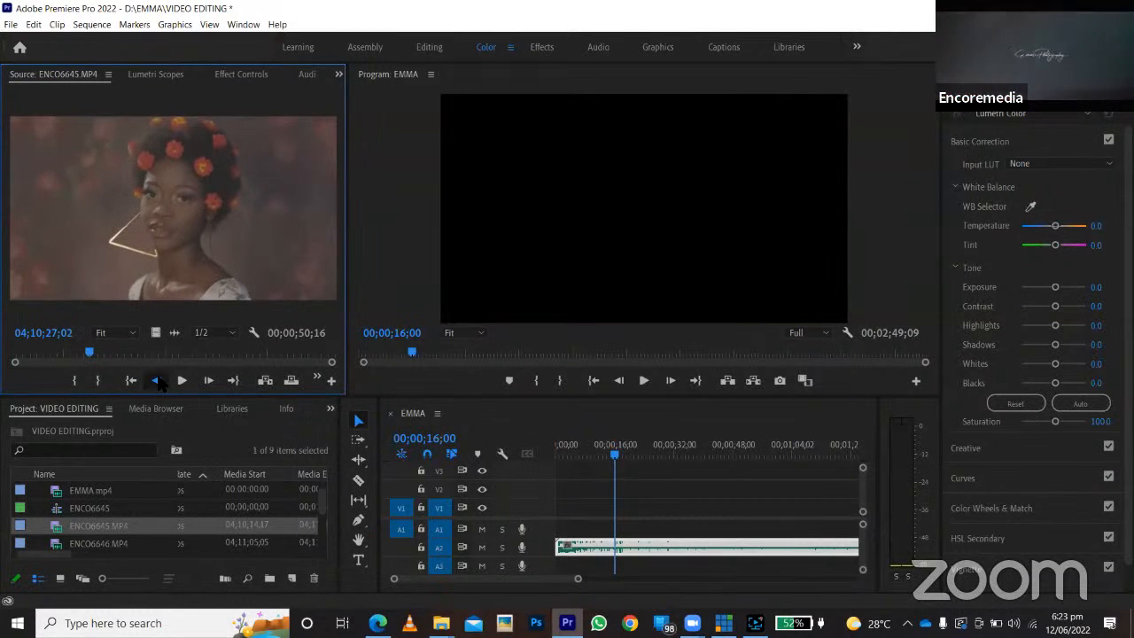
{"action": "left_click", "coordinate": [157, 381]}
{"action": "left_click", "coordinate": [158, 381]}
{"action": "left_click", "coordinate": [158, 381]}
{"action": "left_click", "coordinate": [157, 381]}
{"action": "left_click", "coordinate": [158, 381]}
{"action": "left_click", "coordinate": [158, 381]}
{"action": "left_click", "coordinate": [160, 381]}
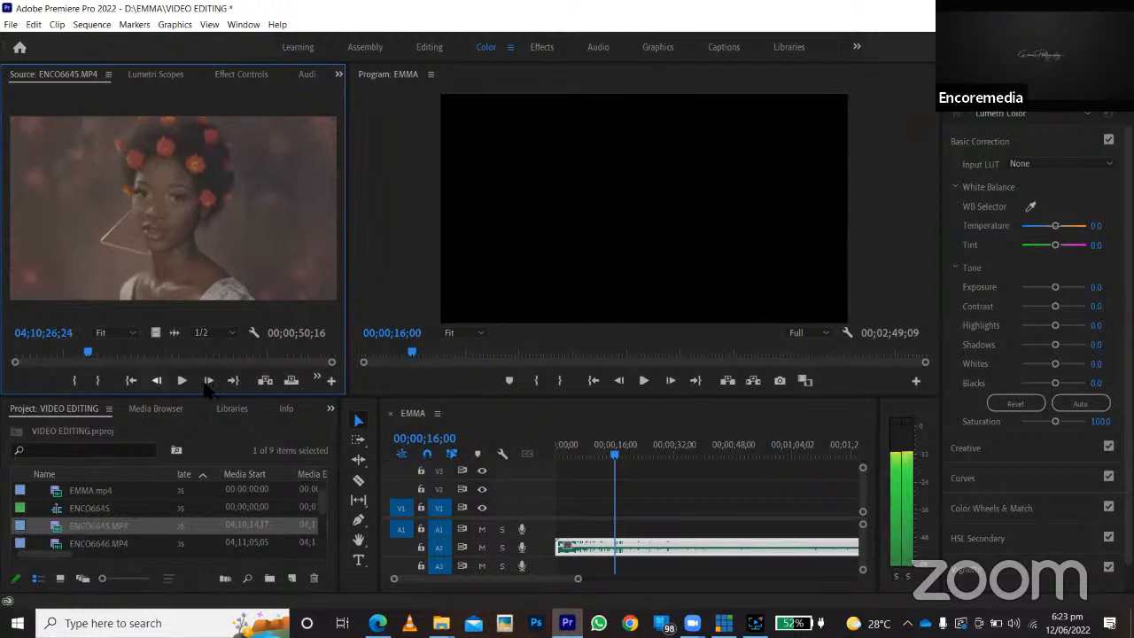
{"action": "left_click", "coordinate": [208, 381]}
{"action": "left_click", "coordinate": [208, 381]}
{"action": "left_click", "coordinate": [208, 381]}
{"action": "left_click", "coordinate": [209, 381]}
{"action": "left_click", "coordinate": [208, 381]}
{"action": "left_click", "coordinate": [209, 381]}
{"action": "left_click", "coordinate": [208, 381]}
{"action": "left_click", "coordinate": [209, 381]}
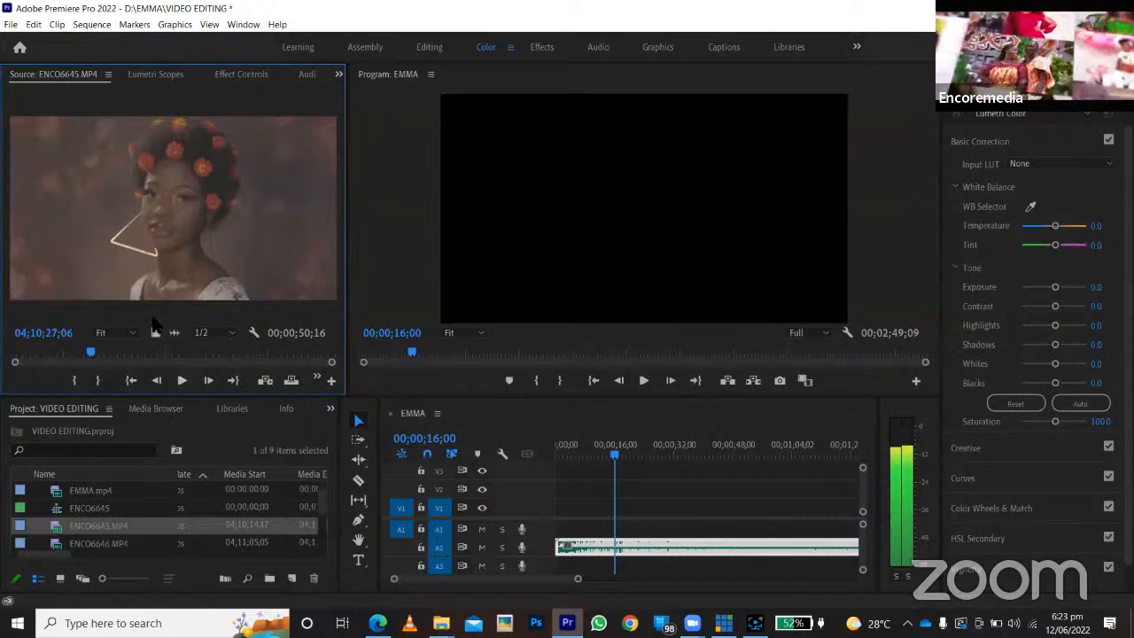
{"action": "left_click", "coordinate": [208, 381]}
{"action": "left_click", "coordinate": [208, 381]}
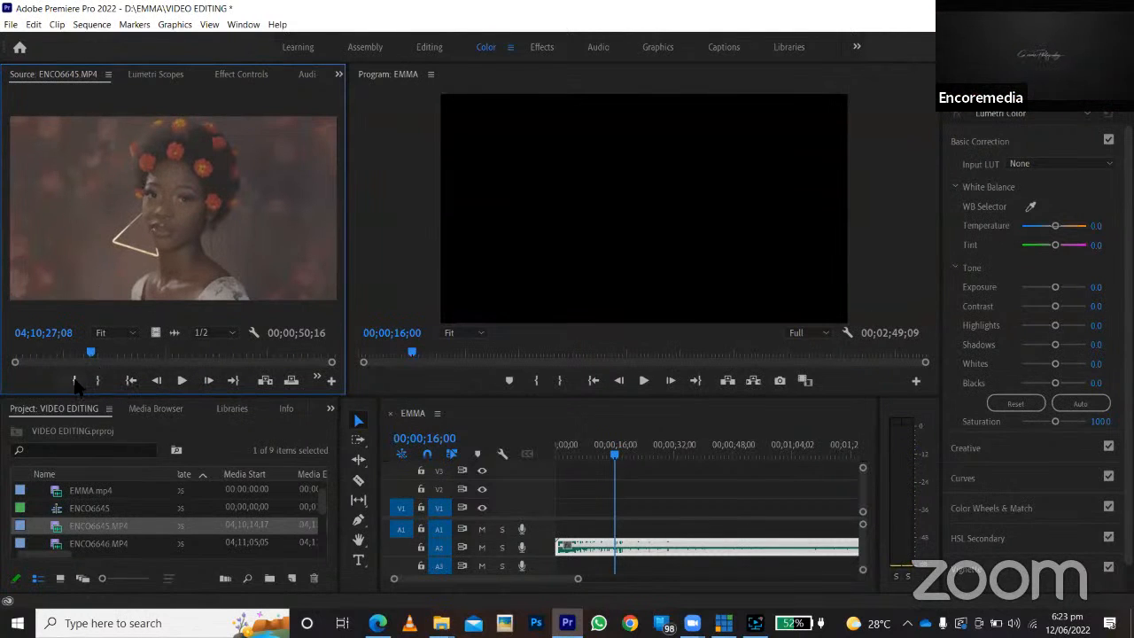
{"action": "left_click", "coordinate": [74, 381]}
Mark an Out point on ENCO6645.MP4 at source timecode 04;10;29;22.
{"action": "left_click", "coordinate": [95, 354]}
{"action": "left_click_drag", "start_coordinate": [98, 354], "coordinate": [106, 355]}
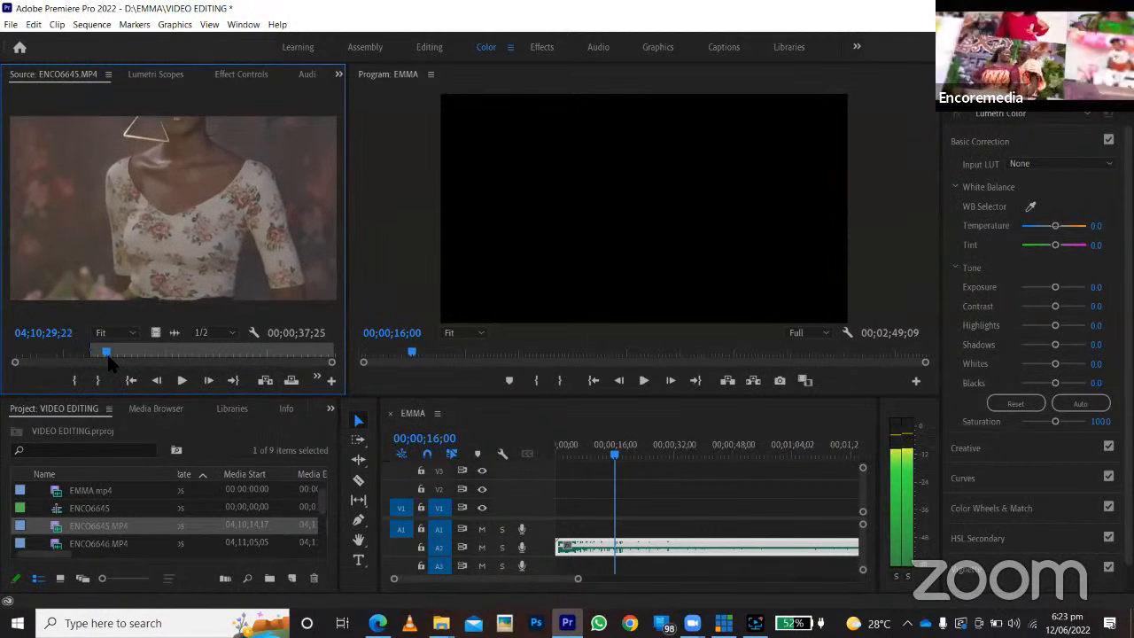
{"action": "left_click", "coordinate": [98, 380]}
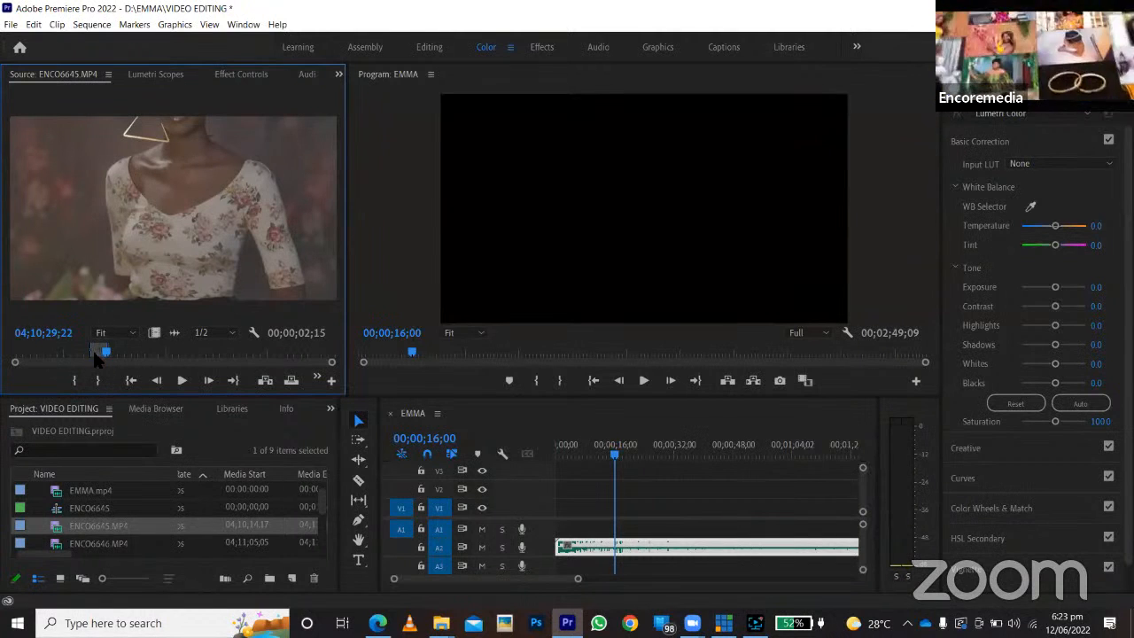
Place the marked ENCO6645.MP4 segment on tracks V1 and A1 at the start of the EMMA sequence and play it back.
{"action": "left_click_drag", "start_coordinate": [442, 427], "coordinate": [556, 524]}
{"action": "left_click_drag", "start_coordinate": [565, 455], "coordinate": [543, 455]}
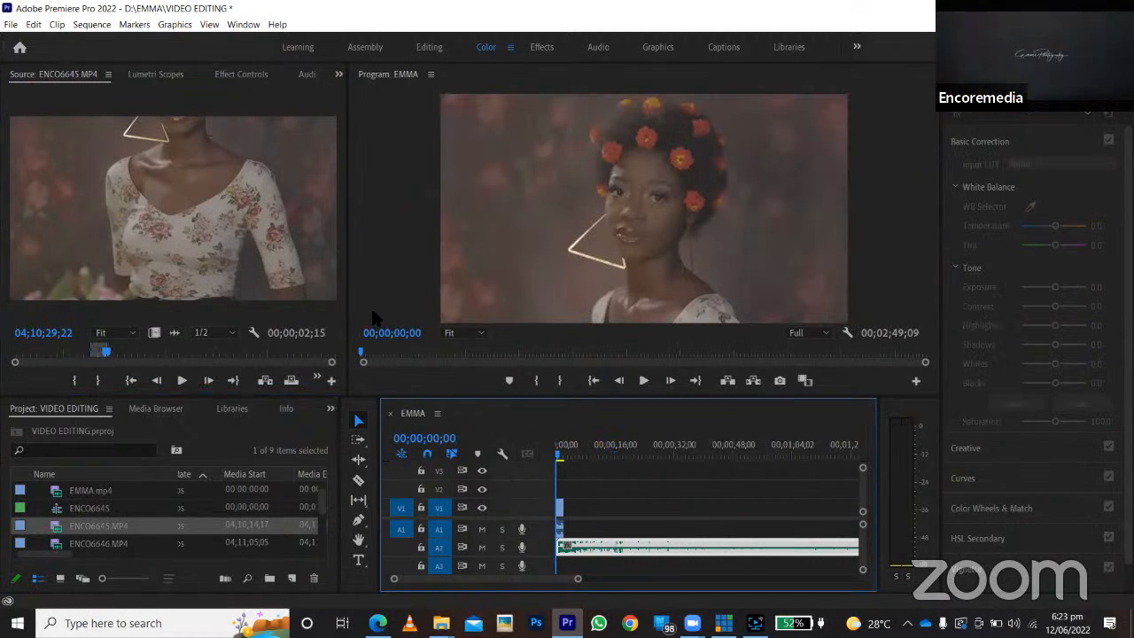
{"action": "left_click", "coordinate": [644, 381]}
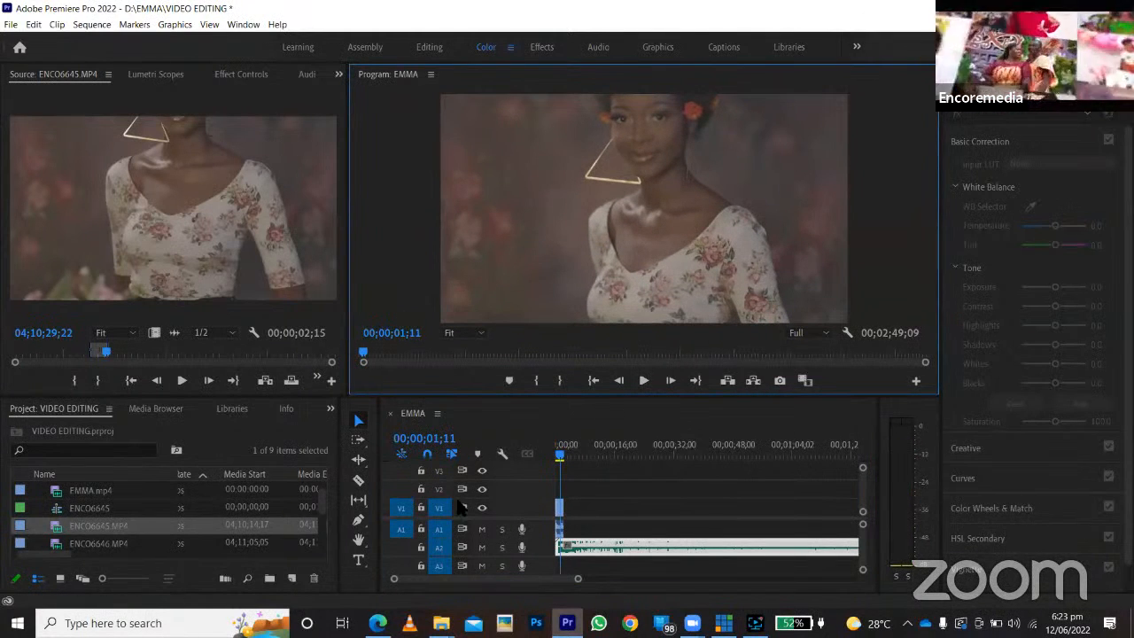
Return the EMMA sequence's playhead to 00;00;00;00 and mute audio track A1.
{"action": "left_click", "coordinate": [560, 509]}
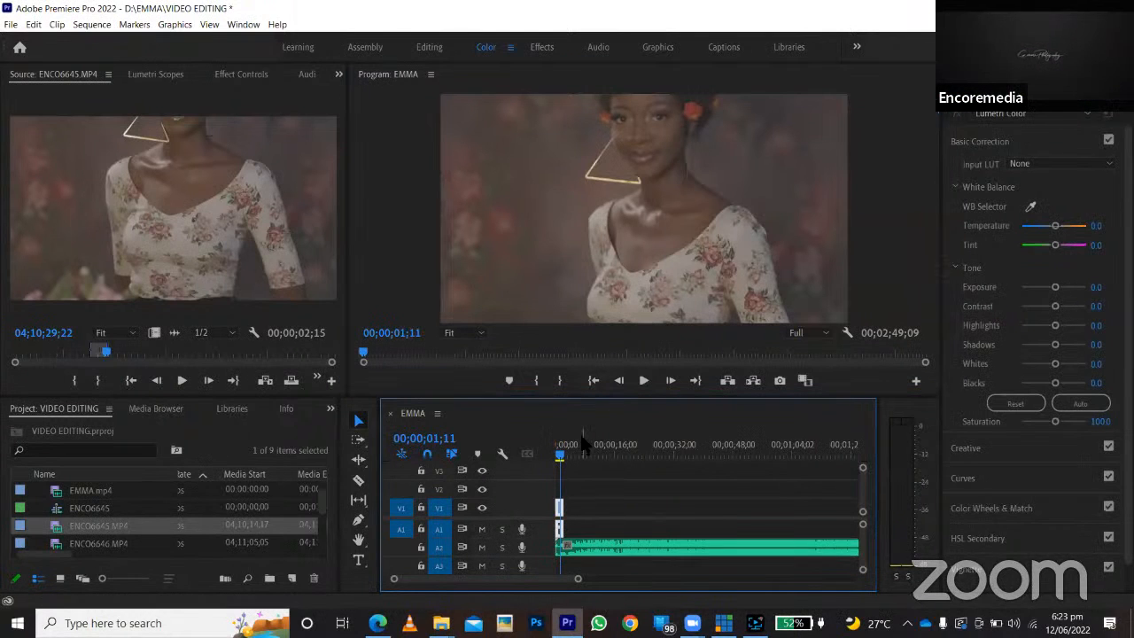
{"action": "left_click", "coordinate": [556, 453]}
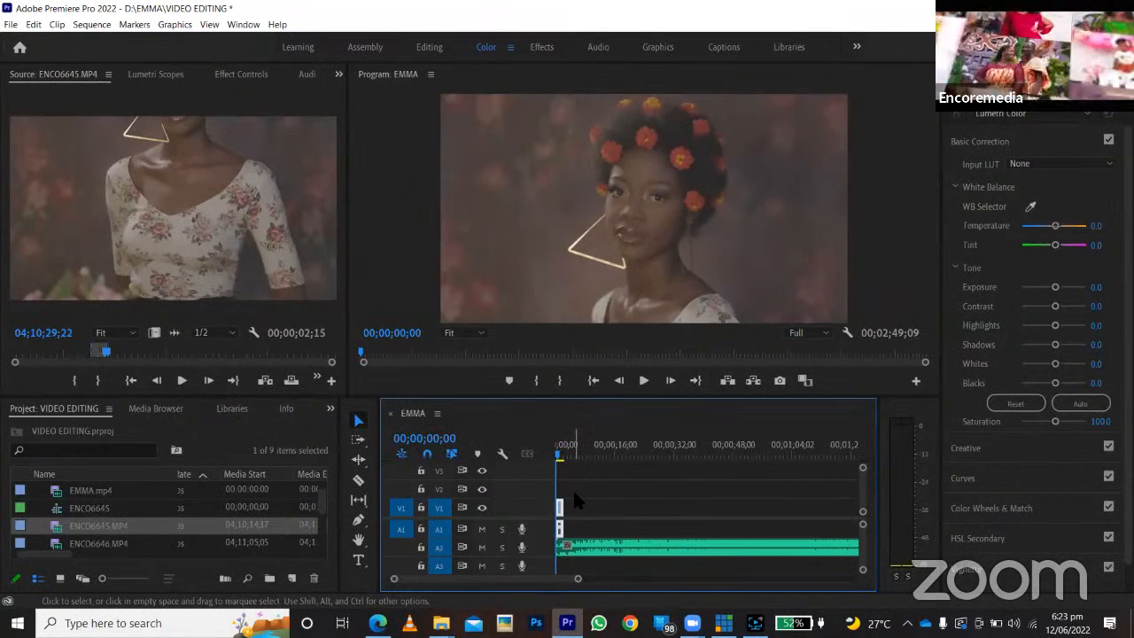
{"action": "left_click", "coordinate": [481, 528]}
Play the EMMA sequence twice from the beginning to check the clip against the music.
{"action": "left_click", "coordinate": [644, 381]}
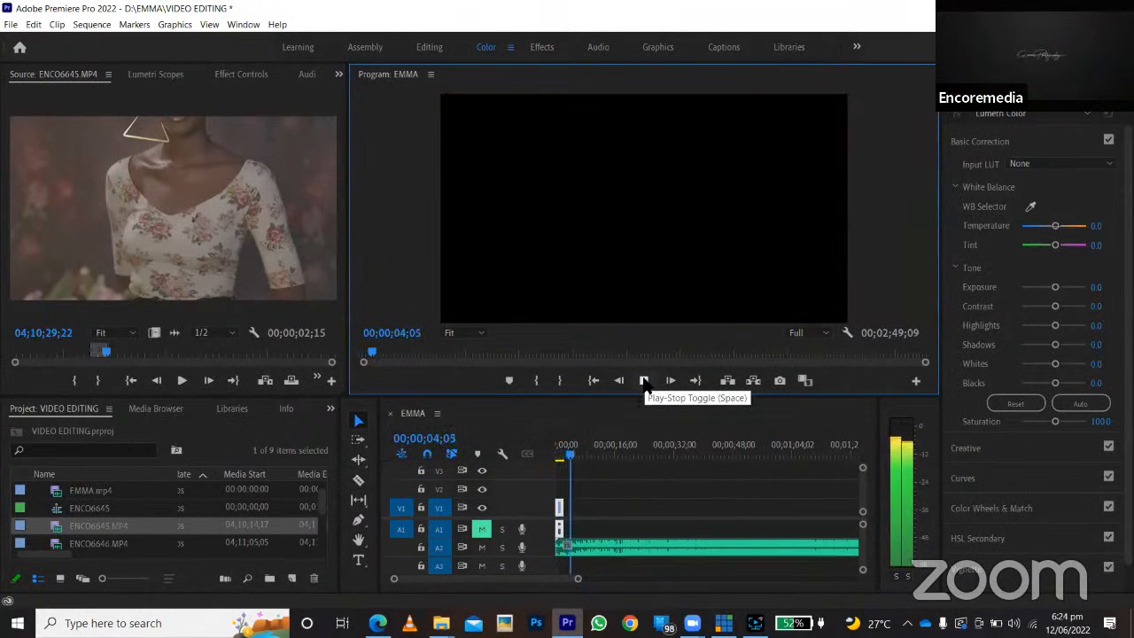
{"action": "left_click_drag", "start_coordinate": [574, 459], "coordinate": [553, 460]}
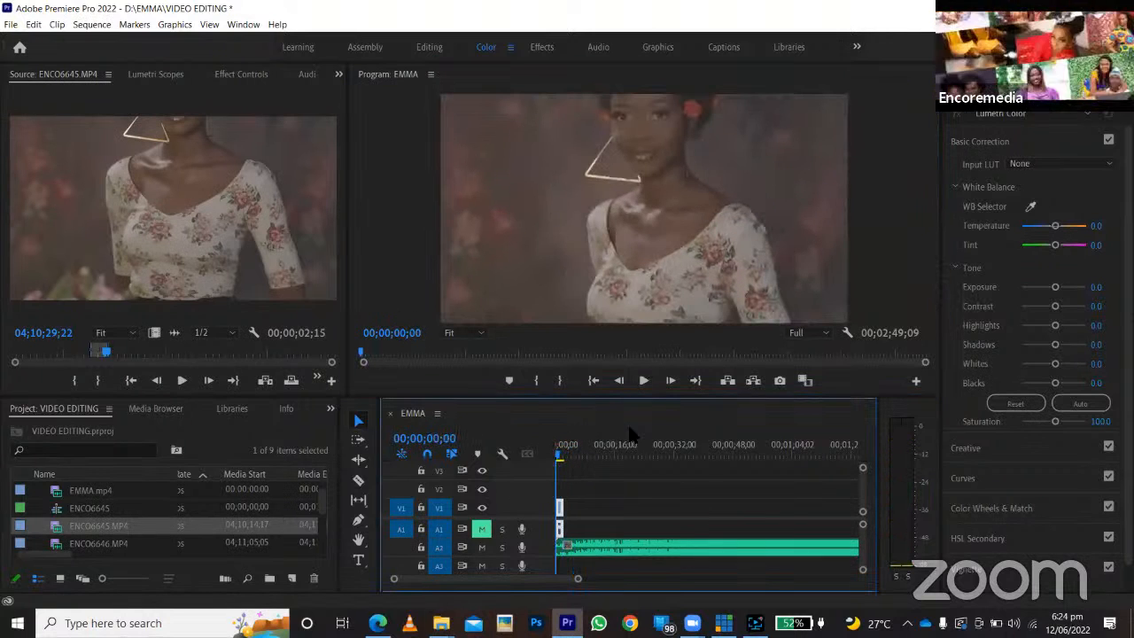
{"action": "left_click", "coordinate": [644, 381]}
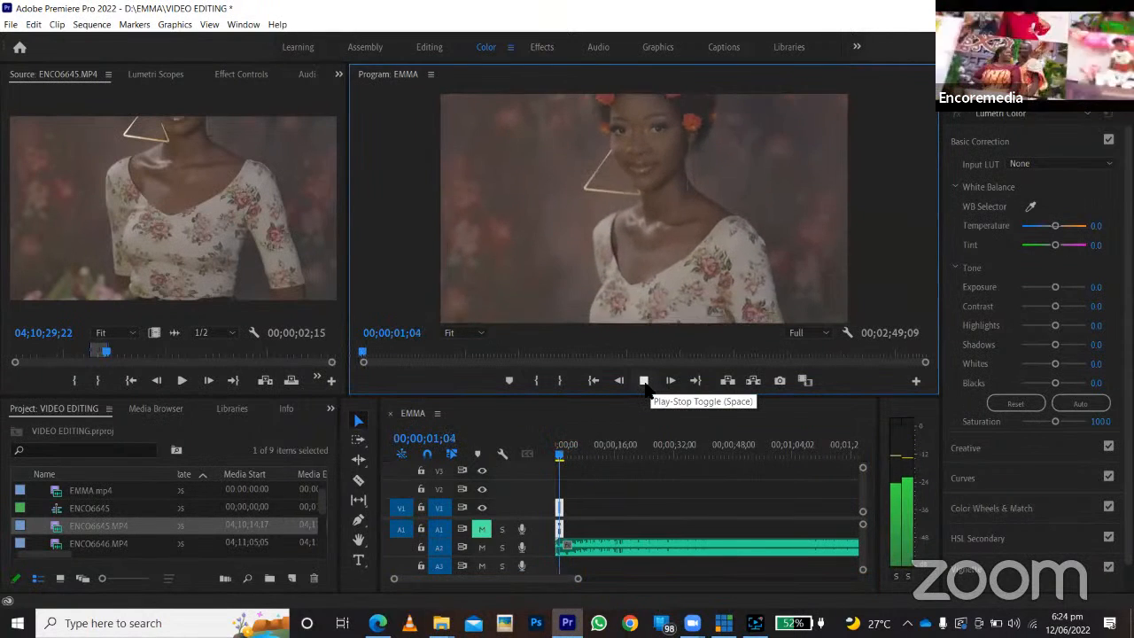
{"action": "left_click", "coordinate": [643, 381]}
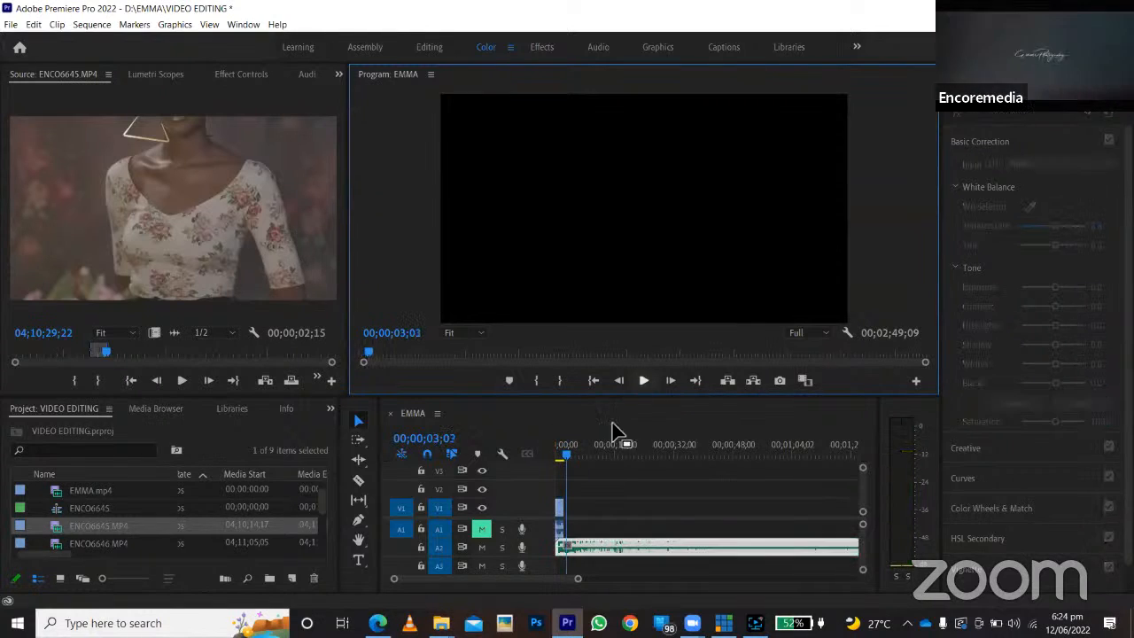
Mark a 00;00;02;21 segment of ENCO6645.MP4 ending at 04;10;39;18, append it after the first clip on V1 and A1, and play it.
{"action": "left_click_drag", "start_coordinate": [106, 353], "coordinate": [171, 357]}
{"action": "left_click", "coordinate": [75, 381]}
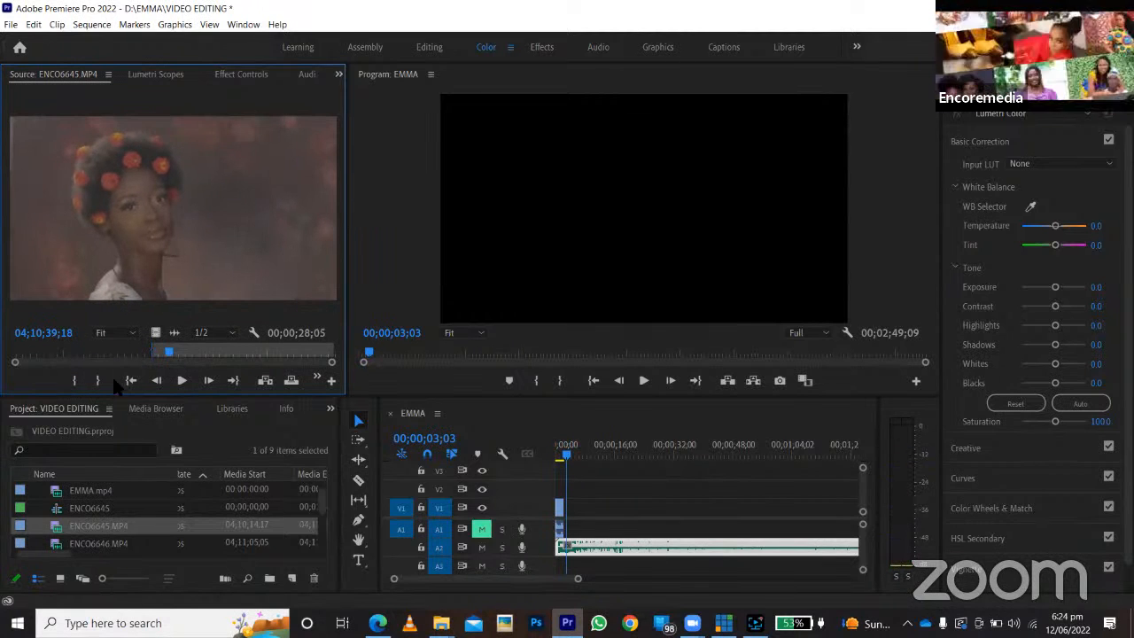
{"action": "left_click", "coordinate": [97, 381]}
{"action": "left_click_drag", "start_coordinate": [236, 274], "coordinate": [565, 454]}
{"action": "key", "text": "space"}
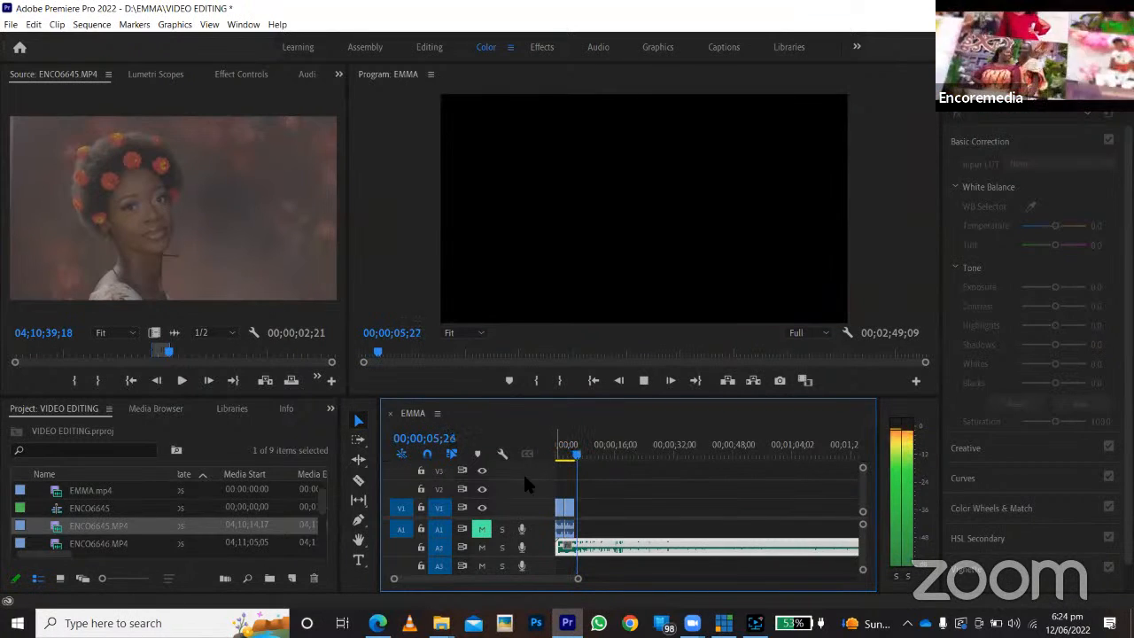
Mark ENCO6645.MP4 with an In point at 04;10;41;03 and an Out point at 04;10;43;09.
{"action": "left_click", "coordinate": [184, 351]}
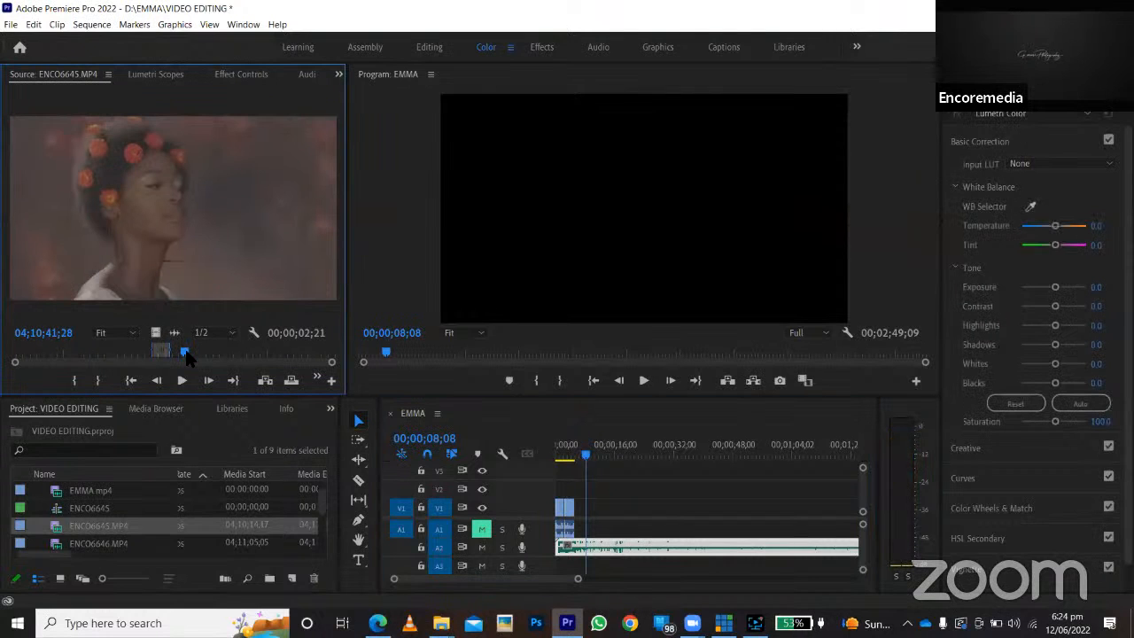
{"action": "key", "text": "space"}
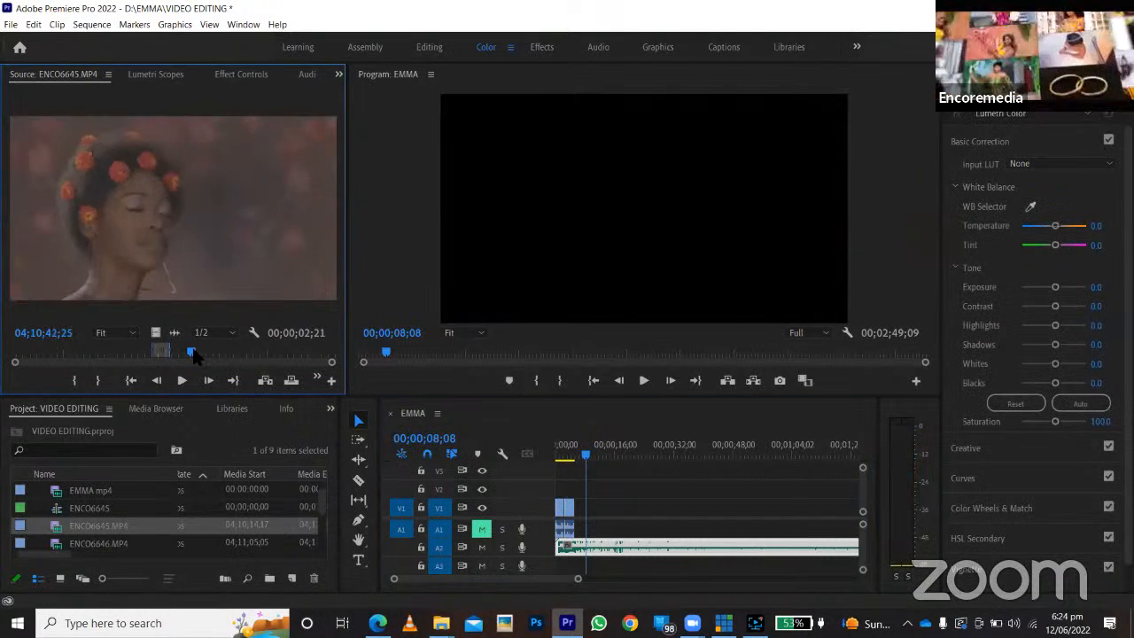
{"action": "left_click_drag", "start_coordinate": [187, 349], "coordinate": [180, 349]}
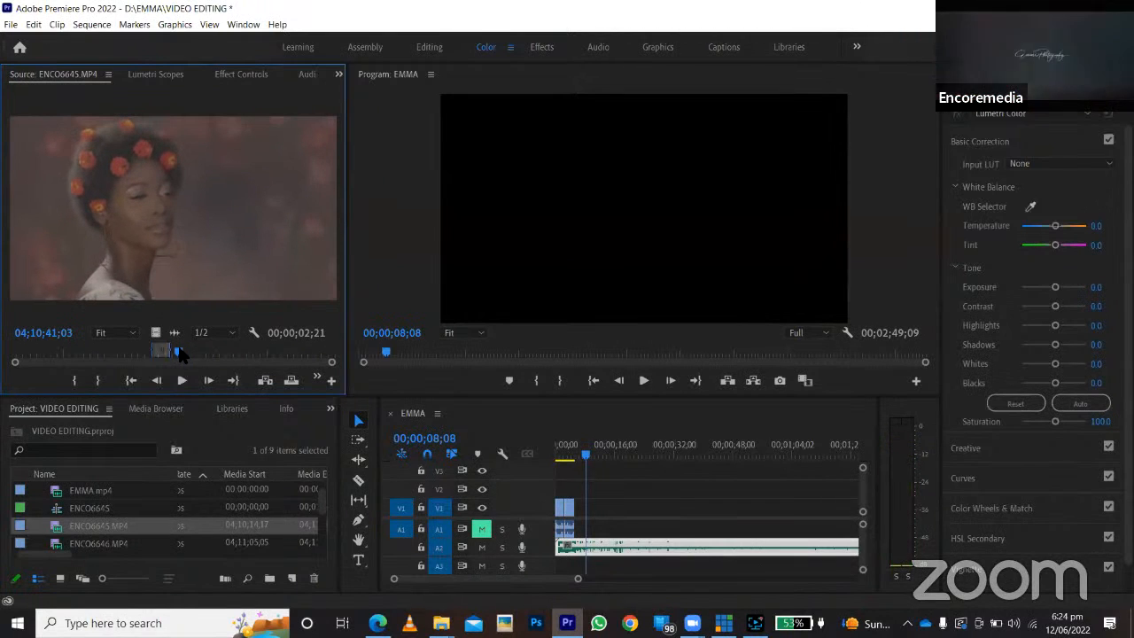
{"action": "left_click", "coordinate": [75, 380]}
{"action": "key", "text": "space"}
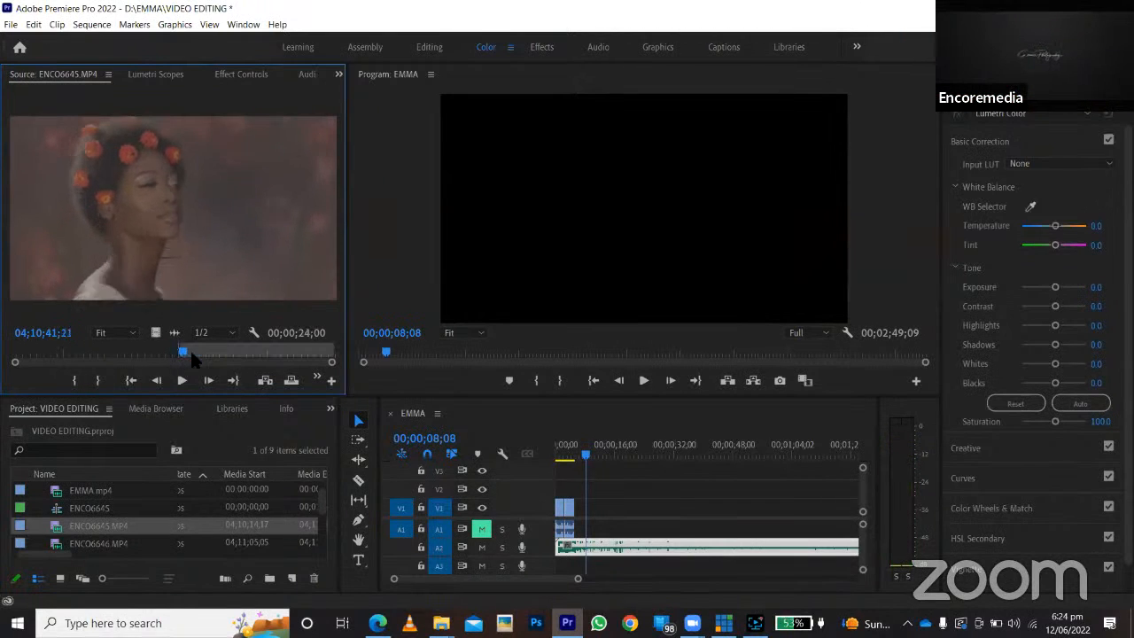
{"action": "key", "text": "o"}
Append the marked ENCO6645.MP4 segment as the third clip on V1 and A1 and play it back.
{"action": "left_click_drag", "start_coordinate": [234, 316], "coordinate": [580, 532]}
{"action": "left_click", "coordinate": [570, 454]}
{"action": "key", "text": "space"}
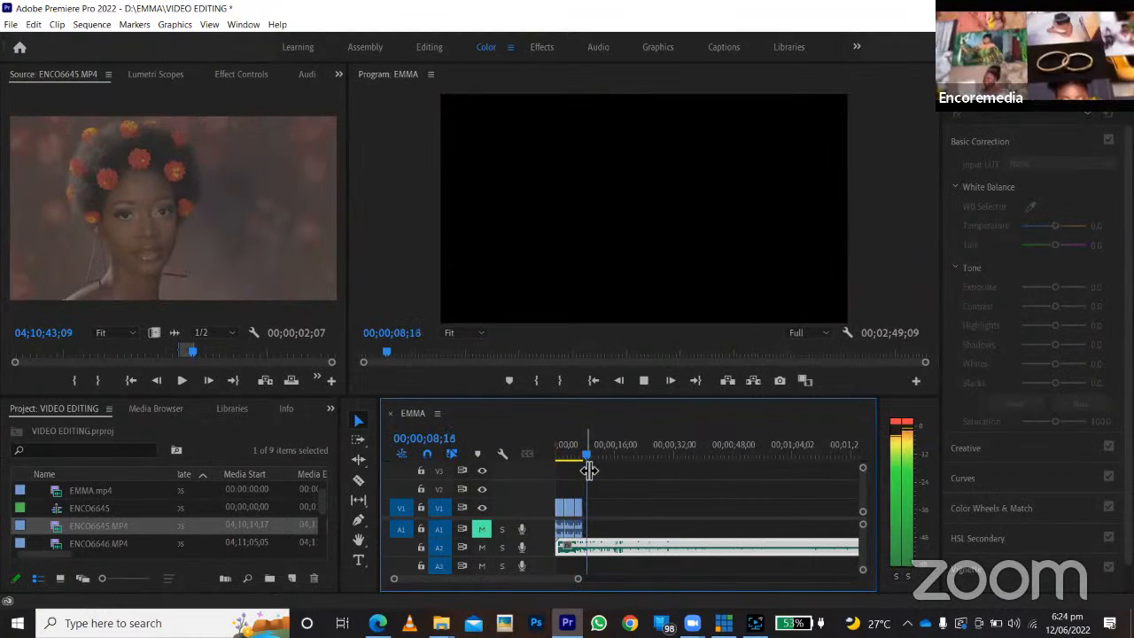
{"action": "key", "text": "space"}
Mark ENCO6645.MP4 from 04;10;59;02 to its end, append more ENCO6645.MP4 footage on V1 and A1, and play it back.
{"action": "left_click_drag", "start_coordinate": [241, 352], "coordinate": [595, 483]}
{"action": "left_click", "coordinate": [76, 380]}
{"action": "key", "text": "space"}
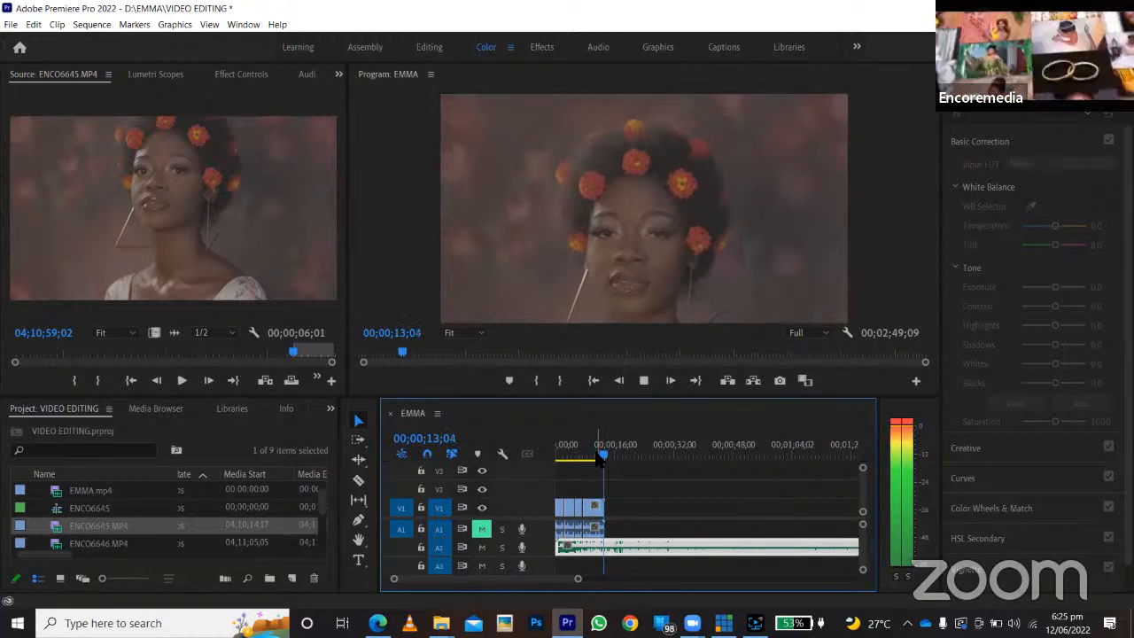
{"action": "left_click", "coordinate": [595, 454]}
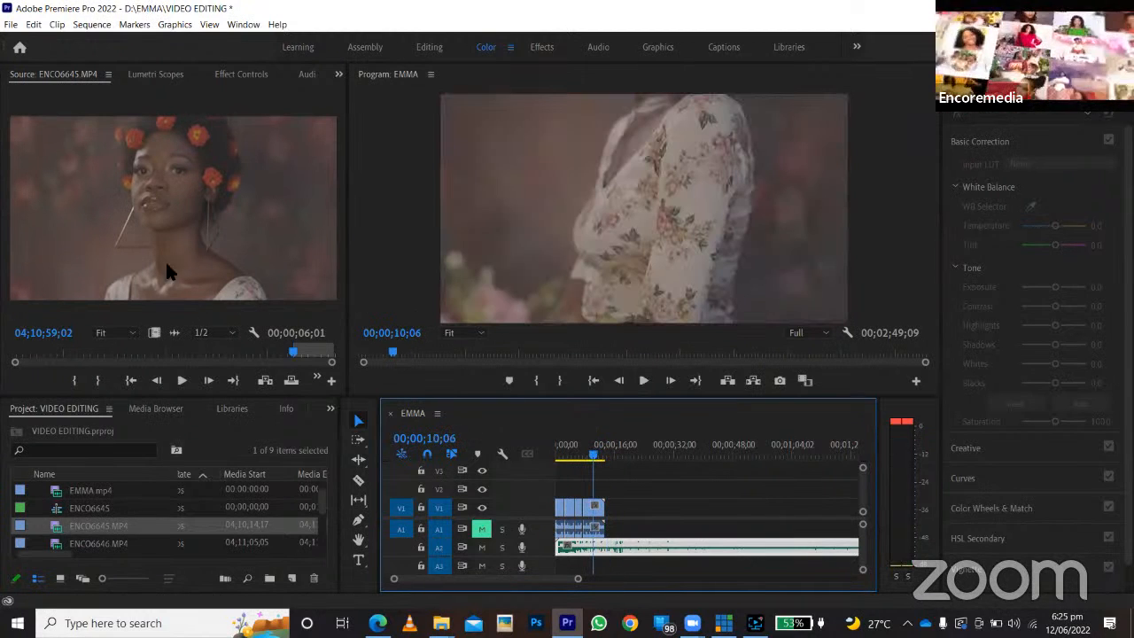
Open ENCO6646.MP4 in the source monitor and mark an Out point at 04;11;08;06, keeping the footage from its start.
{"action": "double_click", "coordinate": [66, 544]}
{"action": "mouse_move", "coordinate": [12, 354]}
{"action": "left_mouse_down"}
{"action": "mouse_move", "coordinate": [103, 362]}
{"action": "mouse_move", "coordinate": [10, 363]}
{"action": "left_mouse_up"}
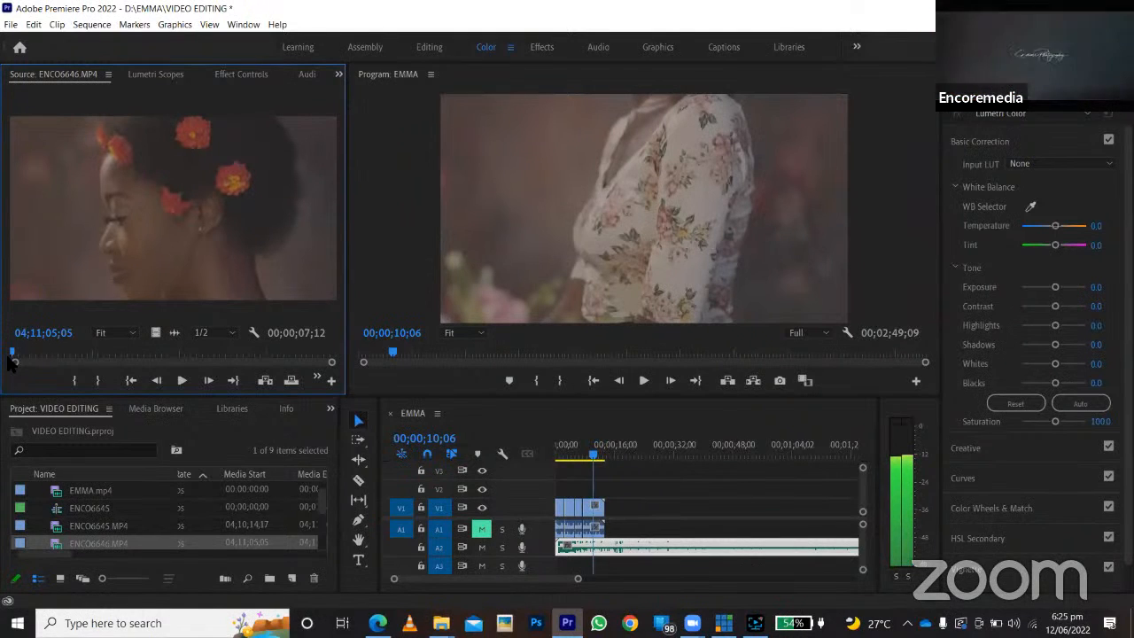
{"action": "left_click_drag", "start_coordinate": [11, 363], "coordinate": [146, 377]}
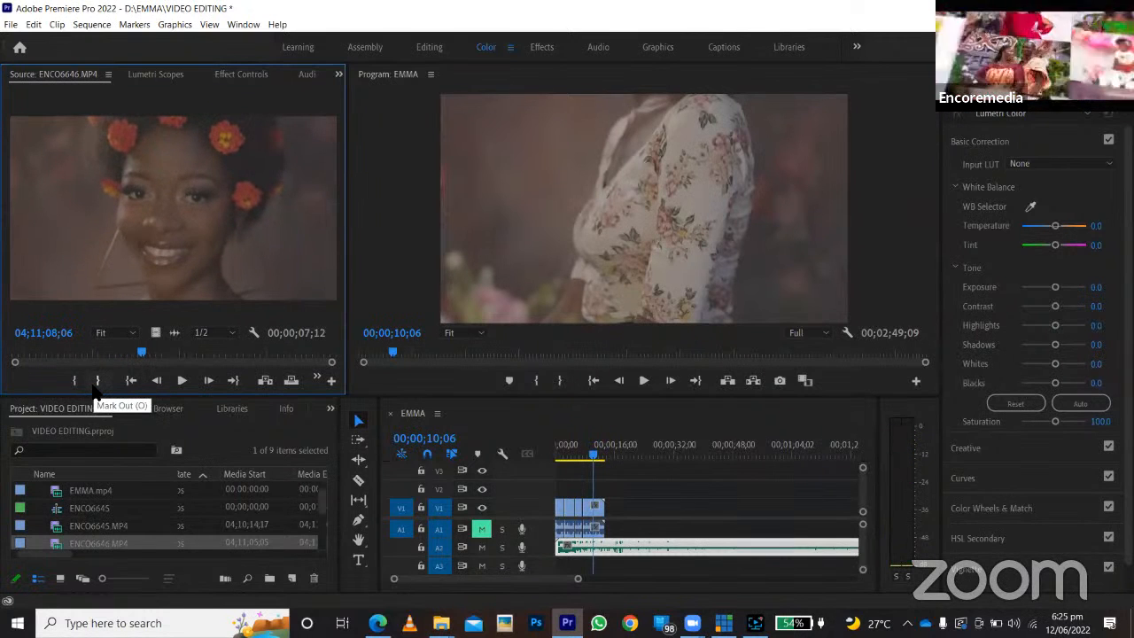
{"action": "left_click", "coordinate": [97, 379]}
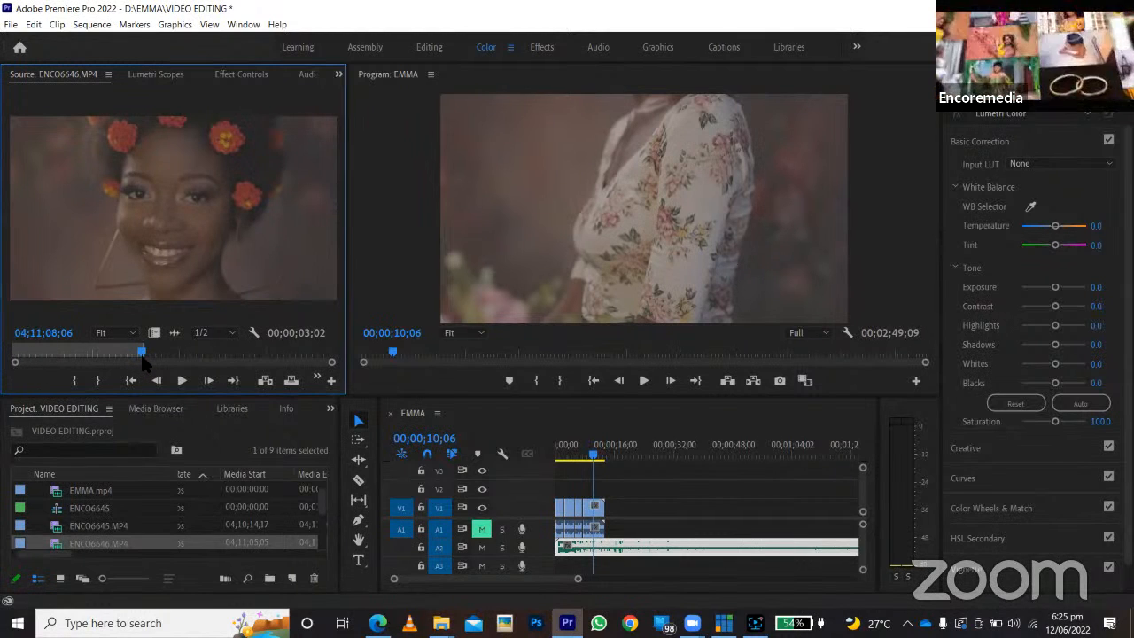
Append the marked ENCO6646.MP4 segment after the last clip on V1 and A1 and play it against the music.
{"action": "left_click_drag", "start_coordinate": [174, 265], "coordinate": [610, 517]}
{"action": "key", "text": "space"}
{"action": "left_click", "coordinate": [643, 380]}
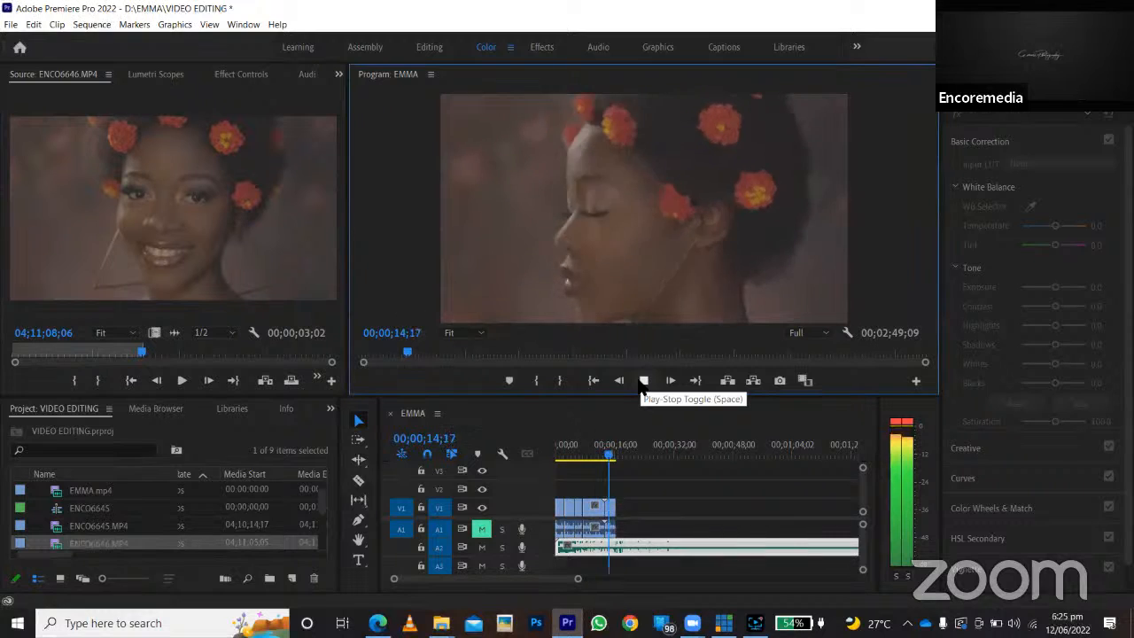
{"action": "left_click", "coordinate": [643, 380]}
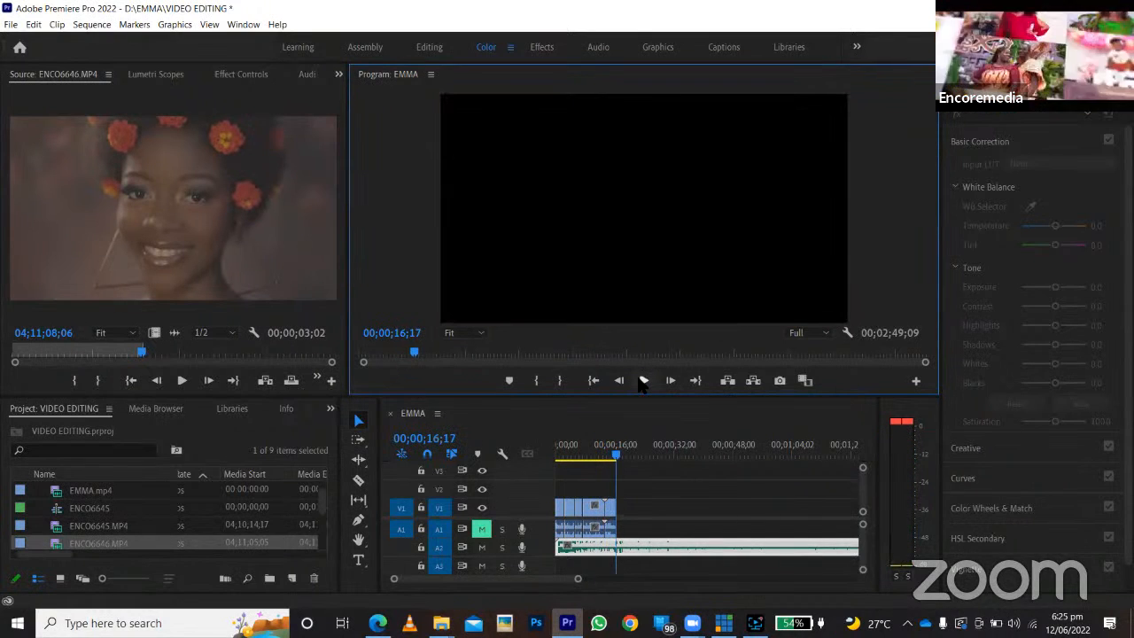
{"action": "left_click", "coordinate": [458, 67]}
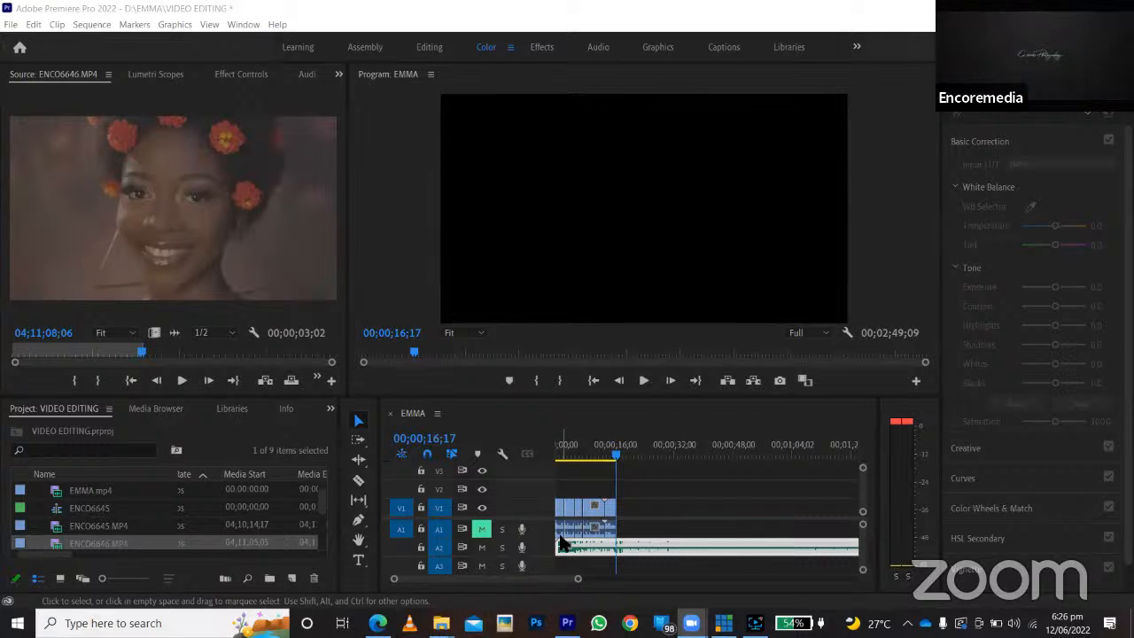
Mark a 00;00;01;05 segment of ENCO6646.MP4 ending at 04;11;11;20 and append it to the end of V1 and A1.
{"action": "left_click", "coordinate": [603, 456]}
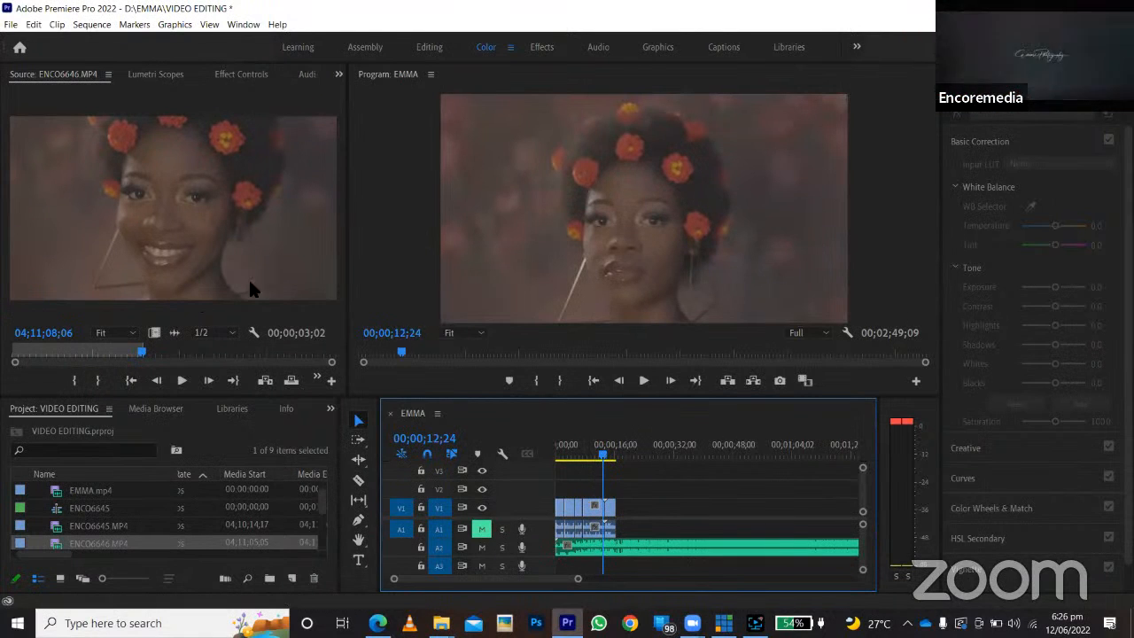
{"action": "left_click_drag", "start_coordinate": [186, 353], "coordinate": [292, 354]}
{"action": "left_click", "coordinate": [75, 381]}
{"action": "left_click", "coordinate": [97, 380]}
{"action": "left_click_drag", "start_coordinate": [198, 271], "coordinate": [614, 505]}
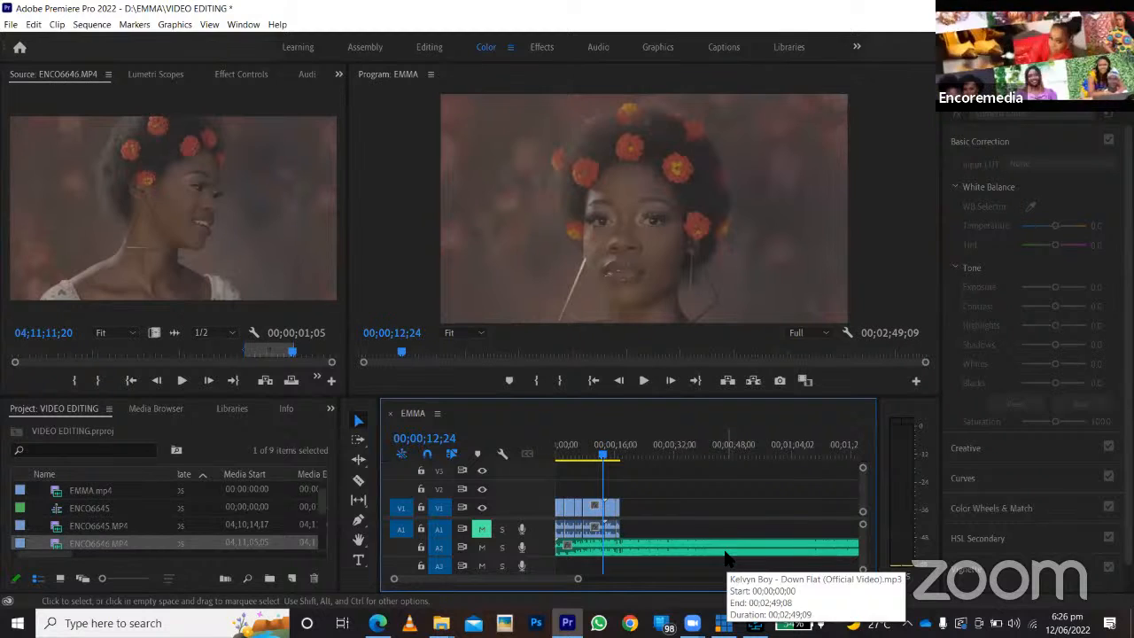
Play the EMMA sequence from its beginning to review the assembled clips against the music.
{"action": "left_click", "coordinate": [725, 549]}
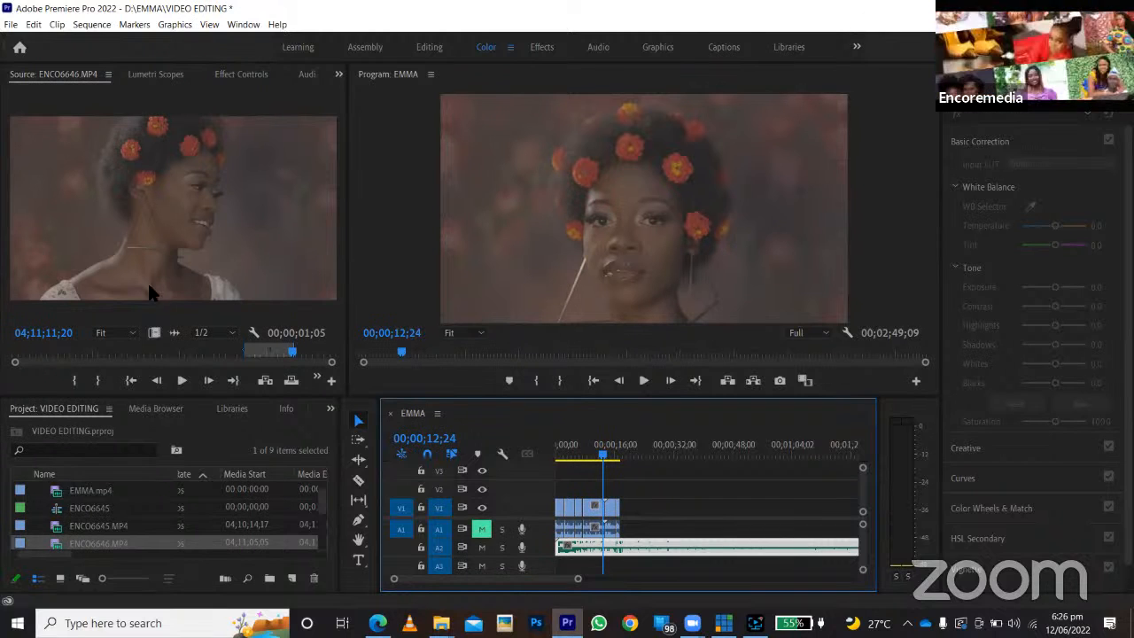
{"action": "left_click", "coordinate": [93, 352]}
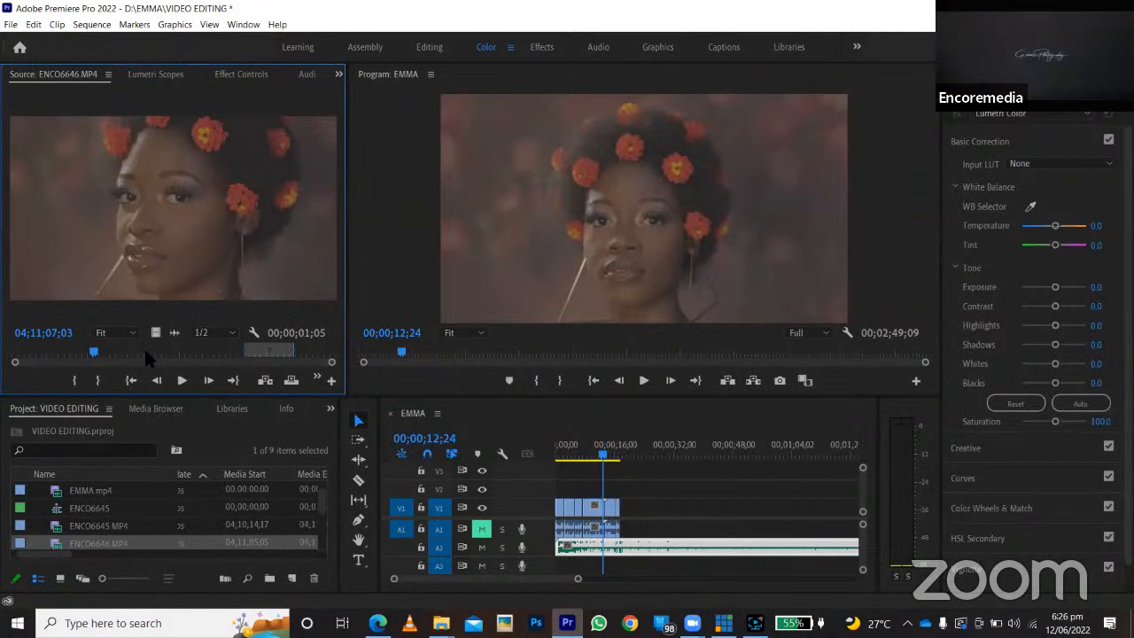
{"action": "left_click_drag", "start_coordinate": [587, 457], "coordinate": [550, 460]}
{"action": "key", "text": "Home"}
{"action": "left_click", "coordinate": [644, 381]}
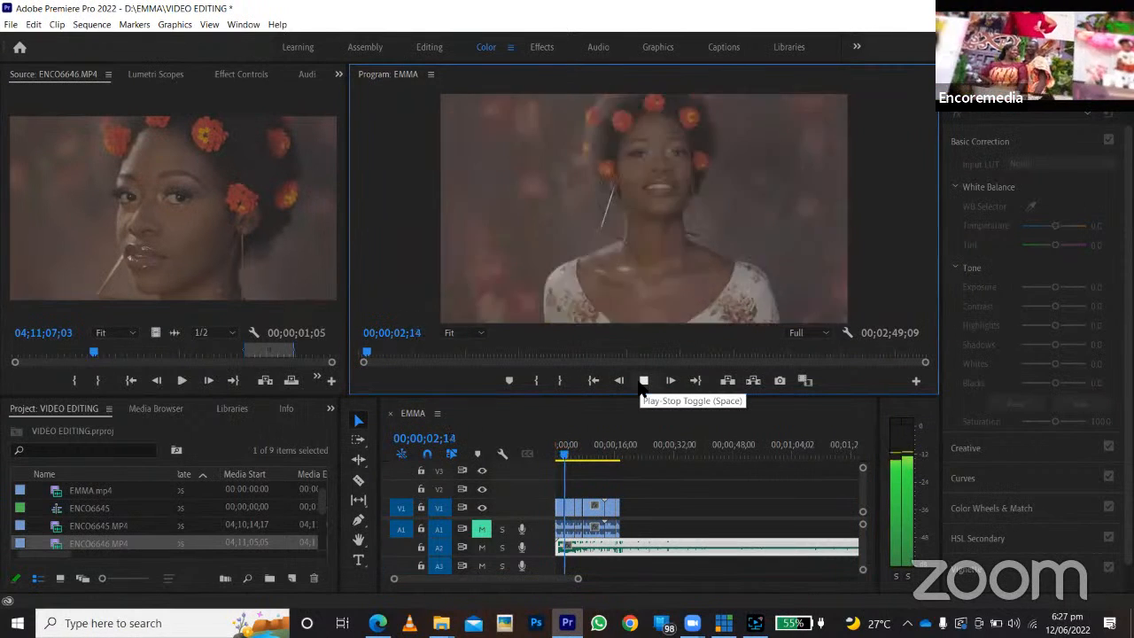
{"action": "left_click", "coordinate": [643, 381]}
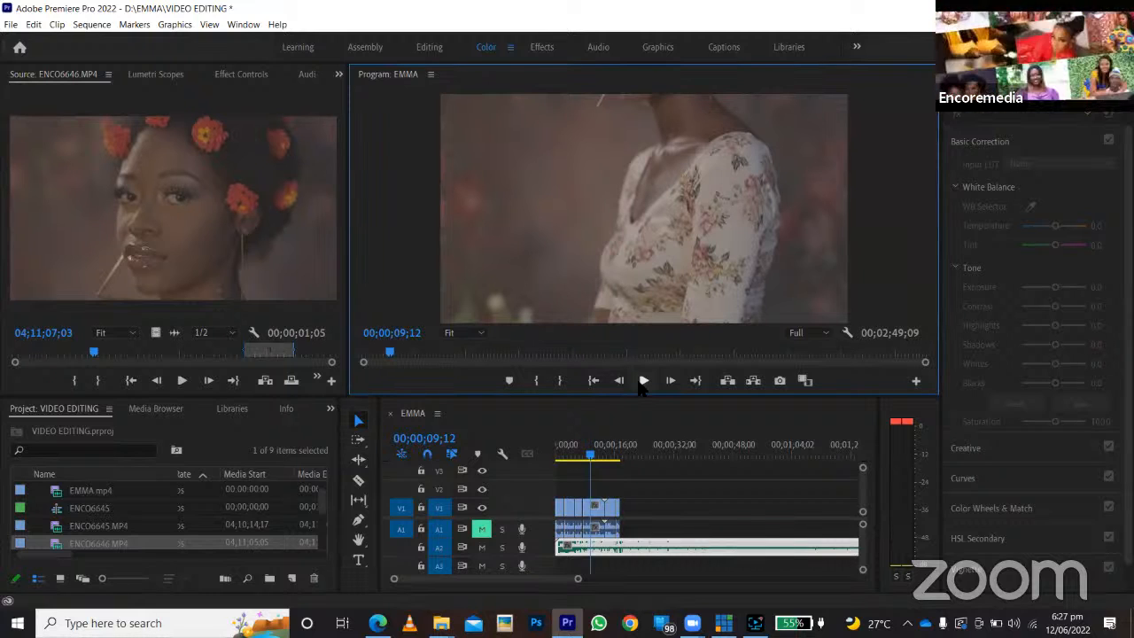
Open ENCO6647.MP4 in the source monitor and mark a 00;00;04;29 segment starting at 04;11;16;06.
{"action": "left_click_drag", "start_coordinate": [578, 578], "coordinate": [534, 587]}
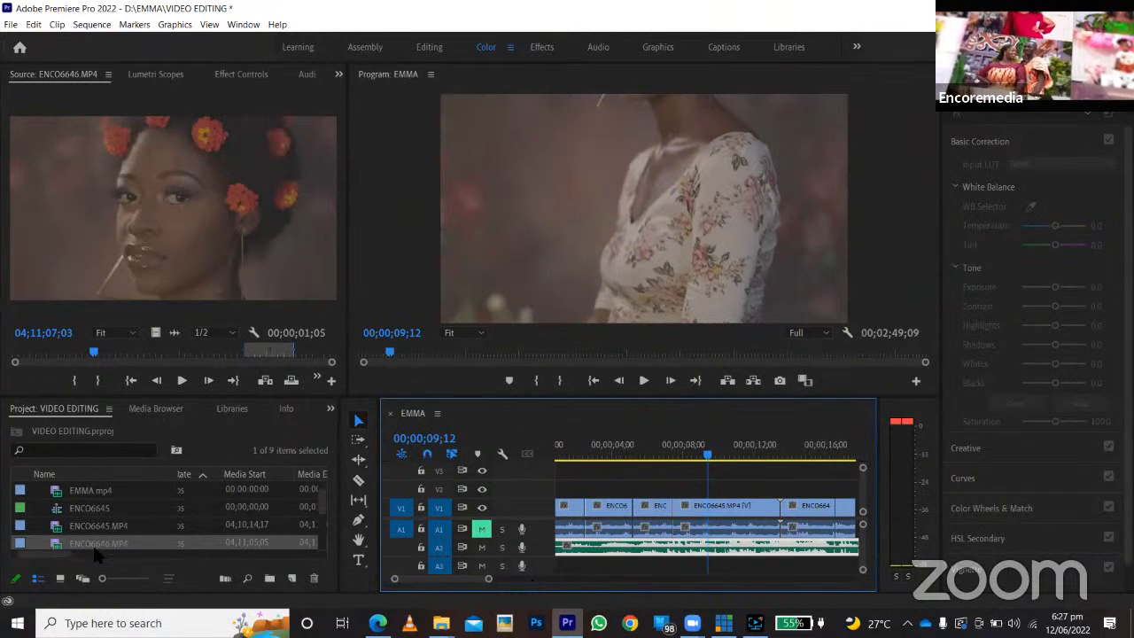
{"action": "key", "text": "ctrl+s"}
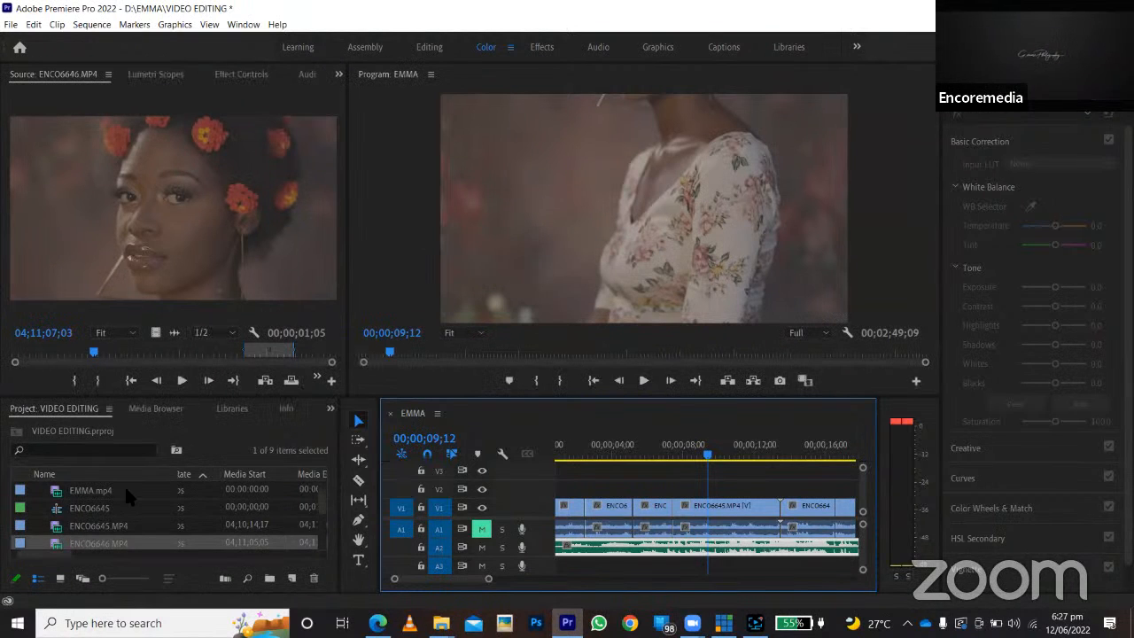
{"action": "scroll", "coordinate": [67, 531], "scroll_direction": "down", "scroll_amount": 2}
{"action": "double_click", "coordinate": [67, 526]}
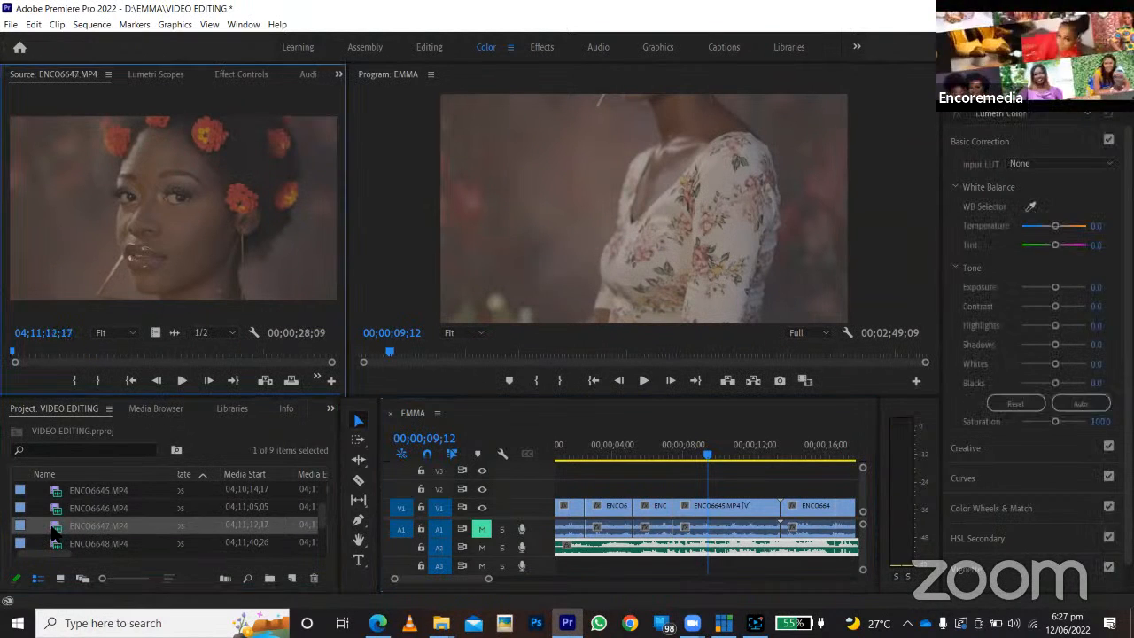
{"action": "left_click_drag", "start_coordinate": [74, 350], "coordinate": [50, 352]}
{"action": "left_click", "coordinate": [96, 379]}
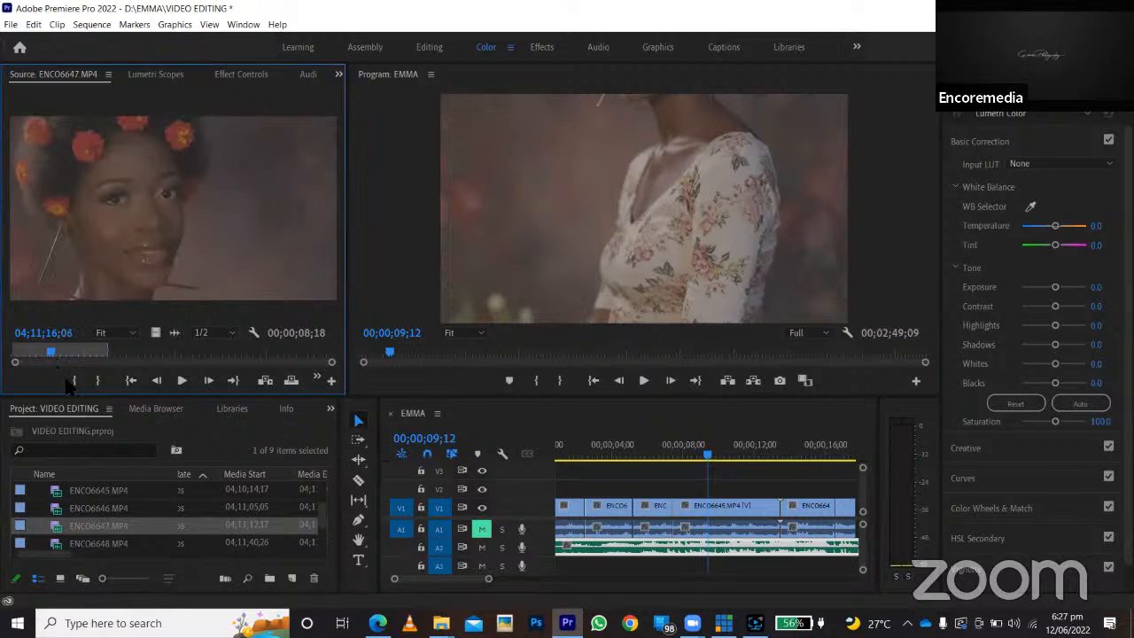
{"action": "left_click", "coordinate": [73, 381]}
Place the ENCO6647.MP4 segment on V3 and A3 above the long ENCO6645.MP4 clip, and undo the placement.
{"action": "left_click_drag", "start_coordinate": [170, 261], "coordinate": [678, 477]}
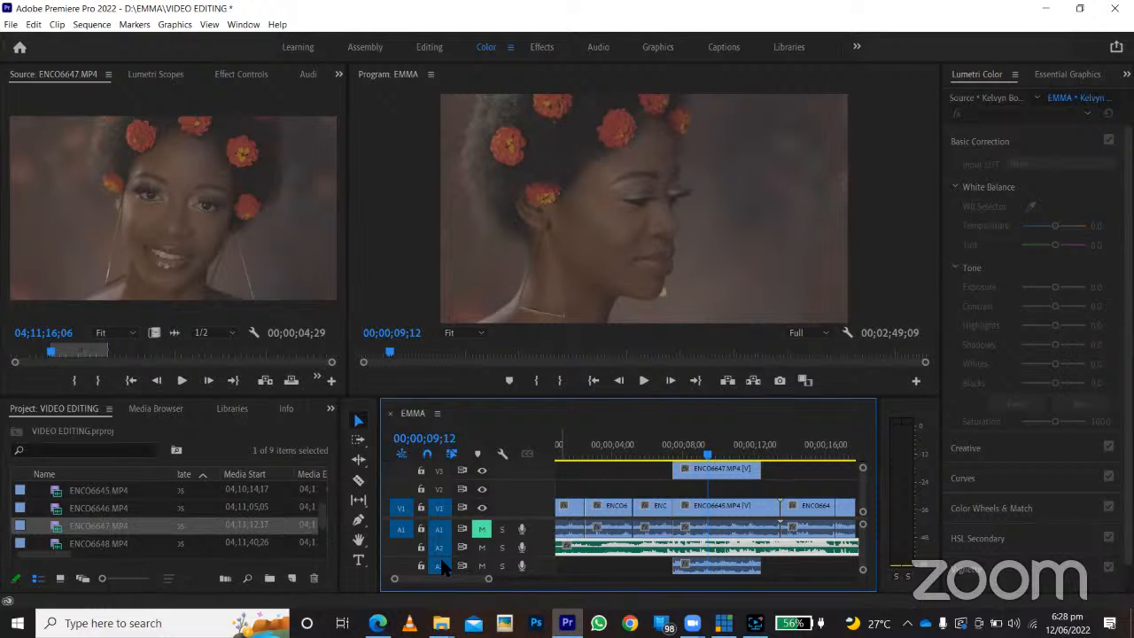
{"action": "left_click", "coordinate": [717, 477]}
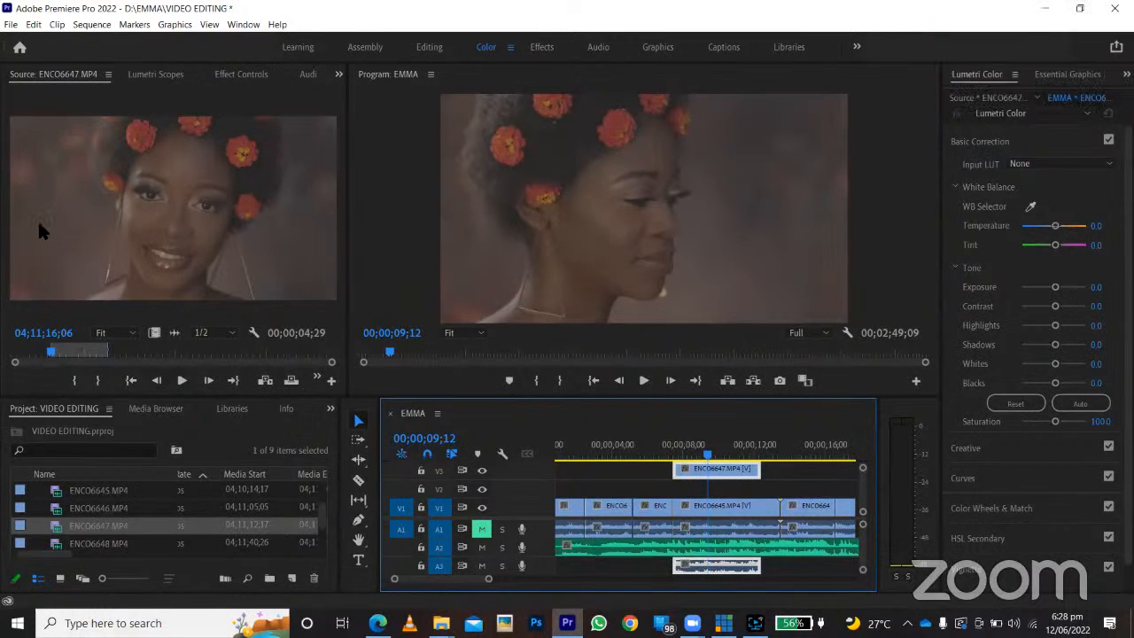
{"action": "left_click", "coordinate": [164, 241]}
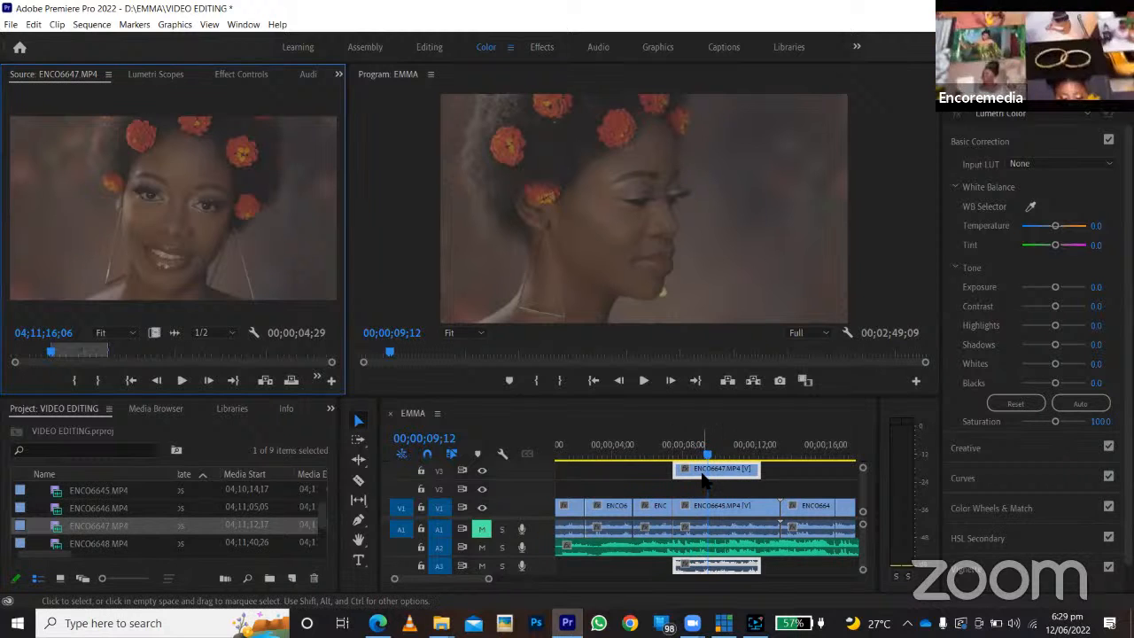
{"action": "key", "text": "ctrl+z"}
Place the ENCO6647.MP4 segment on V3 and A3 at the start of the long ENCO6645.MP4 clip, and move its video down to V2.
{"action": "left_click_drag", "start_coordinate": [203, 292], "coordinate": [679, 474]}
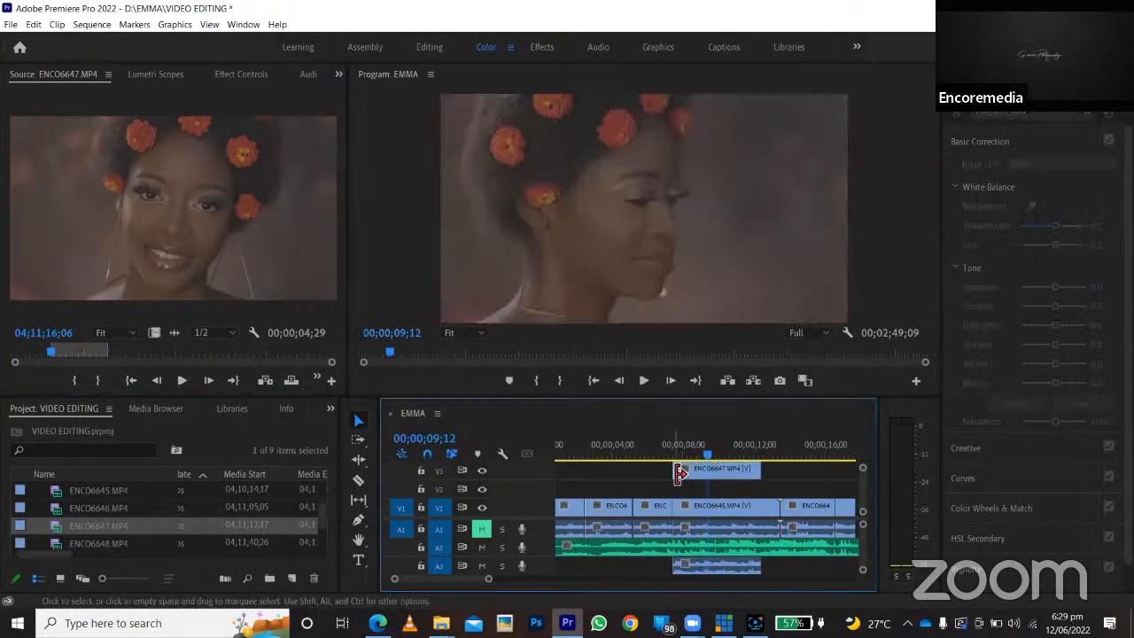
{"action": "left_click", "coordinate": [688, 476]}
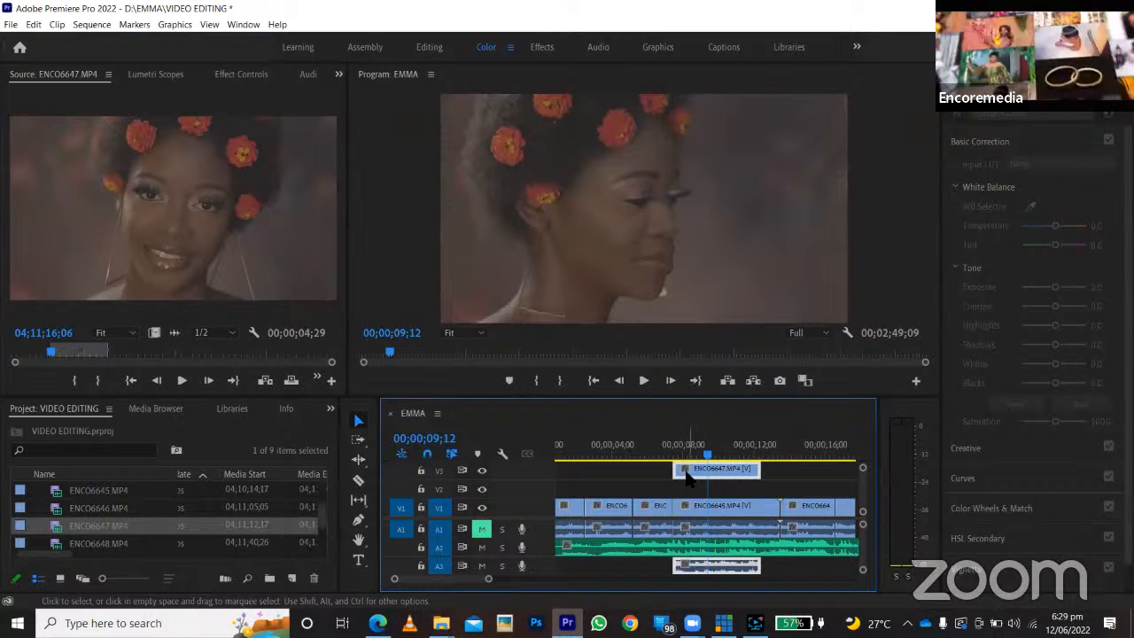
{"action": "left_click_drag", "start_coordinate": [688, 478], "coordinate": [680, 492]}
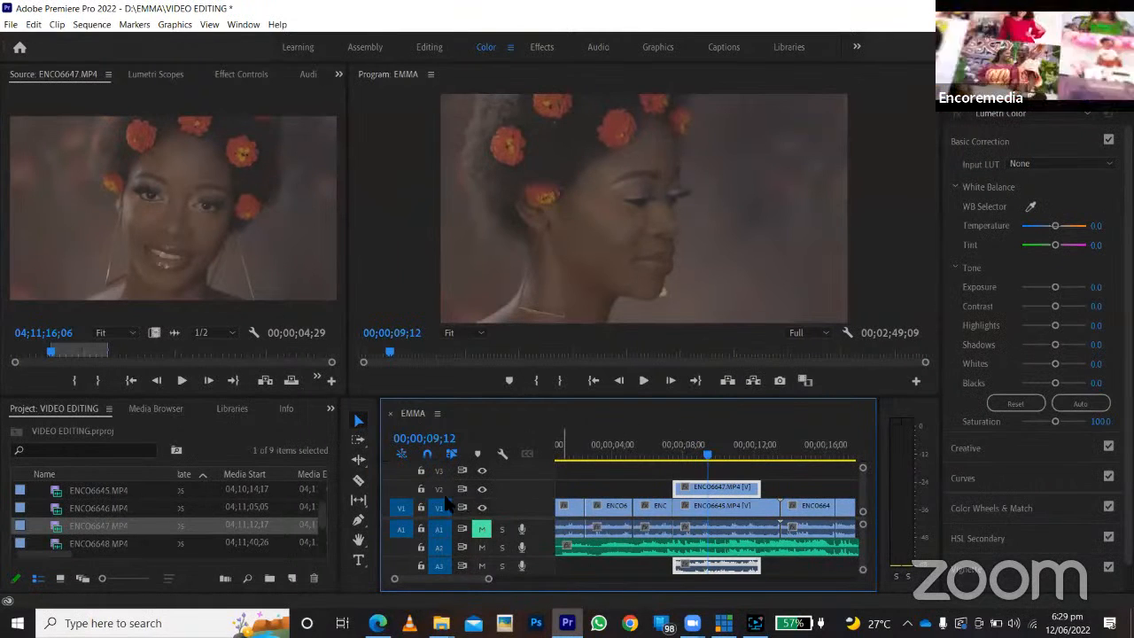
{"action": "left_click", "coordinate": [434, 563]}
Play the EMMA sequence from 00;00;07;13 to check the ENCO6647.MP4 overlay on V2.
{"action": "left_click", "coordinate": [670, 456]}
{"action": "left_click_drag", "start_coordinate": [672, 452], "coordinate": [673, 457]}
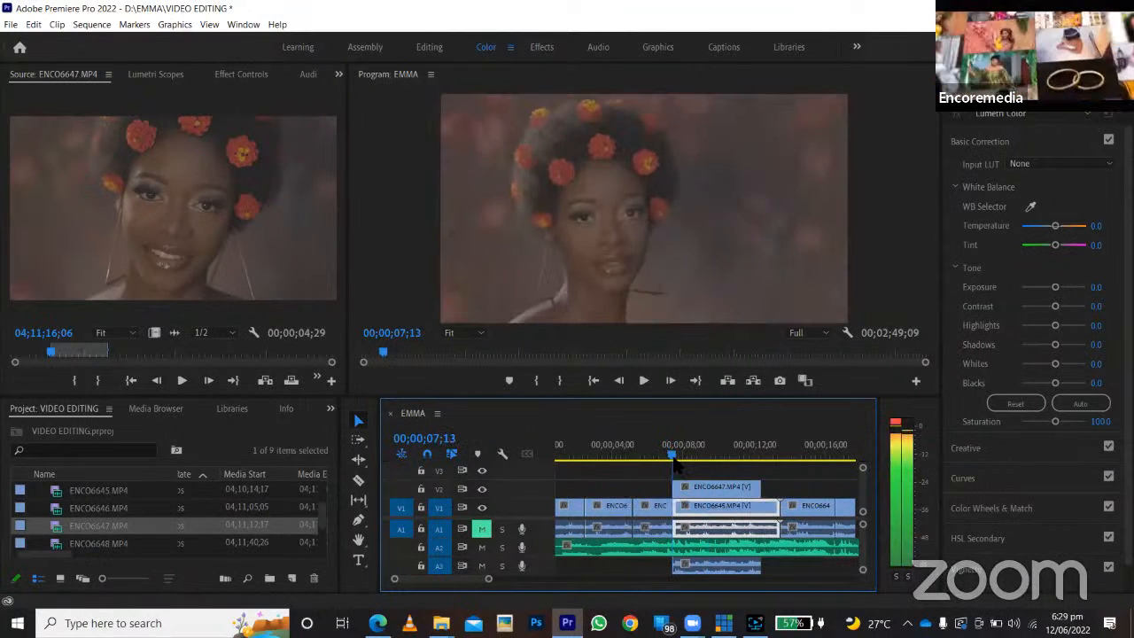
{"action": "key", "text": "space"}
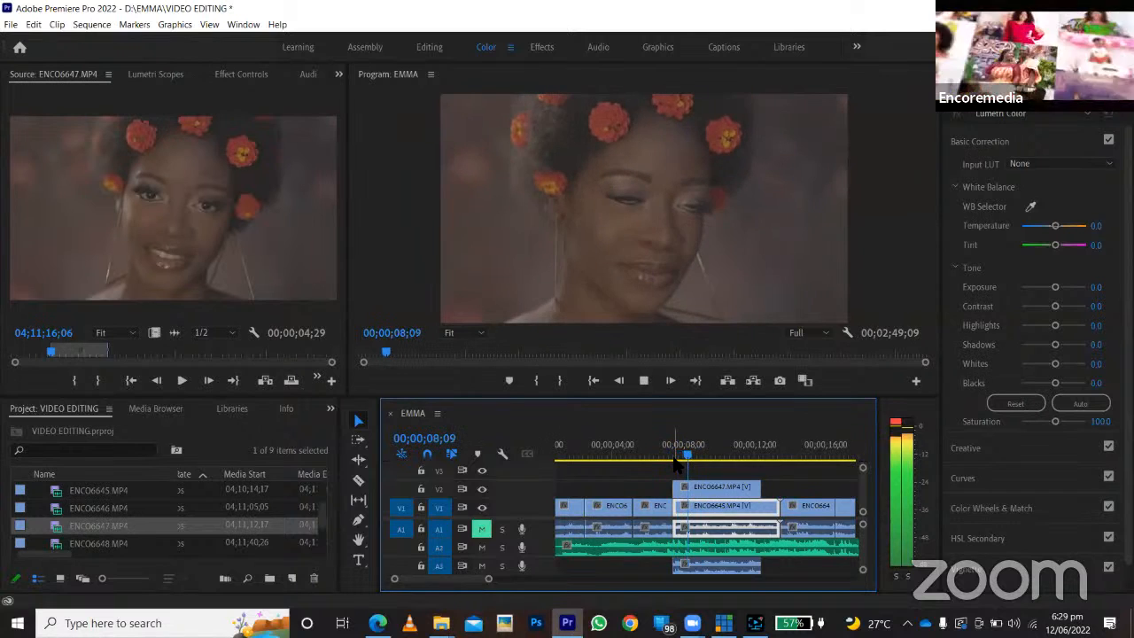
{"action": "key", "text": "space"}
Replay the overlay from 00;00;07;15, shorten the ENCO6647.MP4 clip's end to just before 00;00;09;00, and play it again.
{"action": "left_click_drag", "start_coordinate": [716, 456], "coordinate": [675, 456]}
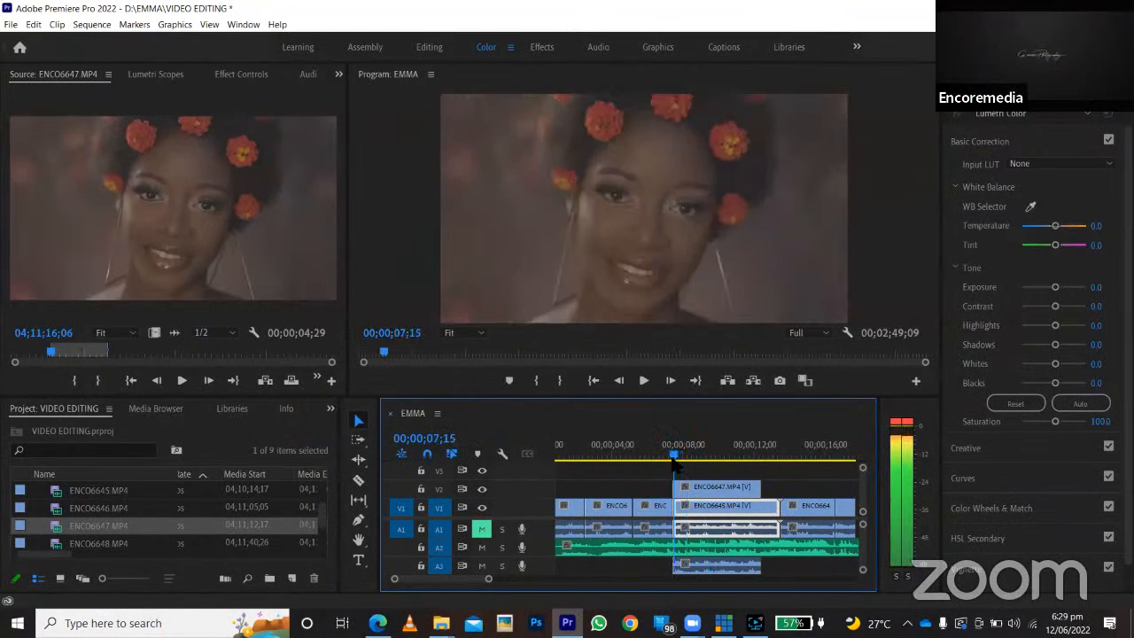
{"action": "key", "text": "space"}
{"action": "key", "text": "space"}
{"action": "left_click_drag", "start_coordinate": [759, 487], "coordinate": [675, 455]}
Play the EMMA sequence around 00;00;09;00 and again from 00;00;08;16 to check where the ENCO6647.MP4 overlay ends.
{"action": "key", "text": "space"}
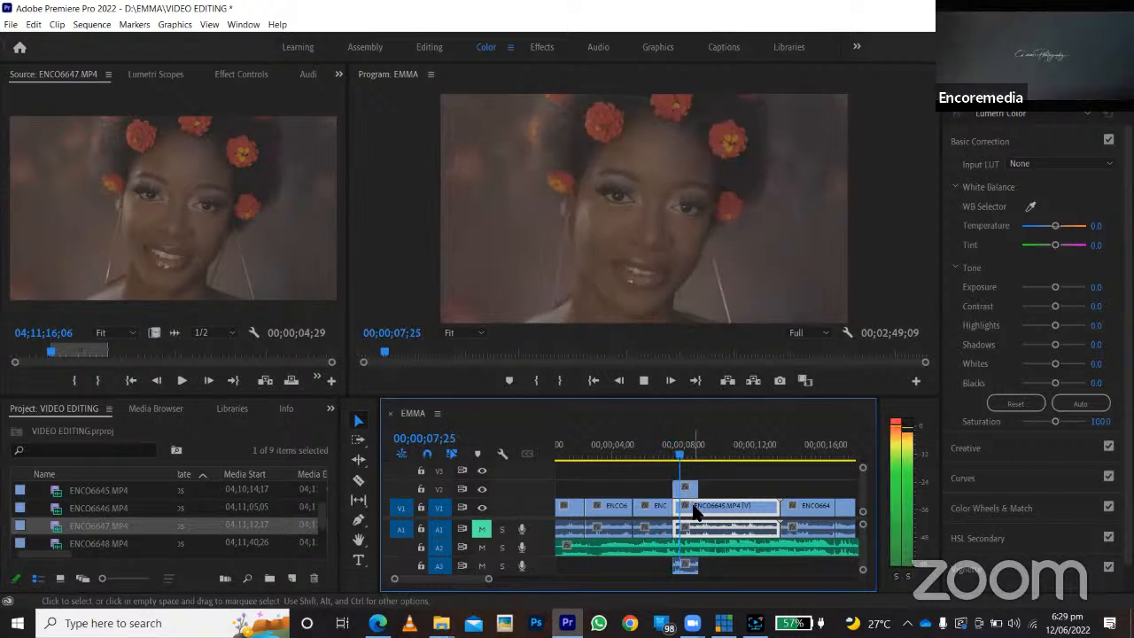
{"action": "key", "text": "space"}
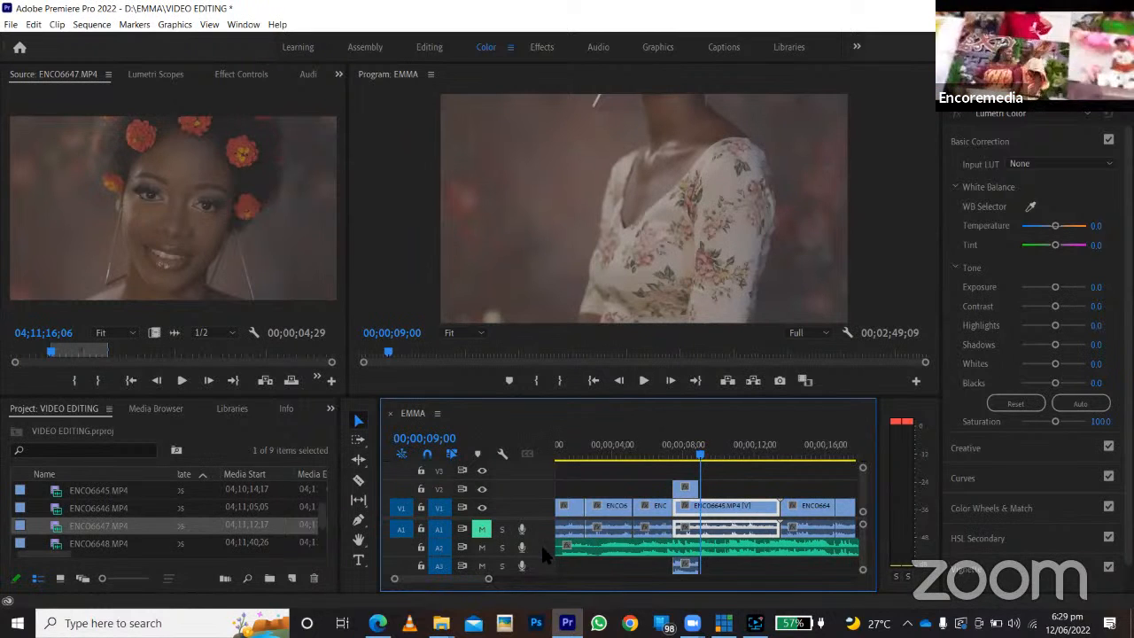
{"action": "left_click_drag", "start_coordinate": [490, 588], "coordinate": [656, 589]}
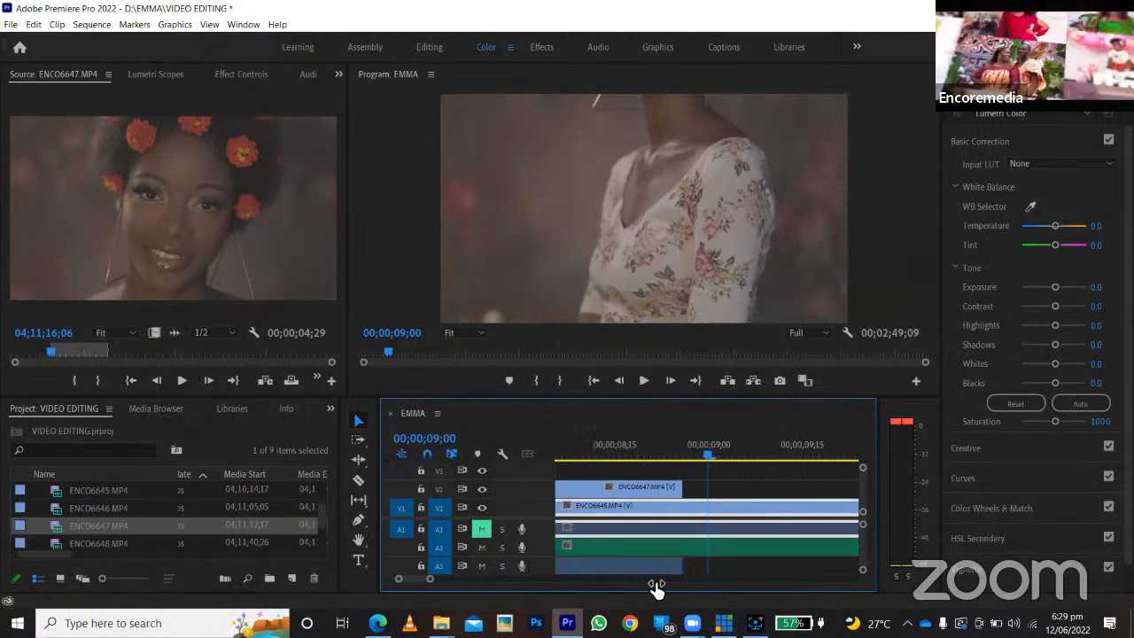
{"action": "key", "text": "space"}
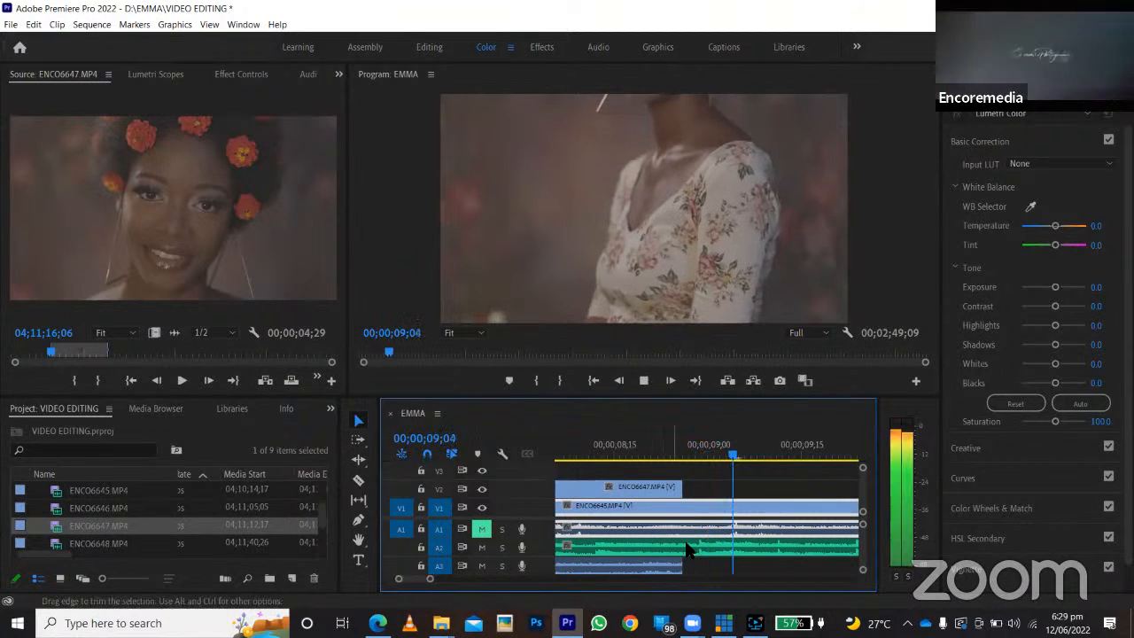
{"action": "left_click", "coordinate": [620, 453]}
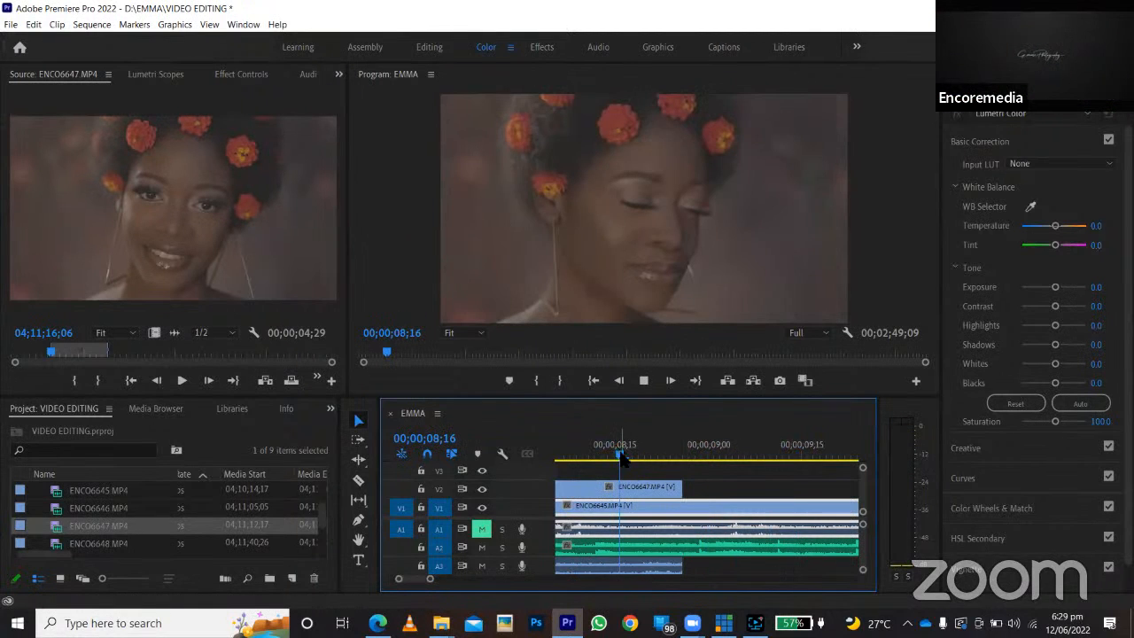
{"action": "key", "text": "space"}
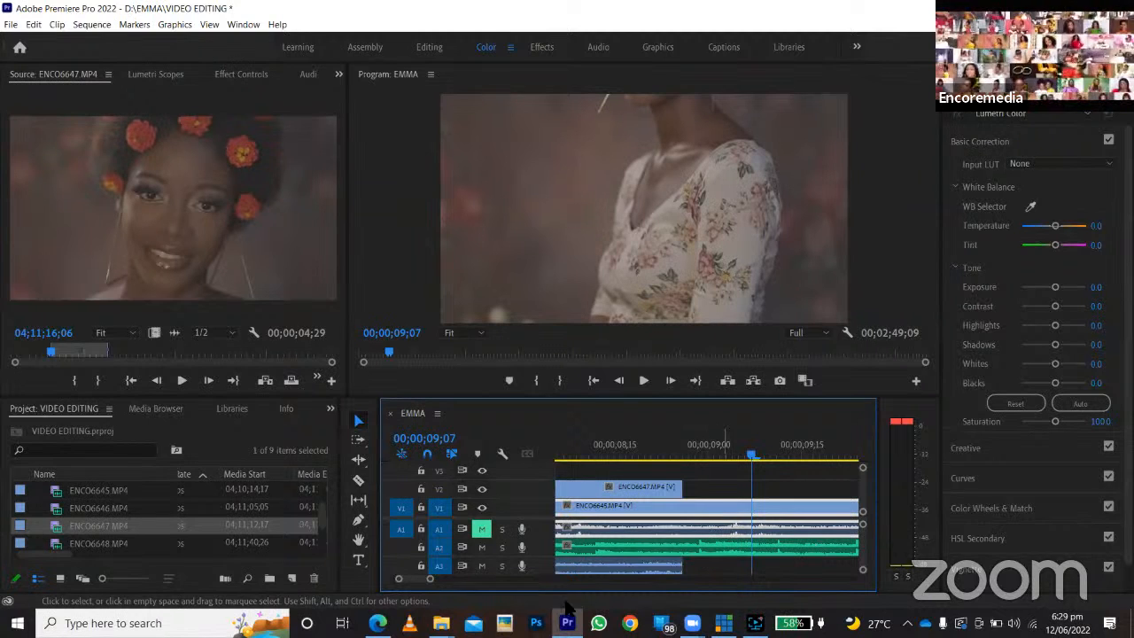
Split the ENCO6647.MP4 overlay on V2 into a series of short pieces with the Razor tool, beginning near 00;00;07;17.
{"action": "mouse_move", "coordinate": [431, 584]}
{"action": "left_mouse_down"}
{"action": "mouse_move", "coordinate": [475, 588]}
{"action": "mouse_move", "coordinate": [448, 585]}
{"action": "left_mouse_up"}
{"action": "scroll", "coordinate": [611, 495], "scroll_direction": "up", "scroll_amount": 1}
{"action": "left_click", "coordinate": [632, 456]}
{"action": "left_click_drag", "start_coordinate": [450, 589], "coordinate": [440, 582]}
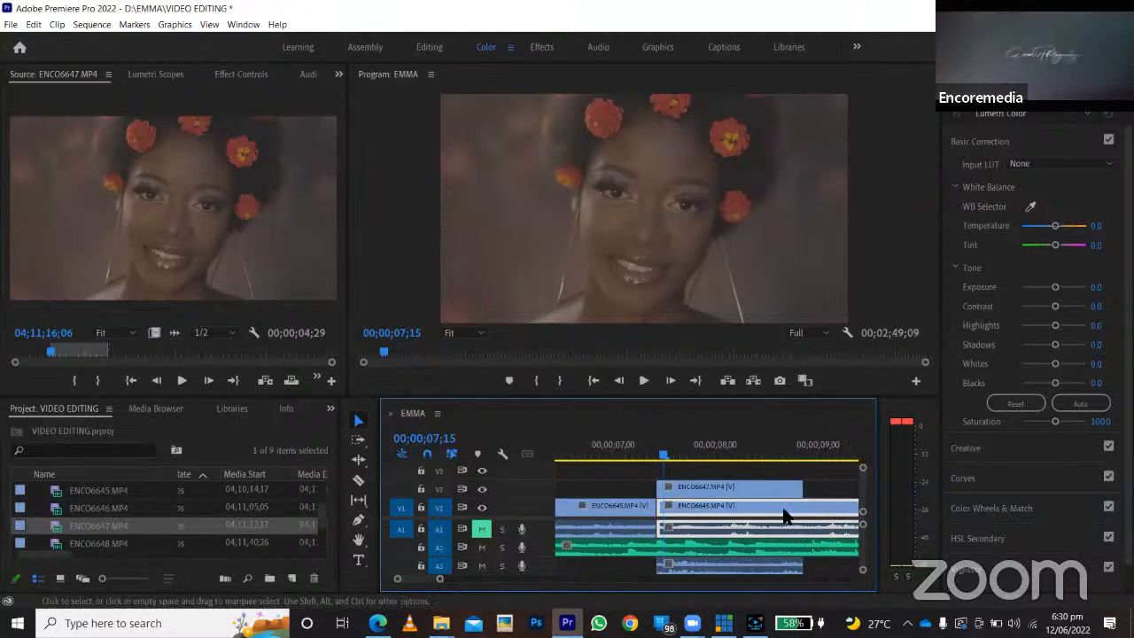
{"action": "scroll", "coordinate": [789, 511], "scroll_direction": "down", "scroll_amount": 1}
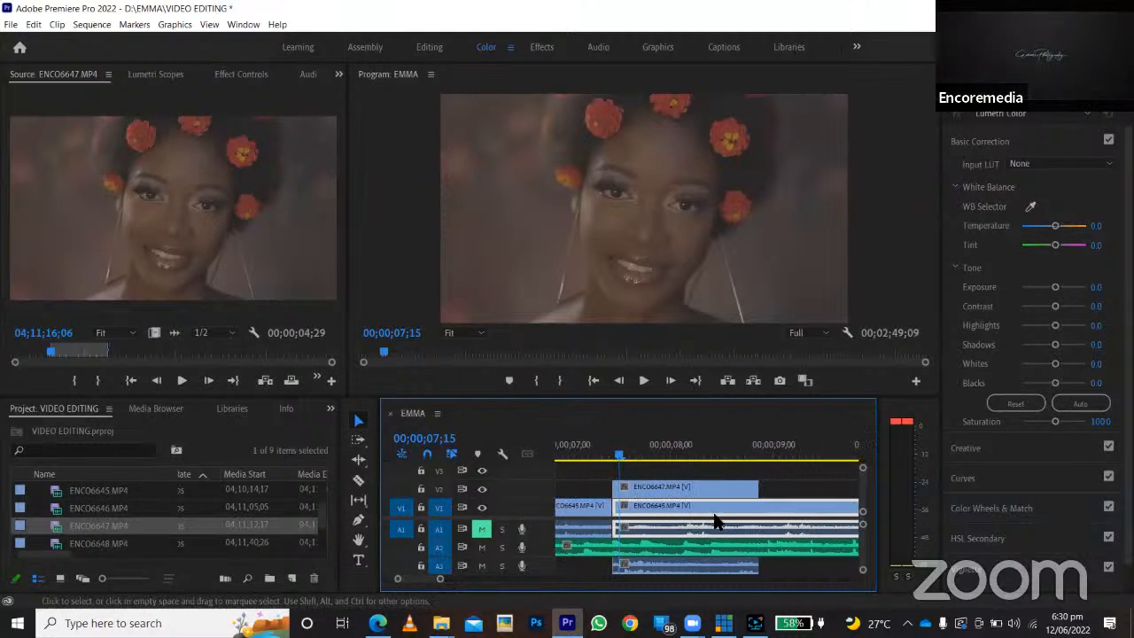
{"action": "left_click", "coordinate": [629, 456]}
{"action": "mouse_move", "coordinate": [616, 458]}
{"action": "left_mouse_down"}
{"action": "mouse_move", "coordinate": [661, 459]}
{"action": "mouse_move", "coordinate": [623, 463]}
{"action": "left_mouse_up"}
{"action": "left_click", "coordinate": [358, 479]}
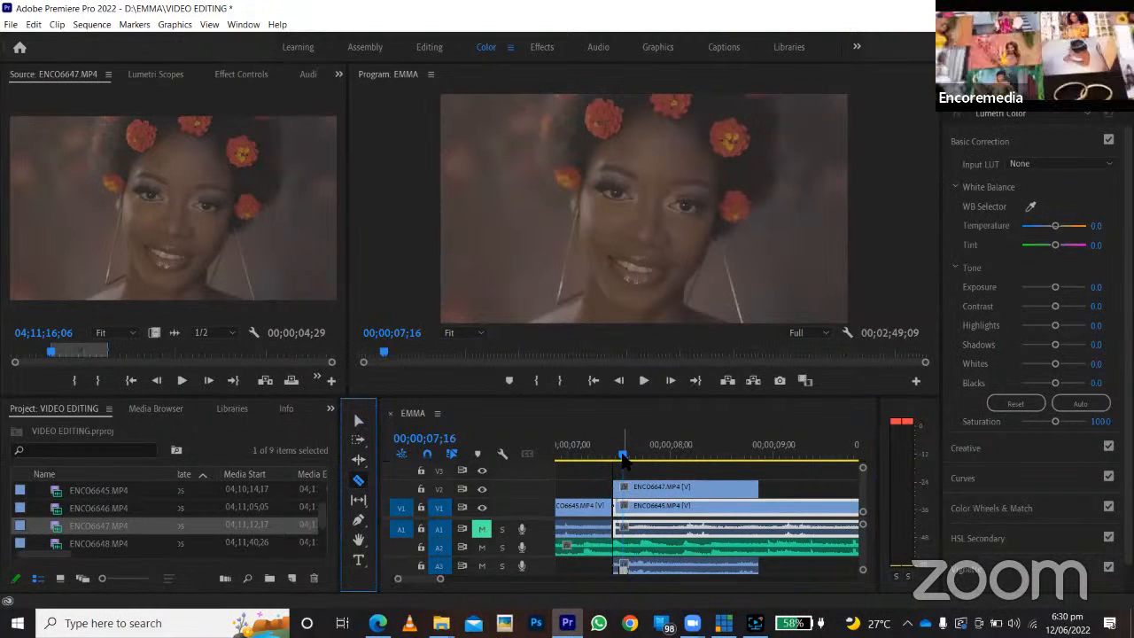
{"action": "left_click", "coordinate": [626, 456]}
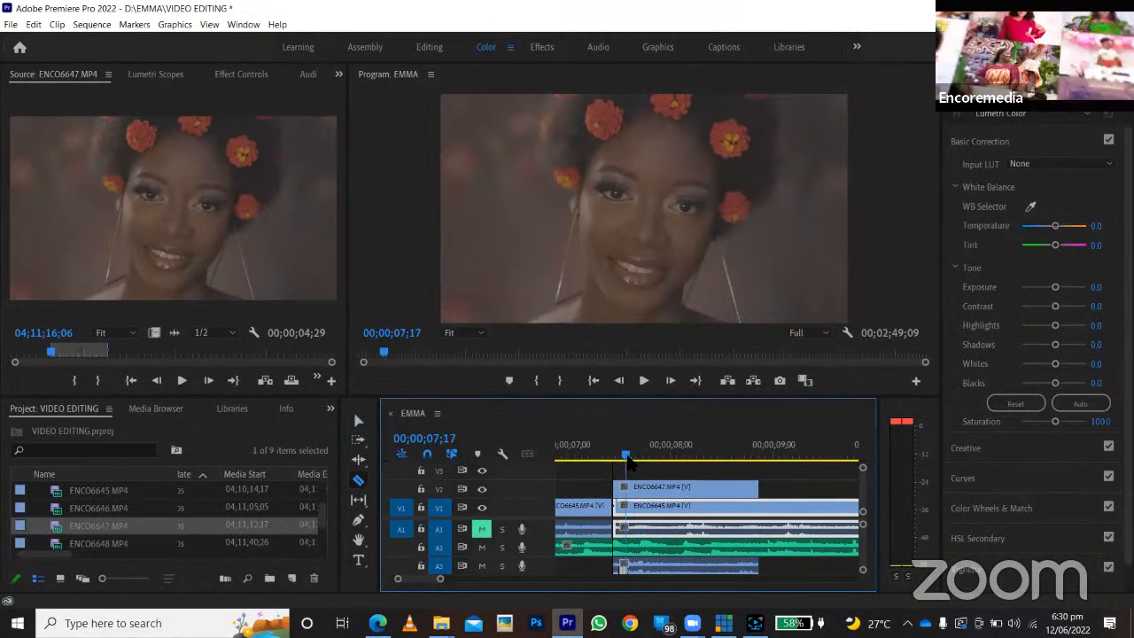
{"action": "left_click", "coordinate": [653, 491]}
{"action": "left_click", "coordinate": [664, 489]}
{"action": "left_click", "coordinate": [680, 489]}
{"action": "left_click", "coordinate": [715, 490]}
{"action": "left_click", "coordinate": [740, 490]}
Delete every second piece of the split ENCO6647.MP4 overlay on V2, leaving gaps between five short pieces.
{"action": "key", "text": "v"}
{"action": "left_click", "coordinate": [630, 486]}
{"action": "key", "text": "Delete"}
{"action": "left_click", "coordinate": [668, 491]}
{"action": "key", "text": "Delete"}
{"action": "left_click", "coordinate": [702, 487]}
{"action": "key", "text": "Delete"}
{"action": "left_click", "coordinate": [733, 488]}
{"action": "key", "text": "Delete"}
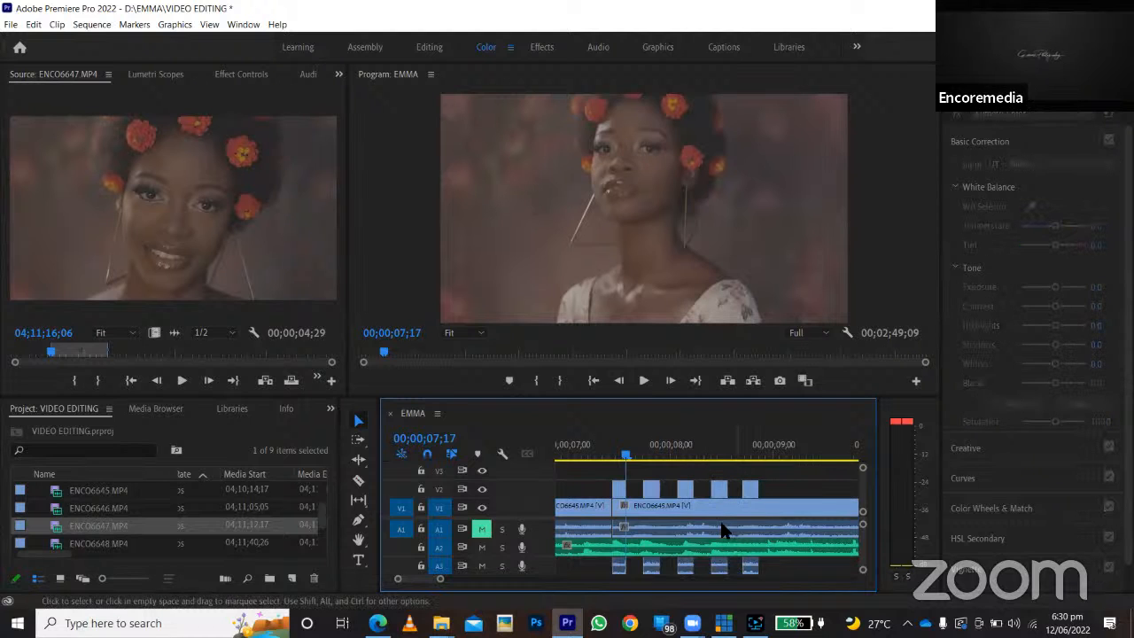
Compare the frames at 00;00;07;14 and 00;00;07;20, and play the section to check the alternating ENCO6647.MP4 pieces.
{"action": "left_click", "coordinate": [617, 453]}
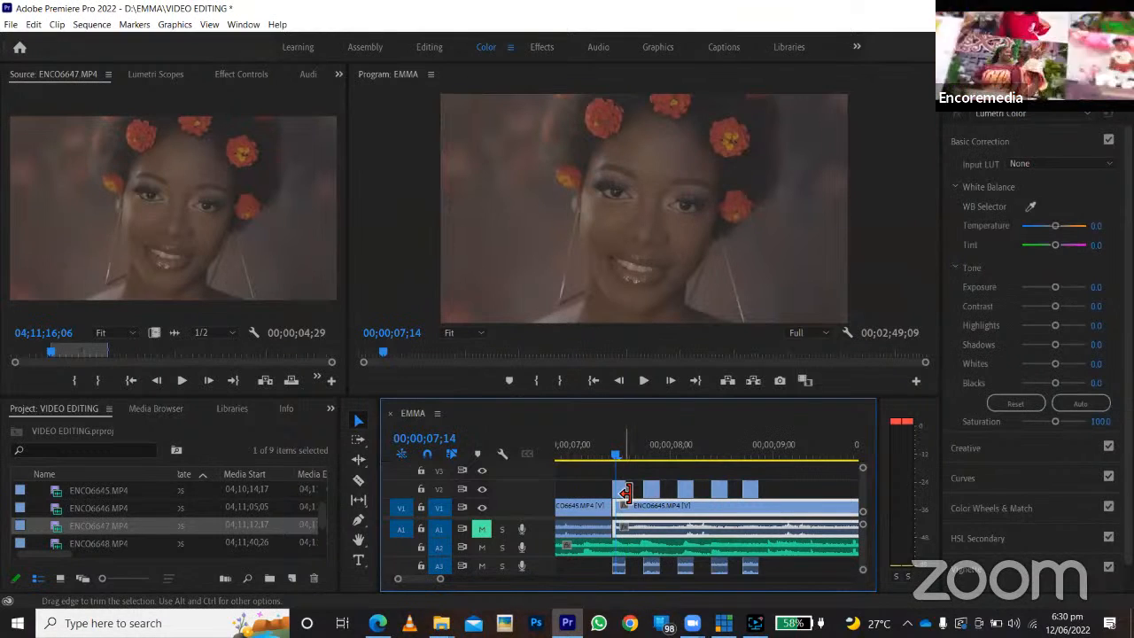
{"action": "left_click", "coordinate": [635, 453]}
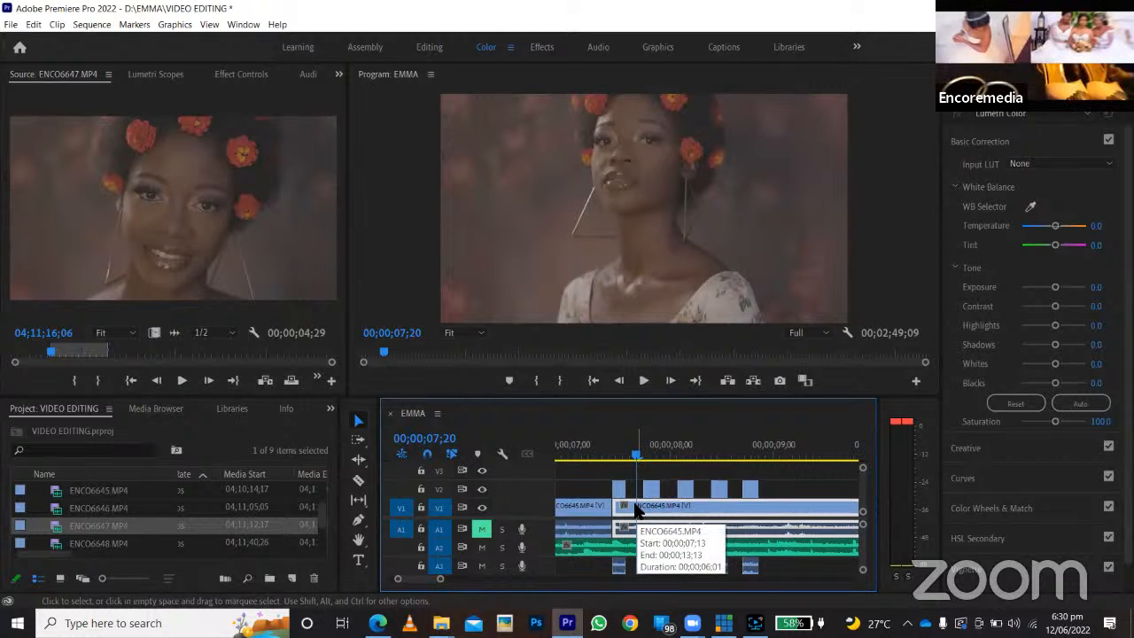
{"action": "left_click", "coordinate": [612, 456]}
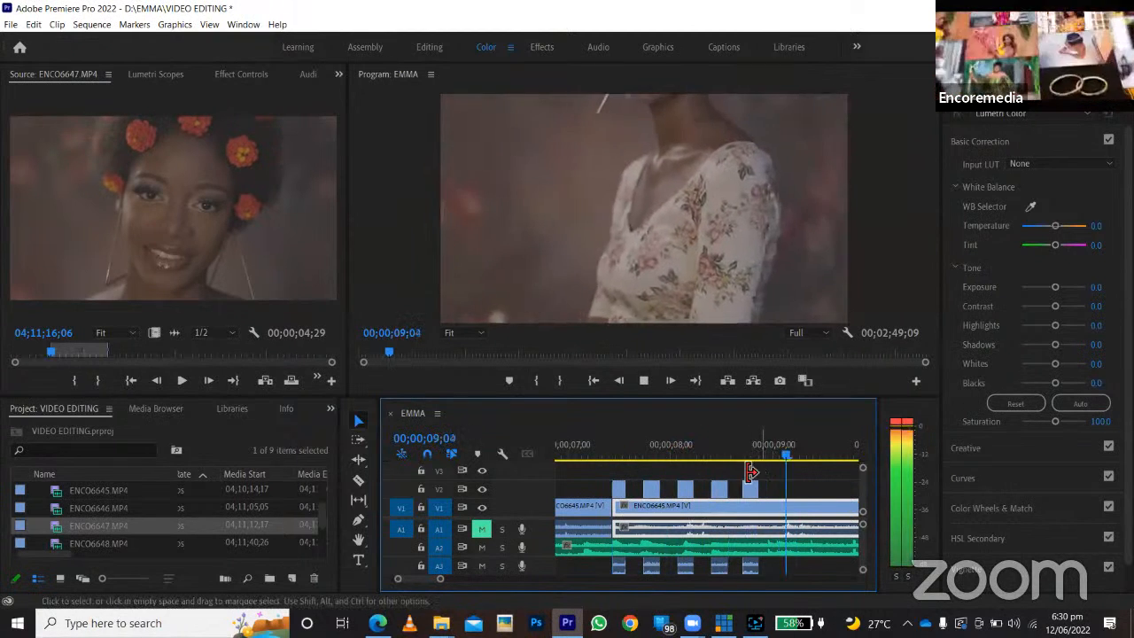
{"action": "left_click", "coordinate": [620, 454]}
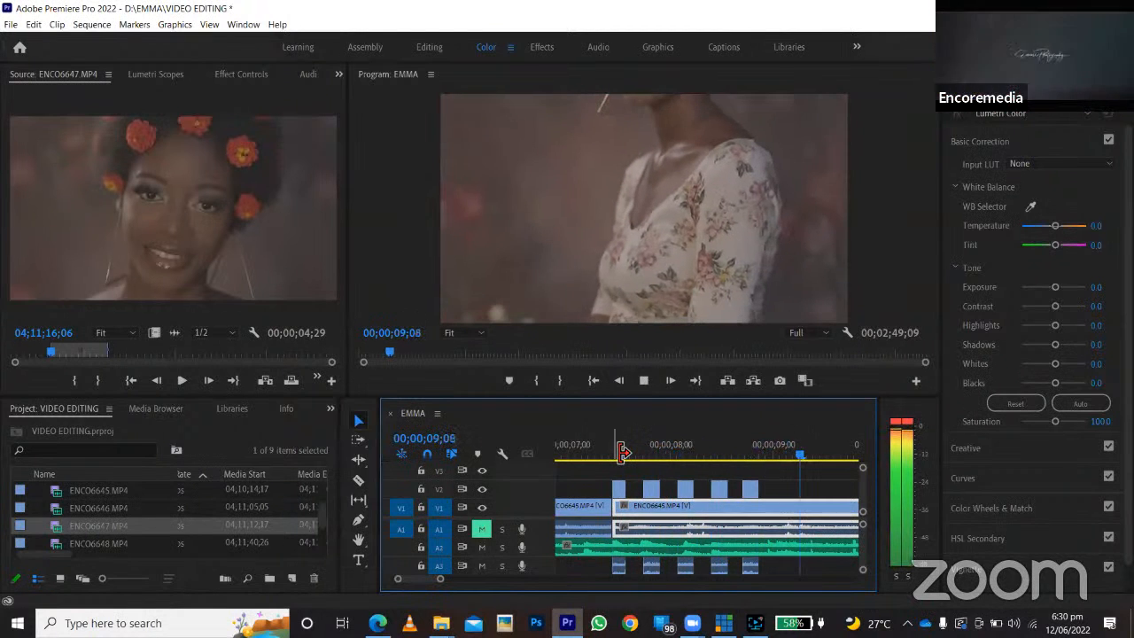
{"action": "key", "text": "space"}
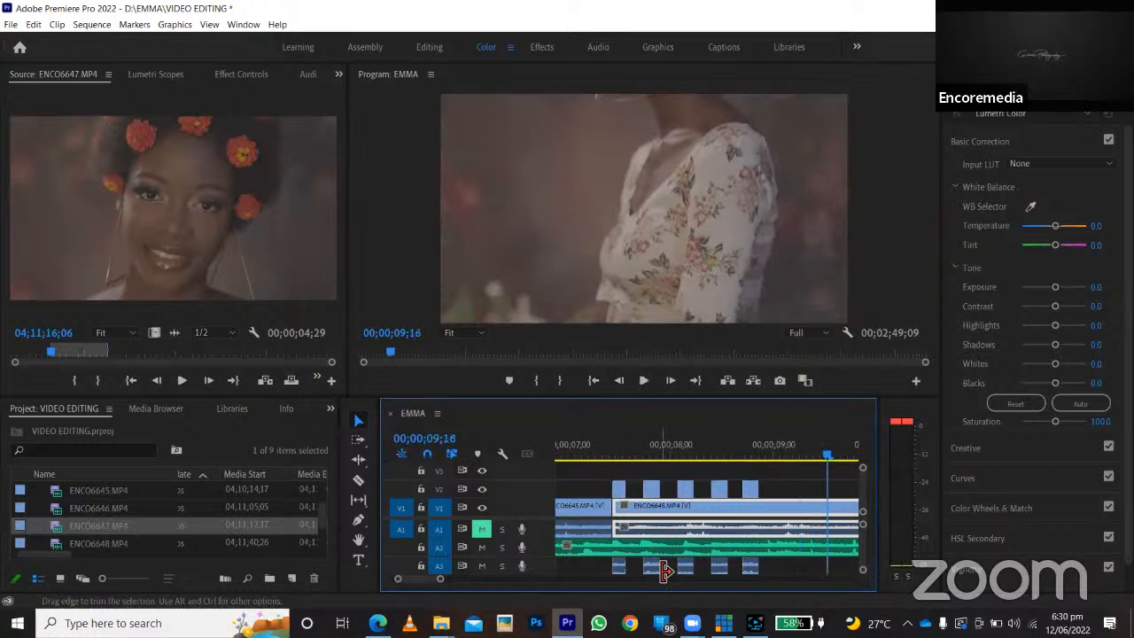
Mute track A3 and remove the last short ENCO6647.MP4 piece with its audio, replaying the section to check it.
{"action": "left_click", "coordinate": [482, 567]}
{"action": "left_click_drag", "start_coordinate": [441, 579], "coordinate": [465, 578]}
{"action": "left_click", "coordinate": [626, 454]}
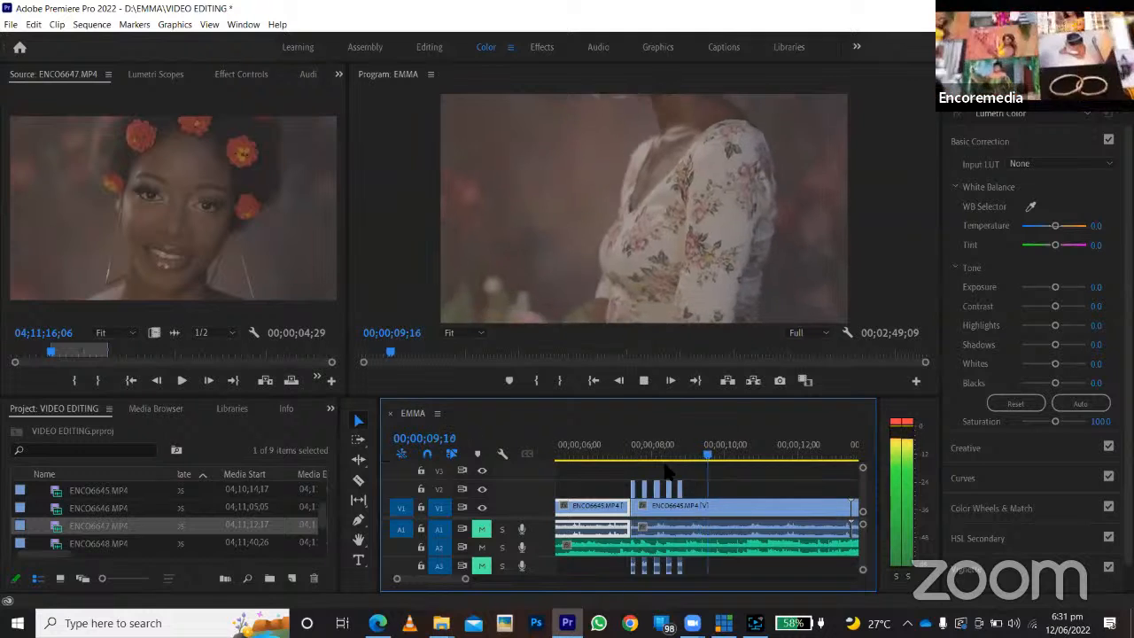
{"action": "key", "text": "space"}
{"action": "left_click", "coordinate": [611, 471]}
{"action": "left_click", "coordinate": [620, 455]}
{"action": "key", "text": "space"}
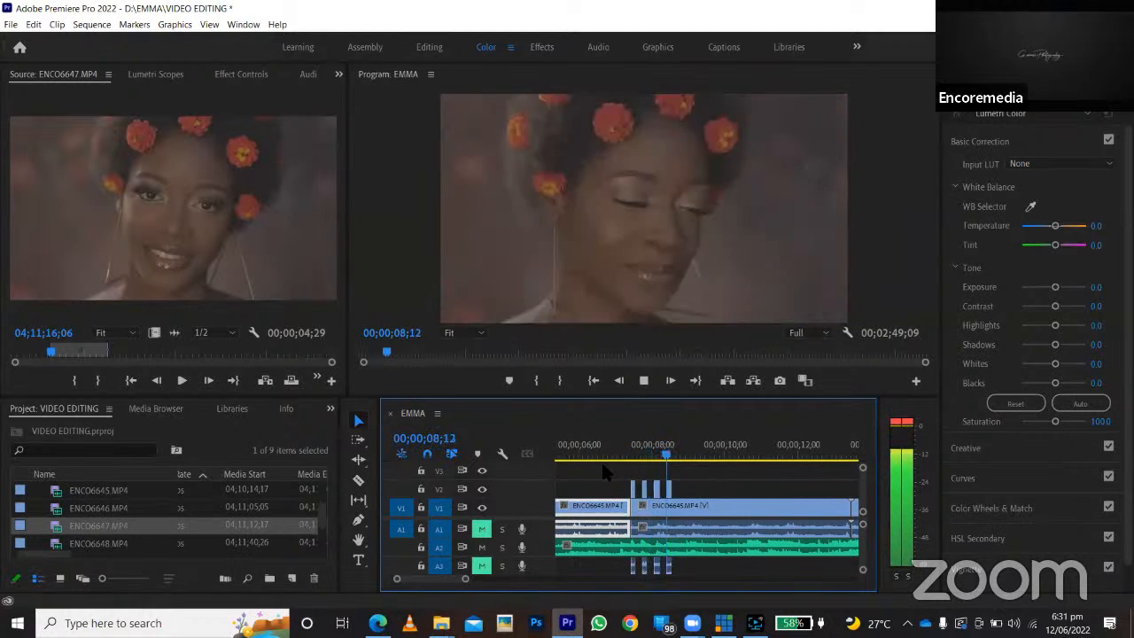
{"action": "key", "text": "space"}
Play the alternating section again and continue past 00;00;10;00 to find where the long ENCO6645.MP4 clip should end.
{"action": "left_click_drag", "start_coordinate": [481, 586], "coordinate": [463, 587]}
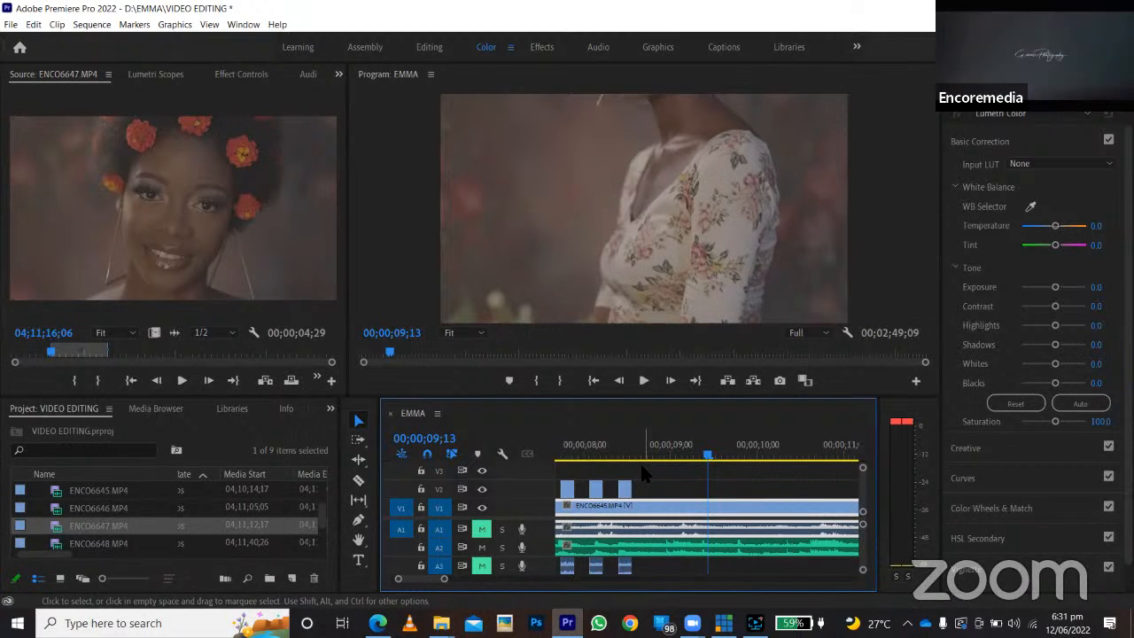
{"action": "left_click_drag", "start_coordinate": [612, 451], "coordinate": [567, 480]}
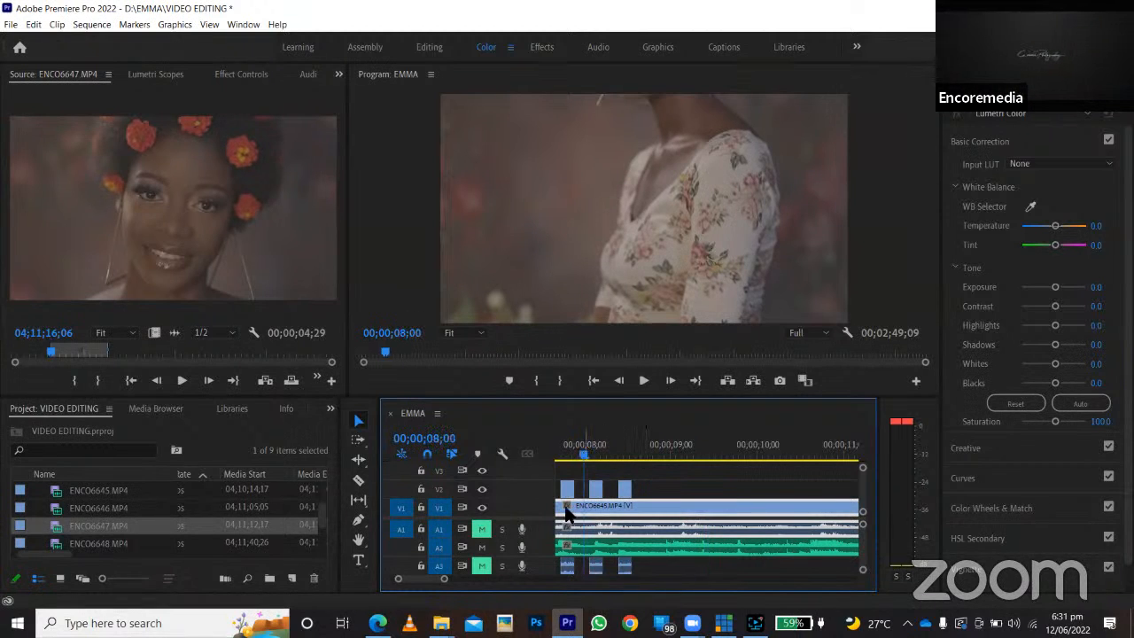
{"action": "left_click_drag", "start_coordinate": [445, 578], "coordinate": [468, 579]}
{"action": "left_click", "coordinate": [627, 523]}
{"action": "left_click", "coordinate": [688, 458]}
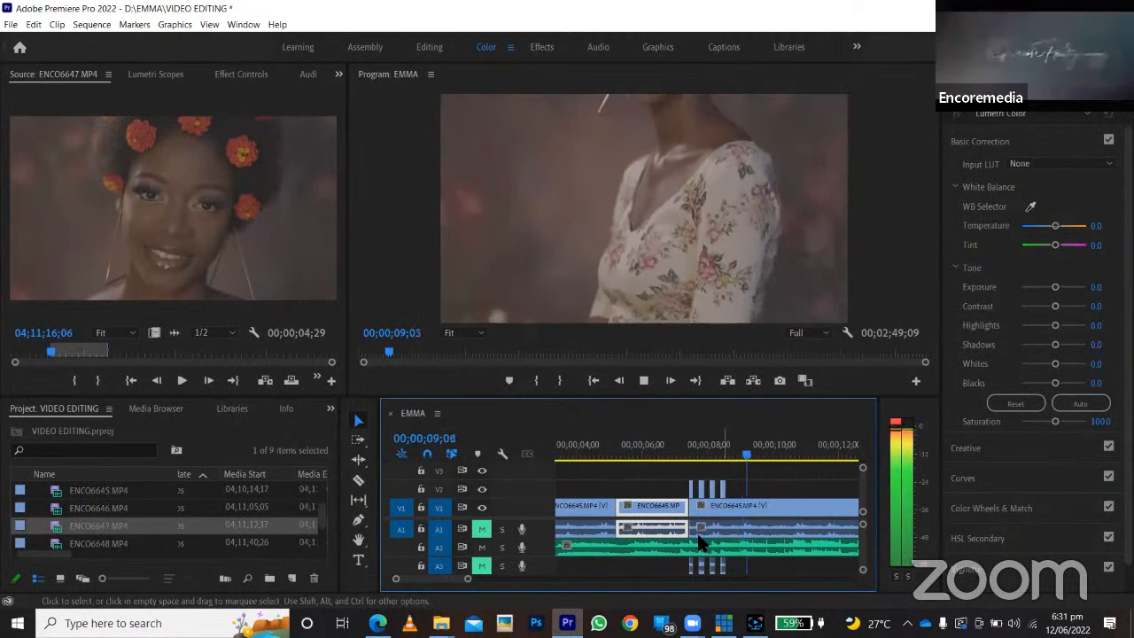
{"action": "key", "text": "space"}
{"action": "left_click_drag", "start_coordinate": [474, 581], "coordinate": [479, 580]}
{"action": "left_click", "coordinate": [631, 529]}
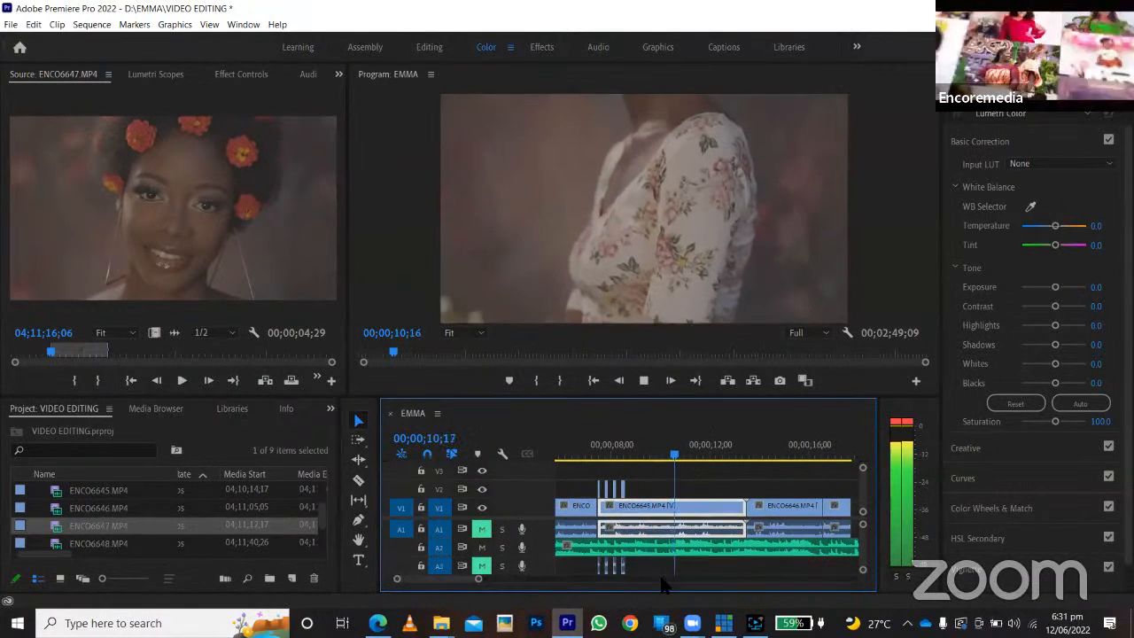
{"action": "key", "text": "space"}
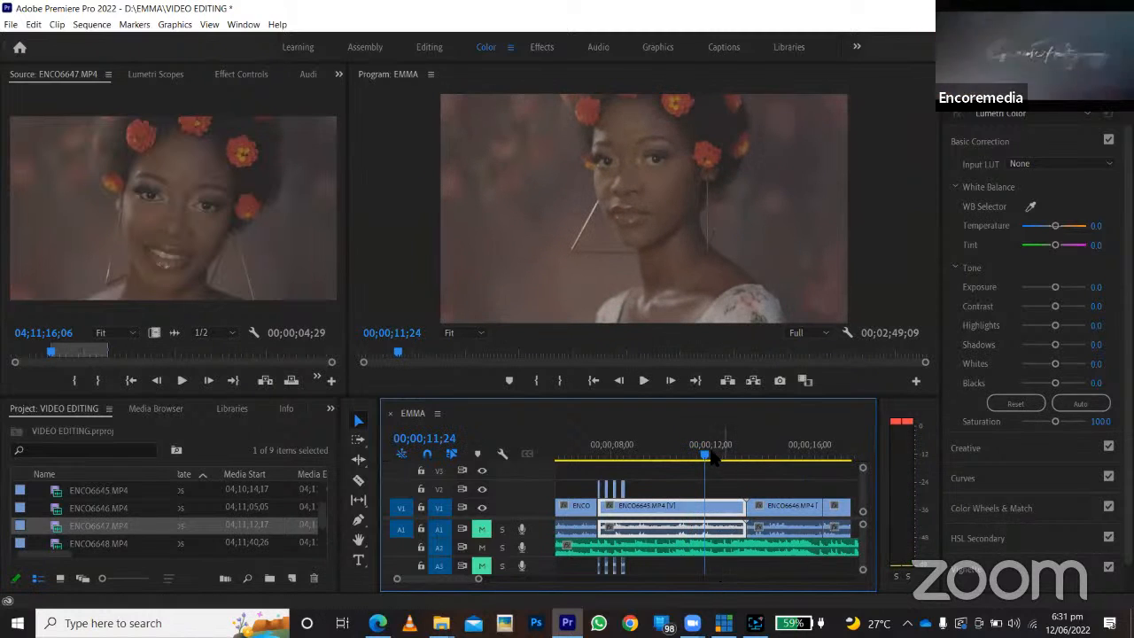
Split the long ENCO6645.MP4 clip on V1 at 00;00;11;03, and undo the split.
{"action": "left_click", "coordinate": [689, 457]}
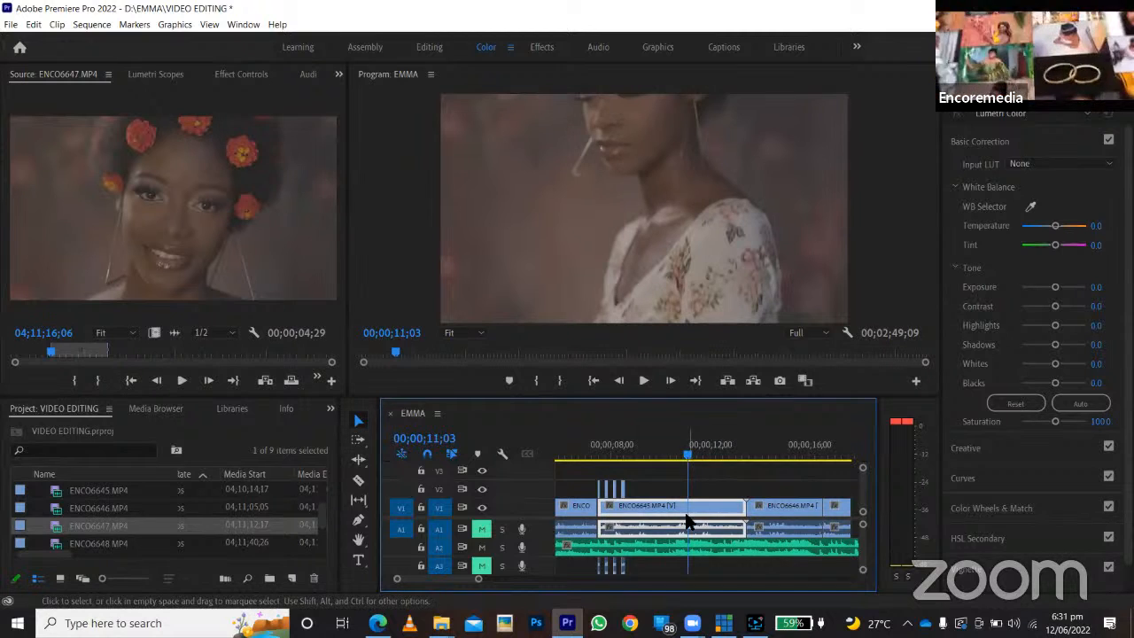
{"action": "key", "text": "c"}
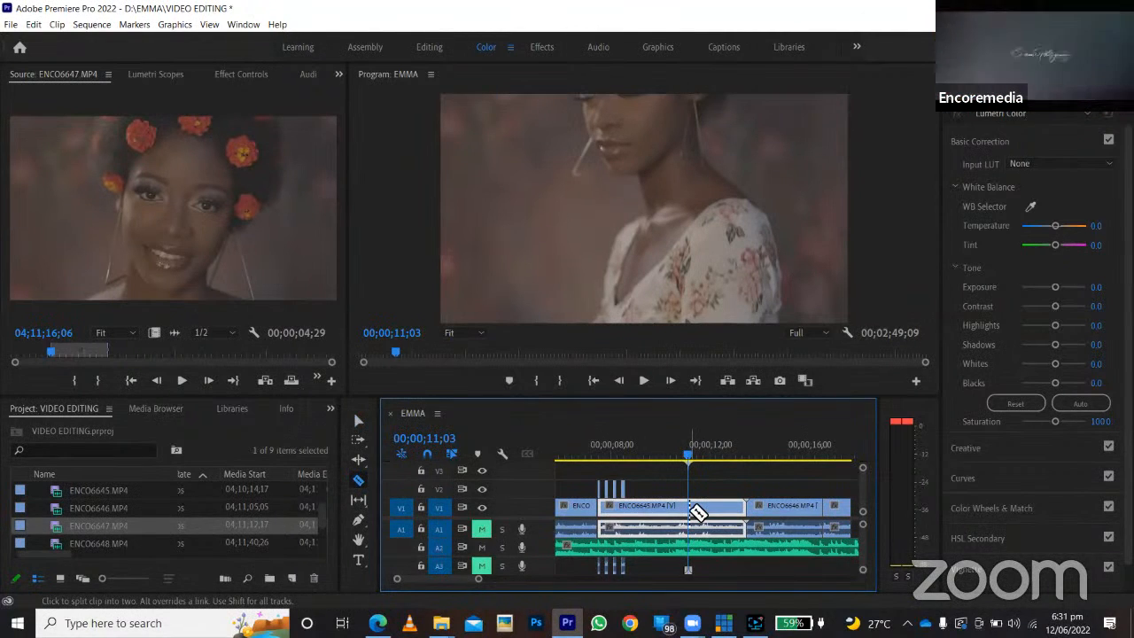
{"action": "left_click", "coordinate": [692, 511]}
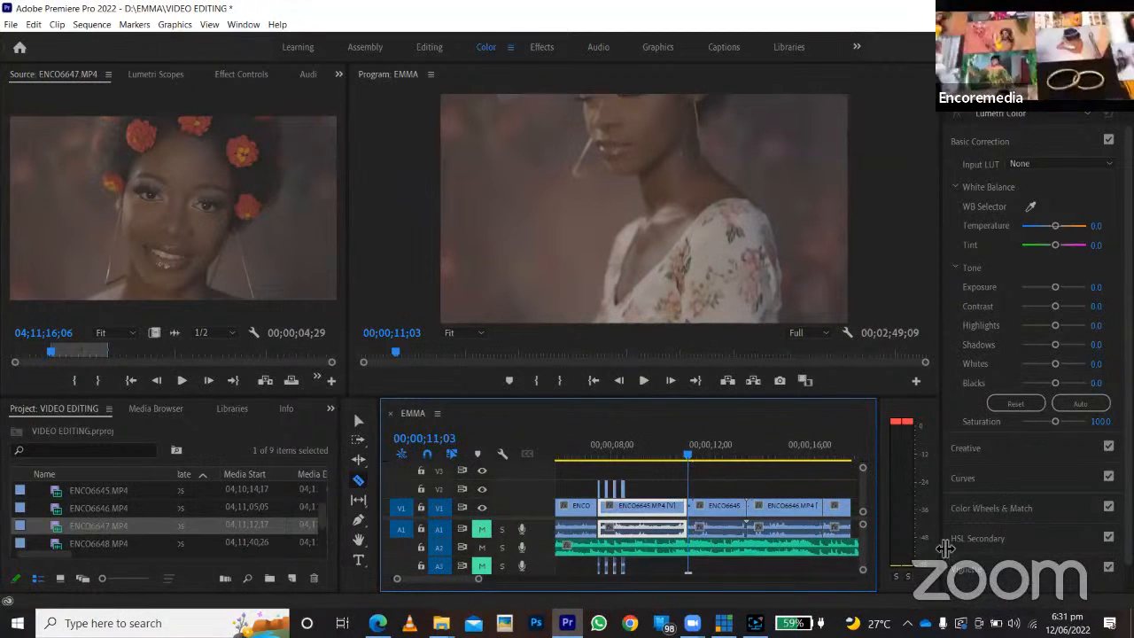
{"action": "key", "text": "ctrl+z"}
Trim the end of the long ENCO6645.MP4 clip back to 00;00;10;29 and then further to 00;00;10;11.
{"action": "key", "text": "v"}
{"action": "left_click_drag", "start_coordinate": [741, 511], "coordinate": [688, 506]}
{"action": "mouse_move", "coordinate": [691, 461]}
{"action": "left_mouse_down"}
{"action": "mouse_move", "coordinate": [661, 468]}
{"action": "mouse_move", "coordinate": [684, 467]}
{"action": "left_mouse_up"}
{"action": "left_click_drag", "start_coordinate": [692, 508], "coordinate": [688, 508]}
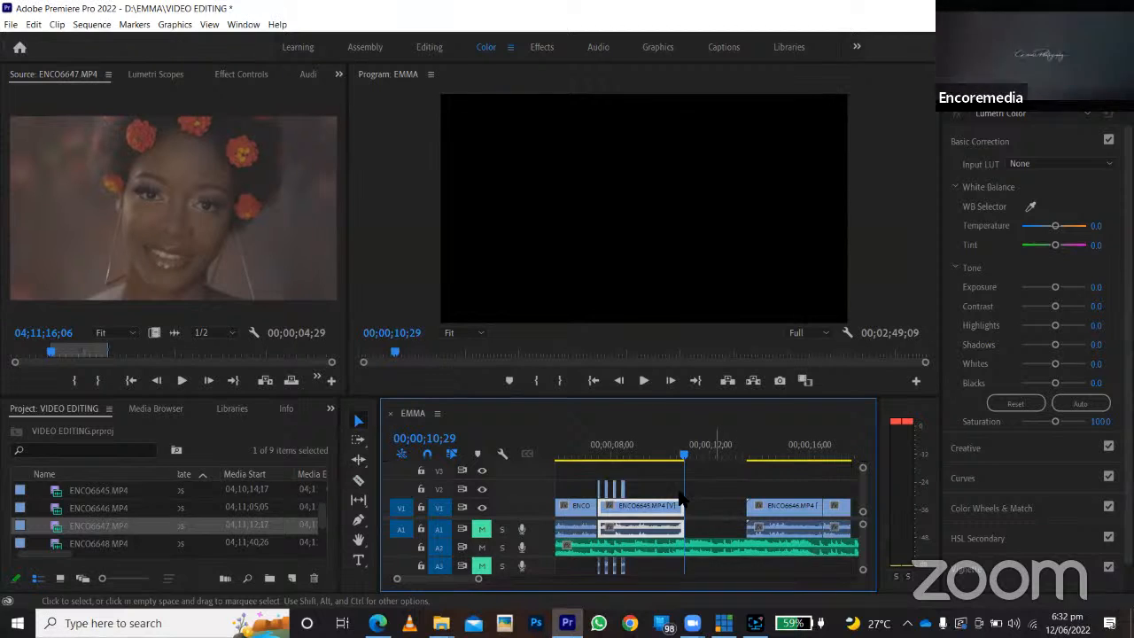
{"action": "left_click", "coordinate": [653, 453]}
{"action": "left_click", "coordinate": [621, 453]}
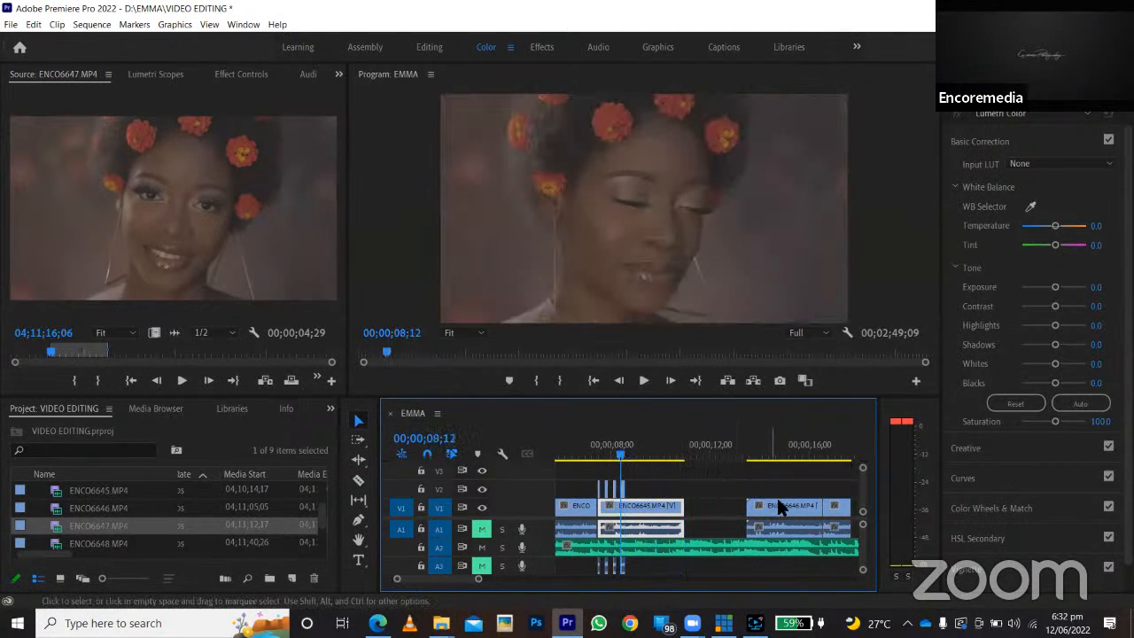
{"action": "mouse_move", "coordinate": [801, 516]}
{"action": "left_mouse_down"}
{"action": "mouse_move", "coordinate": [772, 515]}
{"action": "mouse_move", "coordinate": [800, 515]}
{"action": "left_mouse_up"}
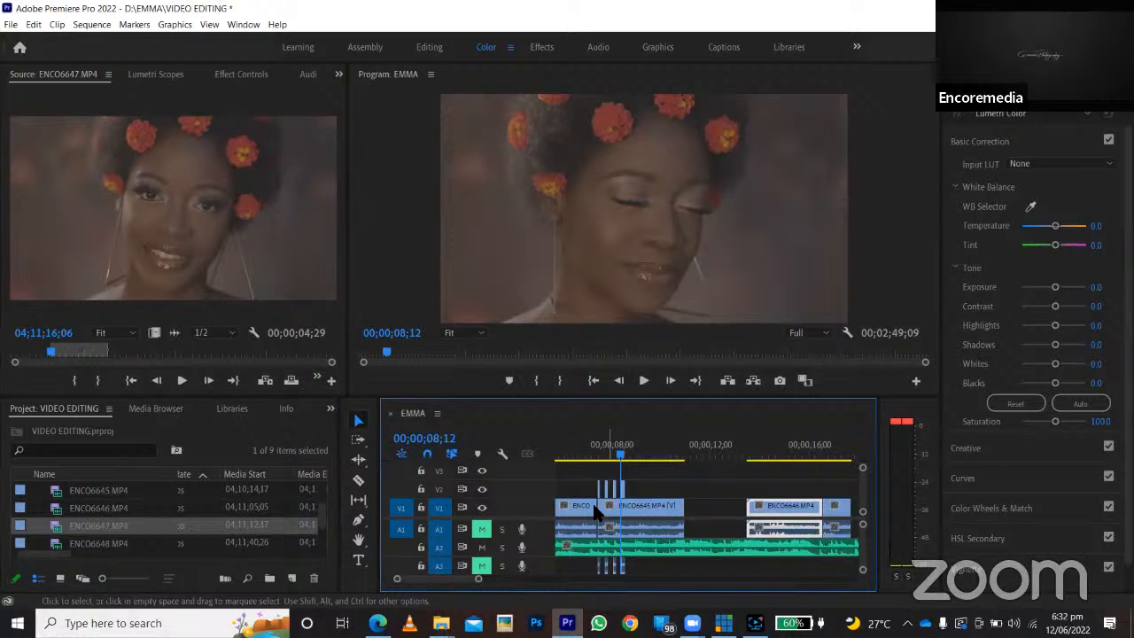
{"action": "left_click_drag", "start_coordinate": [649, 460], "coordinate": [670, 460]}
{"action": "left_click_drag", "start_coordinate": [683, 516], "coordinate": [669, 521]}
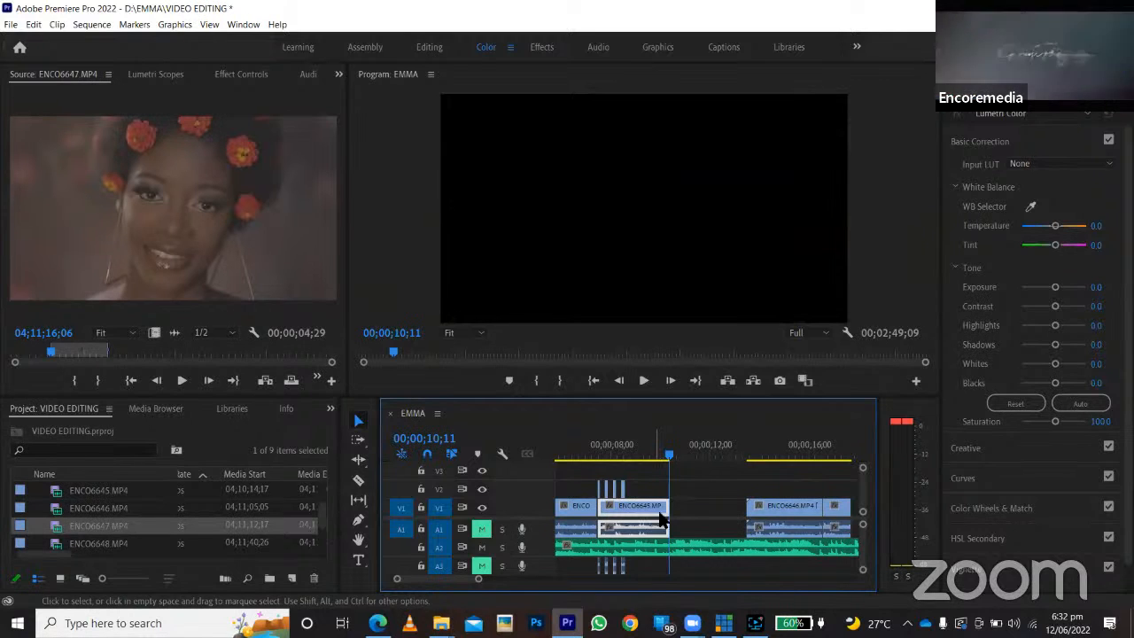
Try to select the clips that follow the V1 gap as a group, and undo the last change.
{"action": "left_click", "coordinate": [700, 506]}
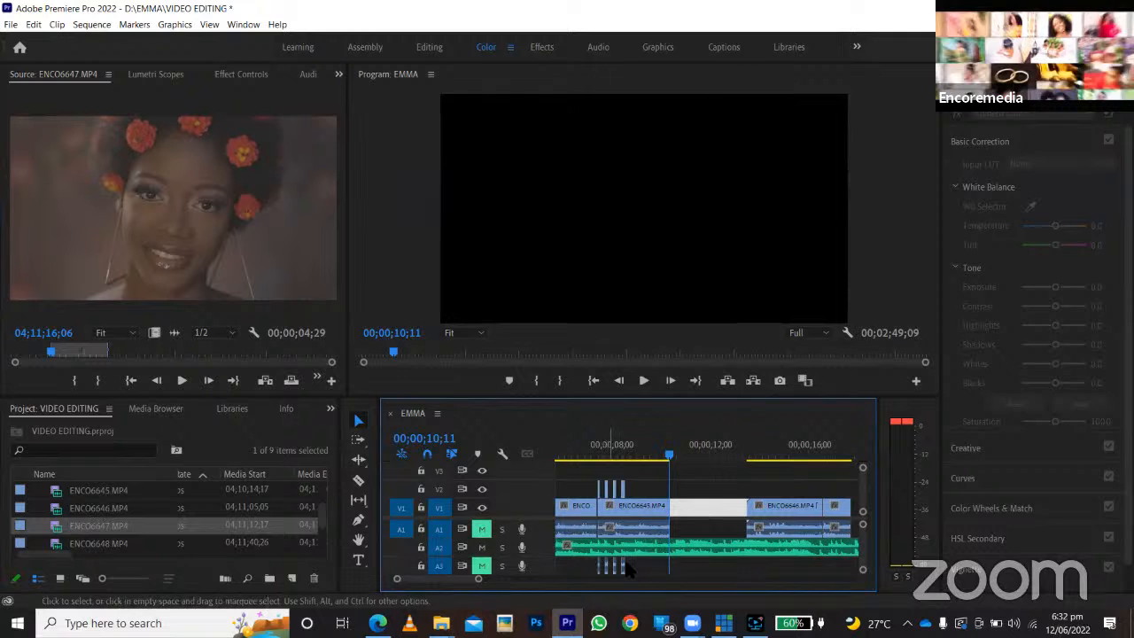
{"action": "left_click_drag", "start_coordinate": [853, 491], "coordinate": [764, 514]}
{"action": "left_click", "coordinate": [773, 487]}
{"action": "left_click", "coordinate": [814, 506]}
{"action": "key", "text": "ctrl+z"}
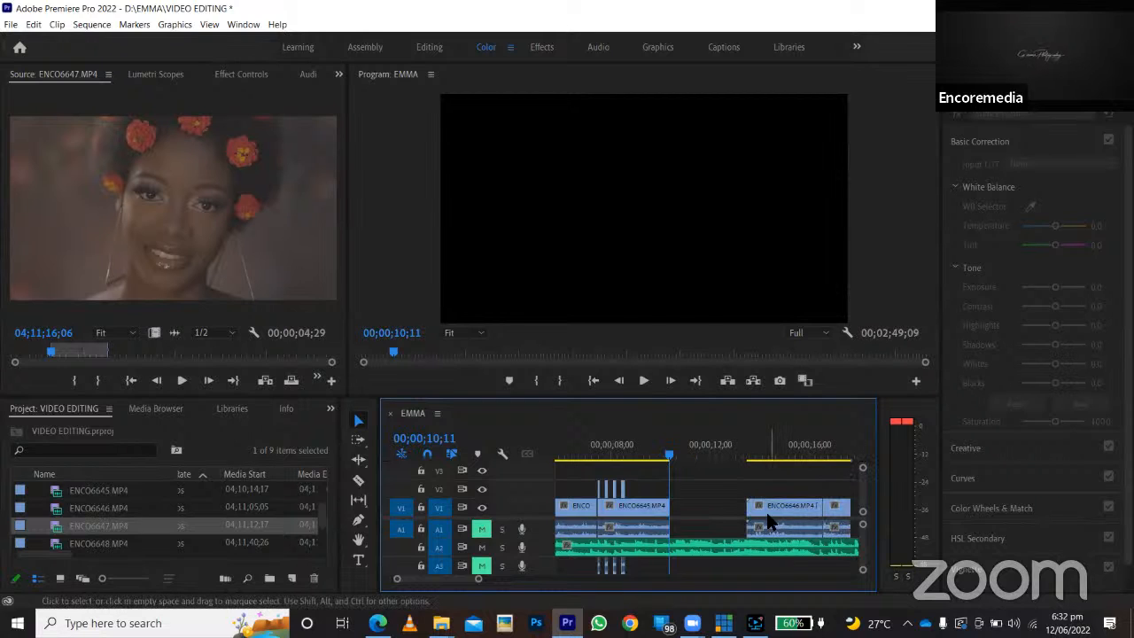
Close the V1 gap between the ENCO6645.MP4 and ENCO6646.MP4 clips by deleting it, and undo the deletion.
{"action": "left_click", "coordinate": [771, 519]}
{"action": "left_click", "coordinate": [729, 509]}
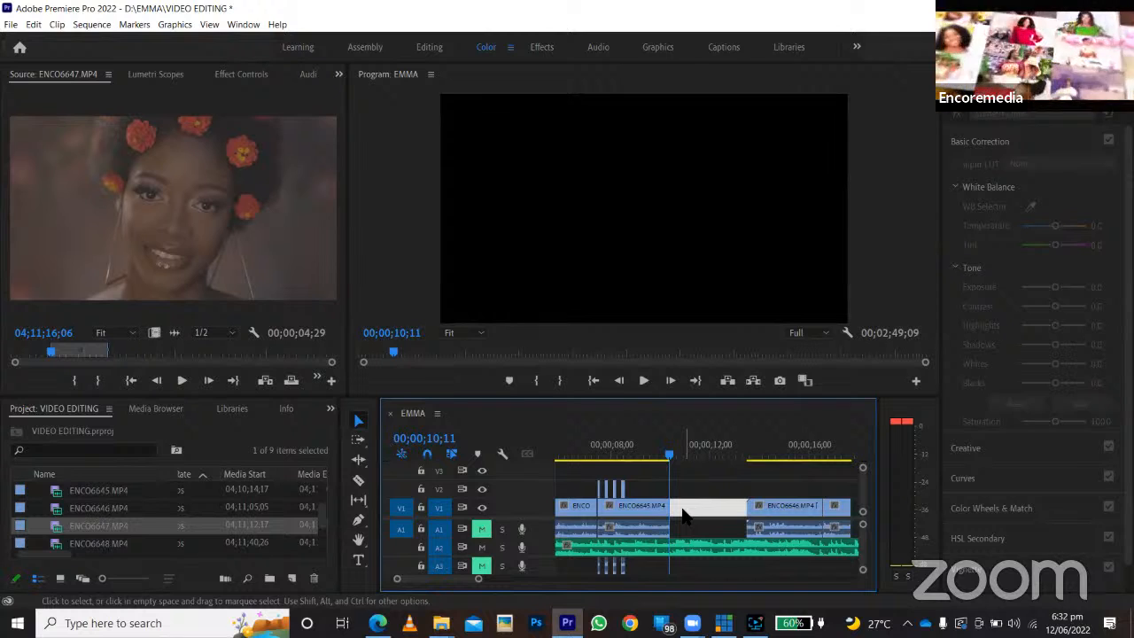
{"action": "key", "text": "Delete"}
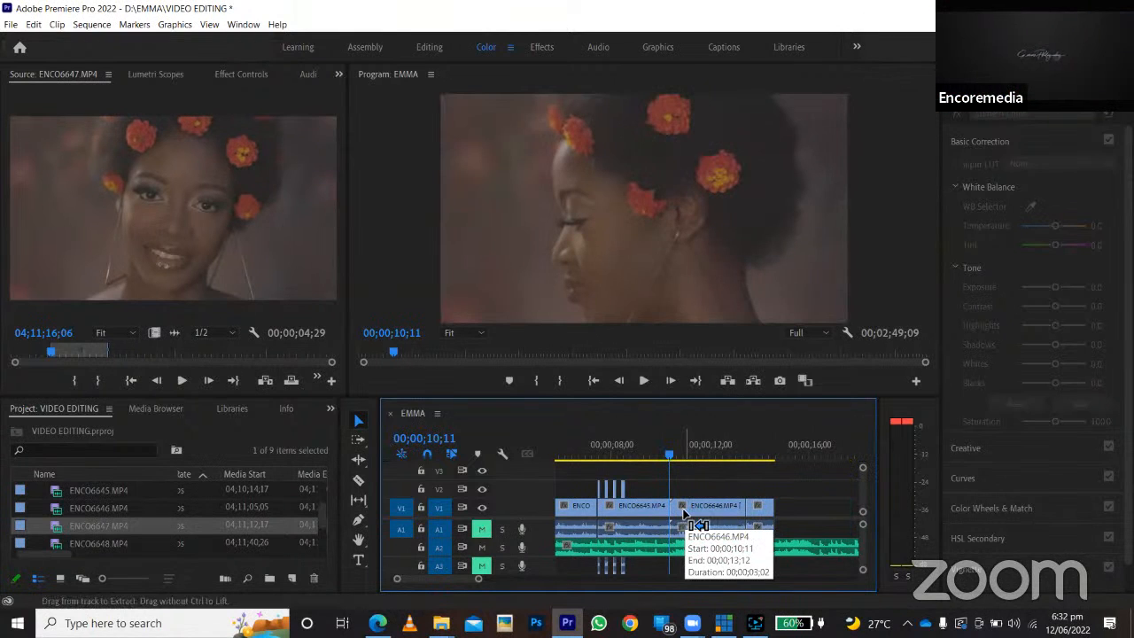
{"action": "key", "text": "ctrl+z"}
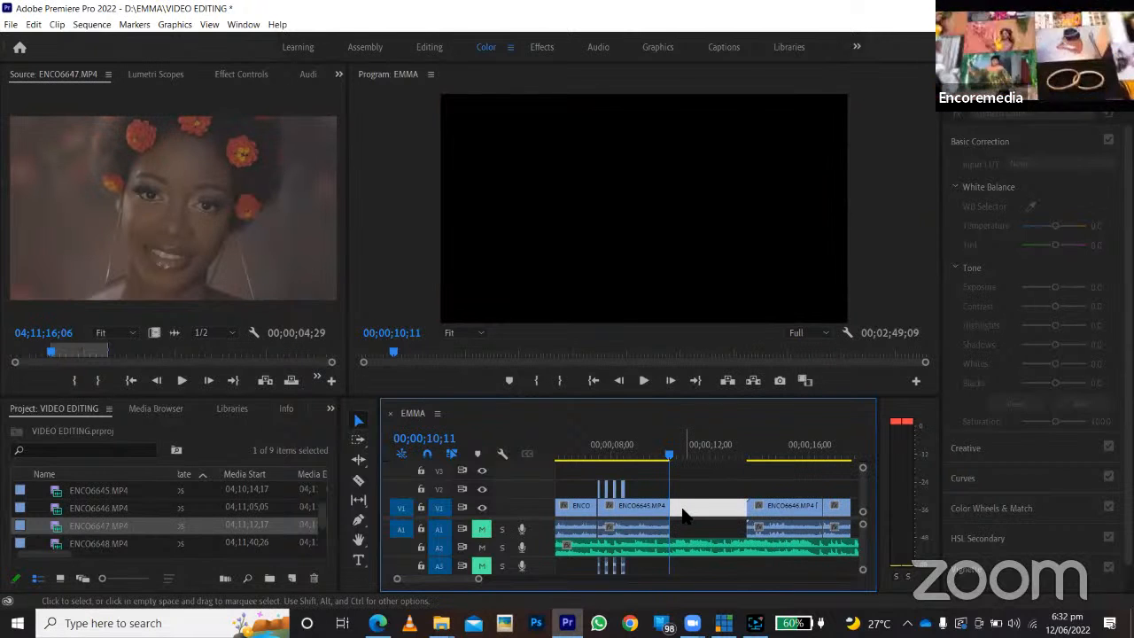
Ripple-delete the V1 gap between the ENCO6645.MP4 and ENCO6646.MP4 clips and play across the join.
{"action": "right_click", "coordinate": [682, 516]}
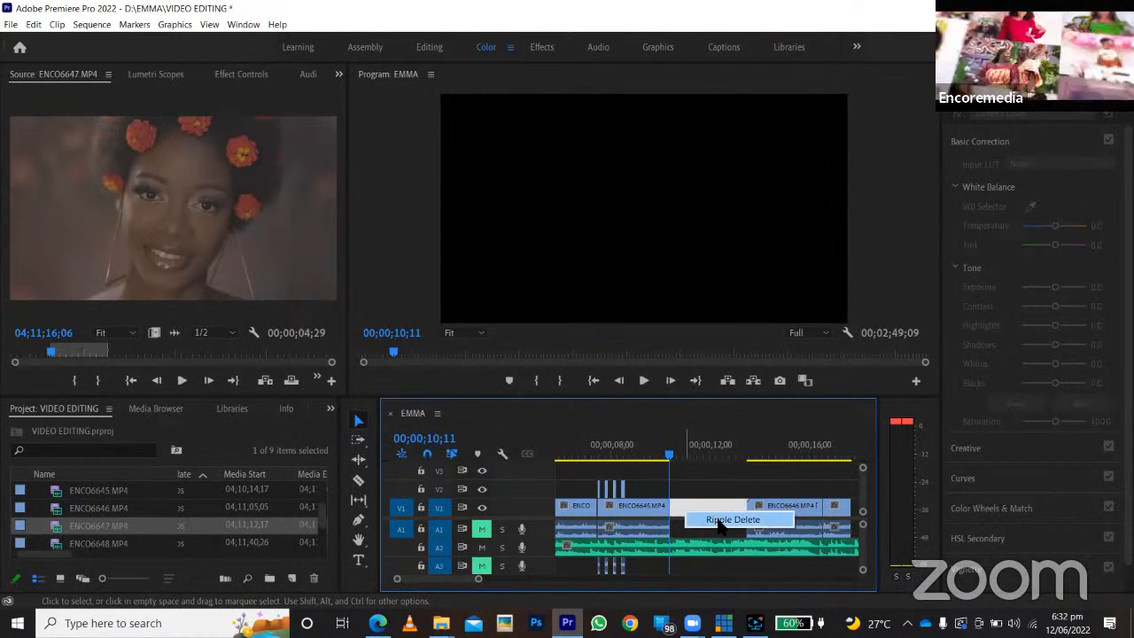
{"action": "left_click", "coordinate": [719, 521]}
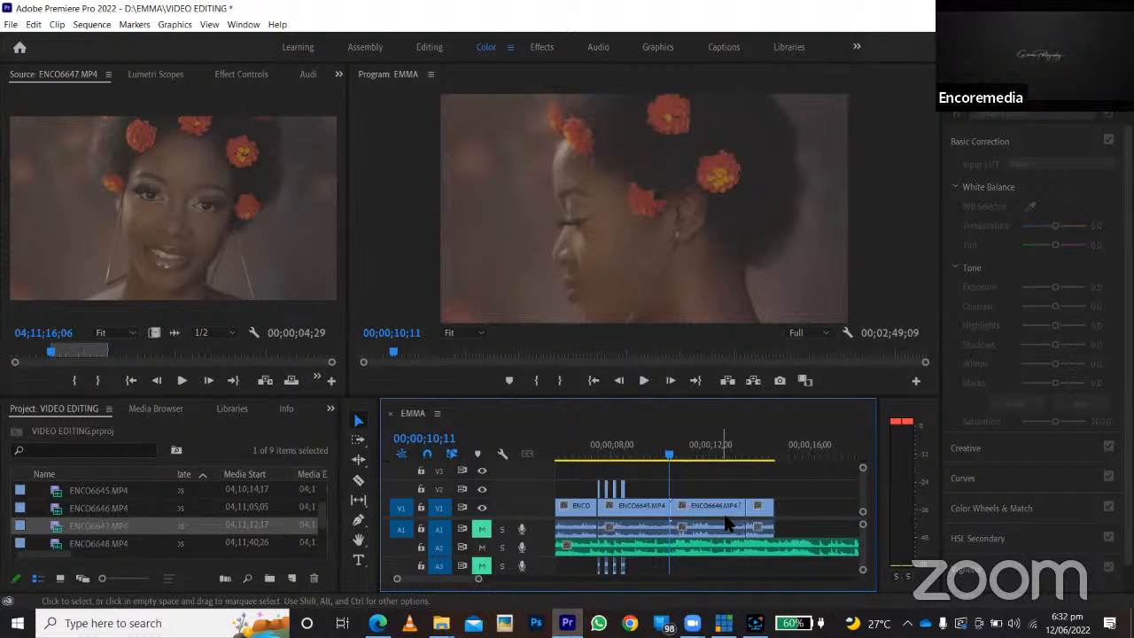
{"action": "key", "text": "space"}
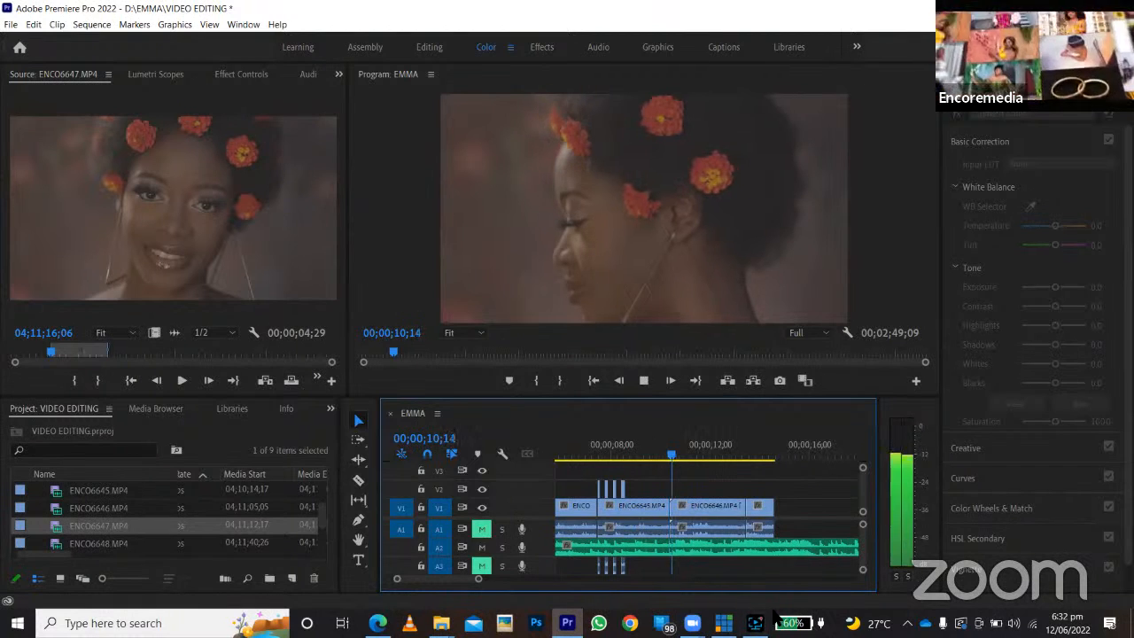
Trim the end of the first ENCO6646.MP4 clip on V1 back to about 00;00;12;16.
{"action": "left_click", "coordinate": [748, 523]}
{"action": "left_click_drag", "start_coordinate": [713, 454], "coordinate": [690, 455]}
{"action": "mouse_move", "coordinate": [681, 509]}
{"action": "left_mouse_down"}
{"action": "mouse_move", "coordinate": [703, 506]}
{"action": "mouse_move", "coordinate": [678, 504]}
{"action": "mouse_move", "coordinate": [696, 507]}
{"action": "mouse_move", "coordinate": [690, 518]}
{"action": "left_mouse_up"}
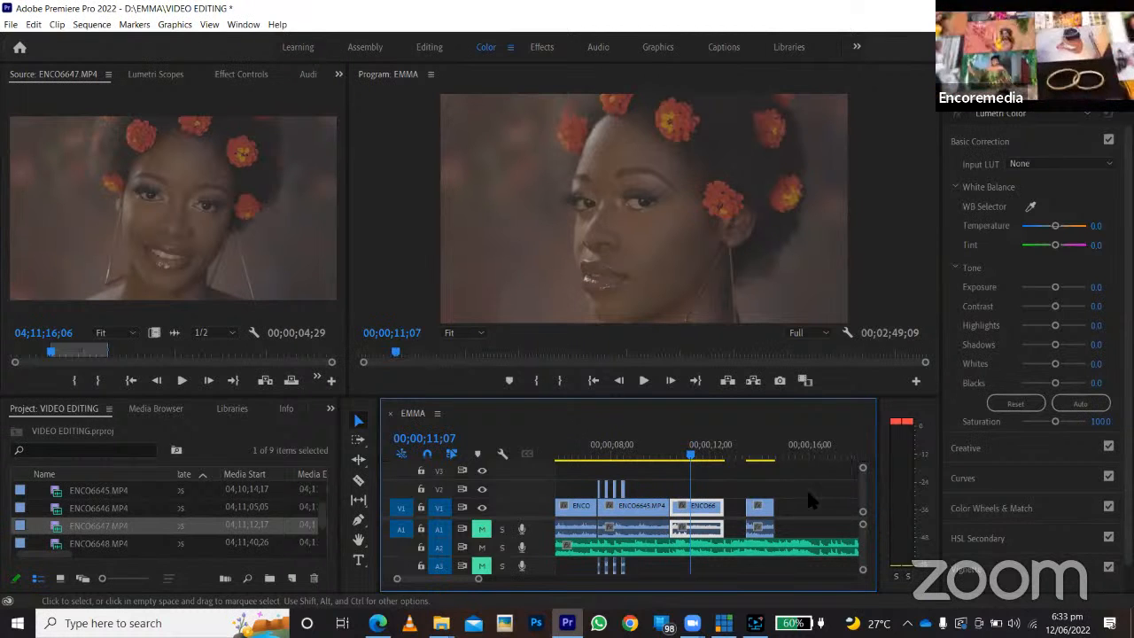
Split the shortened ENCO6646.MP4 clip on V1 with the Razor at 00;00;11;15.
{"action": "left_click_drag", "start_coordinate": [684, 455], "coordinate": [678, 456]}
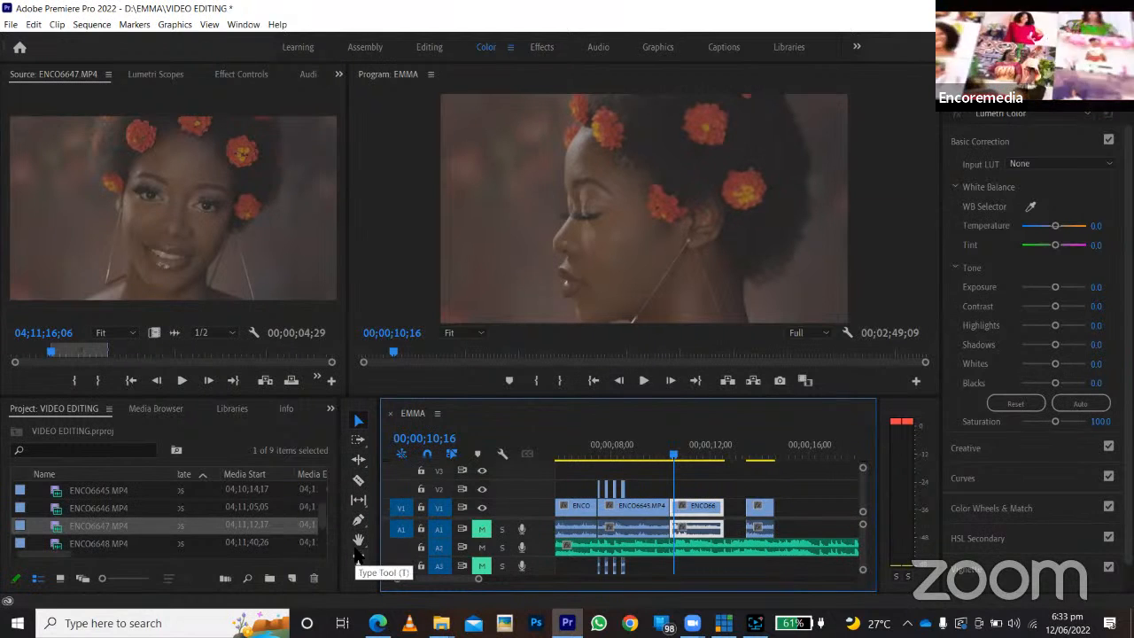
{"action": "left_click", "coordinate": [363, 586]}
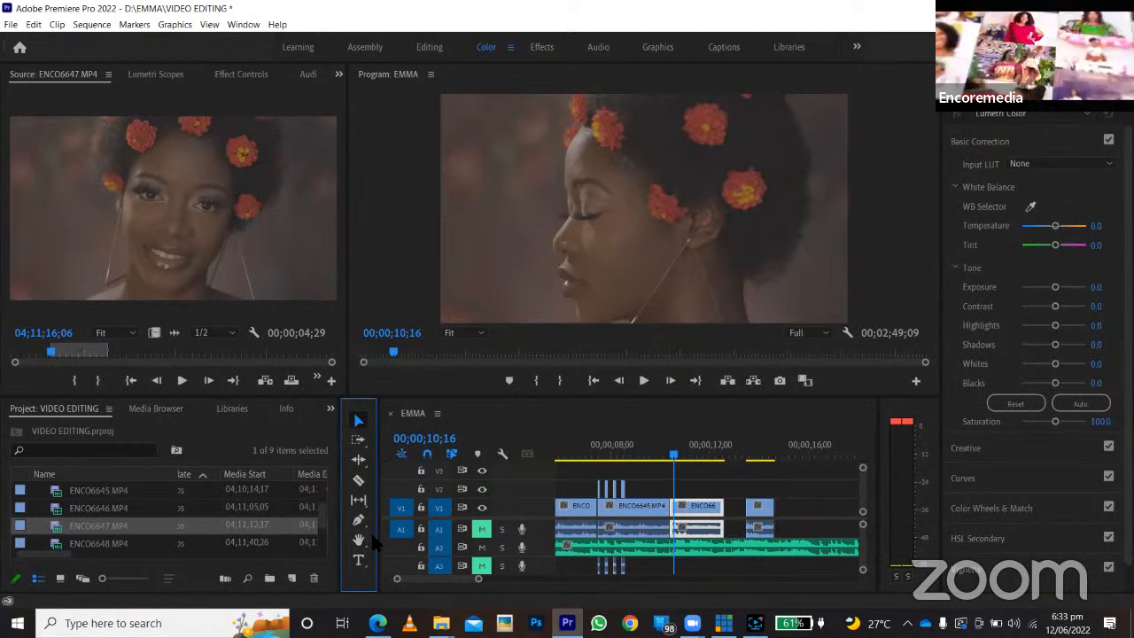
{"action": "left_click", "coordinate": [364, 470]}
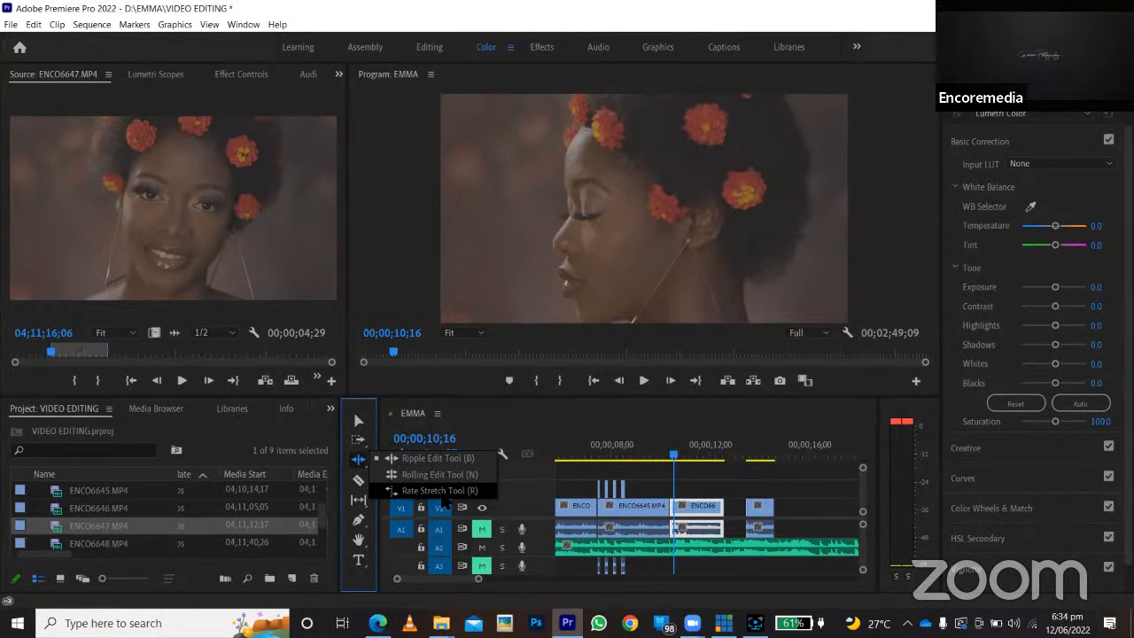
{"action": "left_click", "coordinate": [676, 465]}
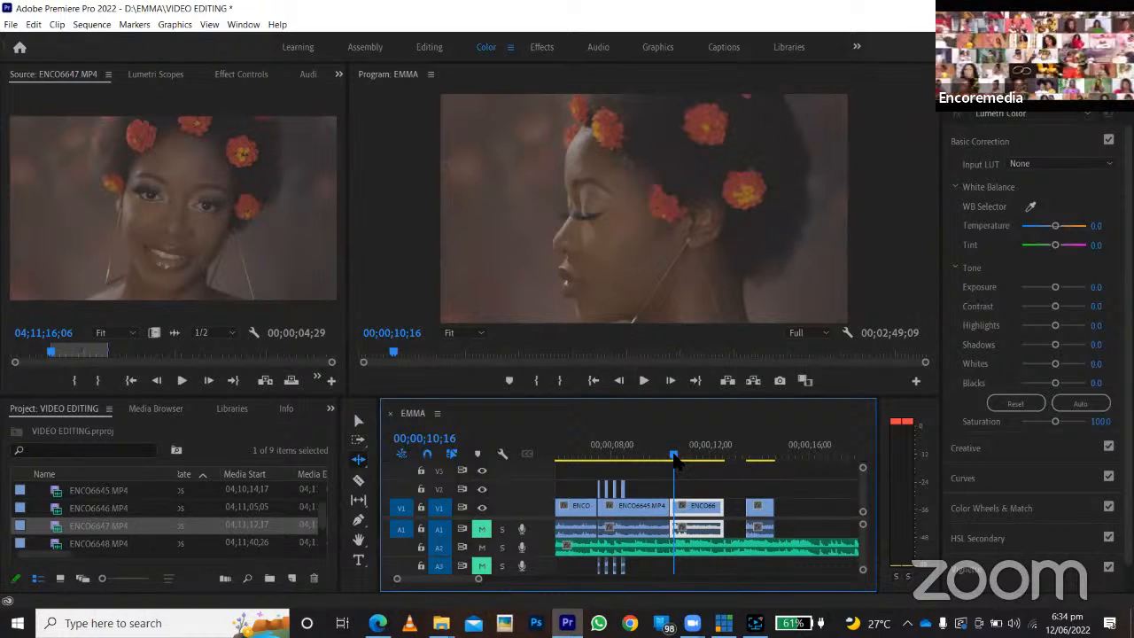
{"action": "left_click_drag", "start_coordinate": [676, 465], "coordinate": [703, 467]}
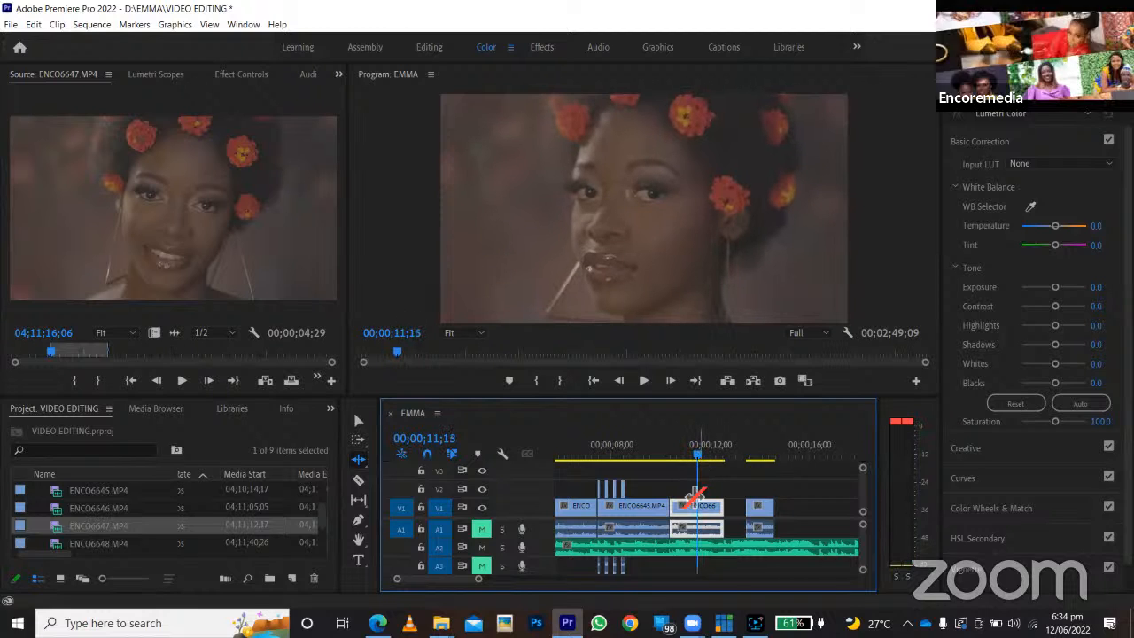
{"action": "key", "text": "c"}
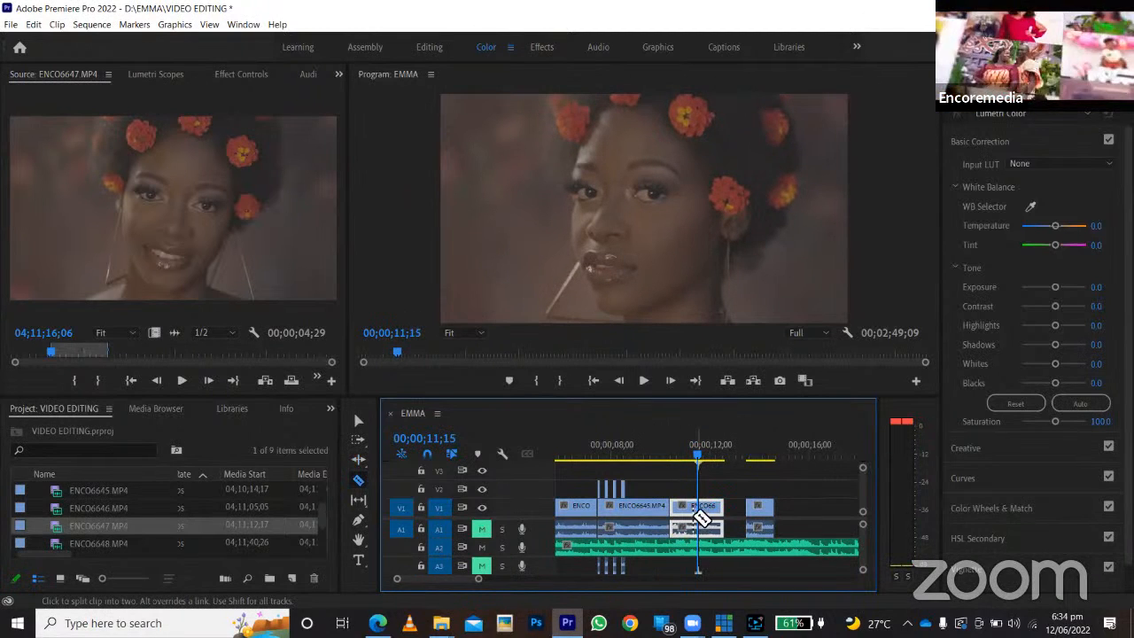
{"action": "left_click", "coordinate": [699, 510]}
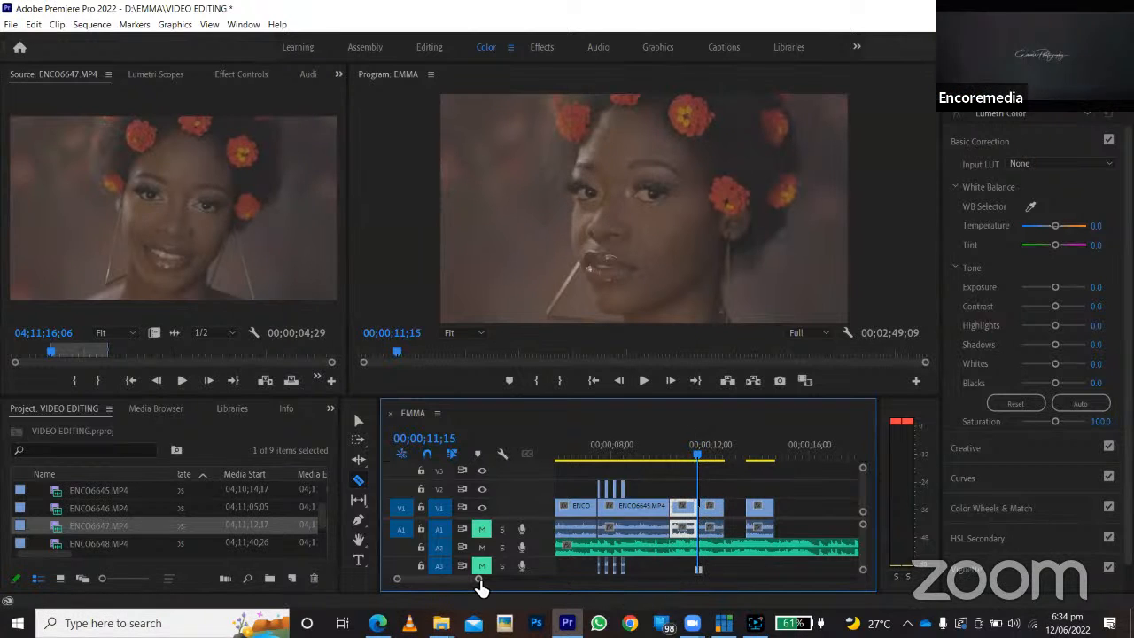
Speed up the first ENCO6646.MP4 piece with Rate Stretch by shortening it to about 00;00;10;15, and preview it from 00;00;10;10.
{"action": "left_click_drag", "start_coordinate": [477, 580], "coordinate": [450, 586]}
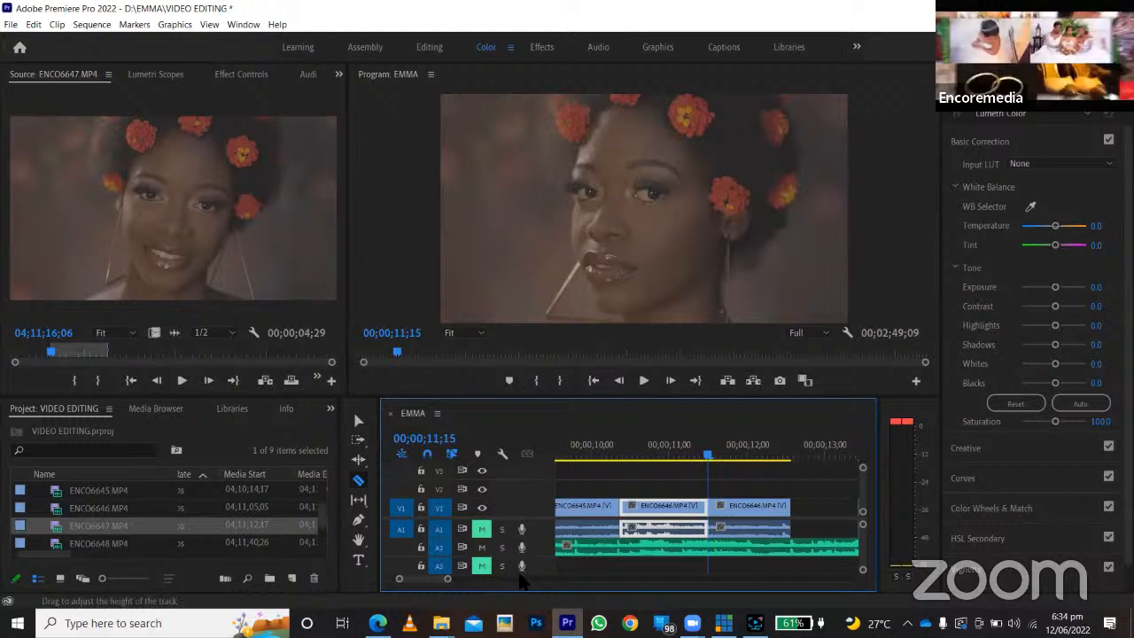
{"action": "left_click", "coordinate": [358, 459]}
{"action": "left_click", "coordinate": [362, 462]}
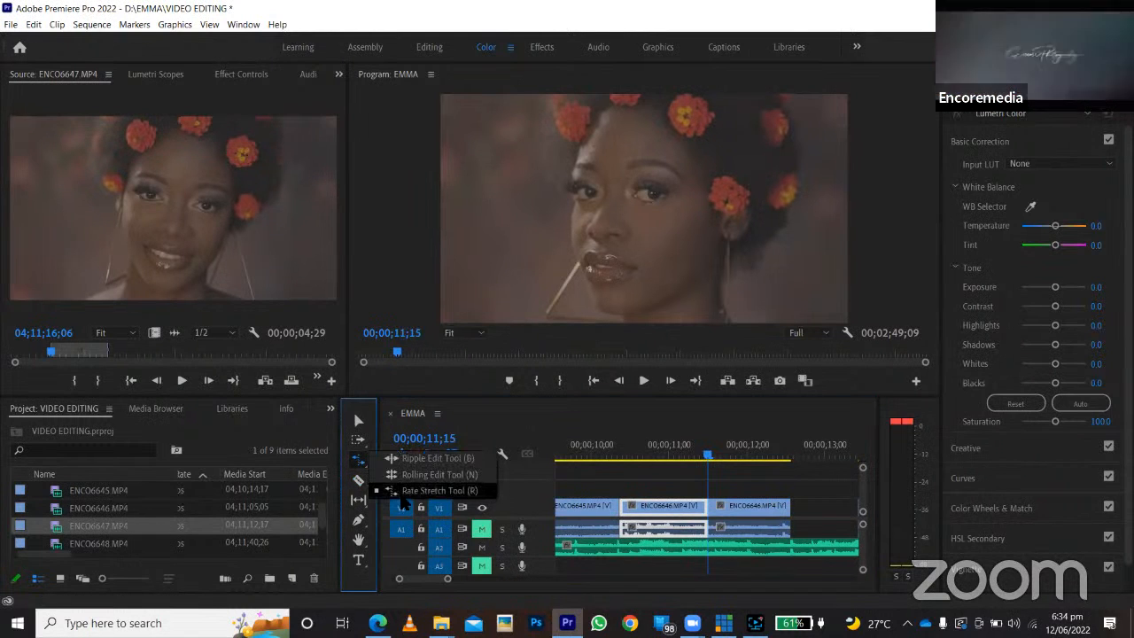
{"action": "left_click", "coordinate": [403, 493]}
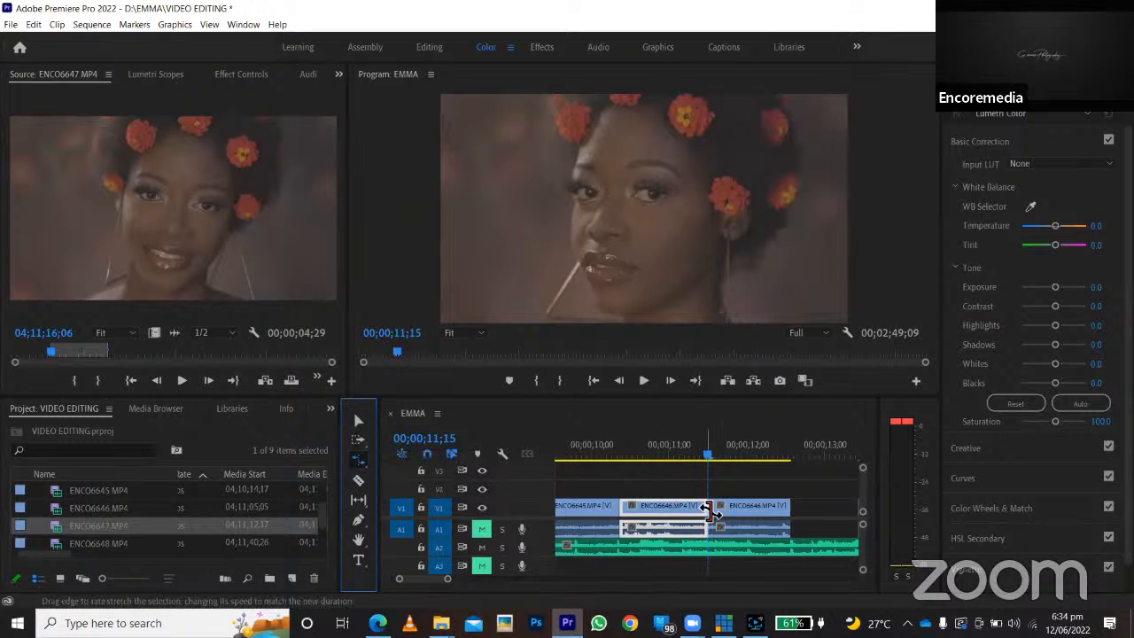
{"action": "left_click_drag", "start_coordinate": [703, 510], "coordinate": [629, 511]}
{"action": "left_click", "coordinate": [618, 454]}
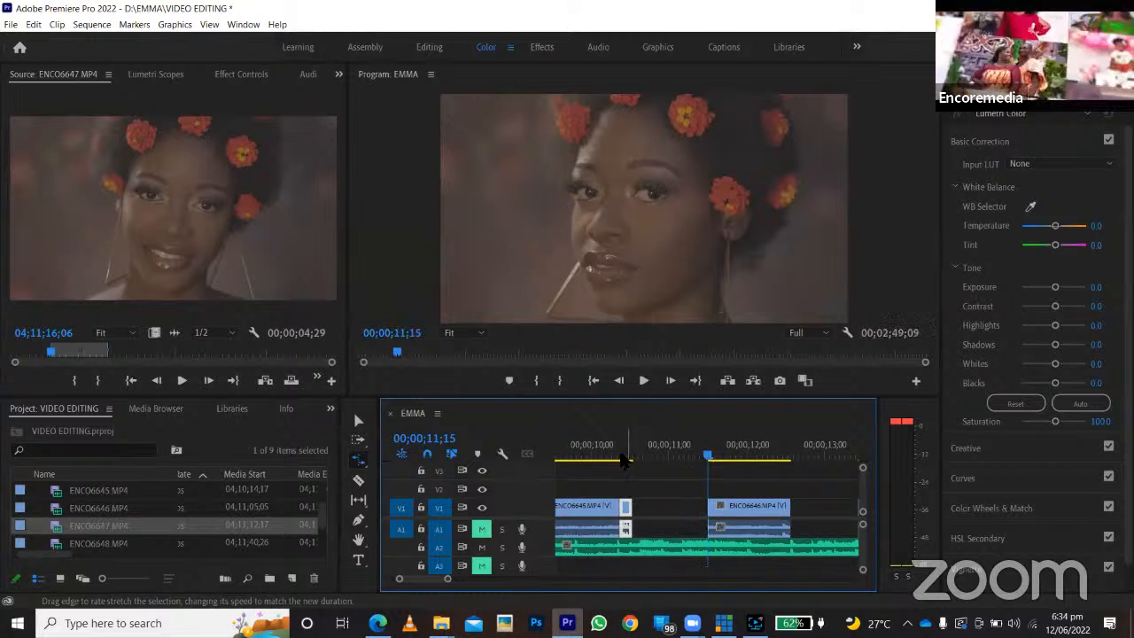
{"action": "key", "text": "space"}
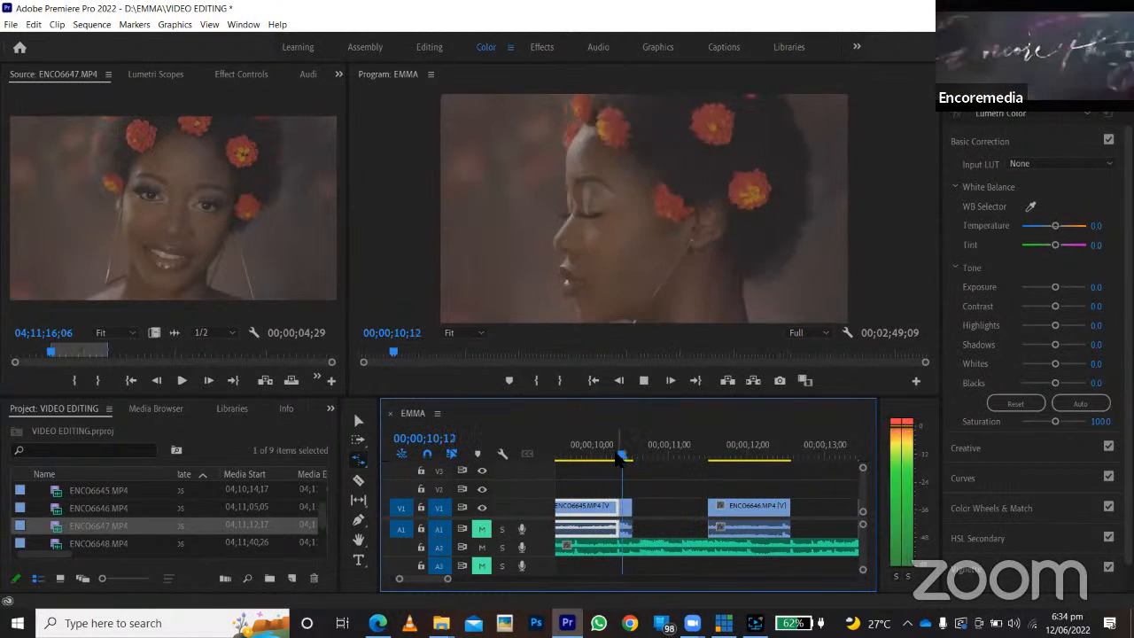
{"action": "left_click", "coordinate": [618, 457]}
{"action": "key", "text": "space"}
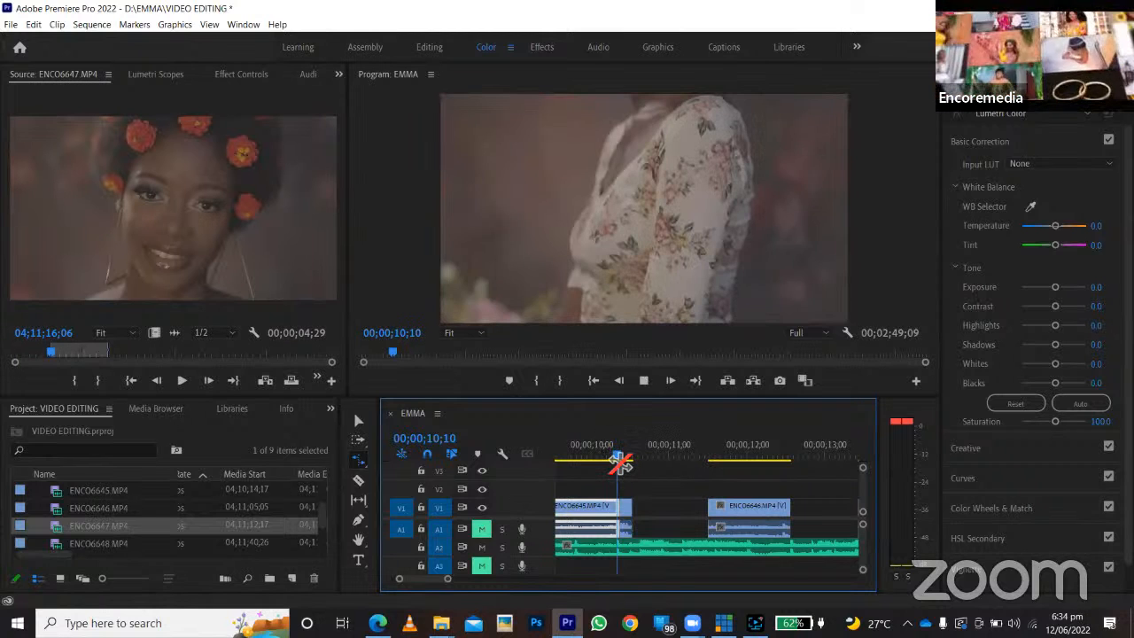
{"action": "key", "text": "space"}
Rate-stretch the end of the sped-up ENCO6646.MP4 piece to about 00;00;10;23 for 283.33% speed, and check the cut into it.
{"action": "left_click_drag", "start_coordinate": [646, 509], "coordinate": [638, 510]}
{"action": "left_click", "coordinate": [659, 514]}
{"action": "left_click_drag", "start_coordinate": [449, 585], "coordinate": [427, 585]}
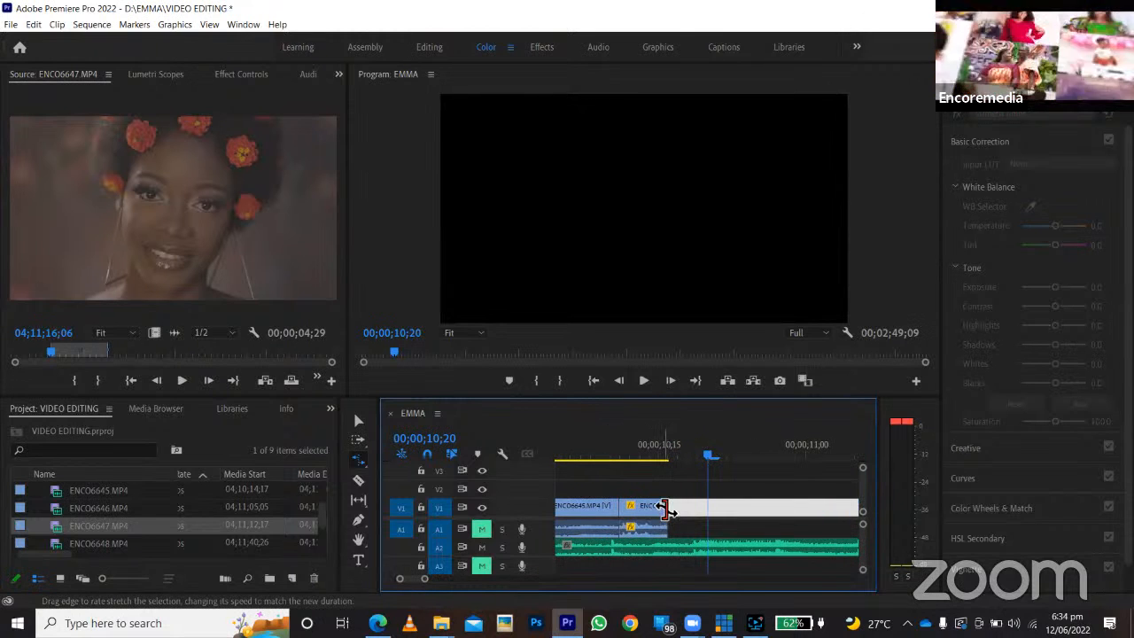
{"action": "left_click_drag", "start_coordinate": [666, 510], "coordinate": [734, 508]}
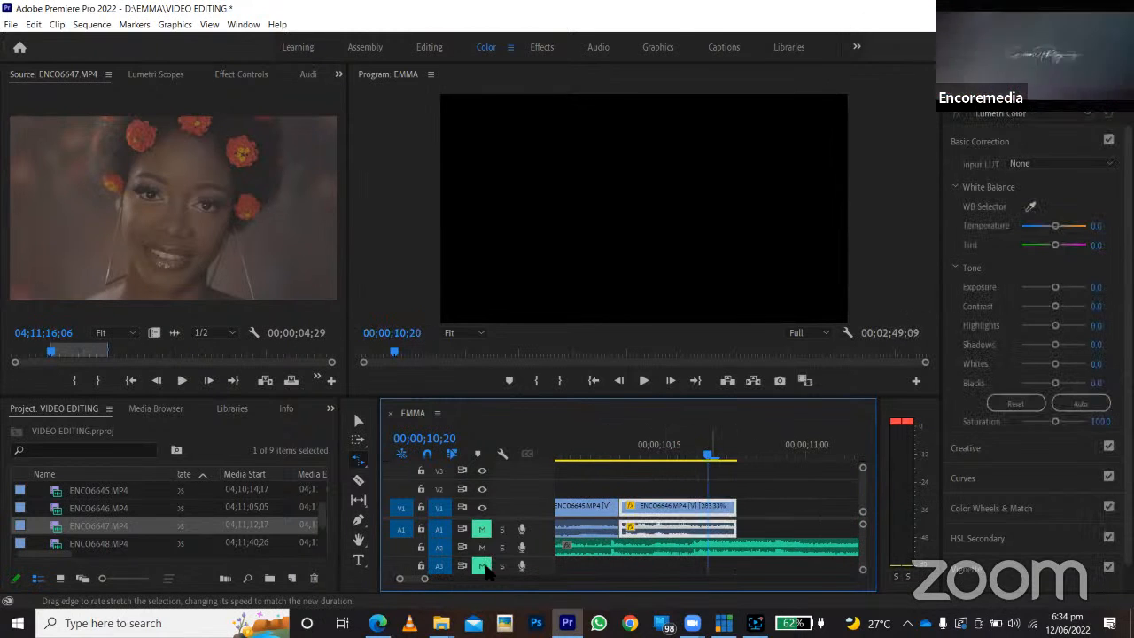
{"action": "left_click_drag", "start_coordinate": [425, 582], "coordinate": [445, 585]}
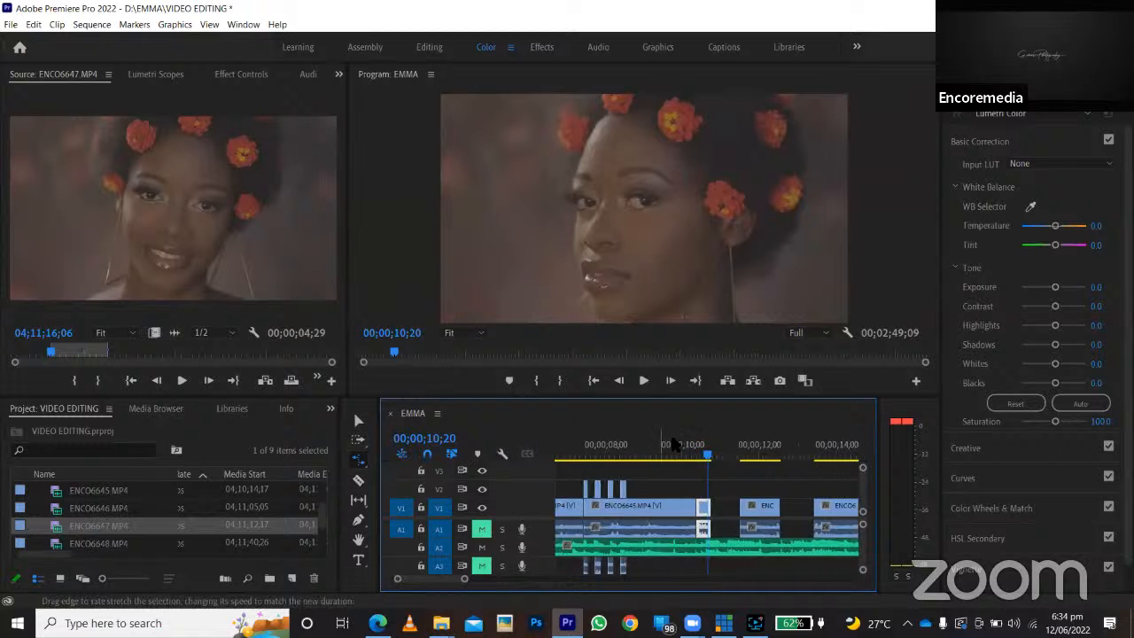
{"action": "left_click_drag", "start_coordinate": [705, 452], "coordinate": [691, 453]}
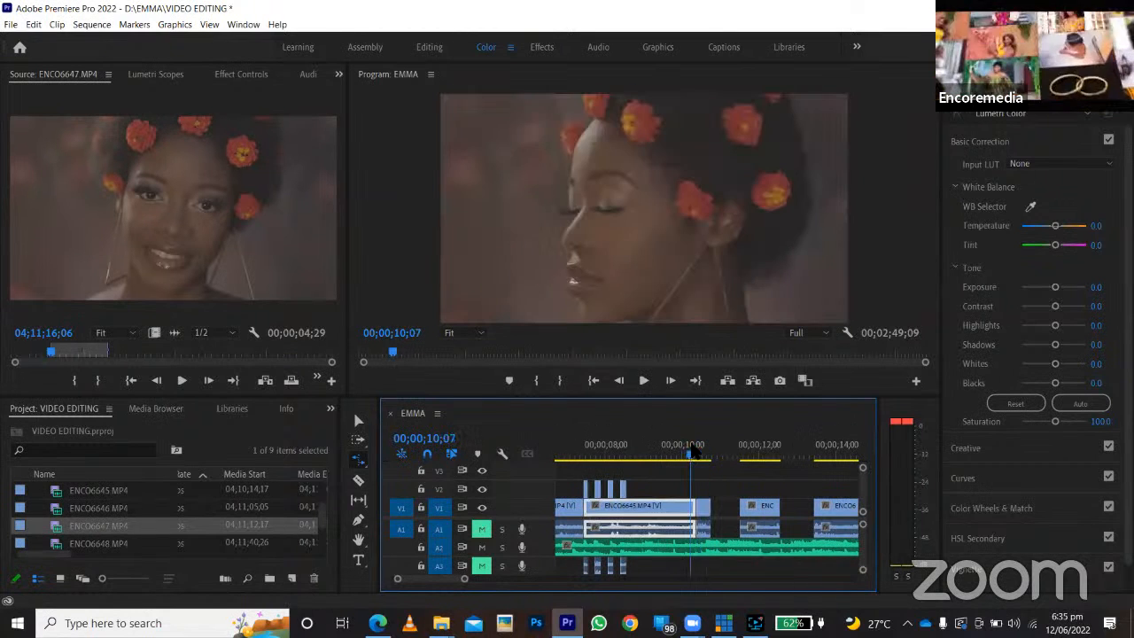
{"action": "left_click", "coordinate": [691, 446]}
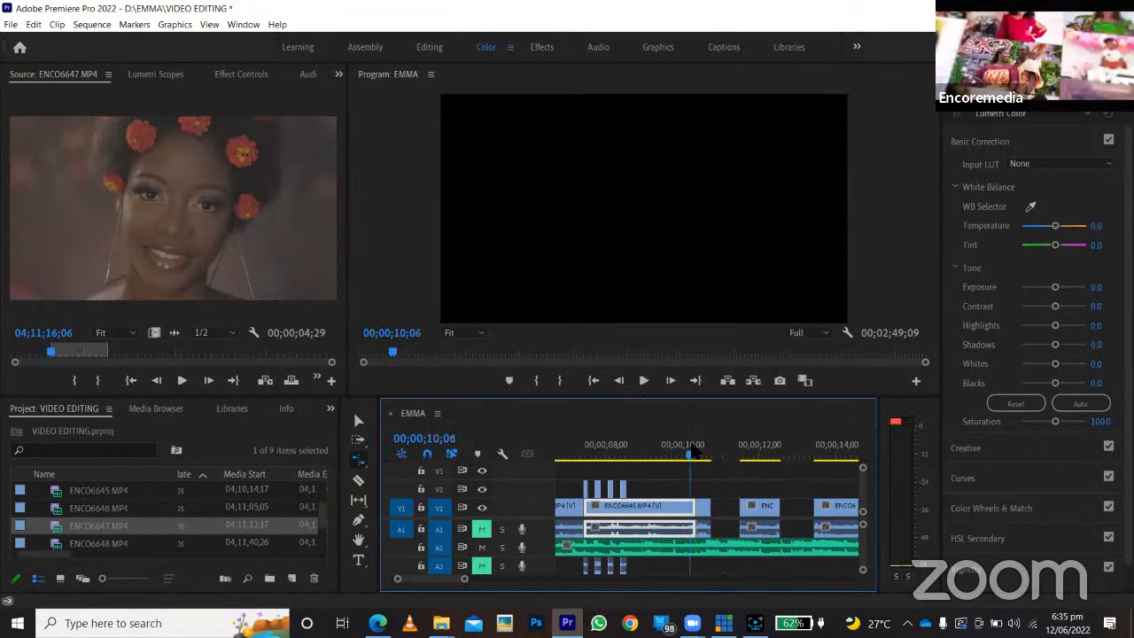
Close the two V1 gaps before and after the second ENCO6646.MP4 piece by deleting them.
{"action": "left_click_drag", "start_coordinate": [695, 452], "coordinate": [723, 453]}
{"action": "left_click", "coordinate": [732, 521]}
{"action": "left_click", "coordinate": [731, 514]}
{"action": "key", "text": "Delete"}
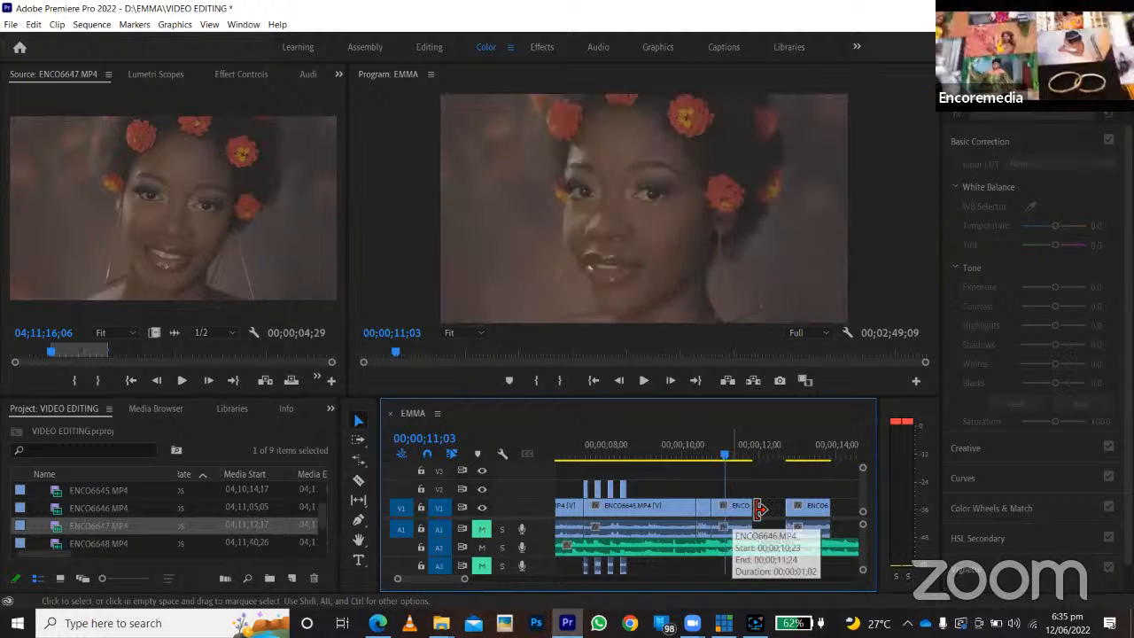
{"action": "left_click", "coordinate": [760, 510]}
{"action": "key", "text": "Delete"}
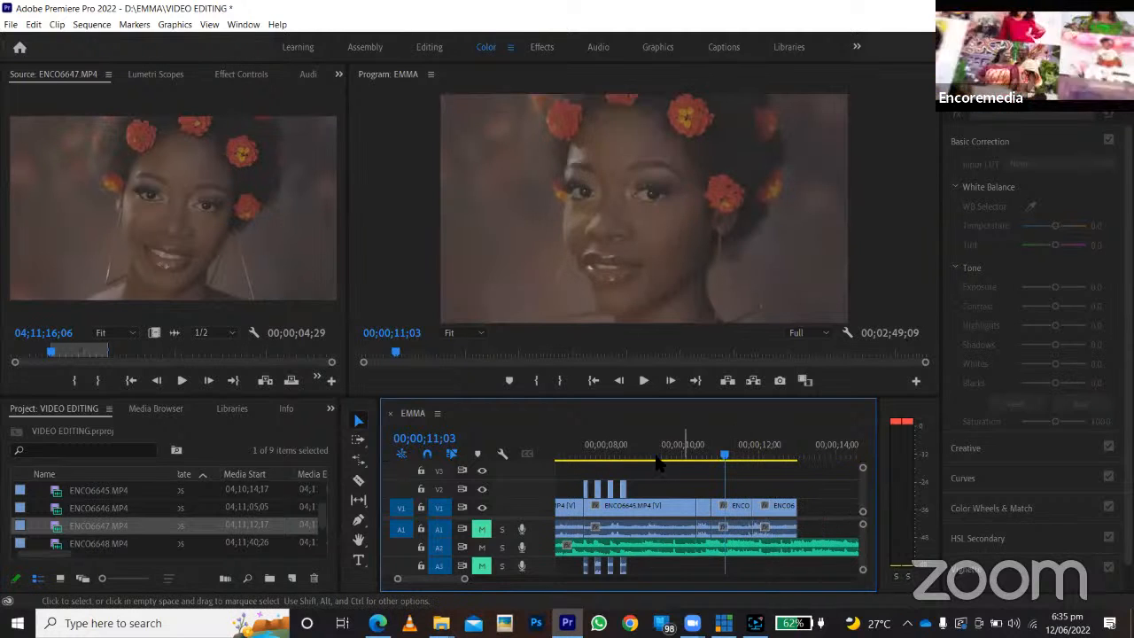
Play the EMMA sequence from its beginning to review the edited cuts.
{"action": "key", "text": "Home"}
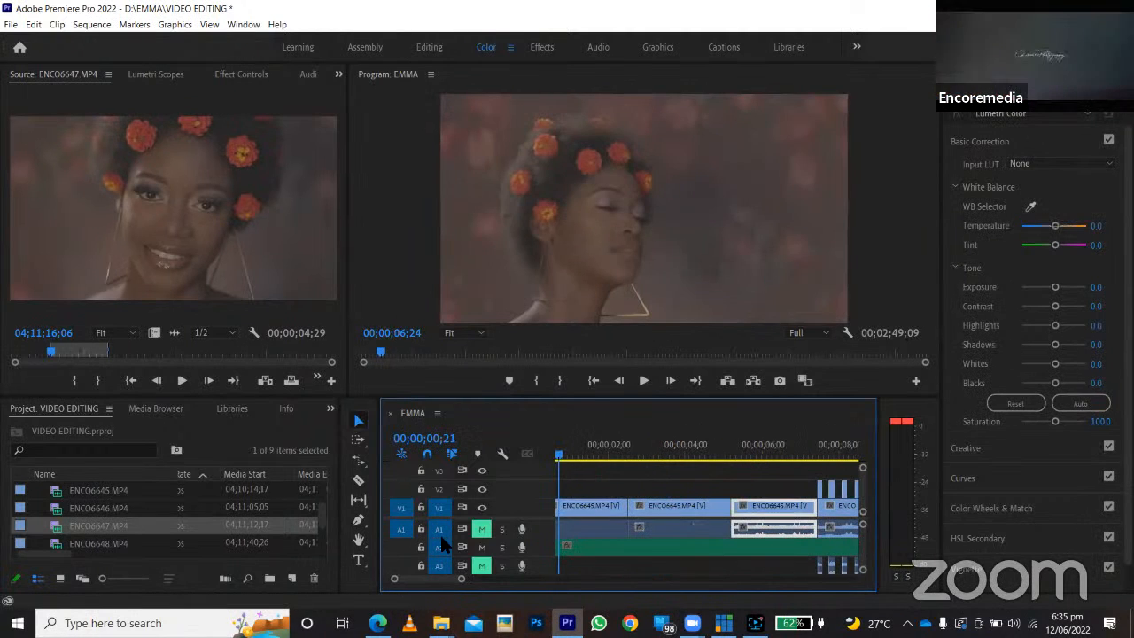
{"action": "left_click", "coordinate": [572, 509]}
{"action": "key", "text": "Home"}
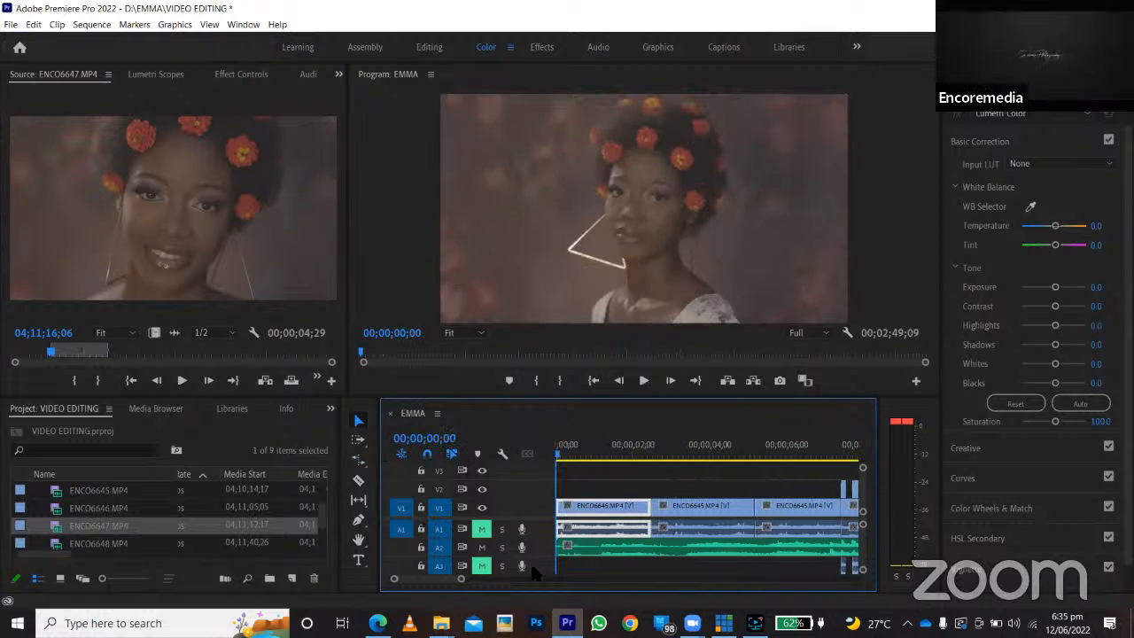
{"action": "key", "text": "space"}
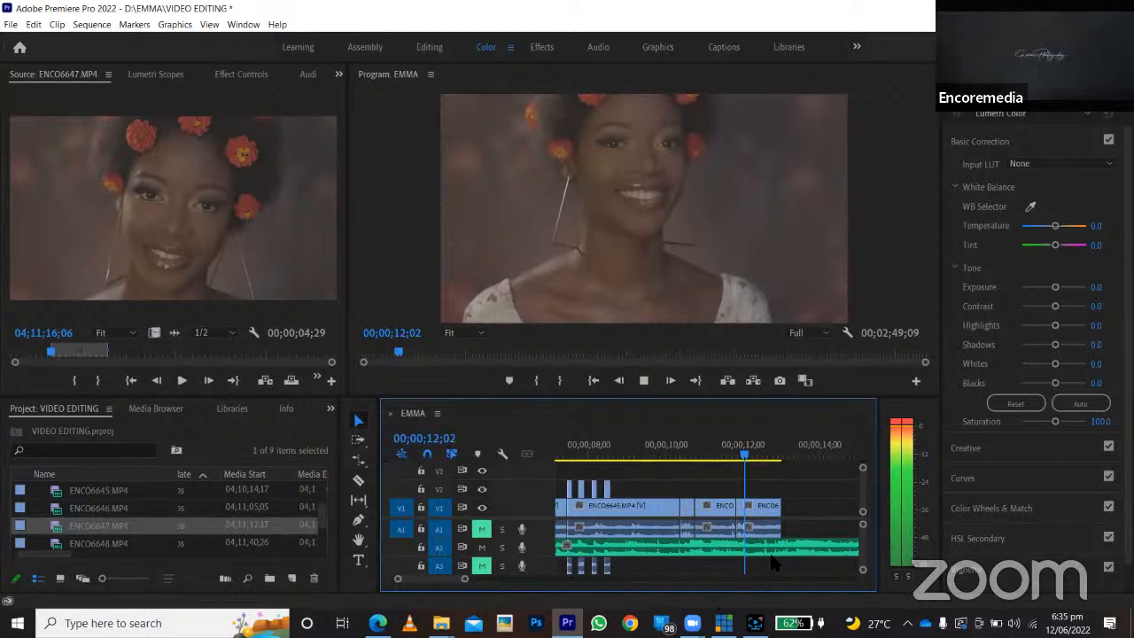
Slow down the last ENCO6646.MP4 clip on V1 by rate-stretching its end to about 00;00;13;27, and preview it.
{"action": "left_click", "coordinate": [741, 452]}
{"action": "key", "text": "r"}
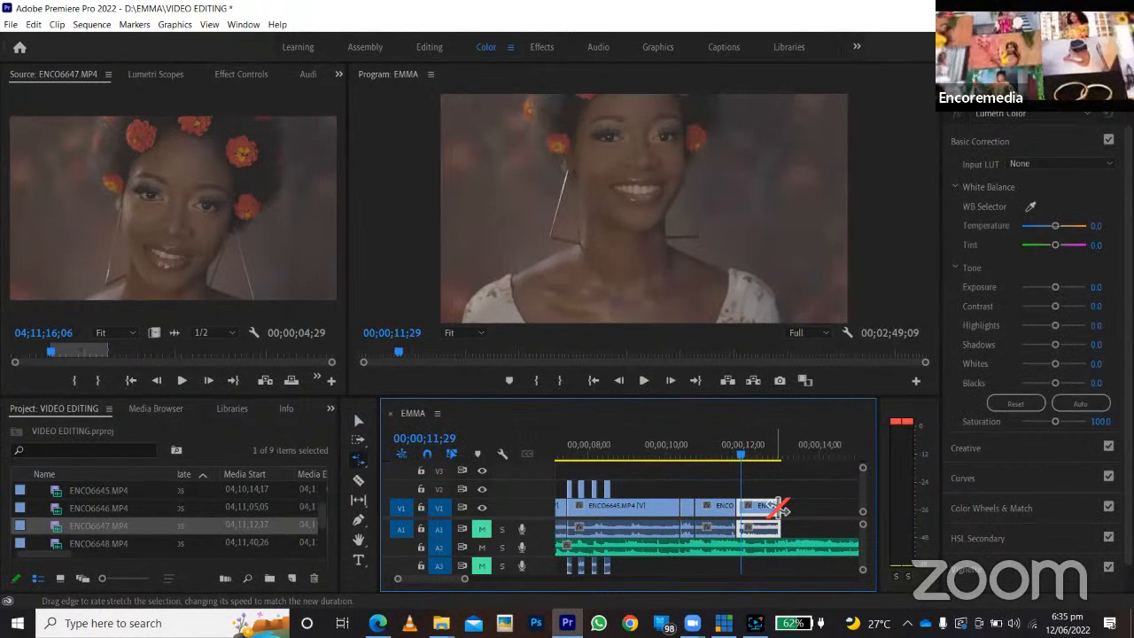
{"action": "left_click_drag", "start_coordinate": [781, 508], "coordinate": [815, 509]}
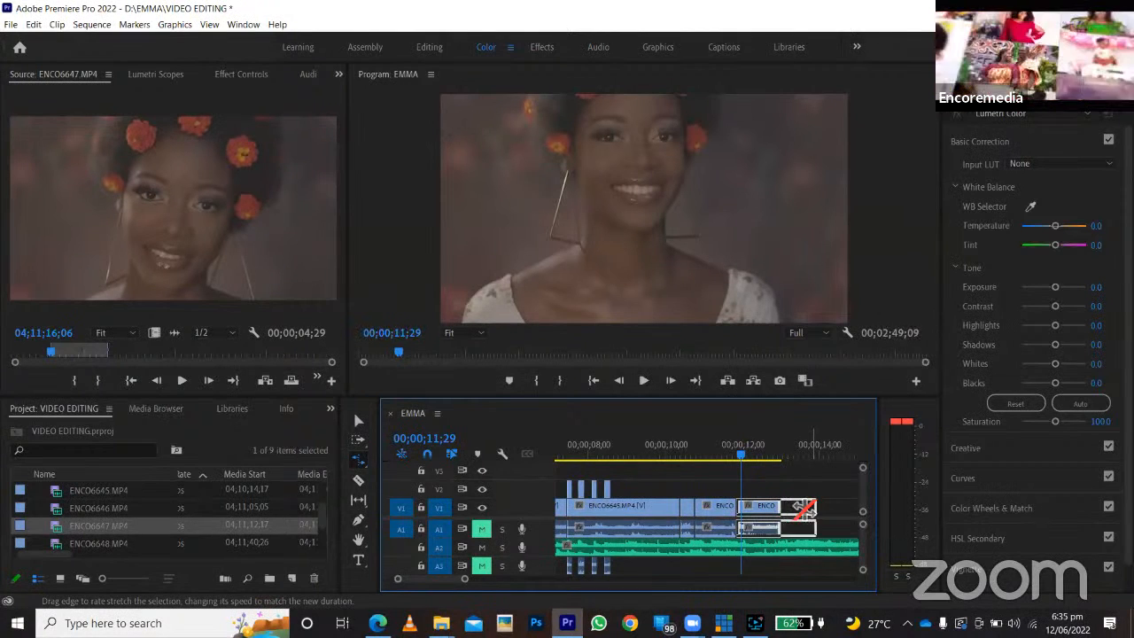
{"action": "key", "text": "space"}
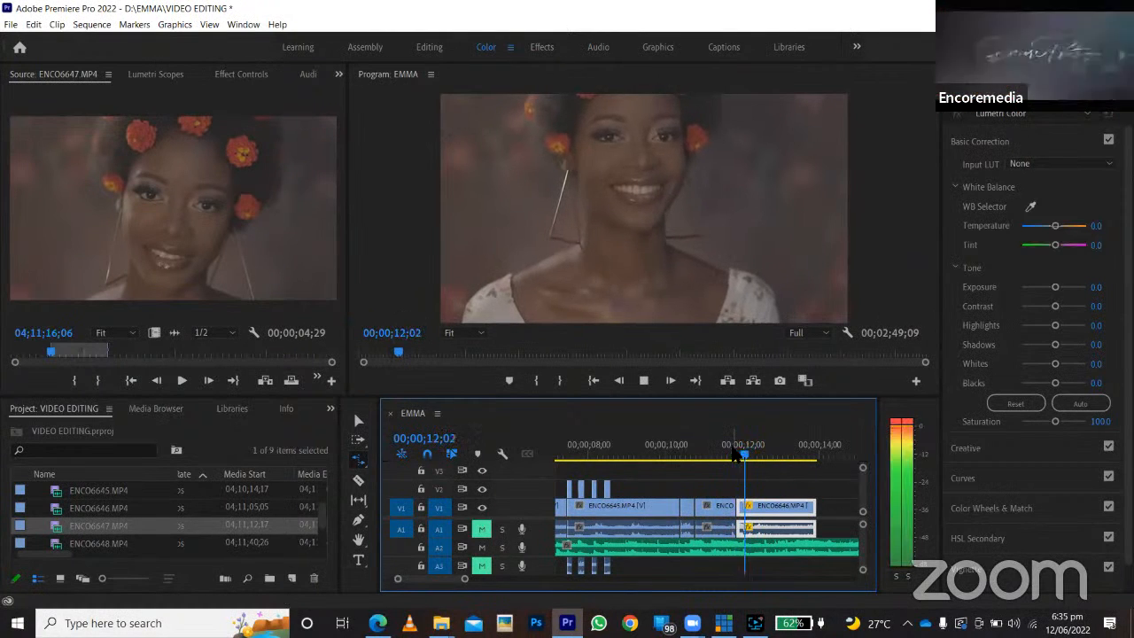
{"action": "left_click", "coordinate": [734, 455]}
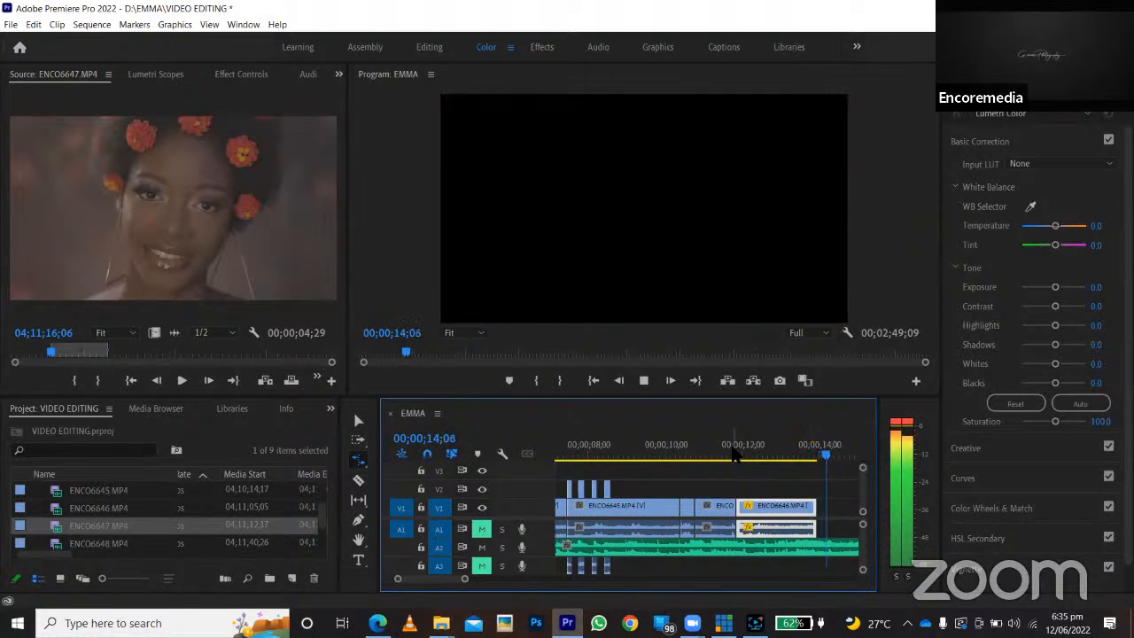
{"action": "key", "text": "space"}
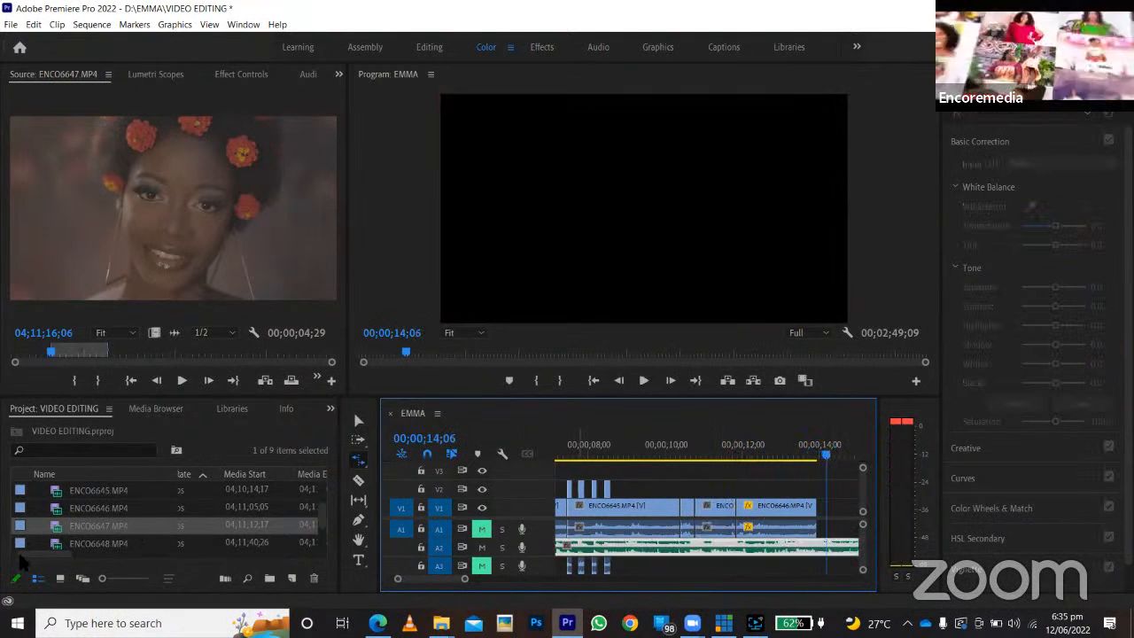
Open ENCO6649.MP4 from the project in the source monitor and skim through its footage.
{"action": "scroll", "coordinate": [82, 529], "scroll_direction": "down", "scroll_amount": 2}
{"action": "double_click", "coordinate": [83, 525]}
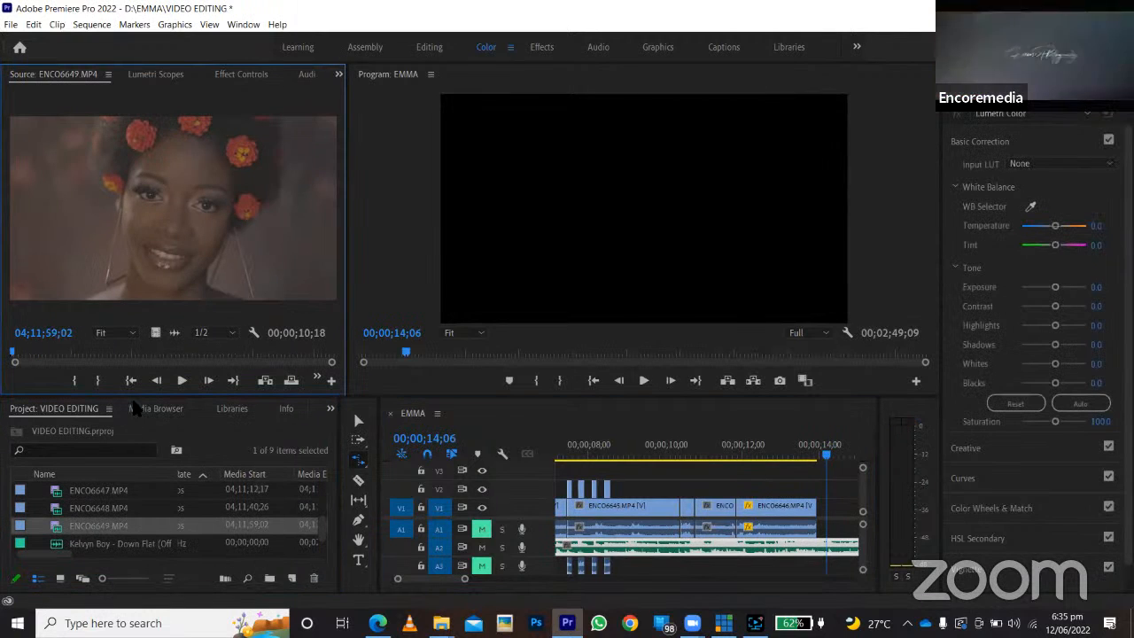
{"action": "left_click_drag", "start_coordinate": [117, 349], "coordinate": [197, 366]}
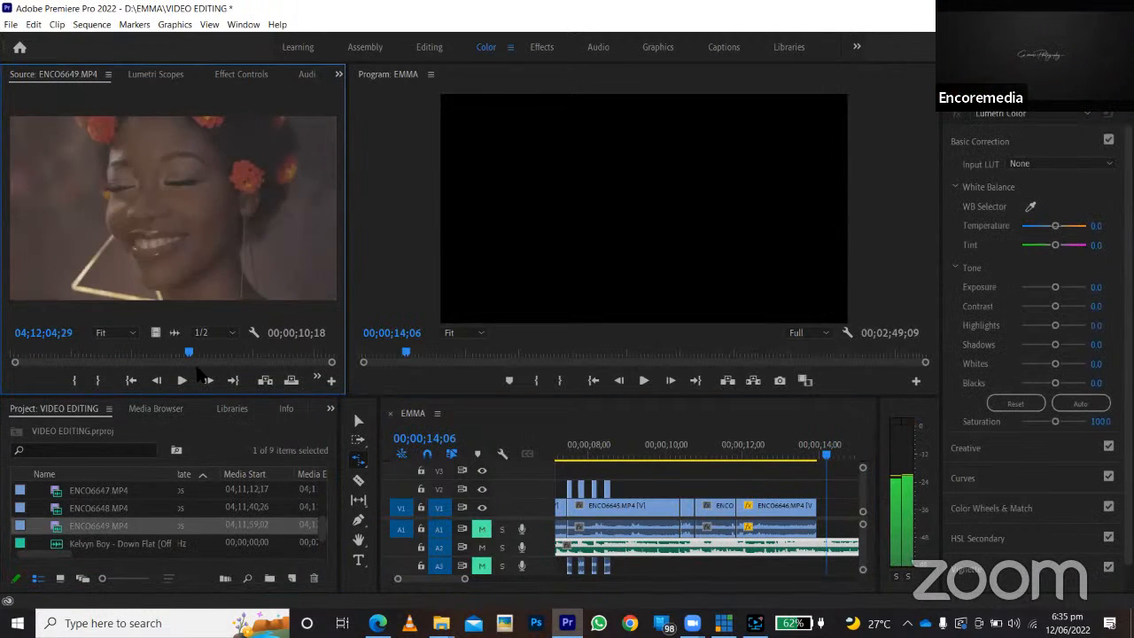
Mark a 22-frame range of ENCO6648.MP4 ending at 04;11;54;19 and place it right after the last clip on V1.
{"action": "double_click", "coordinate": [98, 508]}
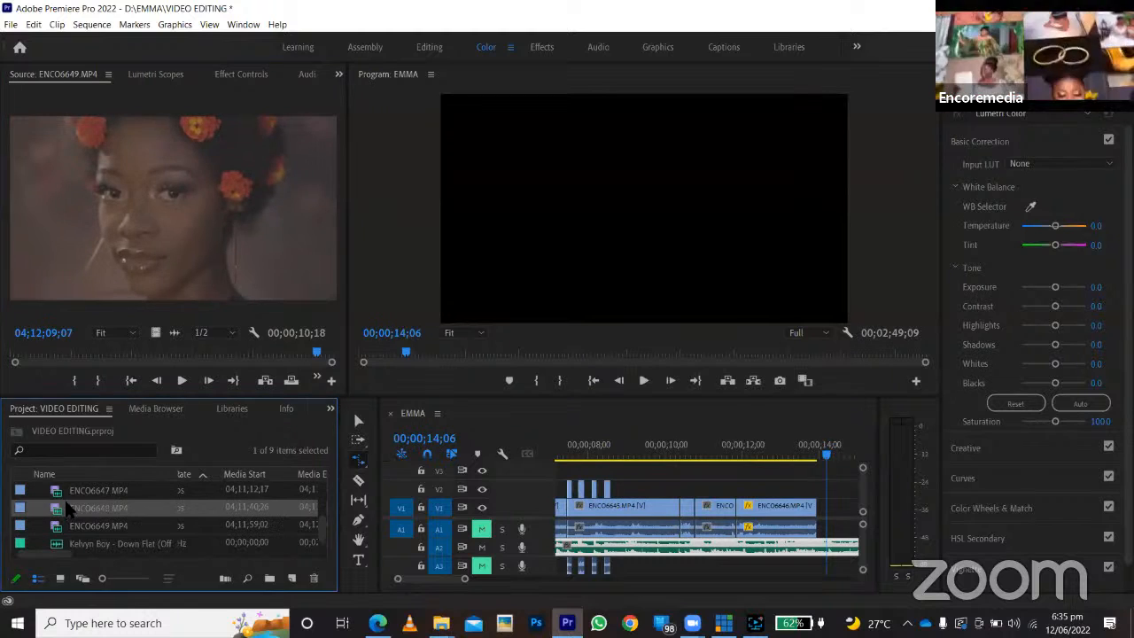
{"action": "left_click_drag", "start_coordinate": [112, 347], "coordinate": [253, 355]}
{"action": "left_click", "coordinate": [74, 380]}
{"action": "left_click", "coordinate": [99, 380]}
{"action": "left_click_drag", "start_coordinate": [156, 331], "coordinate": [833, 510]}
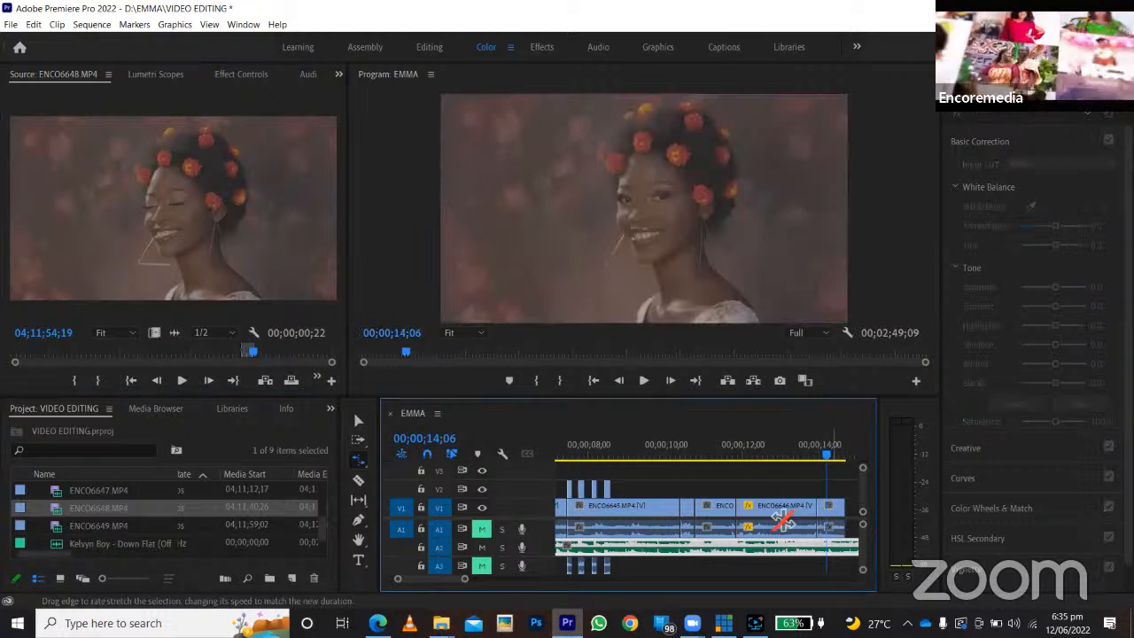
Slow down the ENCO6648.MP4 clip at the end of V1 by rate-stretching its end to about 00;00;15;07, and preview it.
{"action": "scroll", "coordinate": [785, 519], "scroll_direction": "right", "scroll_amount": 1}
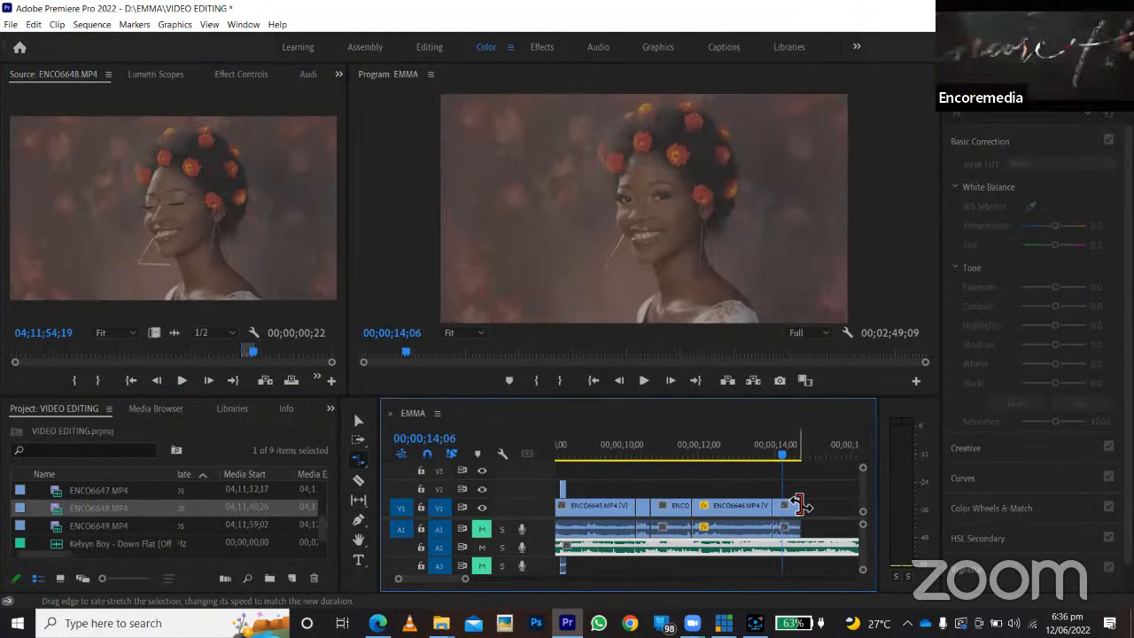
{"action": "left_click_drag", "start_coordinate": [800, 504], "coordinate": [823, 504]}
{"action": "left_click", "coordinate": [765, 452]}
{"action": "key", "text": "space"}
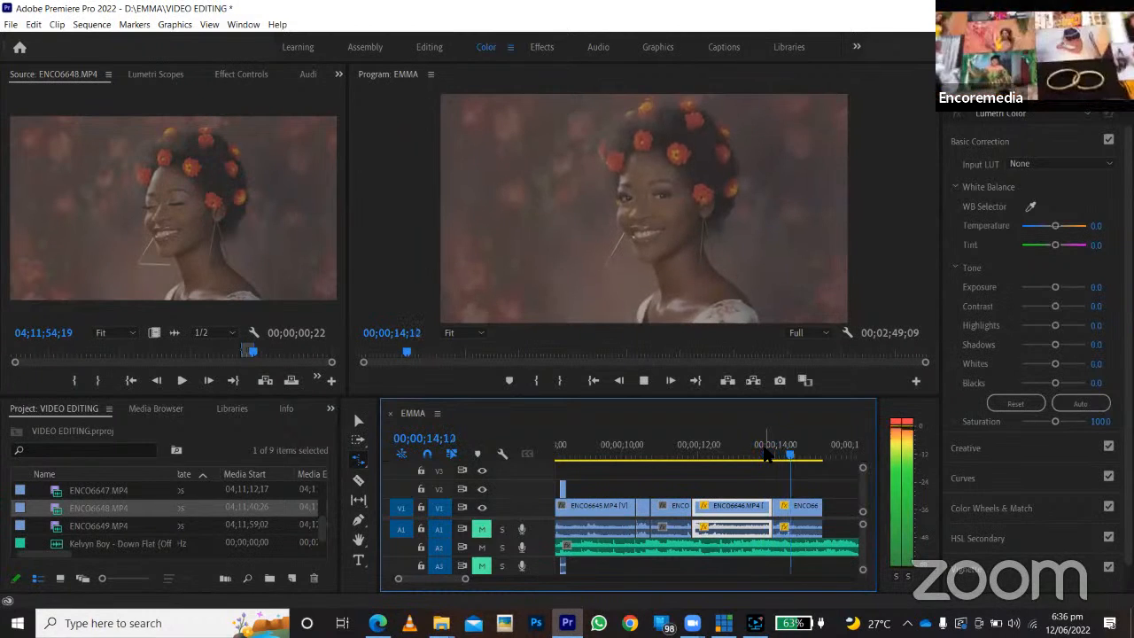
{"action": "left_click", "coordinate": [744, 452]}
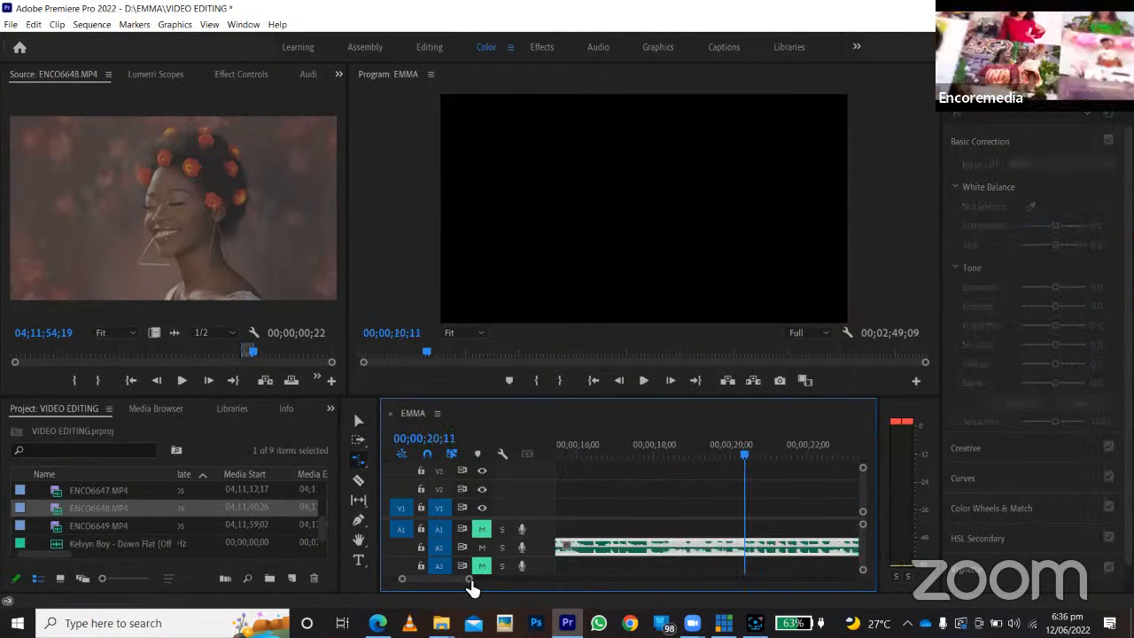
Play the opening second of the EMMA sequence from its start.
{"action": "left_click_drag", "start_coordinate": [470, 580], "coordinate": [586, 585]}
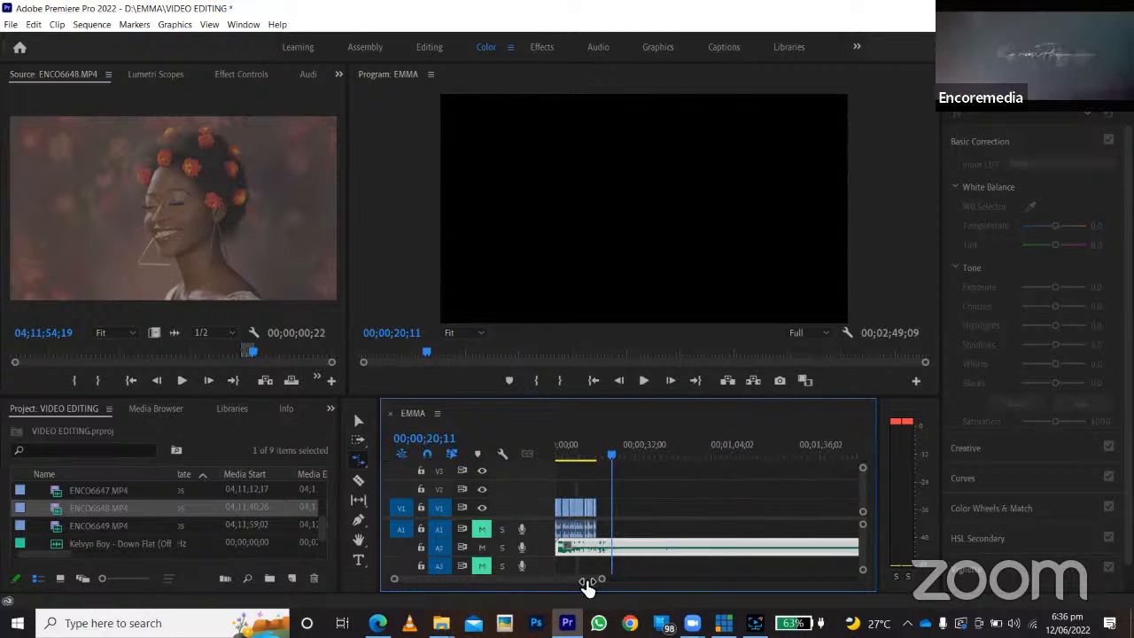
{"action": "left_click", "coordinate": [554, 448]}
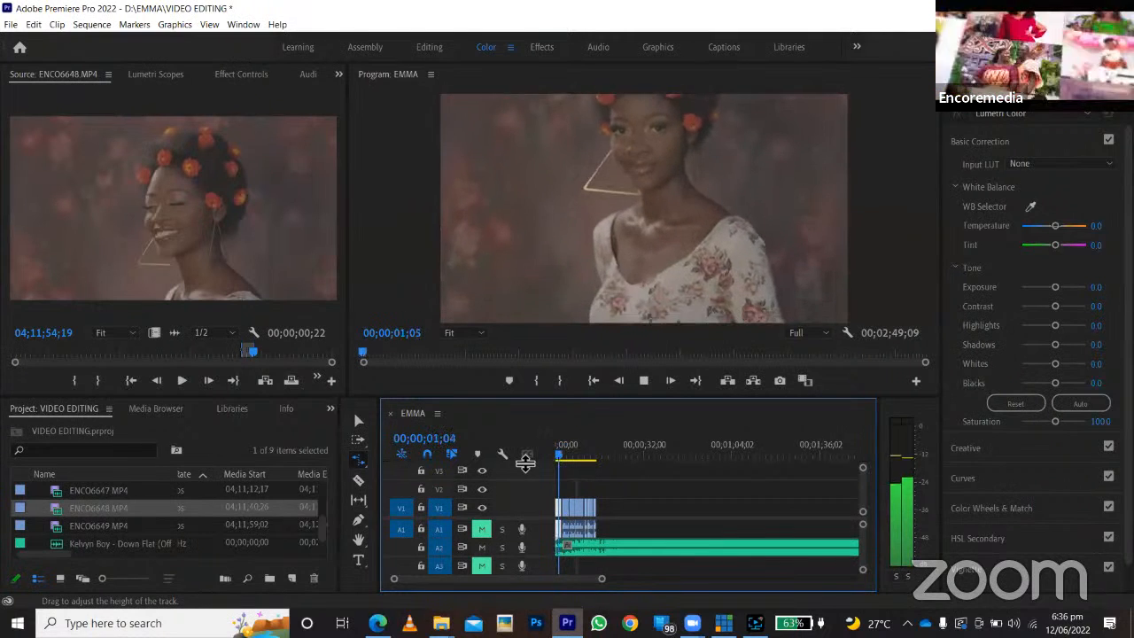
{"action": "key", "text": "space"}
Apply the Bokeh video transition from the MA Luminous group to the cut between the first and second clips on V1.
{"action": "left_click_drag", "start_coordinate": [603, 579], "coordinate": [501, 593]}
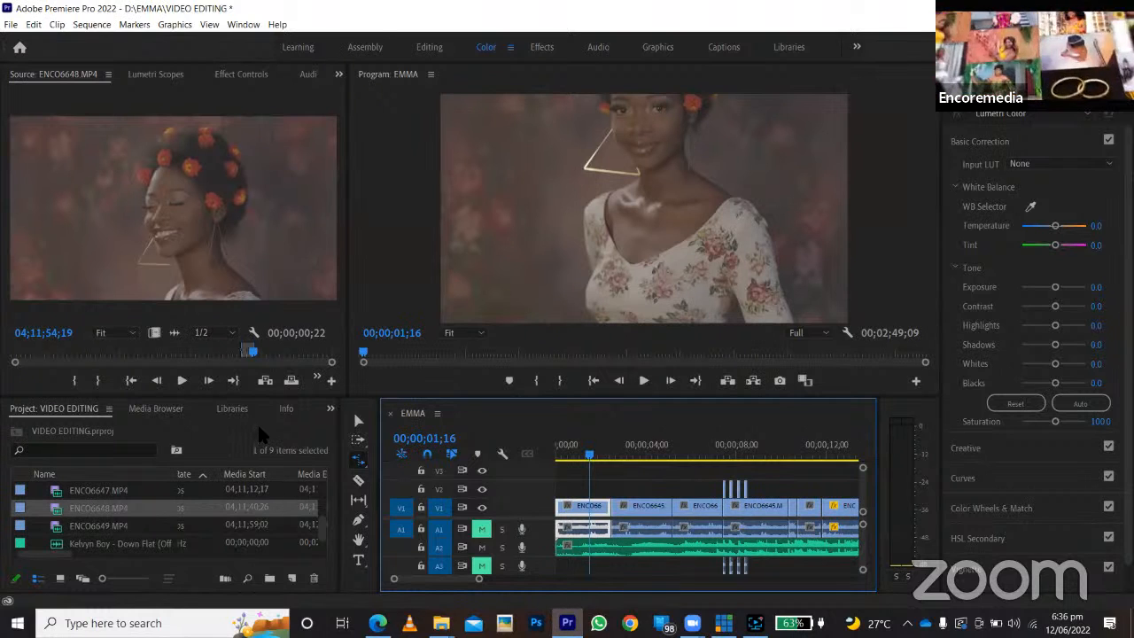
{"action": "left_click", "coordinate": [330, 409]}
{"action": "left_click", "coordinate": [377, 478]}
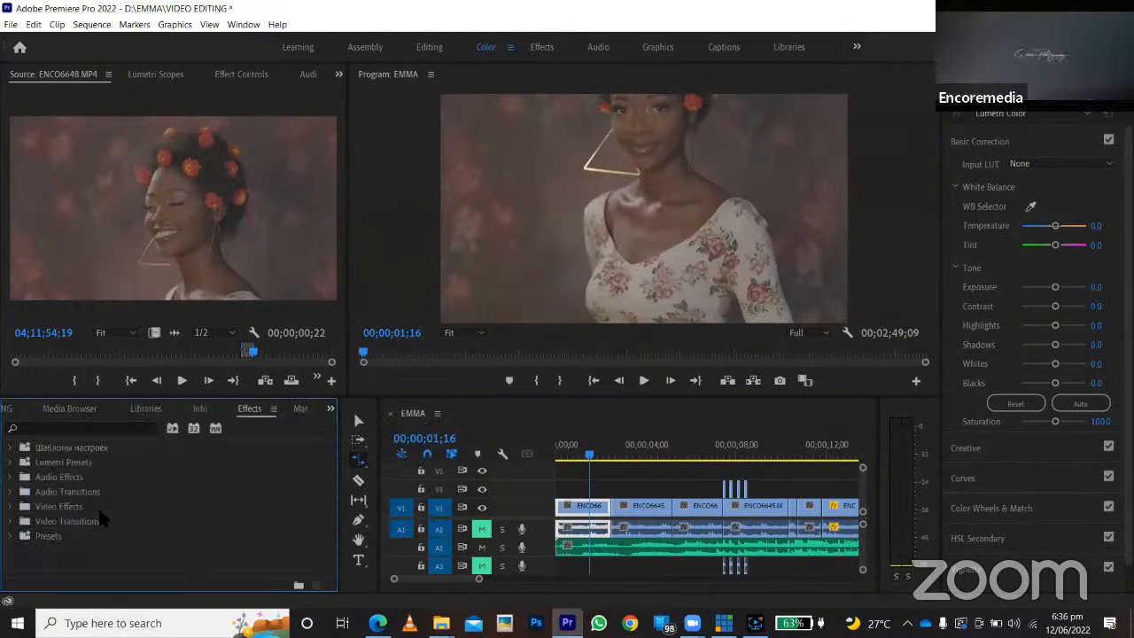
{"action": "left_click", "coordinate": [10, 521]}
{"action": "scroll", "coordinate": [31, 531], "scroll_direction": "down", "scroll_amount": 3}
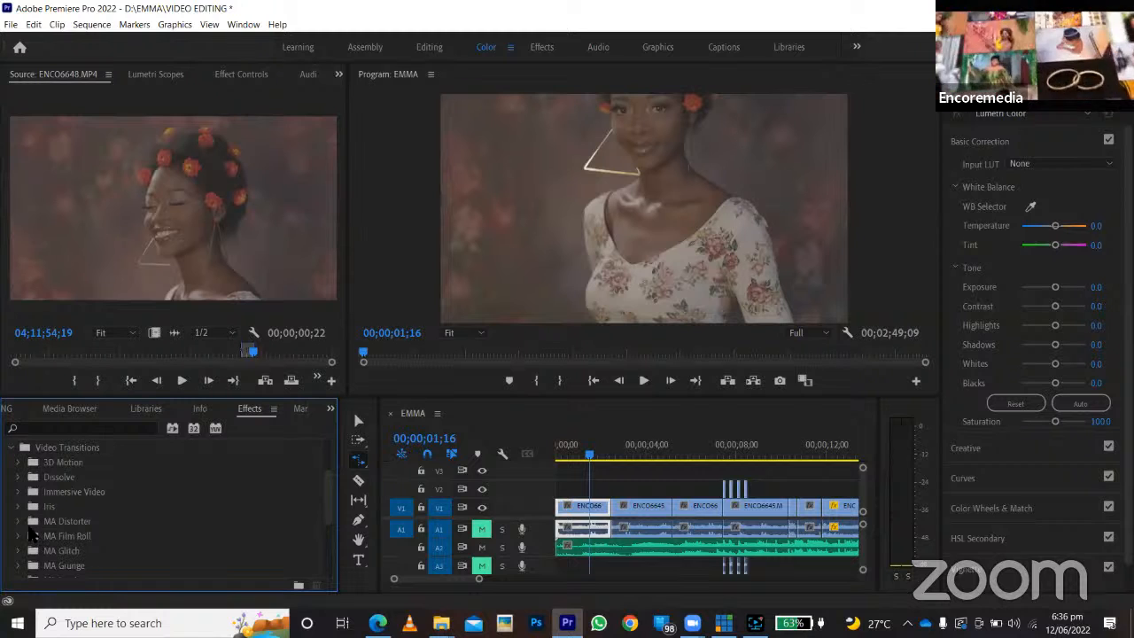
{"action": "scroll", "coordinate": [84, 550], "scroll_direction": "down", "scroll_amount": 2}
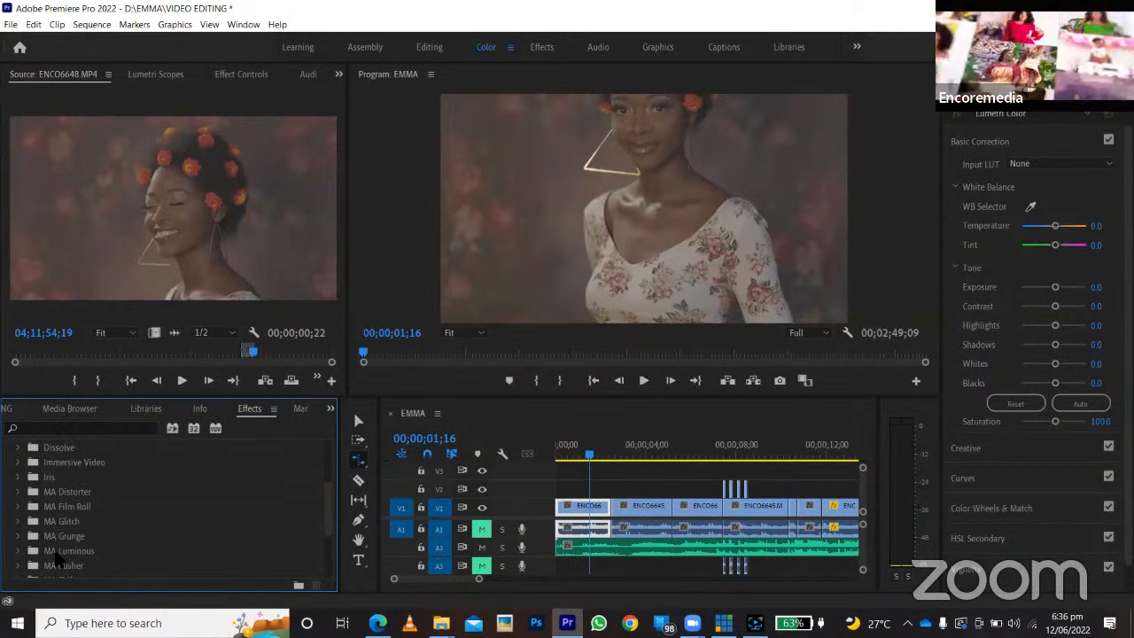
{"action": "scroll", "coordinate": [24, 553], "scroll_direction": "down", "scroll_amount": 1}
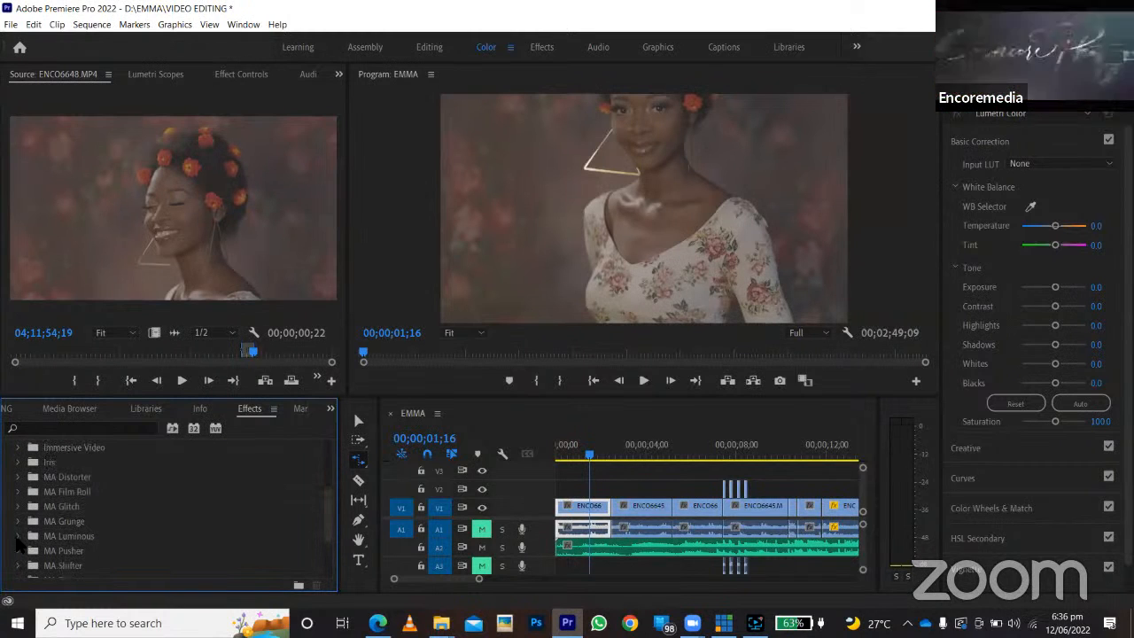
{"action": "left_click", "coordinate": [18, 536]}
{"action": "scroll", "coordinate": [35, 531], "scroll_direction": "down", "scroll_amount": 2}
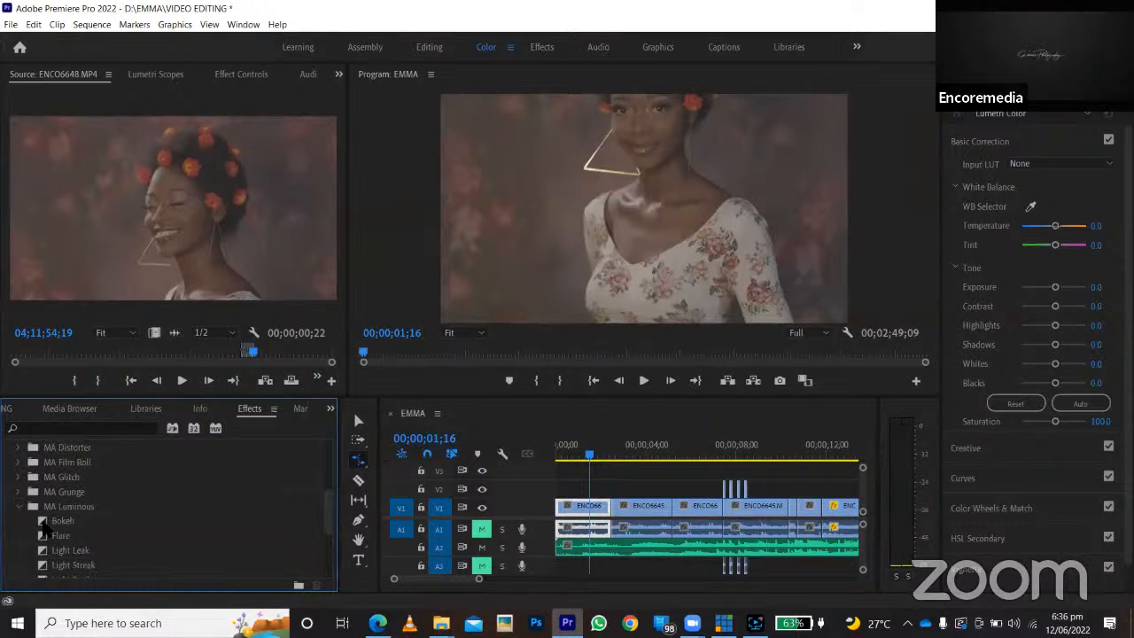
{"action": "left_click_drag", "start_coordinate": [45, 528], "coordinate": [618, 507]}
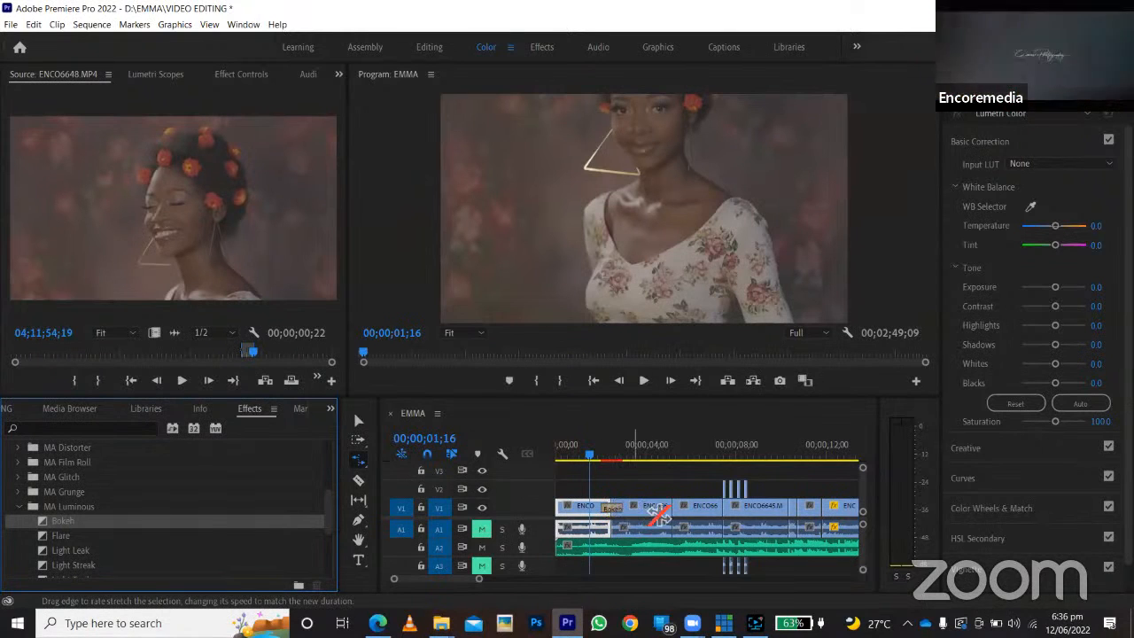
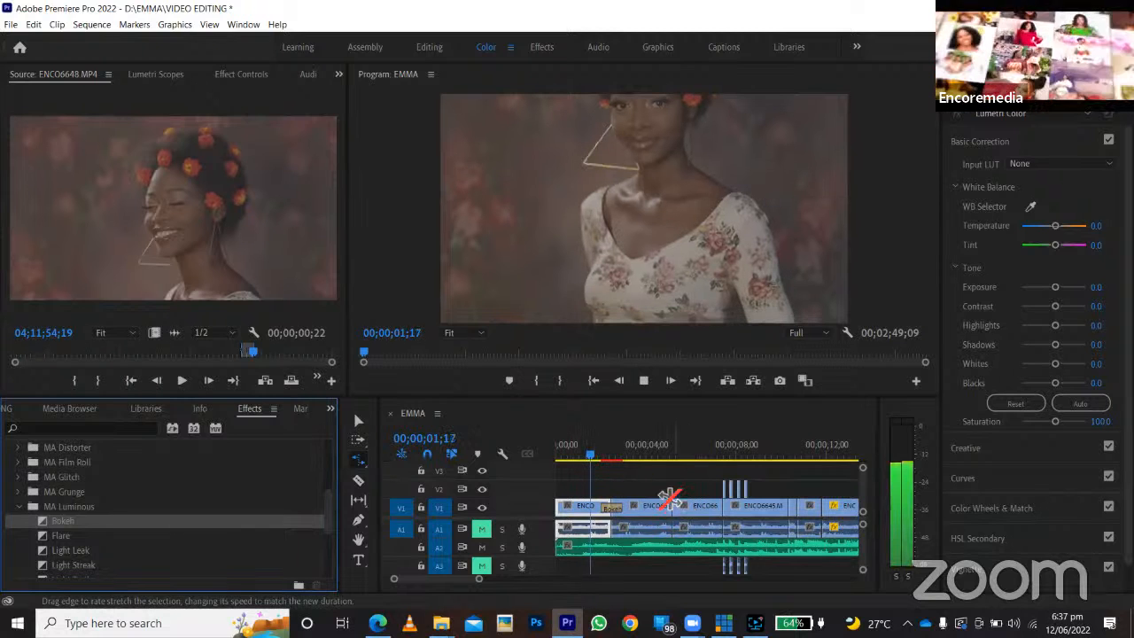
Play back the Bokeh transition between the first two clips on V1 several times from just before the cut.
{"action": "left_click_drag", "start_coordinate": [602, 454], "coordinate": [584, 455]}
{"action": "key", "text": "space"}
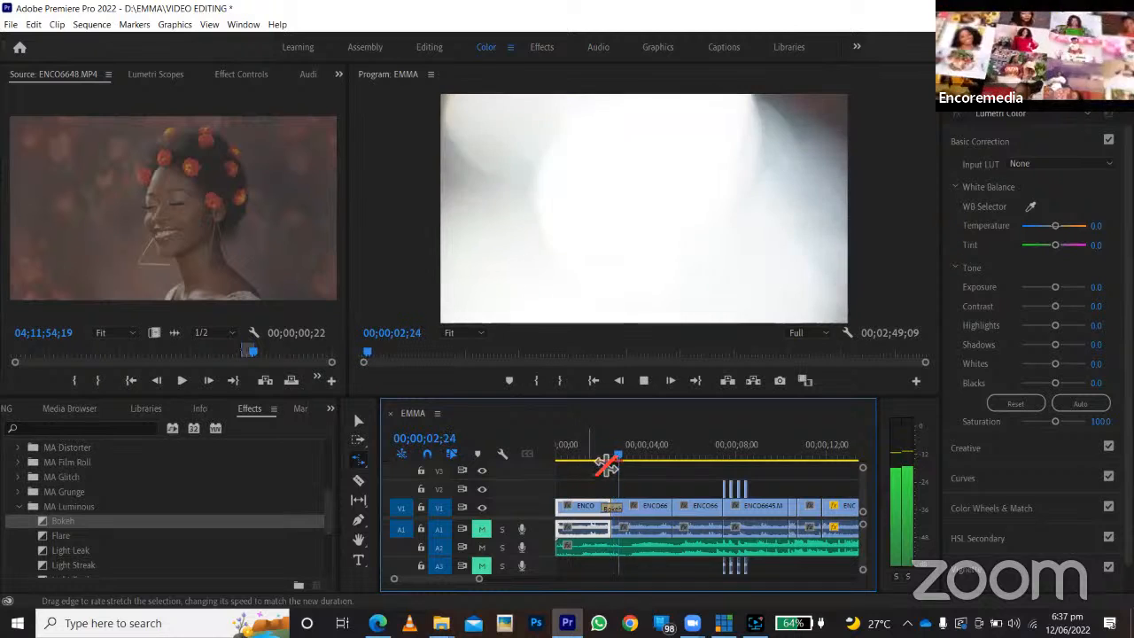
{"action": "key", "text": "space"}
{"action": "left_click", "coordinate": [608, 455]}
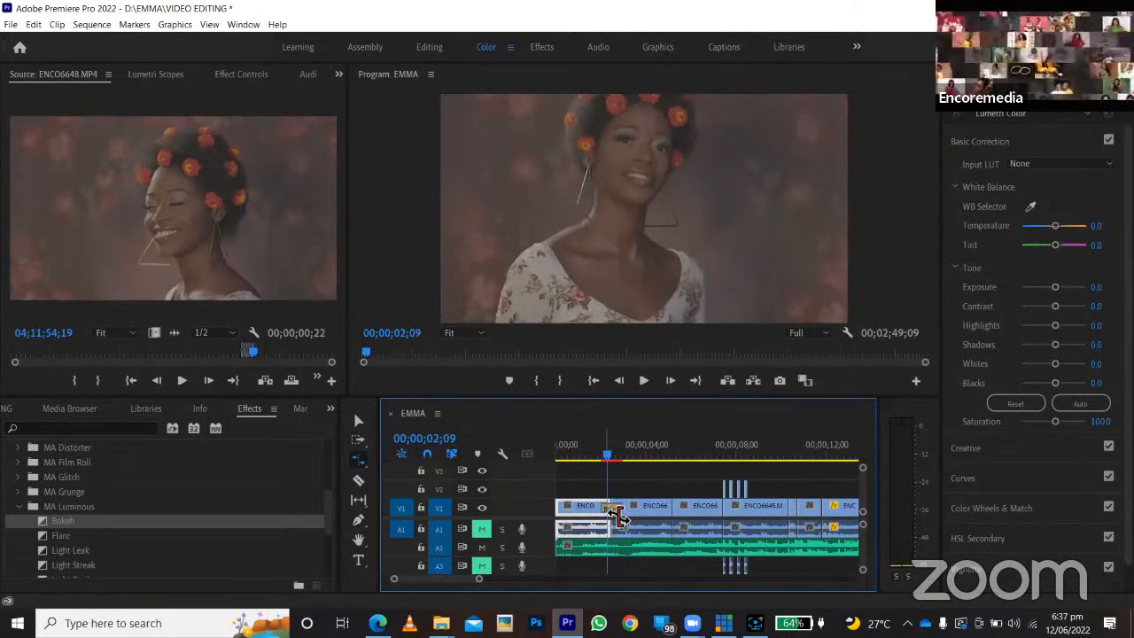
{"action": "key", "text": "space"}
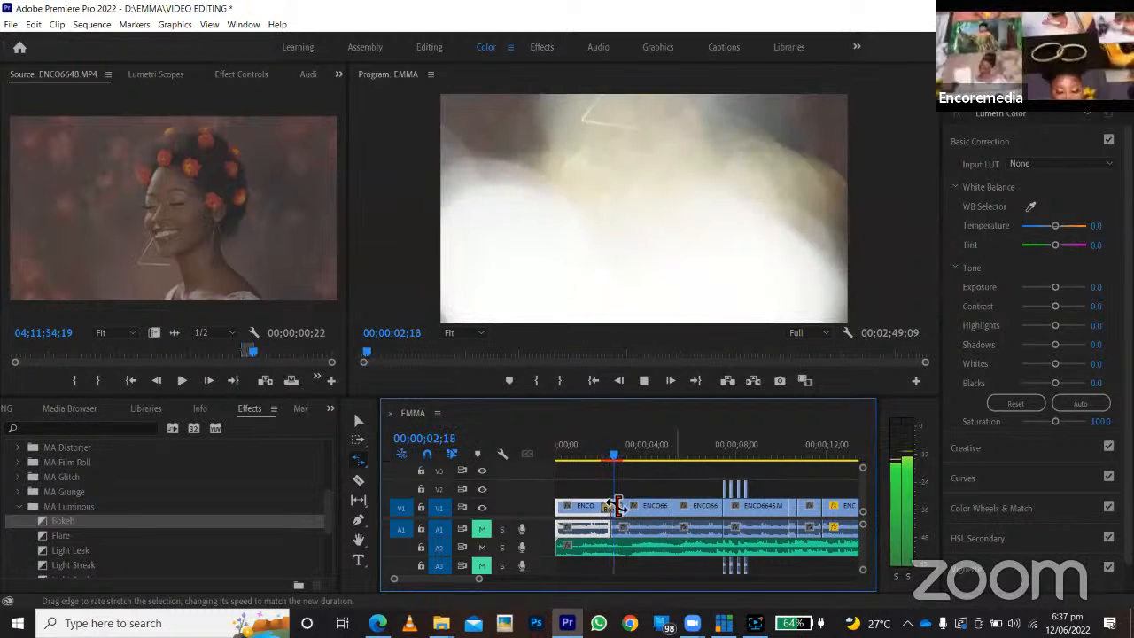
{"action": "left_click", "coordinate": [590, 455]}
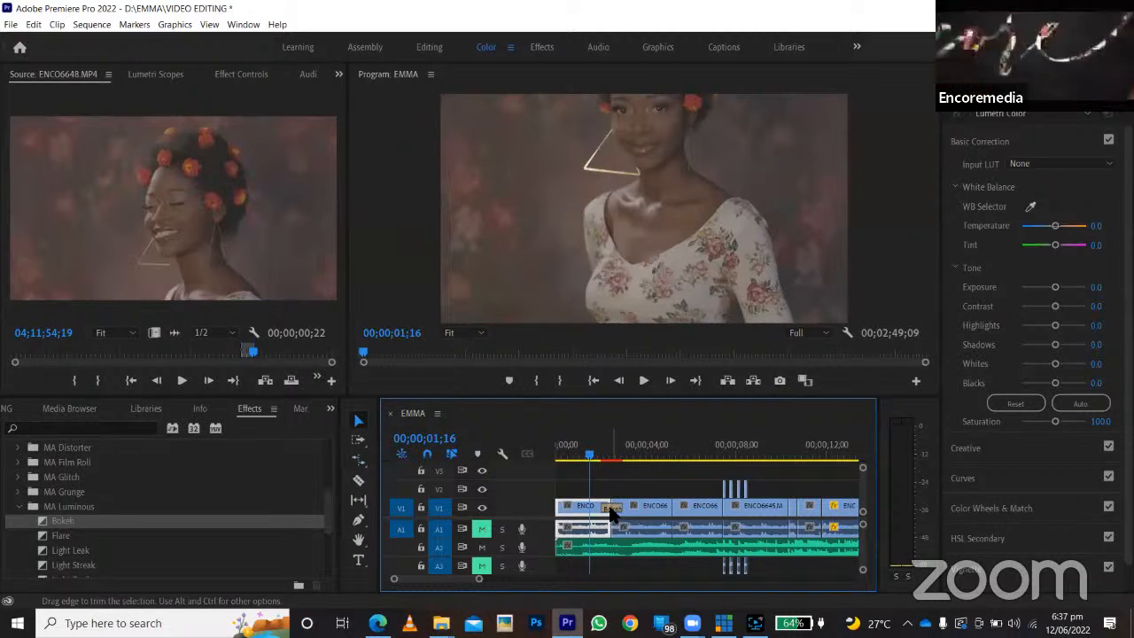
Render only the Bokeh transition on V1, and return the playhead to the start of the sequence.
{"action": "left_click", "coordinate": [614, 470]}
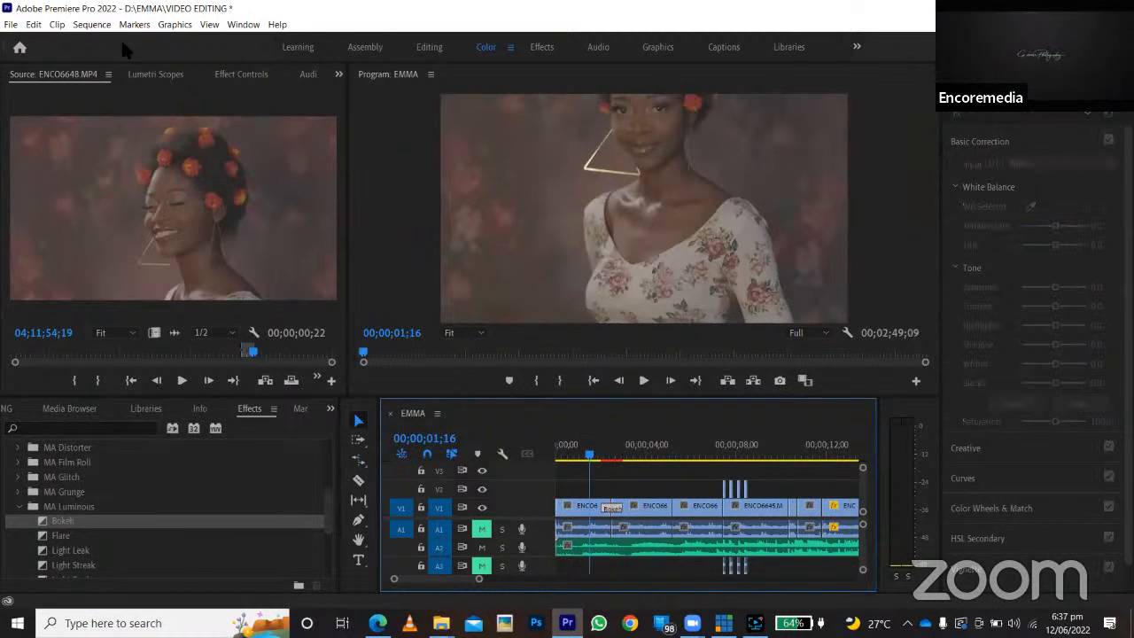
{"action": "left_click", "coordinate": [32, 24]}
{"action": "mouse_move", "coordinate": [92, 26]}
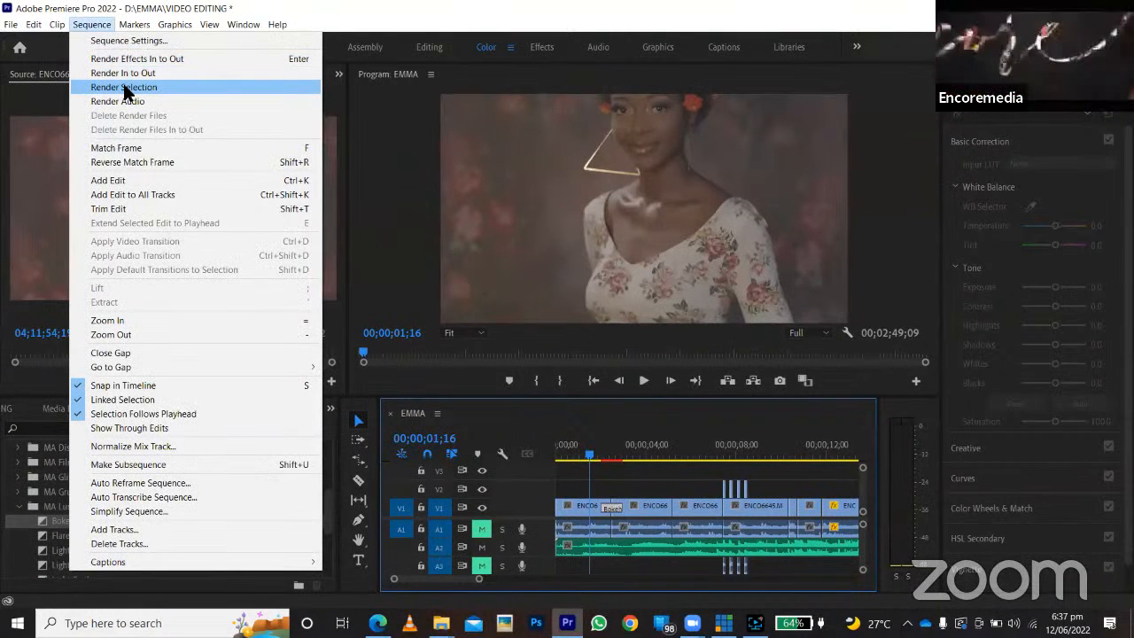
{"action": "left_click", "coordinate": [123, 86]}
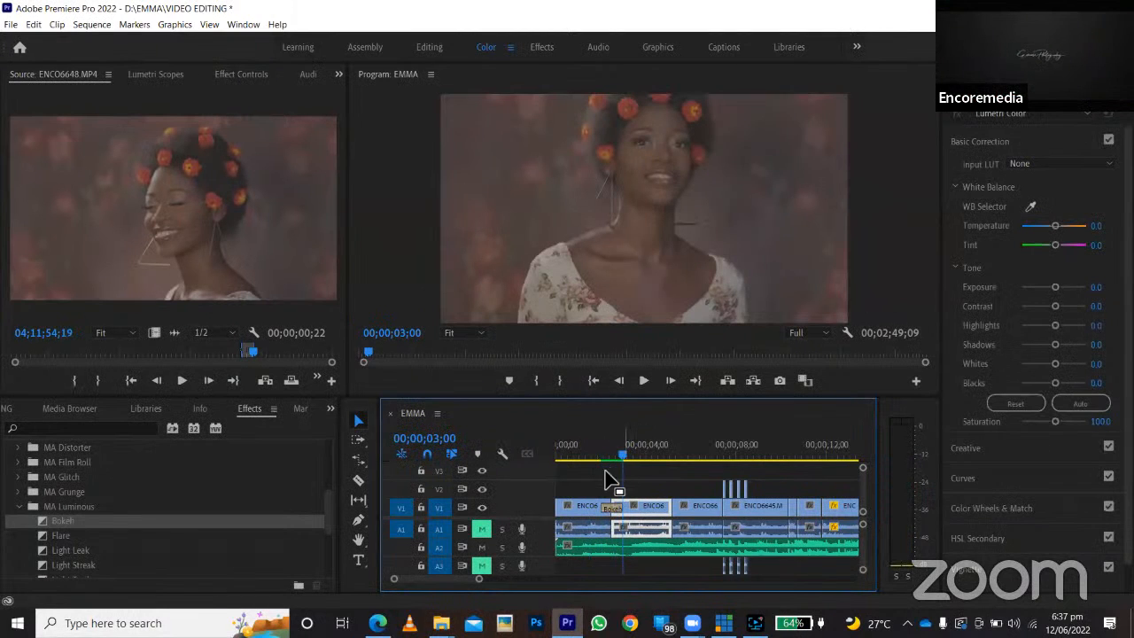
{"action": "left_click_drag", "start_coordinate": [618, 465], "coordinate": [527, 451]}
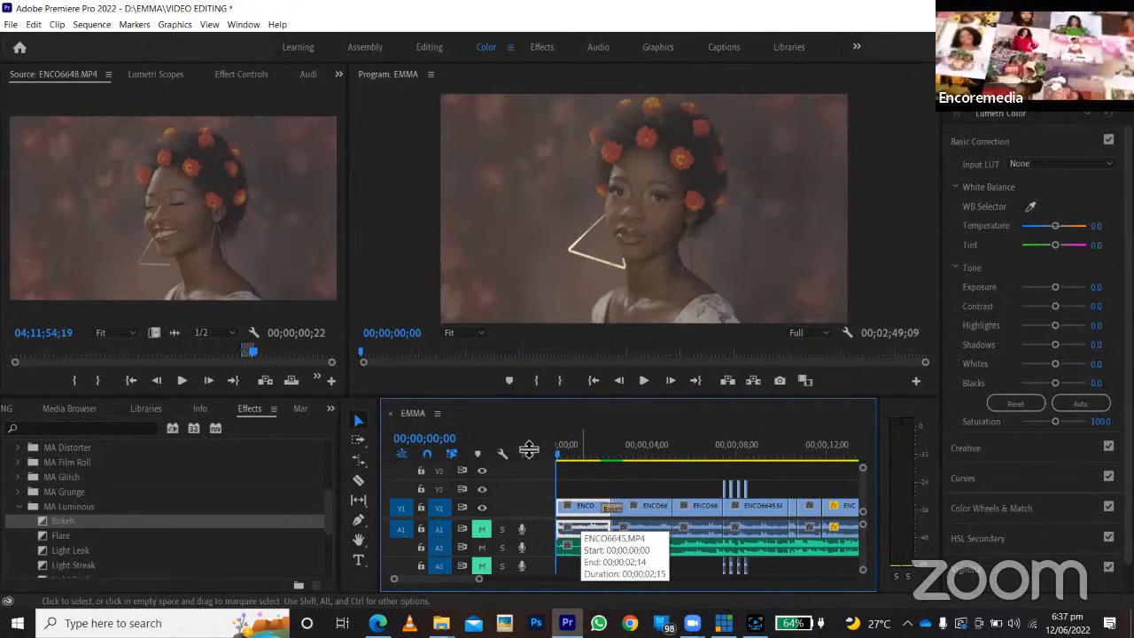
{"action": "left_click", "coordinate": [91, 24]}
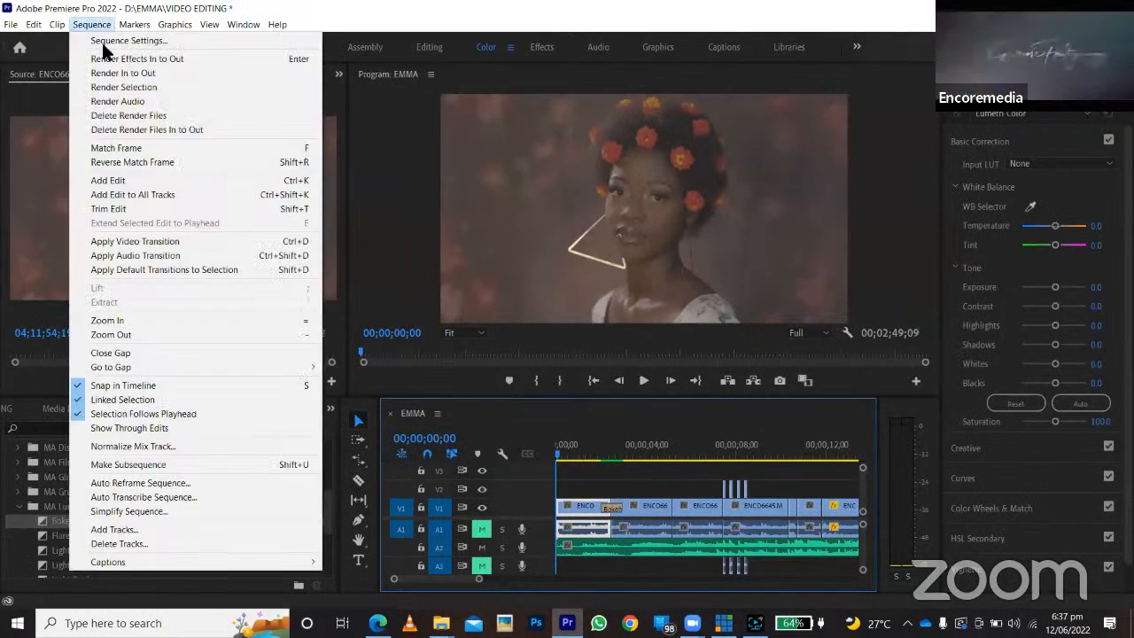
{"action": "left_click", "coordinate": [669, 486]}
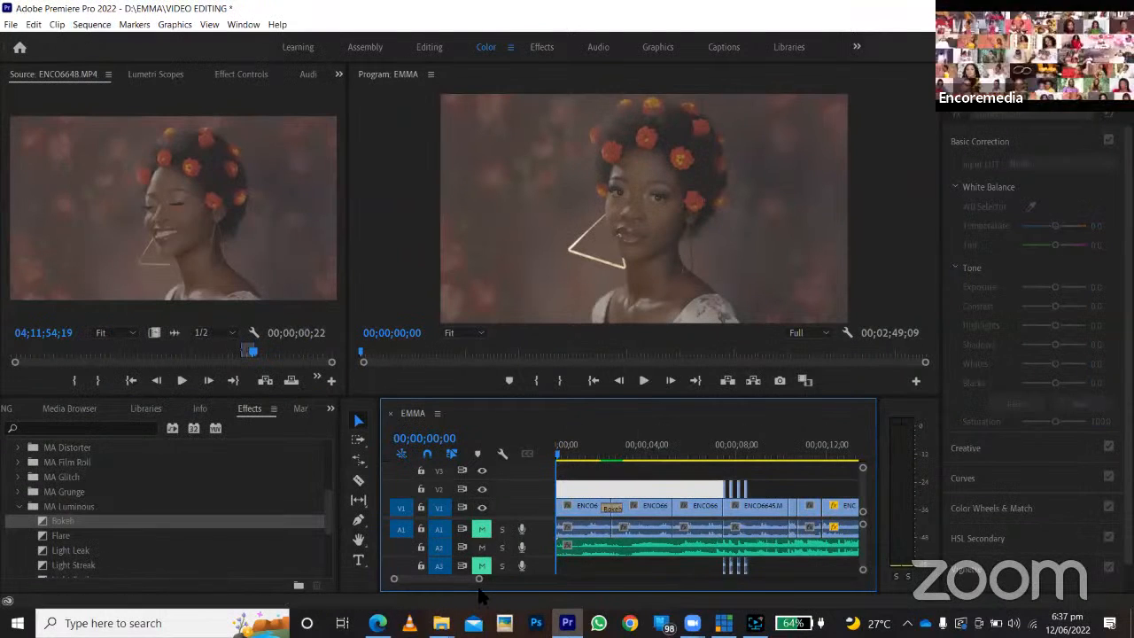
{"action": "left_click_drag", "start_coordinate": [477, 581], "coordinate": [550, 579]}
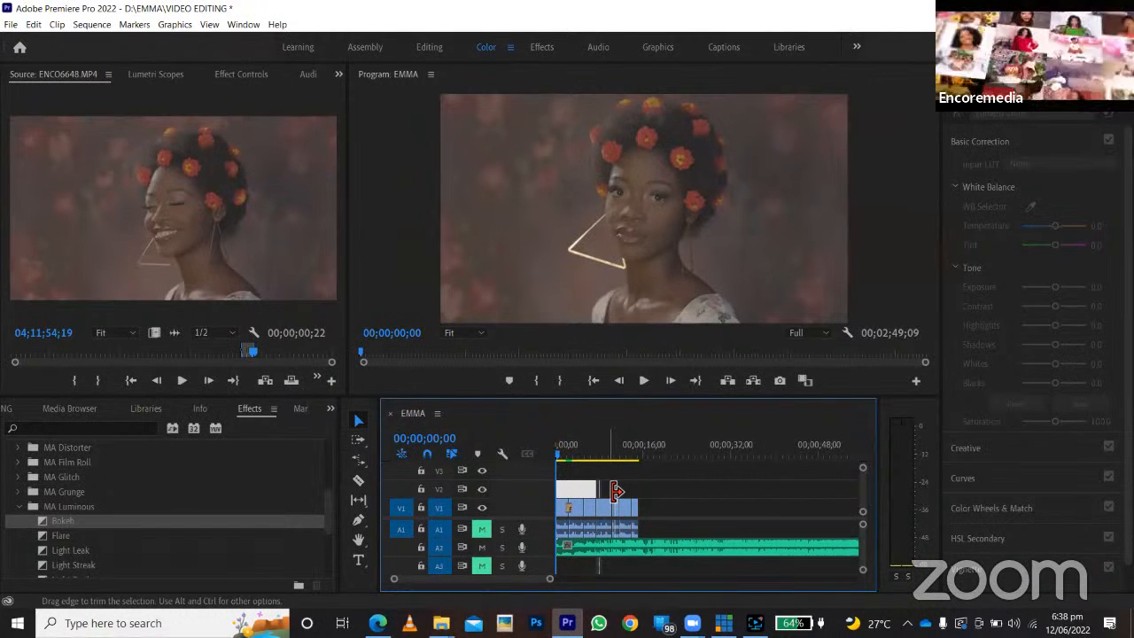
{"action": "left_click", "coordinate": [181, 10]}
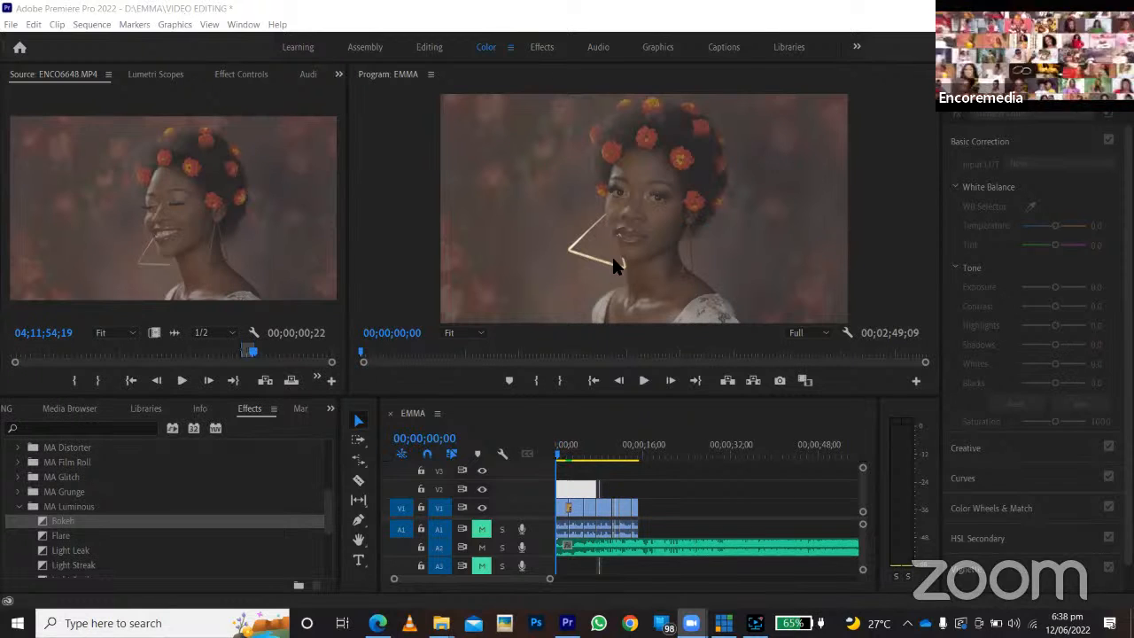
{"action": "scroll", "coordinate": [37, 528], "scroll_direction": "up", "scroll_amount": 4}
{"action": "scroll", "coordinate": [37, 530], "scroll_direction": "down", "scroll_amount": 3}
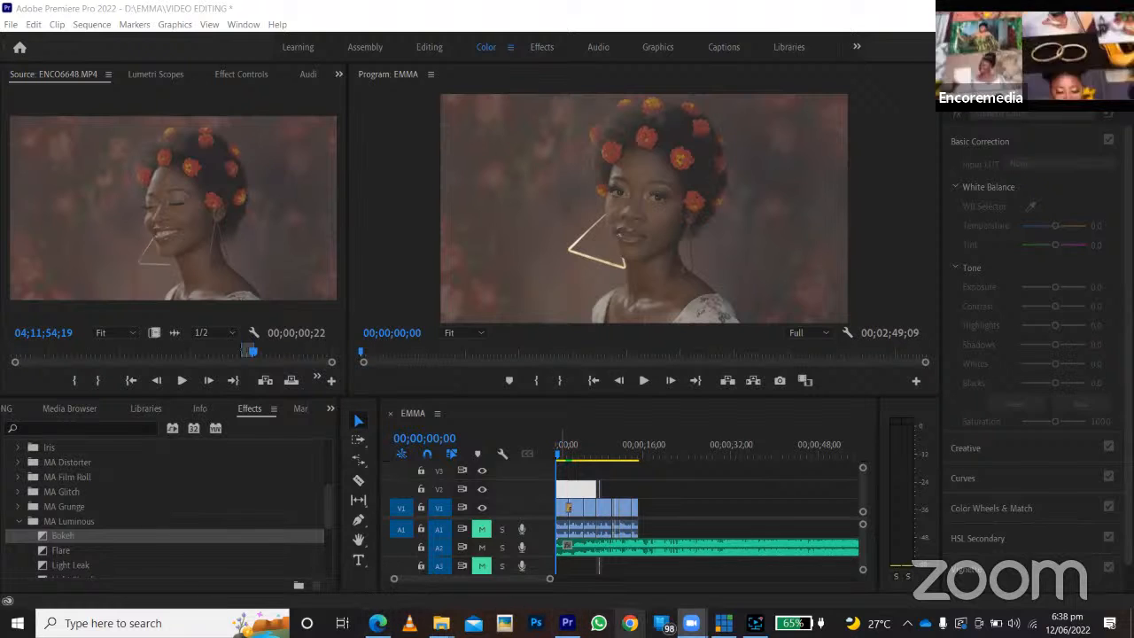
Play the rendered Bokeh transition from around the first cut on V1.
{"action": "left_click", "coordinate": [571, 459]}
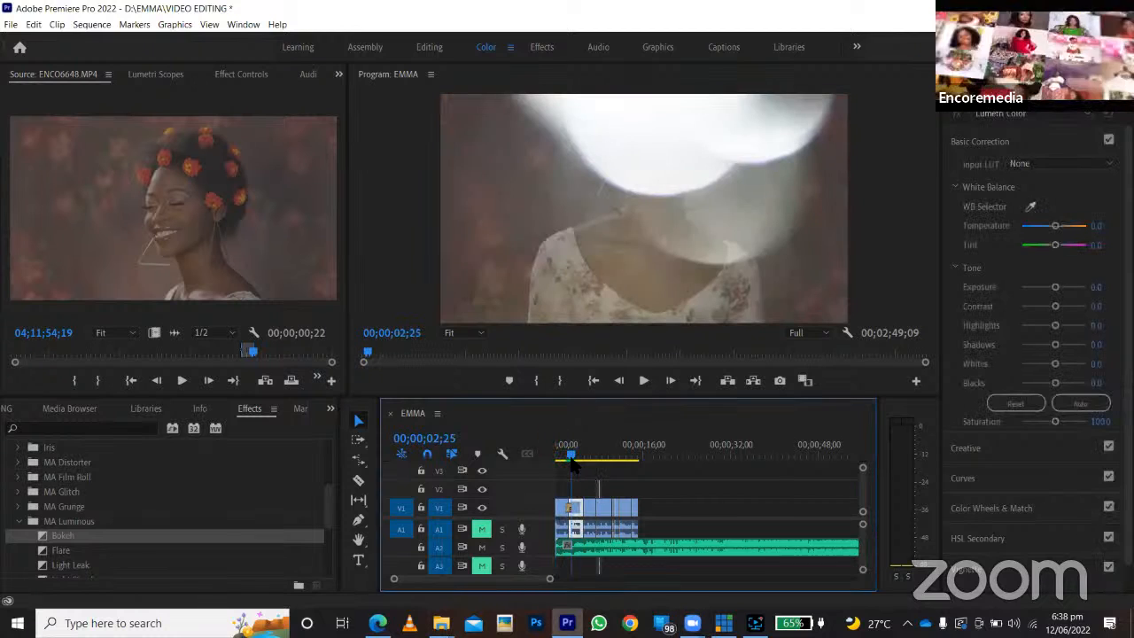
{"action": "left_click_drag", "start_coordinate": [570, 459], "coordinate": [567, 459]}
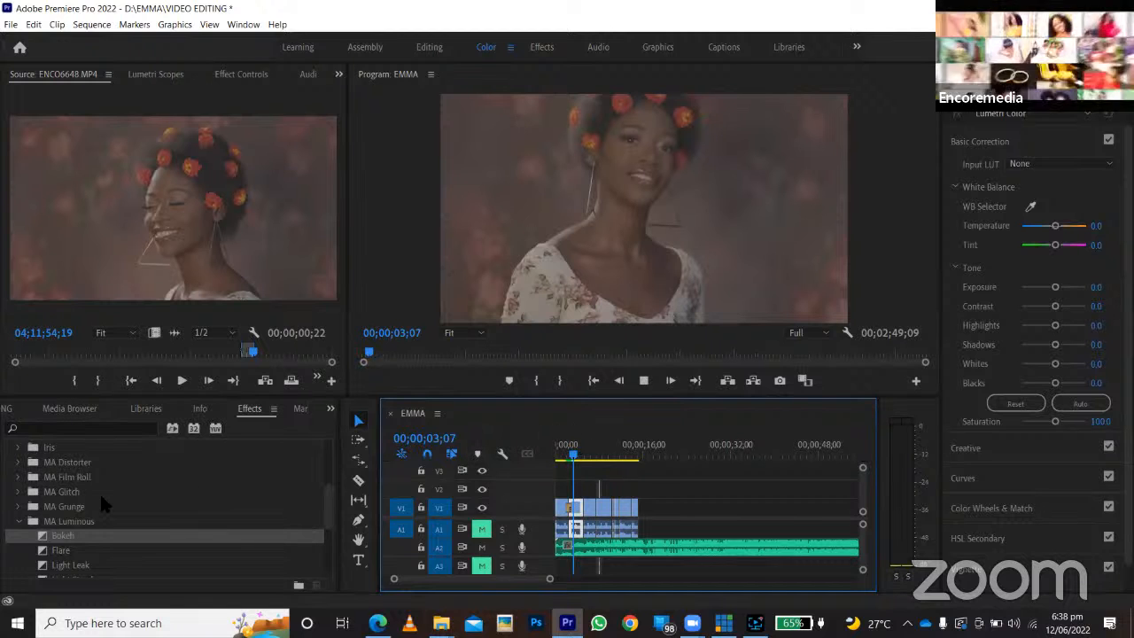
{"action": "key", "text": "space"}
Apply the Cross Zoom video transition from the Zoom group to the cut between the second and third clips on V1.
{"action": "scroll", "coordinate": [273, 545], "scroll_direction": "down", "scroll_amount": 5}
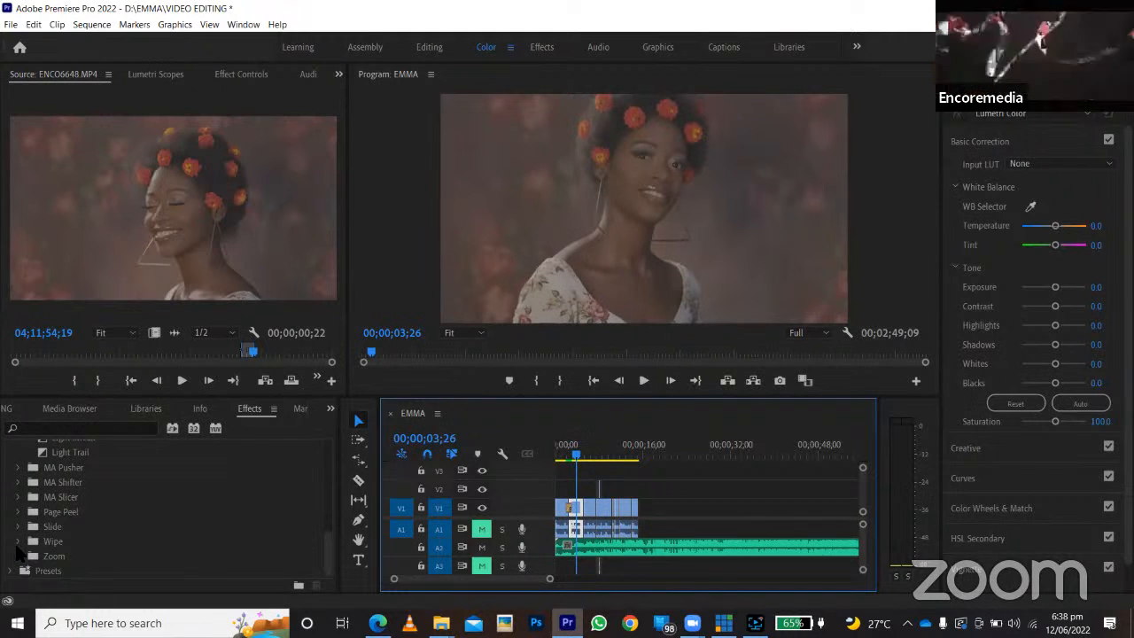
{"action": "left_click", "coordinate": [17, 543]}
{"action": "scroll", "coordinate": [80, 558], "scroll_direction": "down", "scroll_amount": 5}
{"action": "scroll", "coordinate": [80, 549], "scroll_direction": "down", "scroll_amount": 1}
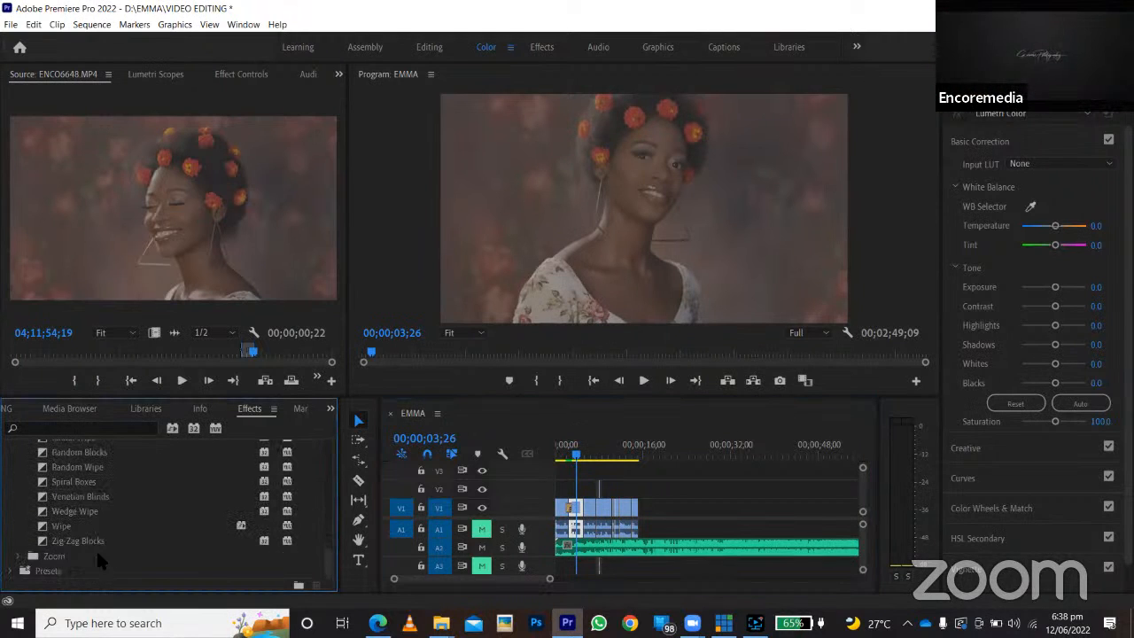
{"action": "left_click", "coordinate": [18, 556]}
{"action": "left_click_drag", "start_coordinate": [53, 556], "coordinate": [574, 512]}
Apply the Shifter Bounce transition from the MA Shifter group to the cut between the third and fourth clips on V1.
{"action": "scroll", "coordinate": [97, 496], "scroll_direction": "up", "scroll_amount": 1}
{"action": "scroll", "coordinate": [84, 503], "scroll_direction": "up", "scroll_amount": 6}
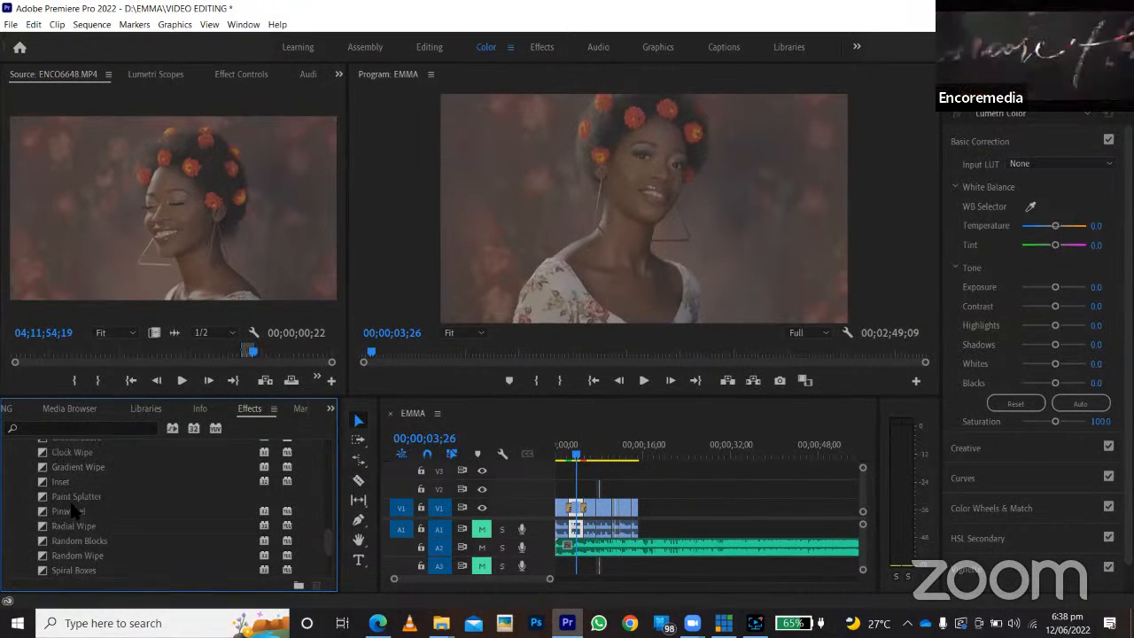
{"action": "scroll", "coordinate": [22, 496], "scroll_direction": "up", "scroll_amount": 2}
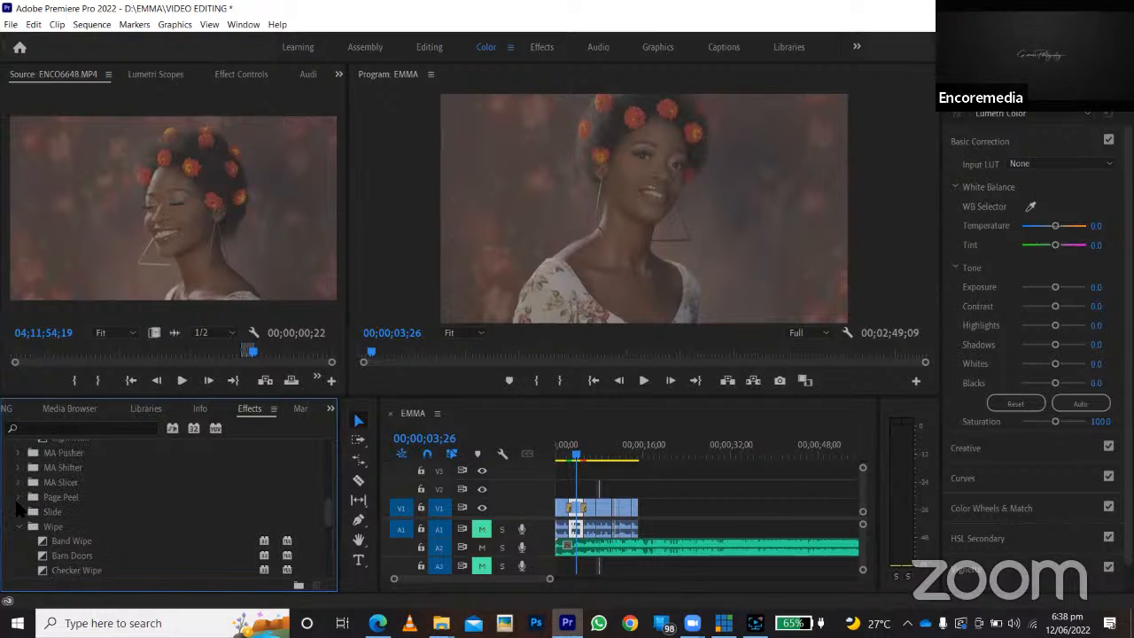
{"action": "left_click", "coordinate": [21, 468]}
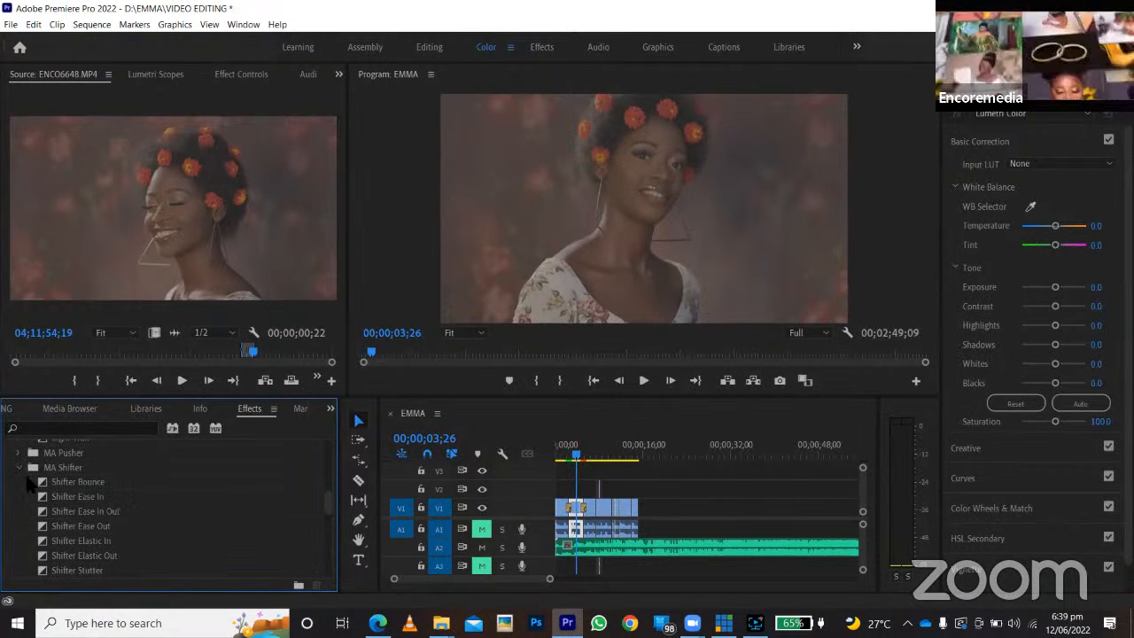
{"action": "left_click_drag", "start_coordinate": [77, 486], "coordinate": [597, 527]}
Render only the Cross Zoom transition between the second and third clips on V1.
{"action": "left_click_drag", "start_coordinate": [549, 579], "coordinate": [514, 580]}
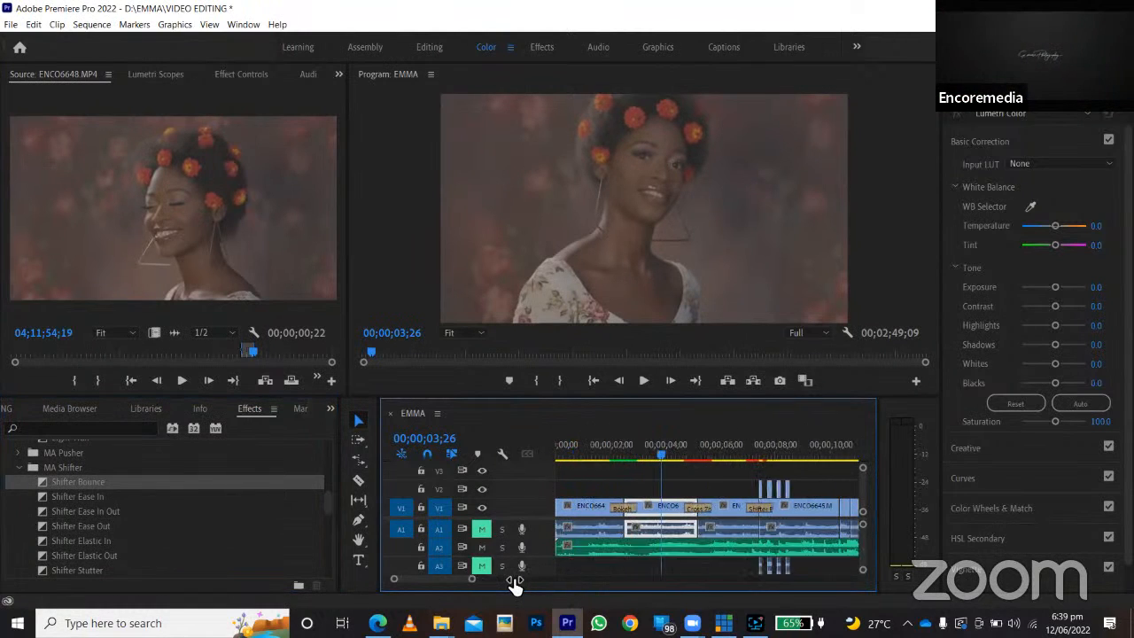
{"action": "left_click", "coordinate": [700, 512]}
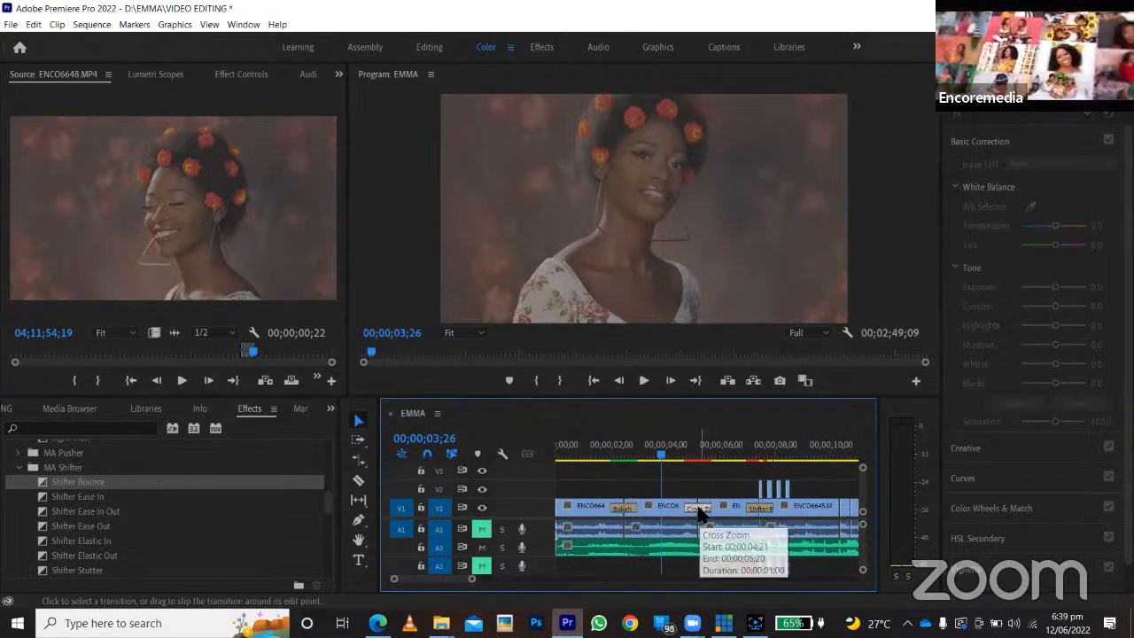
{"action": "left_click", "coordinate": [92, 24]}
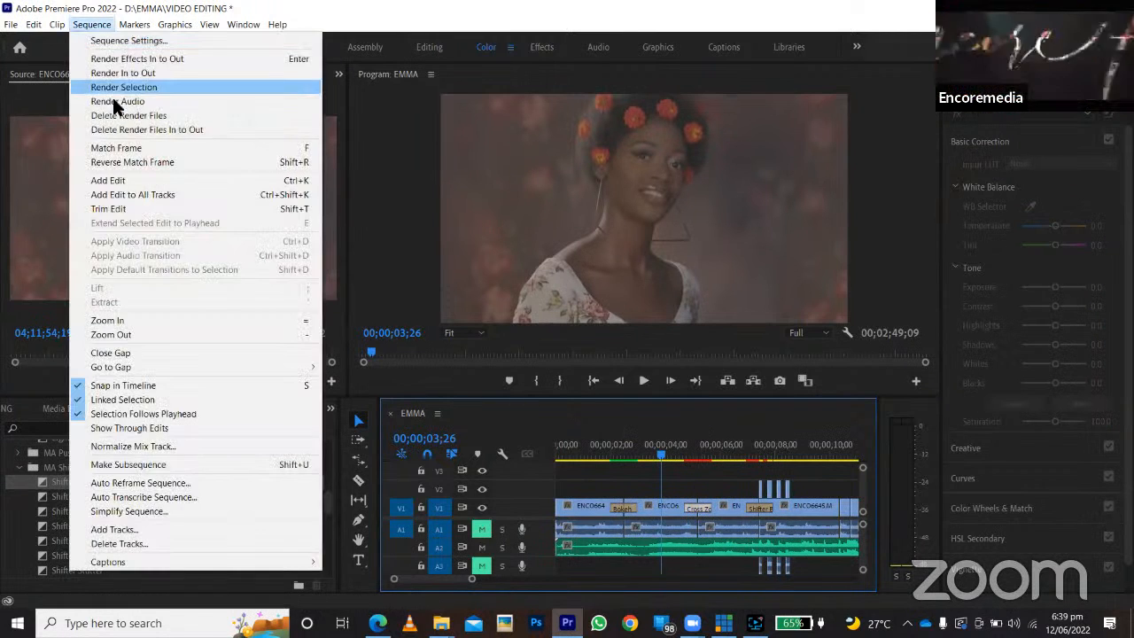
{"action": "left_click", "coordinate": [124, 87]}
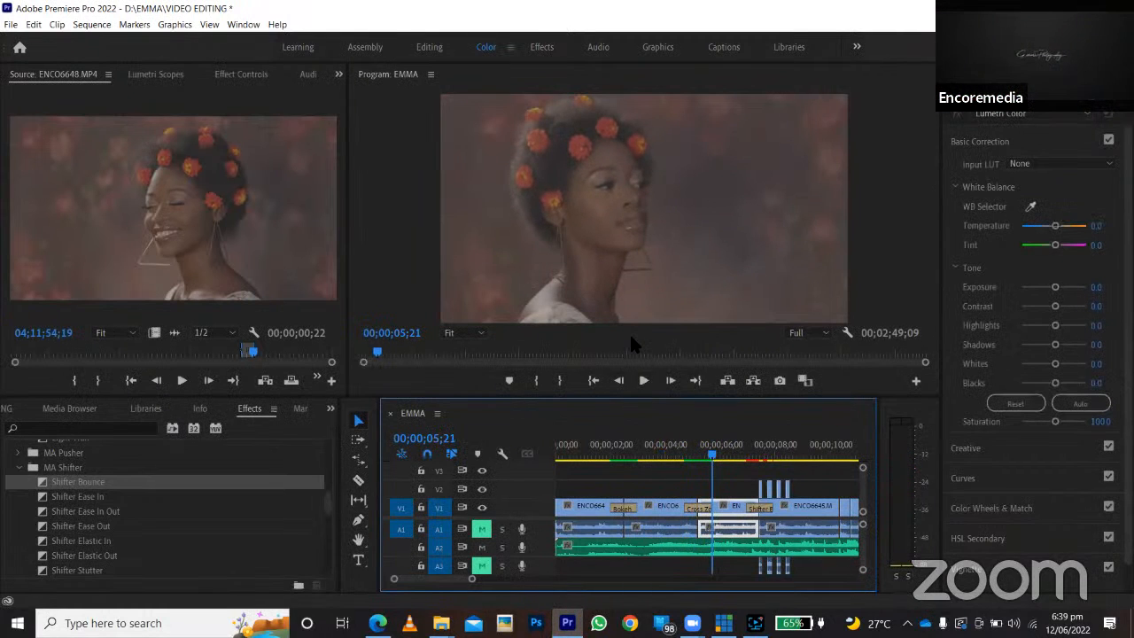
Render the Shifter Bounce transition between the third and fourth clips on V1, and stop the playback.
{"action": "left_click", "coordinate": [760, 503]}
{"action": "left_click", "coordinate": [88, 25]}
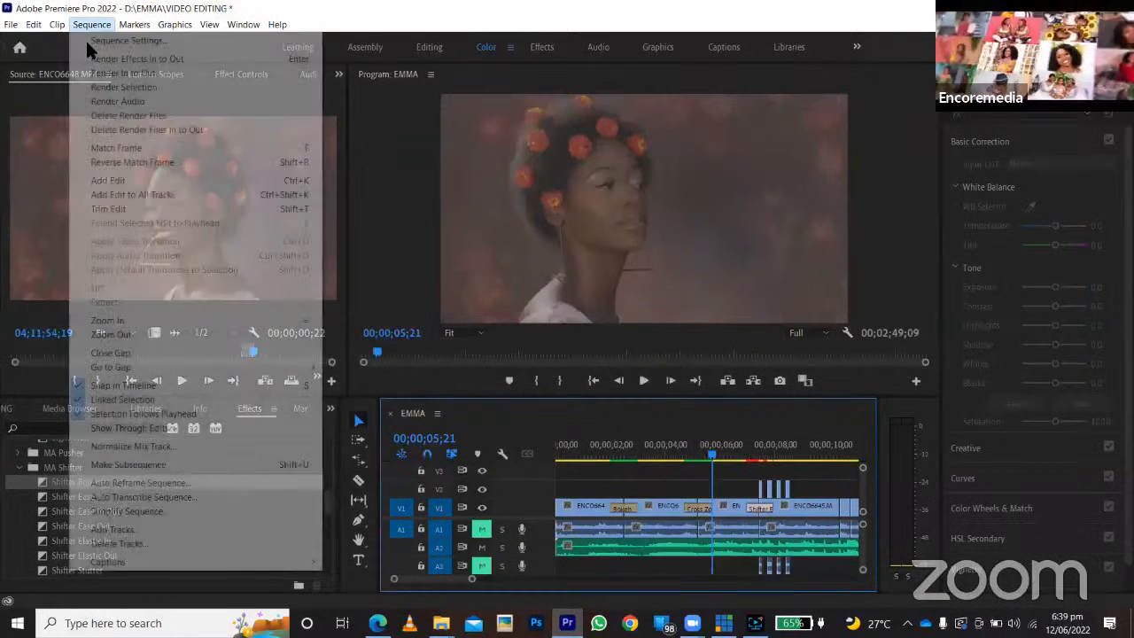
{"action": "left_click", "coordinate": [113, 75]}
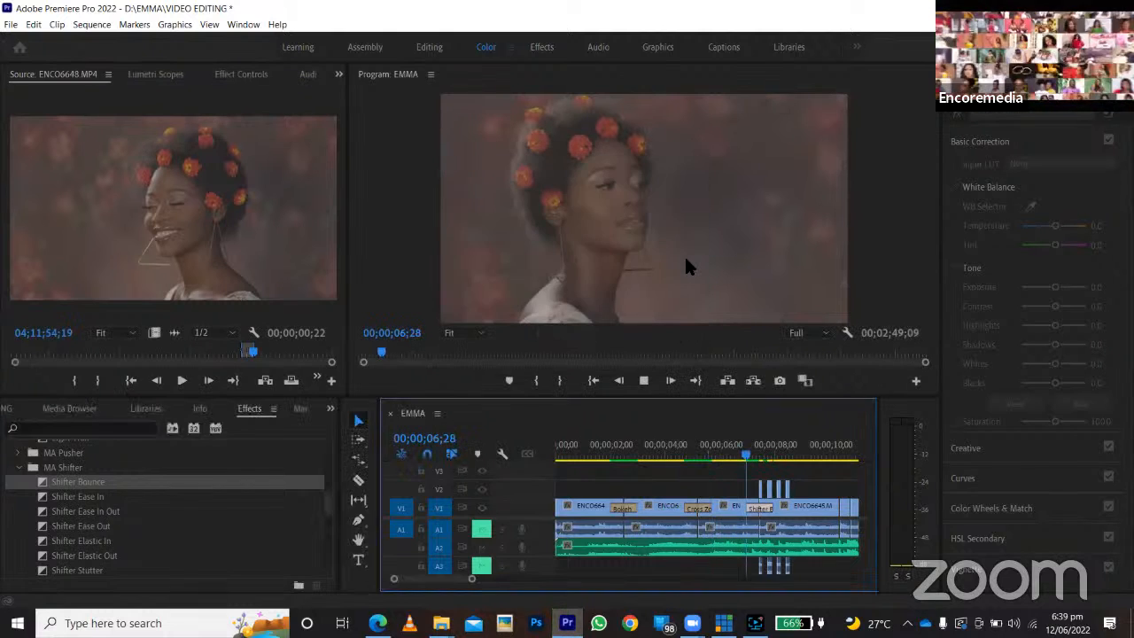
{"action": "key", "text": "space"}
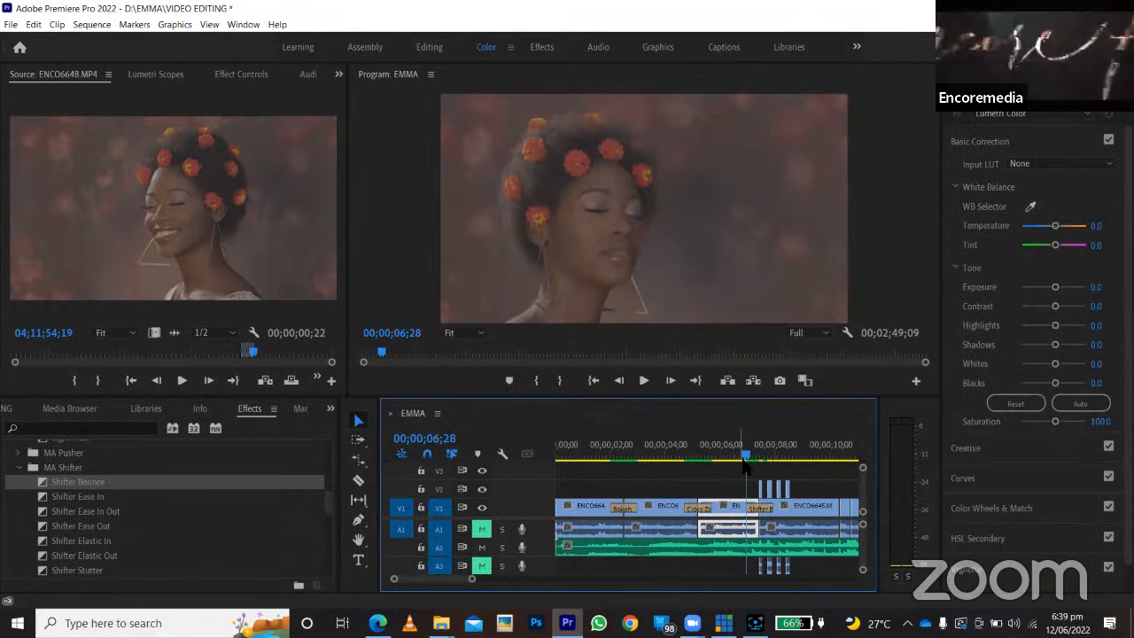
Play back the Shifter Bounce transition repeatedly from just before its cut on V1.
{"action": "left_click_drag", "start_coordinate": [744, 461], "coordinate": [735, 461]}
{"action": "key", "text": "space"}
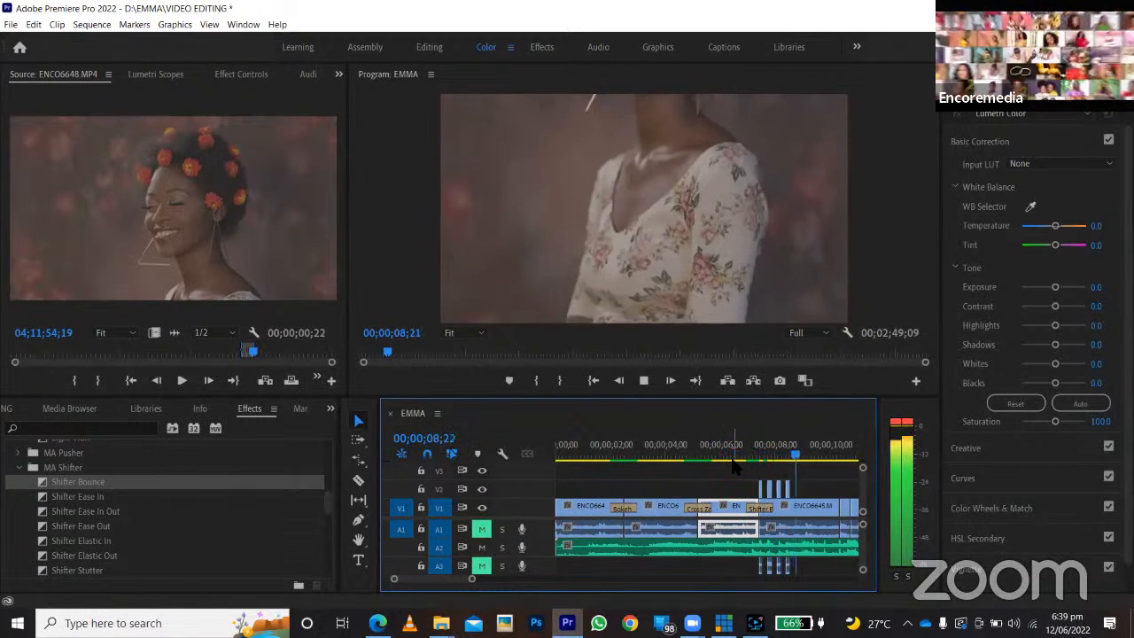
{"action": "left_click", "coordinate": [741, 457]}
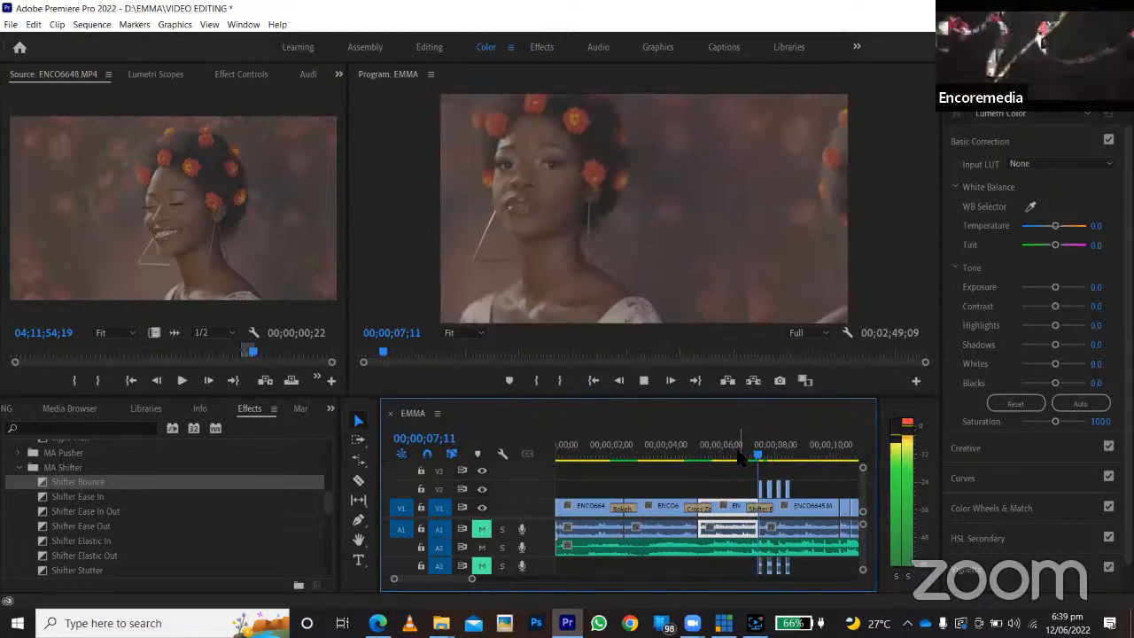
{"action": "left_click", "coordinate": [725, 457]}
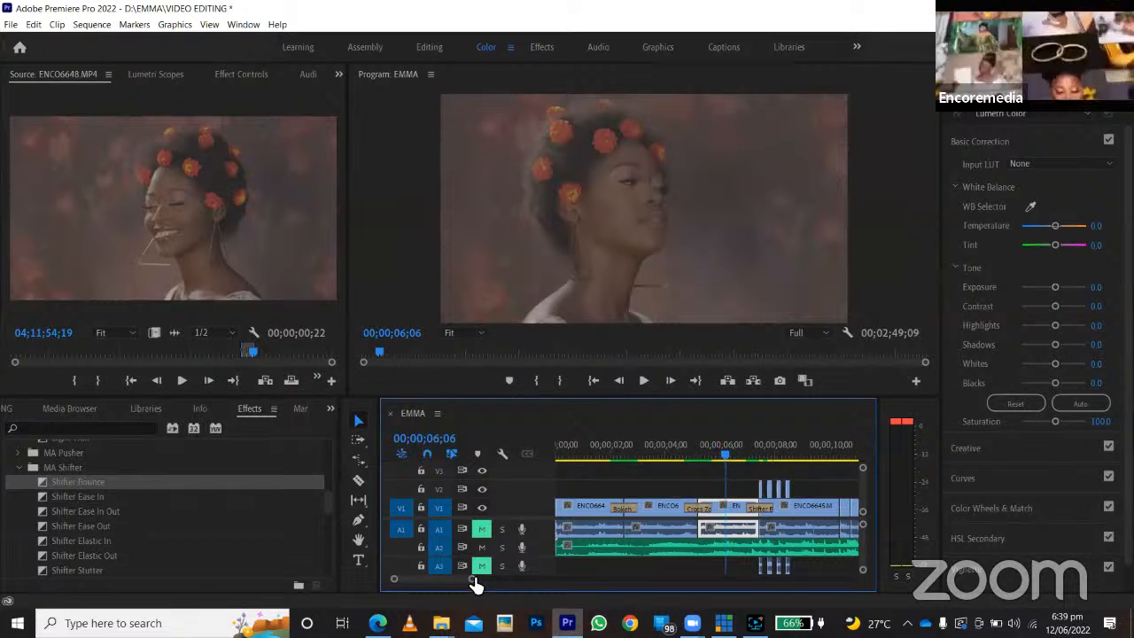
Play the EMMA sequence from its start through the Bokeh transition to about 00;00;04;28.
{"action": "left_click_drag", "start_coordinate": [478, 582], "coordinate": [545, 598]}
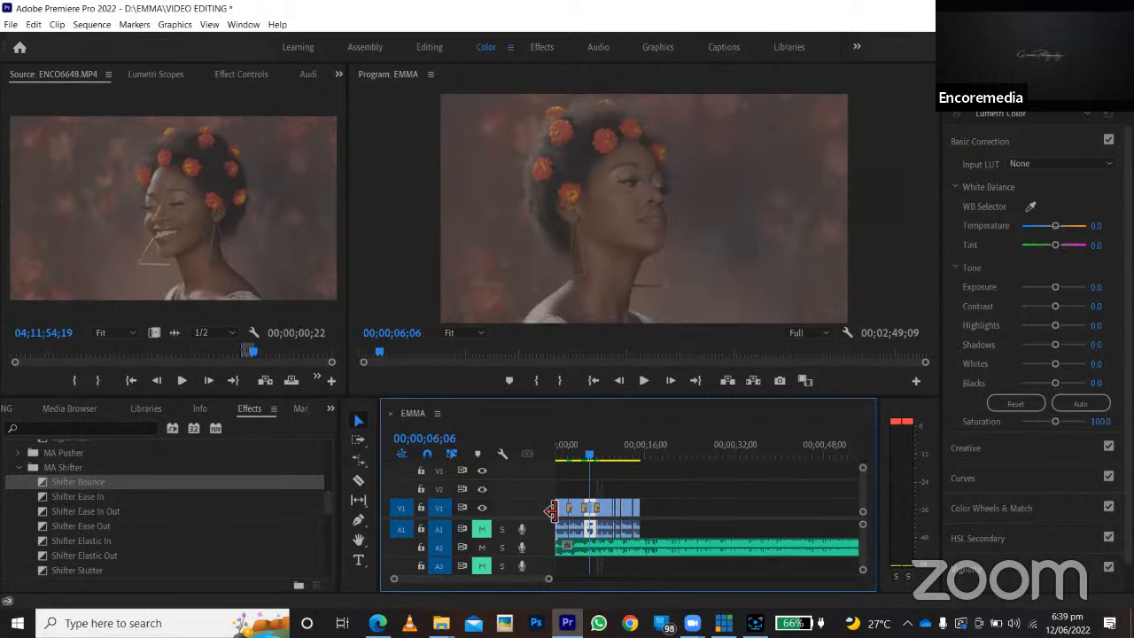
{"action": "left_click", "coordinate": [562, 453]}
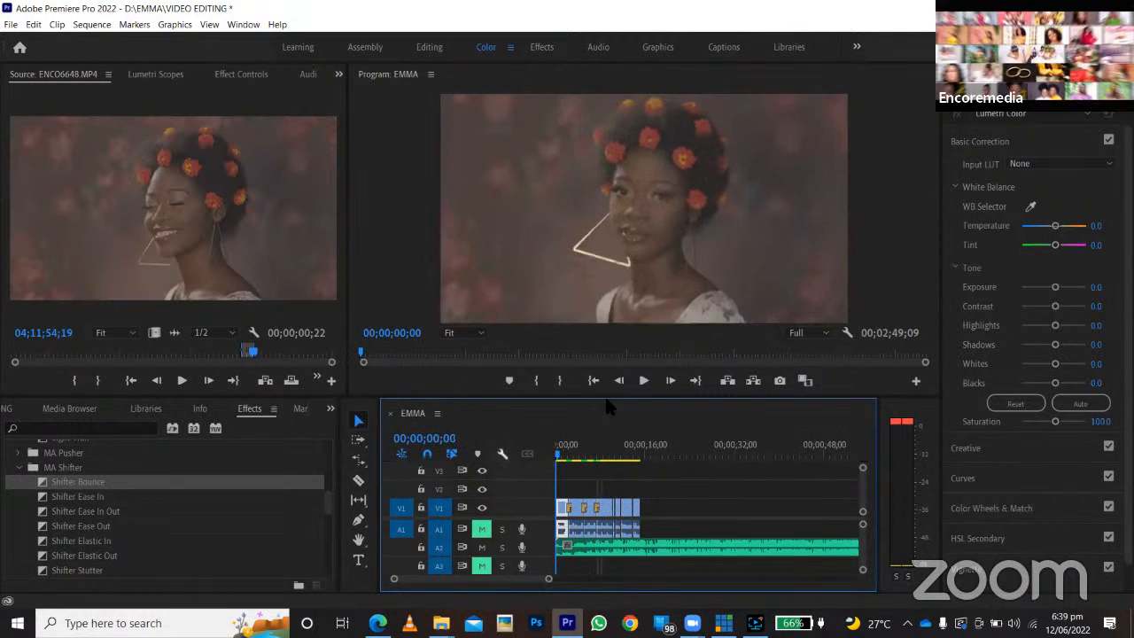
{"action": "left_click", "coordinate": [640, 382]}
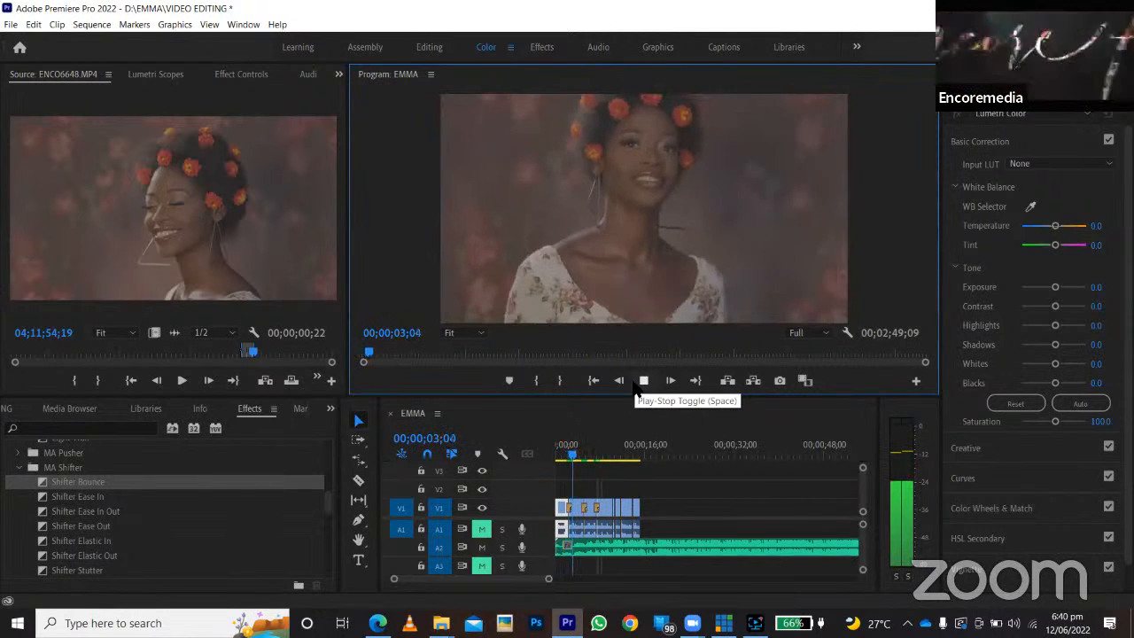
{"action": "left_click", "coordinate": [641, 381]}
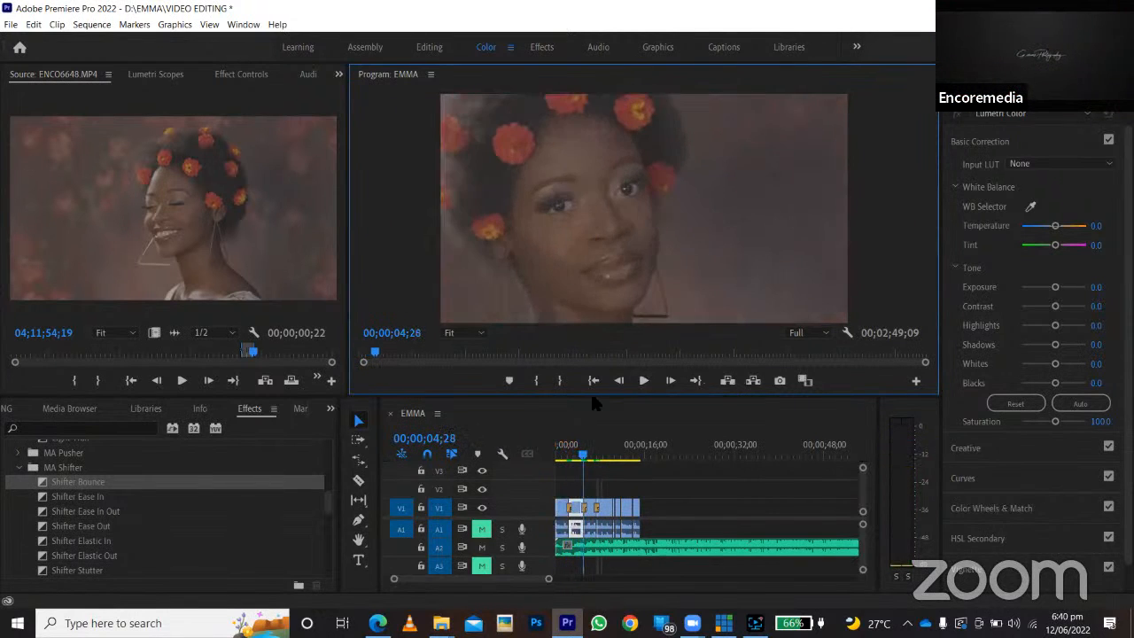
{"action": "scroll", "coordinate": [96, 457], "scroll_direction": "up", "scroll_amount": 5}
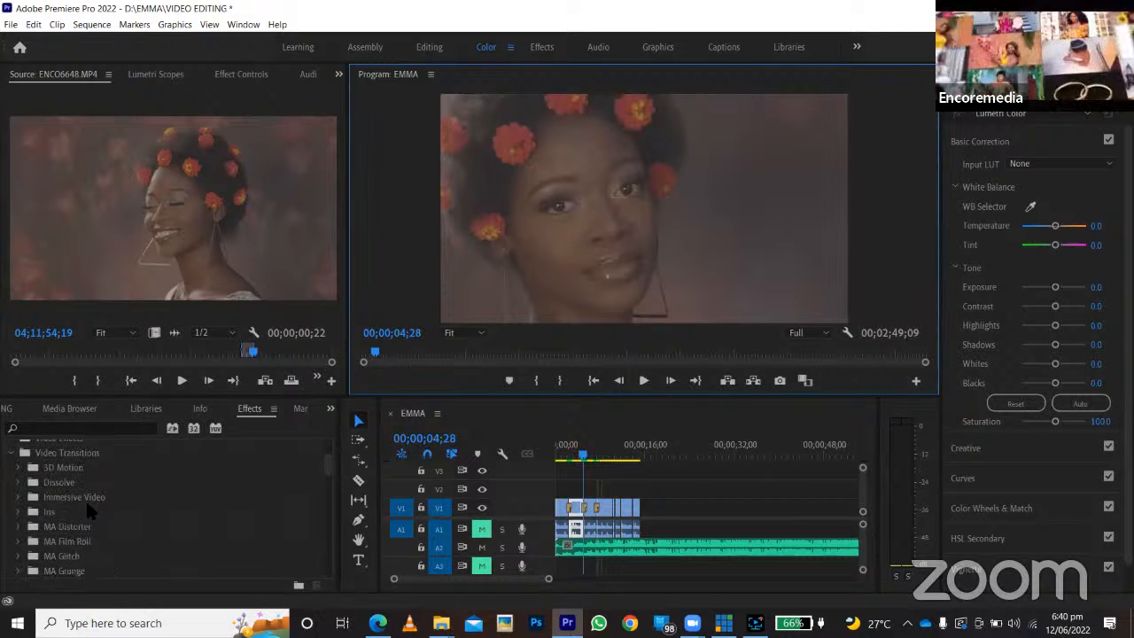
Create a new bin named INTERVIEW in the VIDEO EDITING project and open it.
{"action": "scroll", "coordinate": [115, 501], "scroll_direction": "up", "scroll_amount": 2}
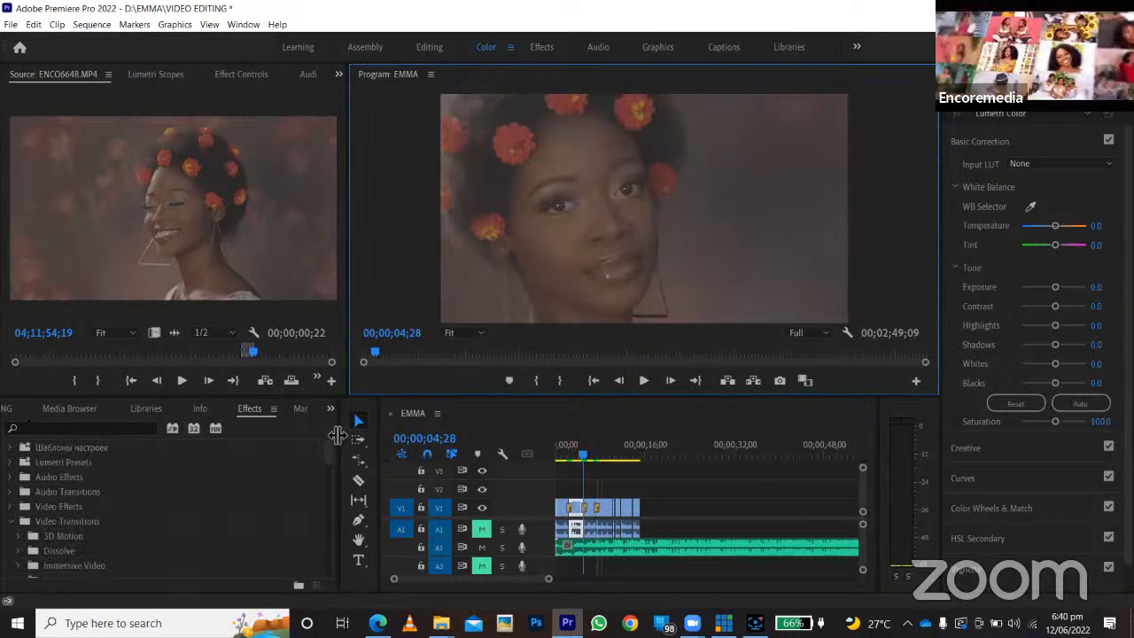
{"action": "left_click", "coordinate": [331, 410]}
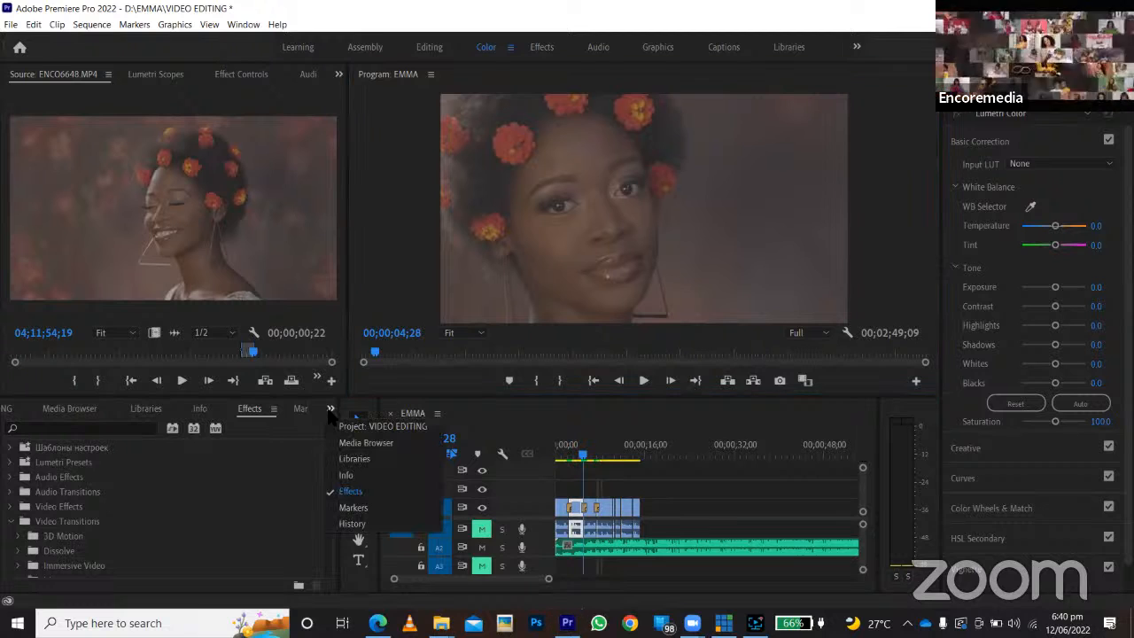
{"action": "left_click", "coordinate": [363, 427]}
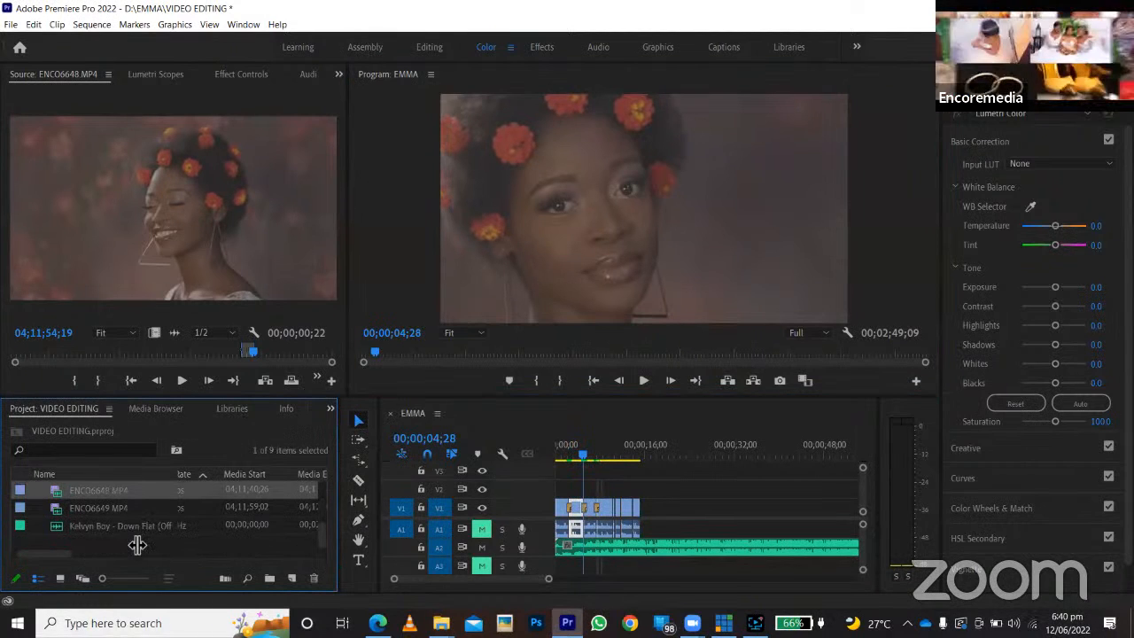
{"action": "right_click", "coordinate": [137, 545]}
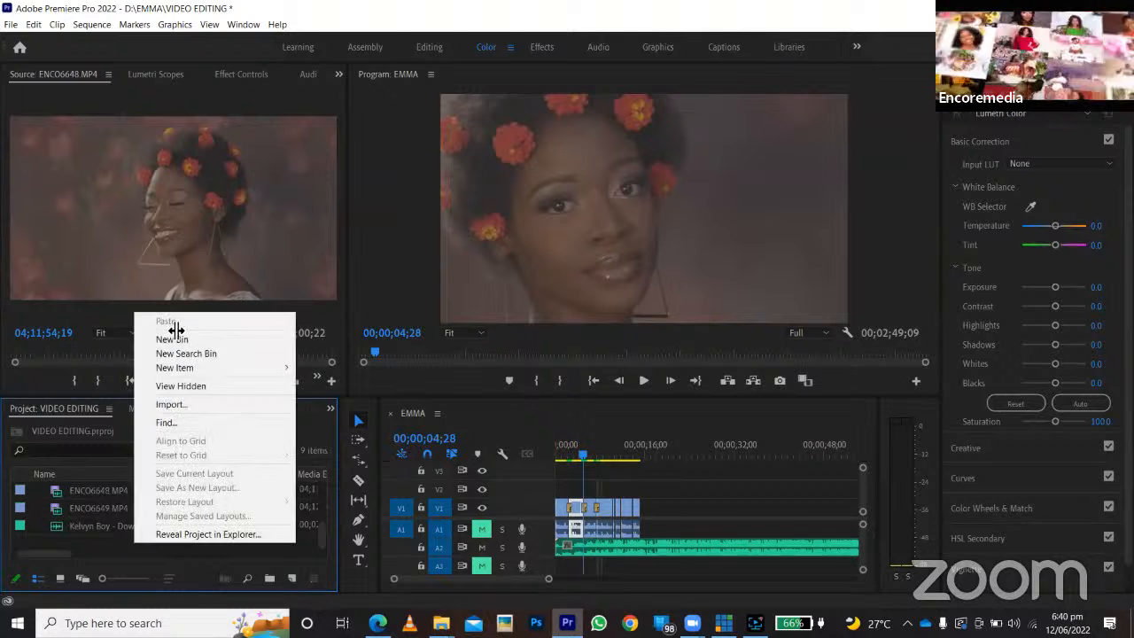
{"action": "left_click", "coordinate": [169, 326]}
{"action": "type", "text": "INTERVIEW"}
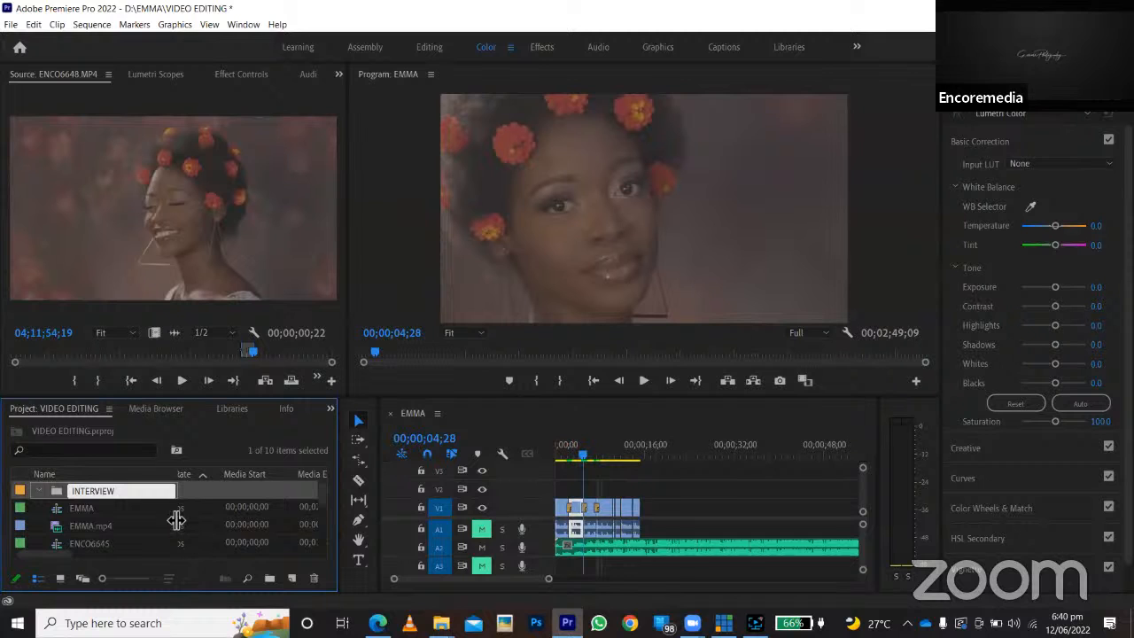
{"action": "left_click", "coordinate": [57, 491]}
{"action": "double_click", "coordinate": [56, 493]}
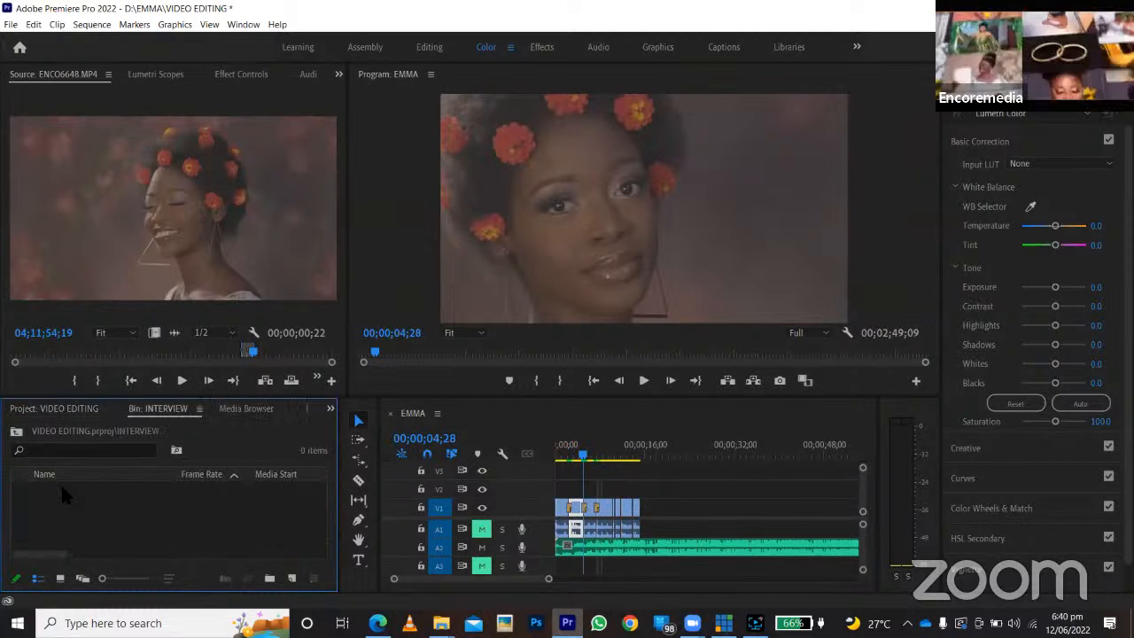
Import the clip ENCO9742 from the Cam 1 folder on Local Disk (F:) into the INTERVIEW bin.
{"action": "double_click", "coordinate": [71, 494]}
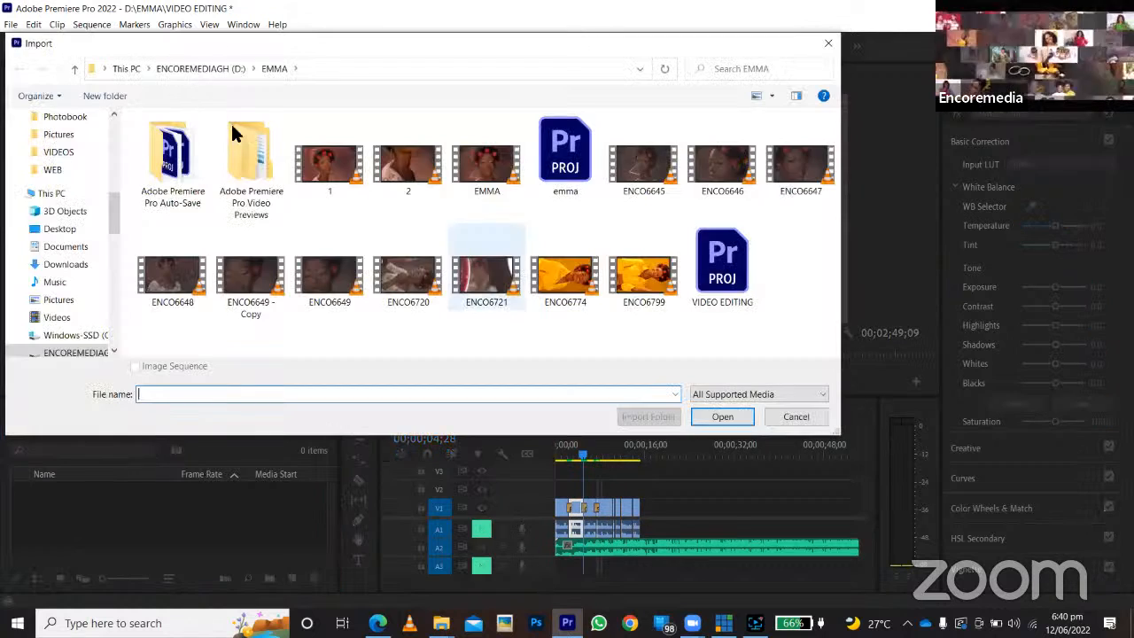
{"action": "left_click", "coordinate": [203, 69]}
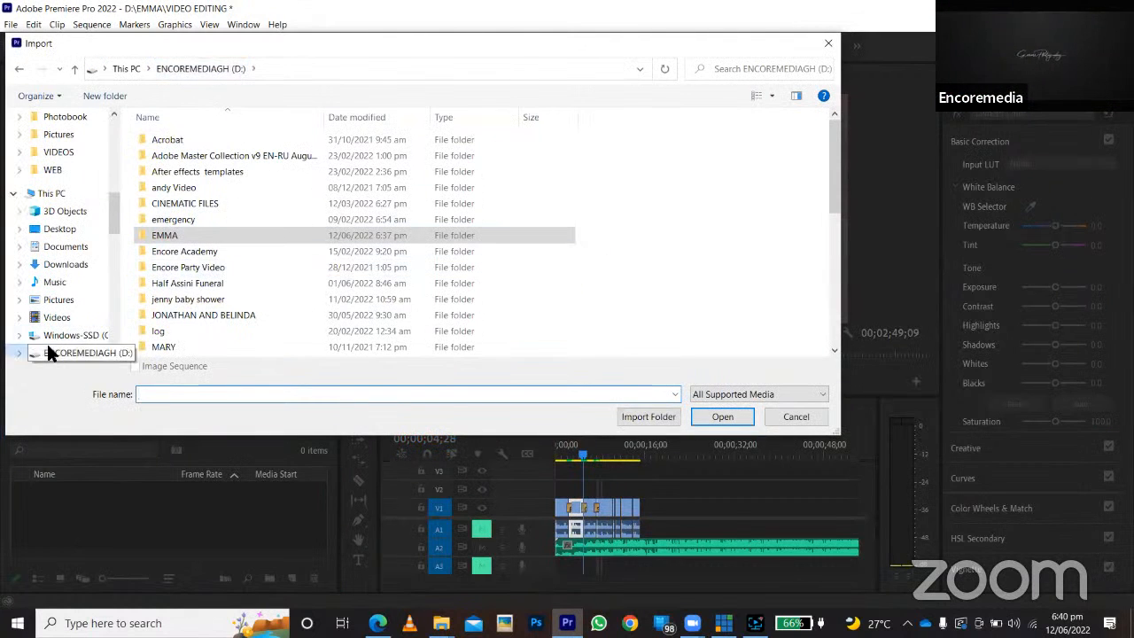
{"action": "scroll", "coordinate": [51, 338], "scroll_direction": "down", "scroll_amount": 1}
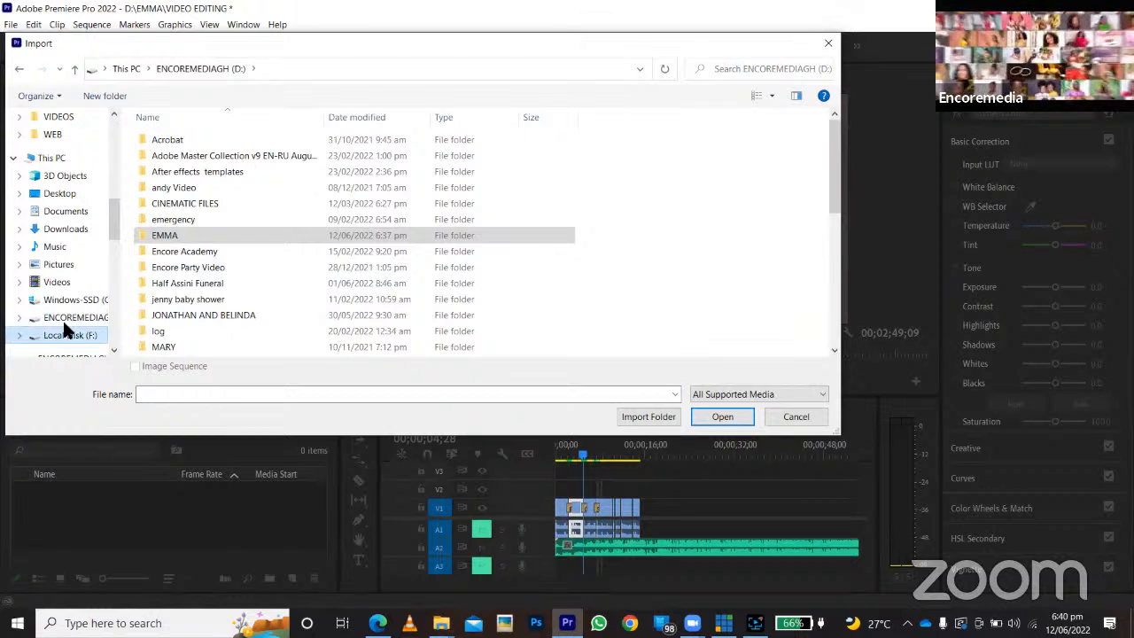
{"action": "left_click", "coordinate": [63, 327]}
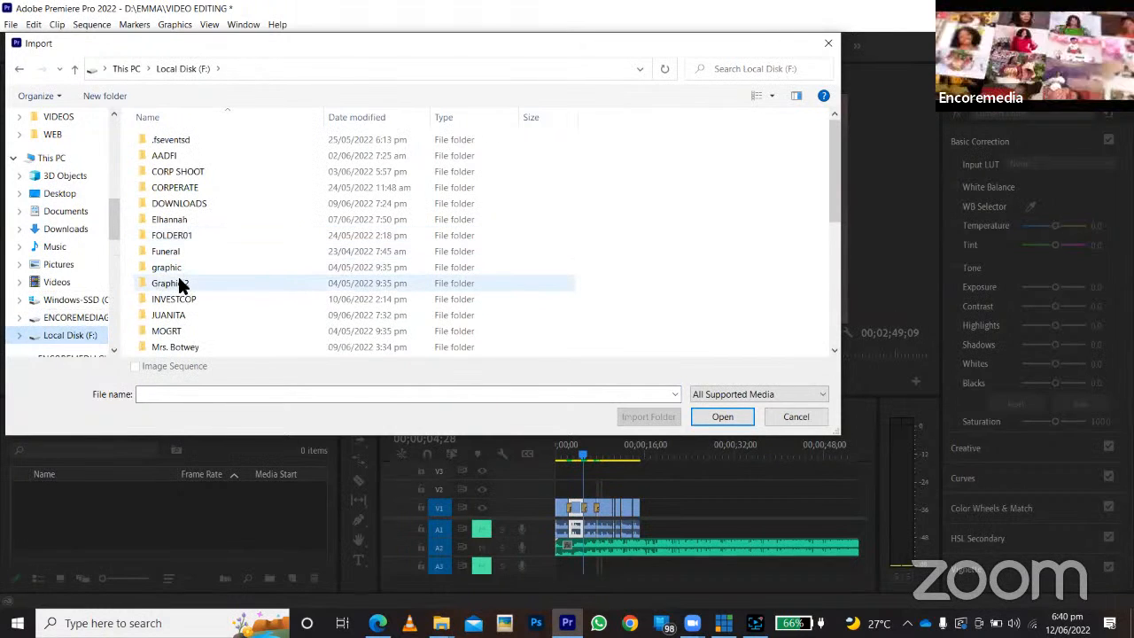
{"action": "scroll", "coordinate": [178, 279], "scroll_direction": "down", "scroll_amount": 3}
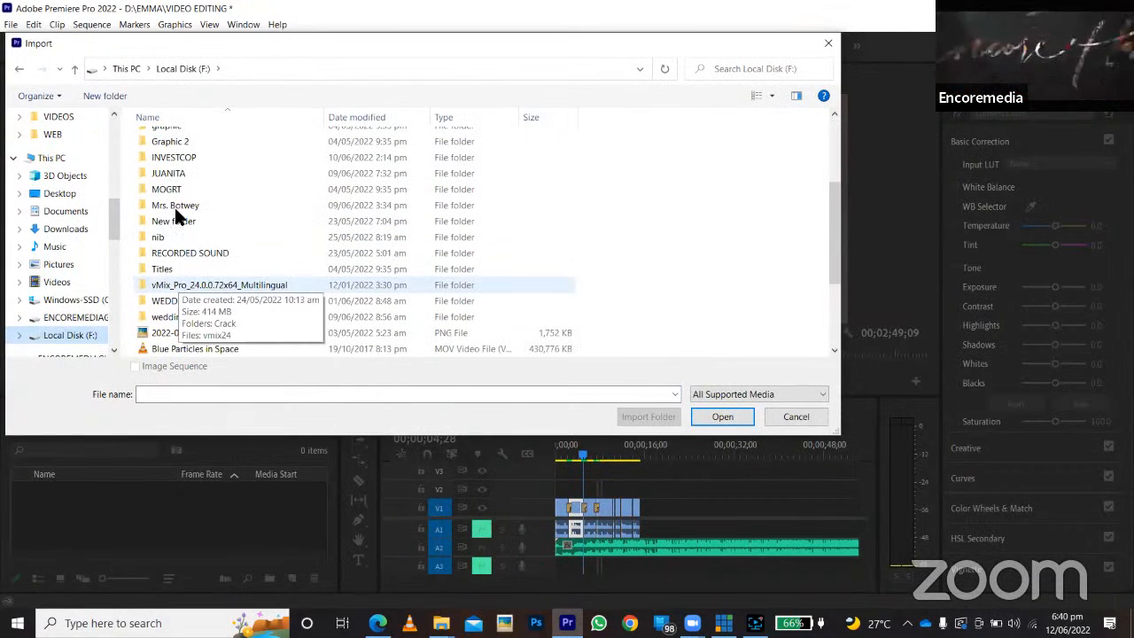
{"action": "double_click", "coordinate": [175, 206]}
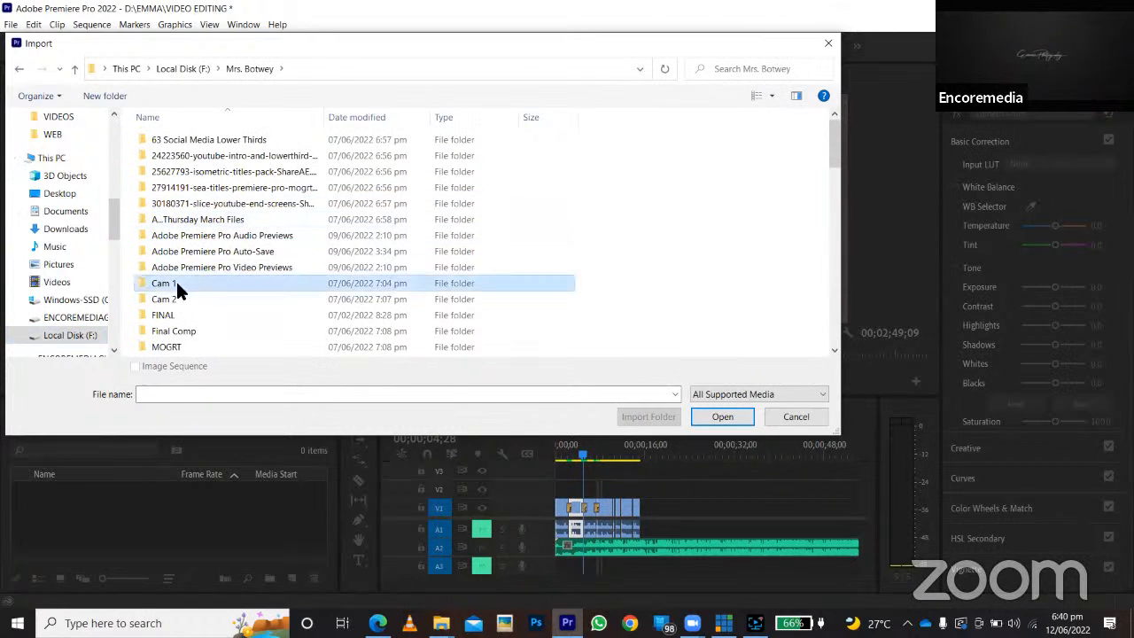
{"action": "double_click", "coordinate": [177, 282]}
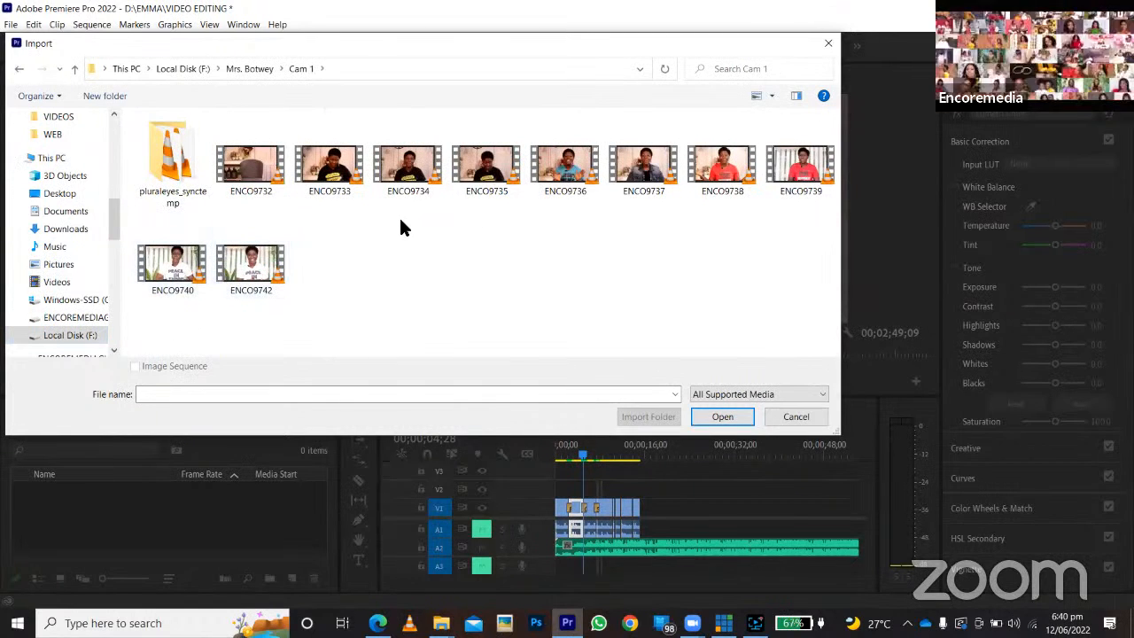
{"action": "left_click", "coordinate": [252, 265]}
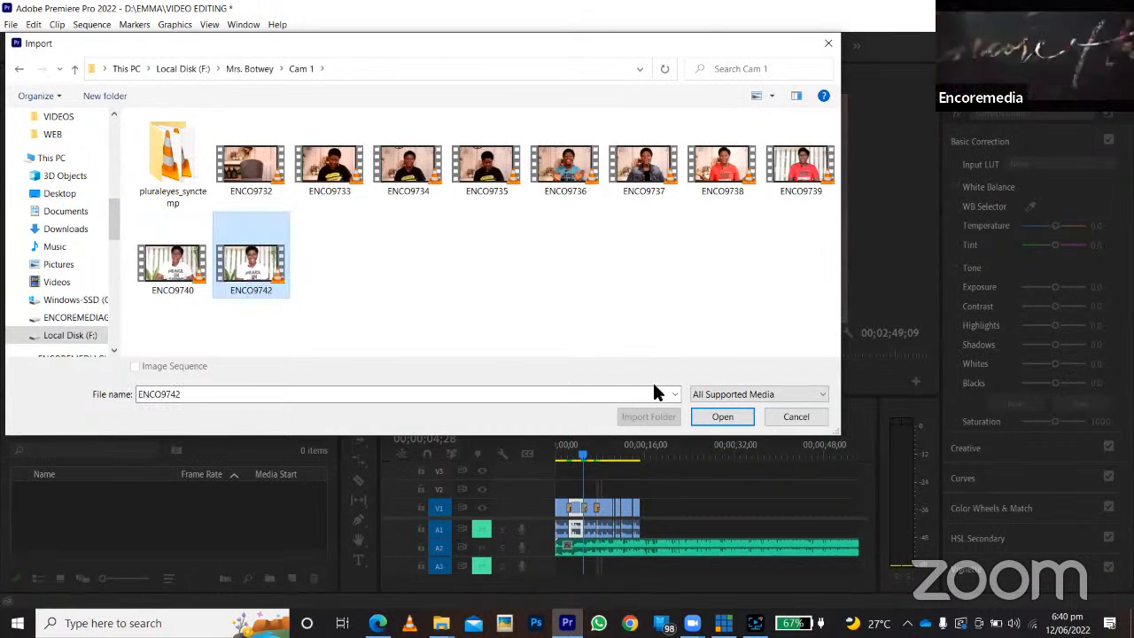
{"action": "left_click", "coordinate": [723, 415]}
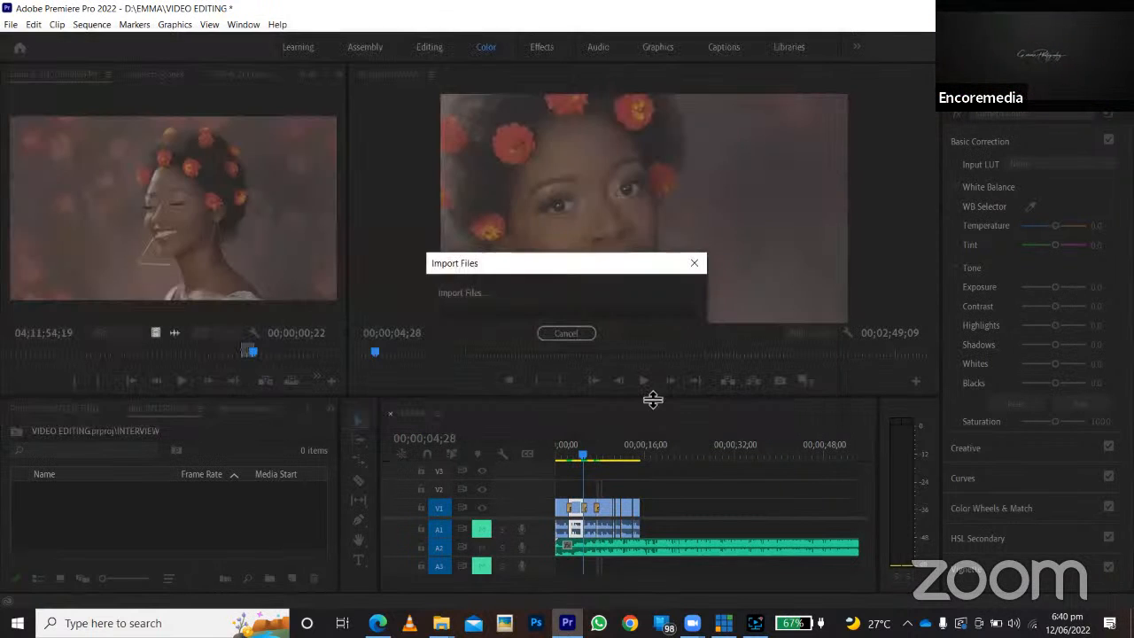
Create a DSLR 1080p25 sequence named with the interviewee's title and first name, and place ENCO9742.MP4 at its start on V1 and A1.
{"action": "left_click", "coordinate": [12, 25]}
{"action": "mouse_move", "coordinate": [80, 39]}
{"action": "left_click", "coordinate": [266, 69]}
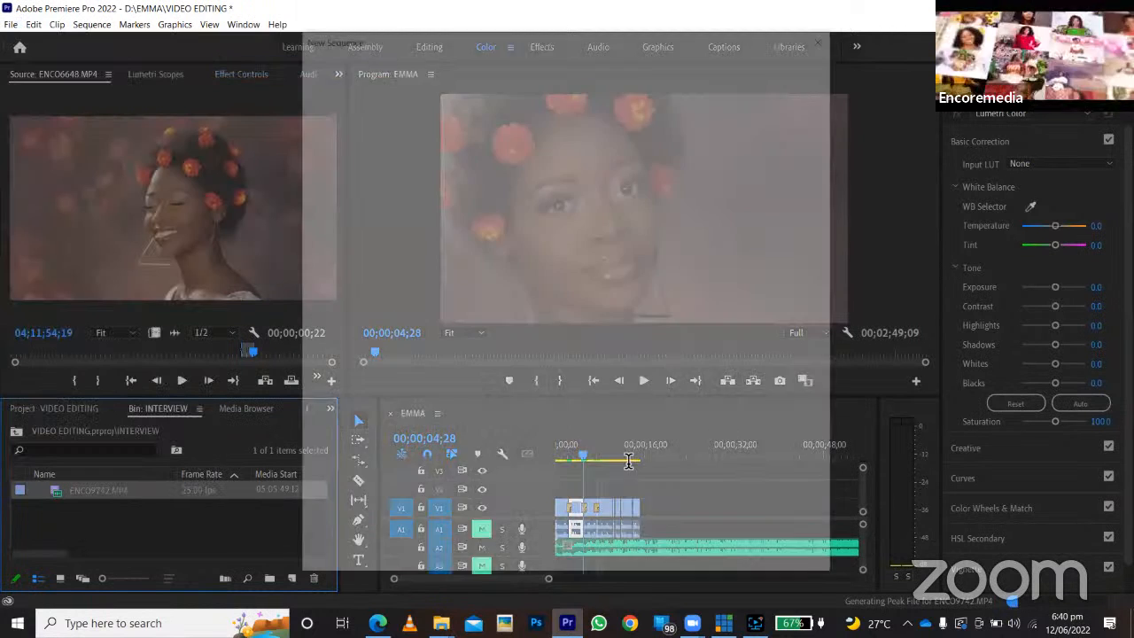
{"action": "type", "text": "GLORIA"}
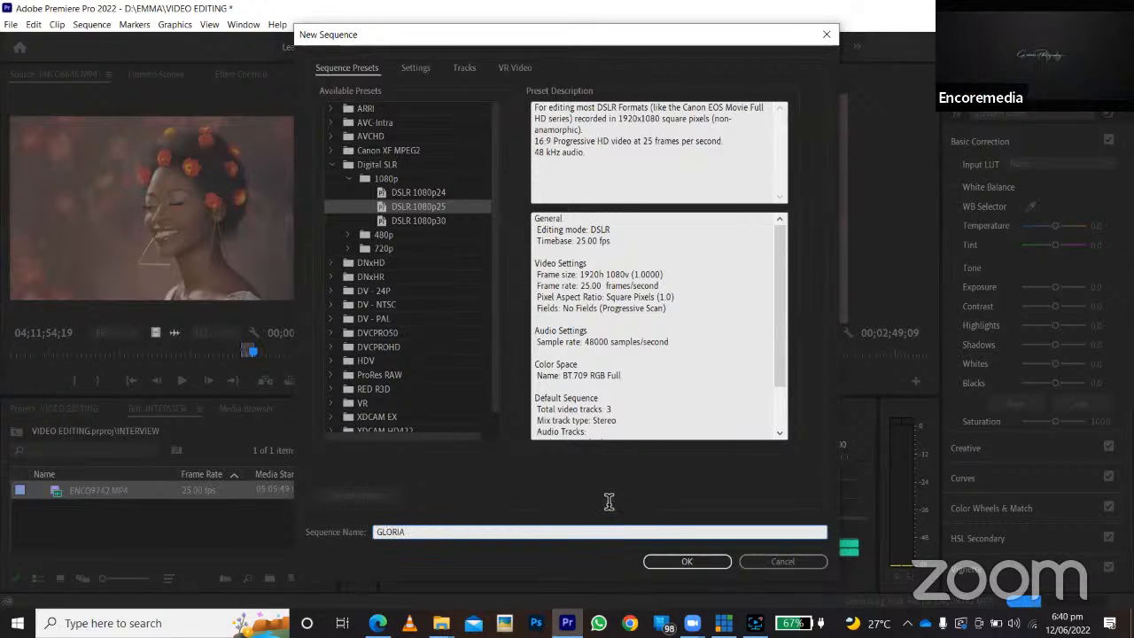
{"action": "left_click", "coordinate": [377, 532]}
{"action": "type", "text": "MINI"}
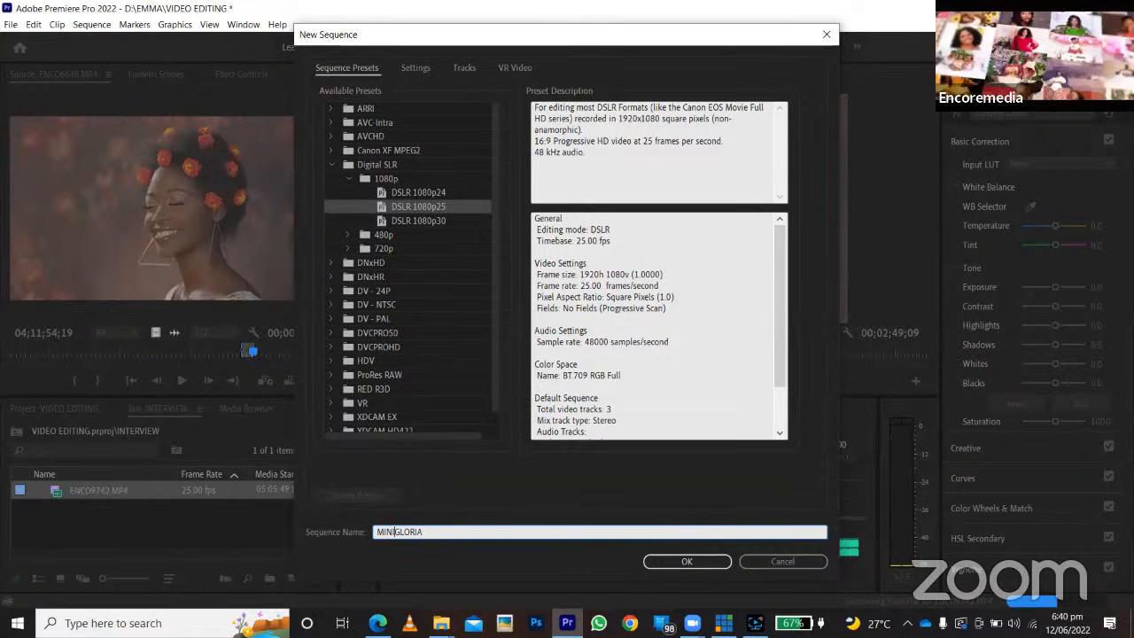
{"action": "type", "text": "STER"}
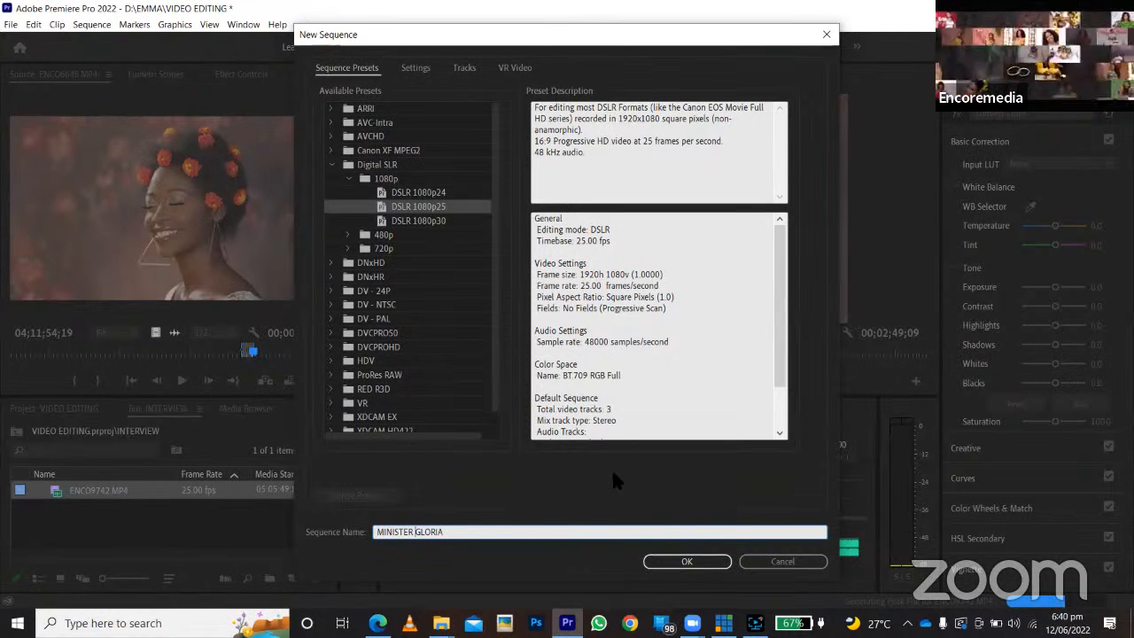
{"action": "left_click", "coordinate": [687, 563]}
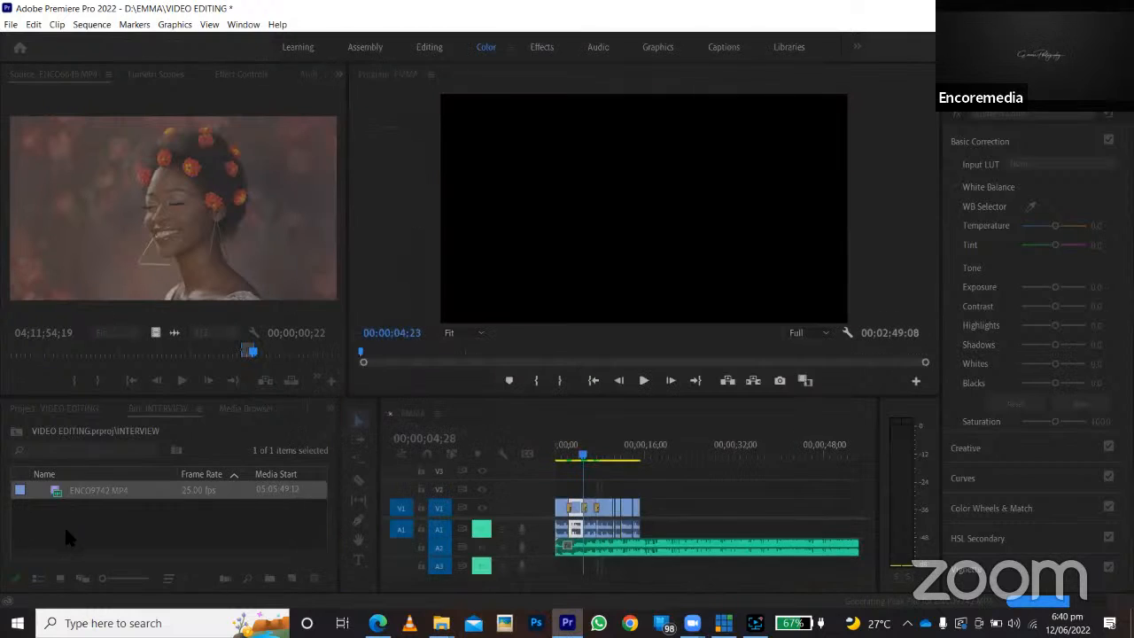
{"action": "left_click_drag", "start_coordinate": [58, 499], "coordinate": [560, 537]}
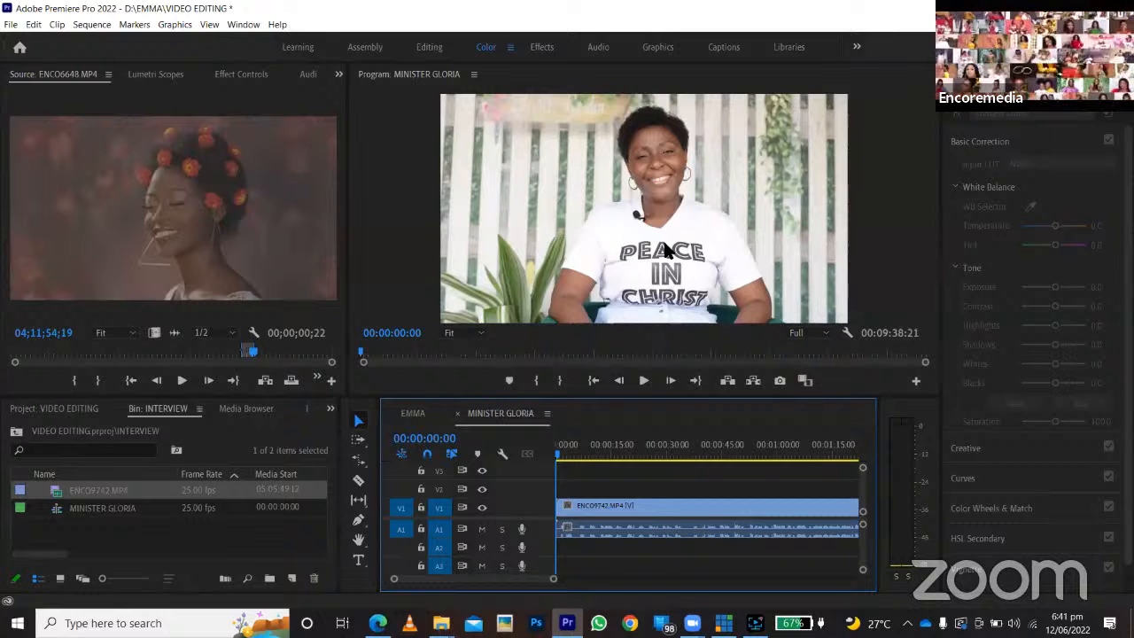
Play the interview clip briefly from about 00:00:08:15 and from its start to find where the speech begins.
{"action": "left_click", "coordinate": [589, 455]}
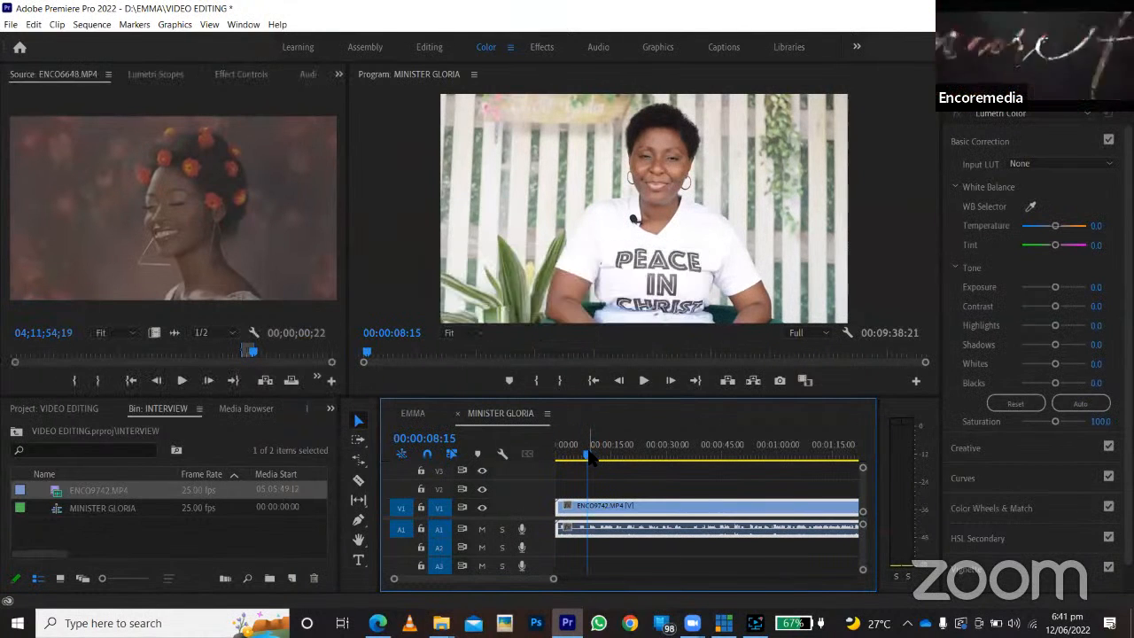
{"action": "key", "text": "space"}
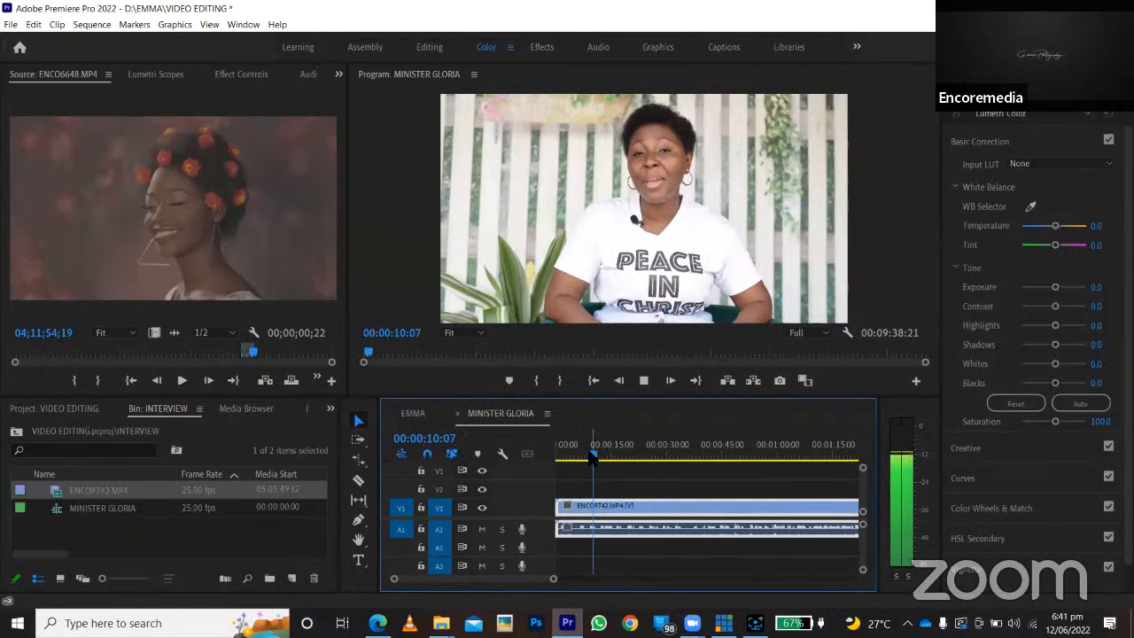
{"action": "key", "text": "space"}
{"action": "key", "text": "Home"}
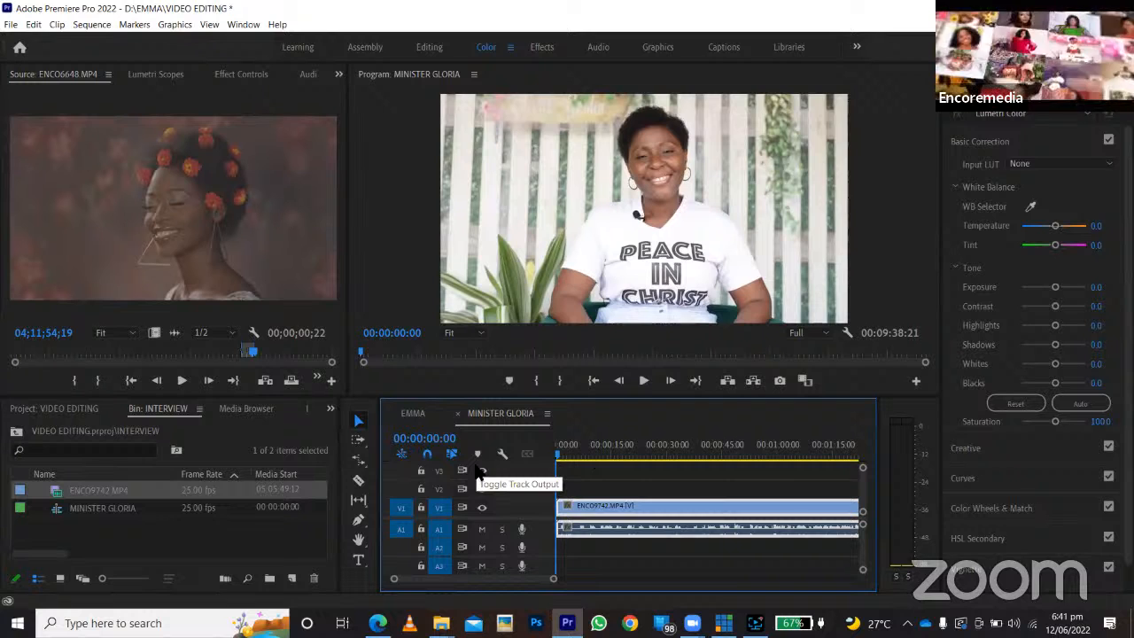
{"action": "key", "text": "space"}
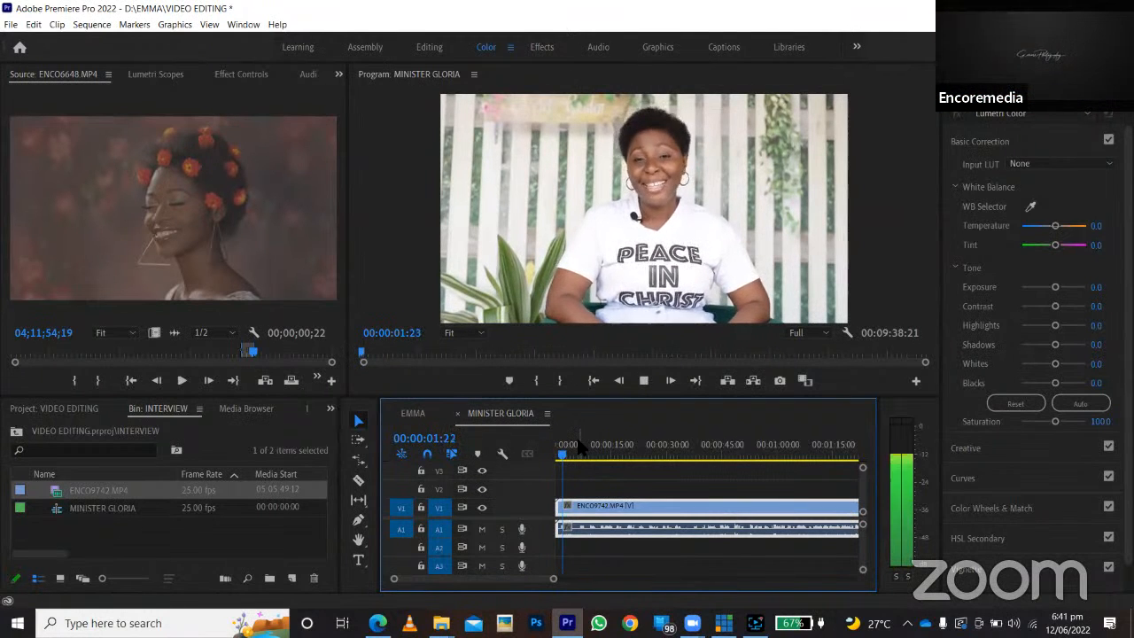
{"action": "key", "text": "space"}
Split the interview clip at 00:00:01:11, just before the speech, and ripple delete the opening piece.
{"action": "left_click_drag", "start_coordinate": [553, 579], "coordinate": [467, 579]}
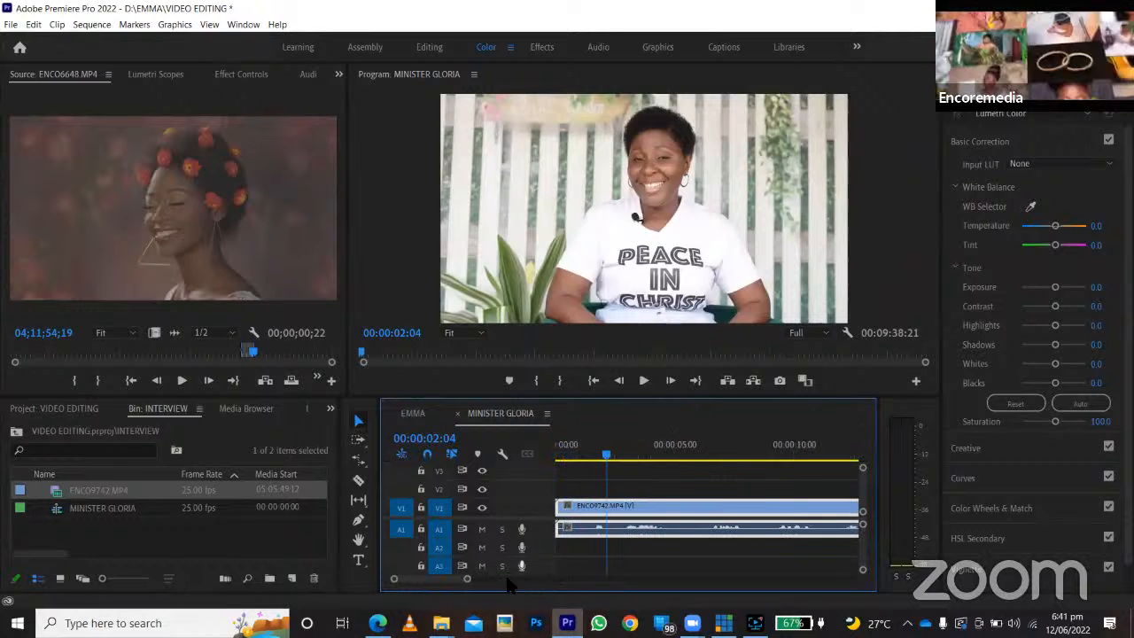
{"action": "left_click", "coordinate": [595, 458]}
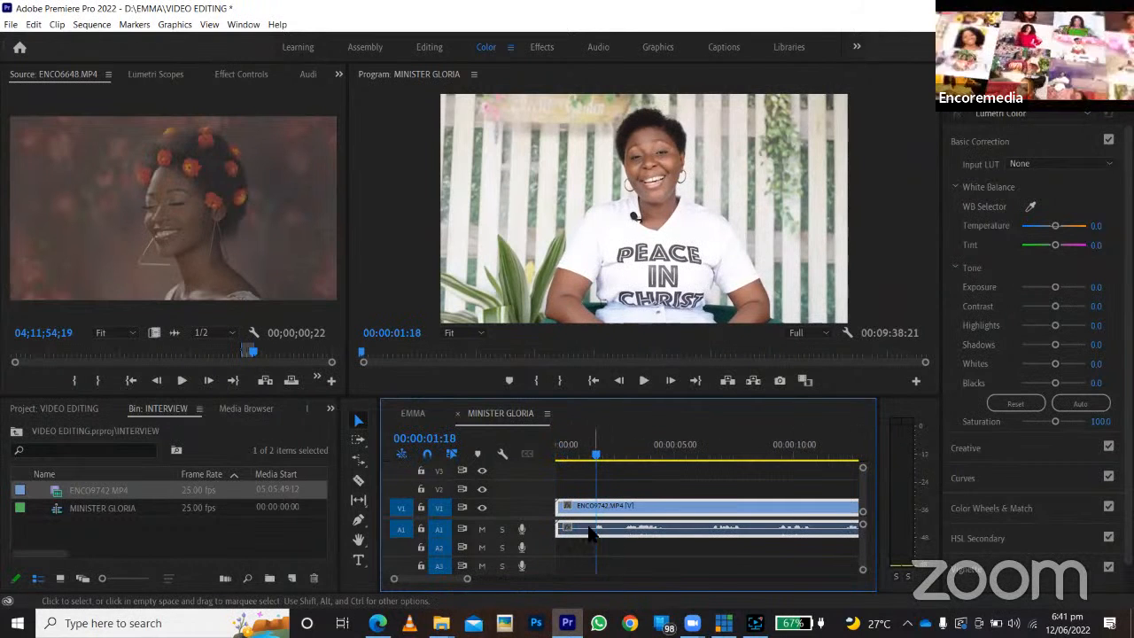
{"action": "left_click", "coordinate": [589, 457]}
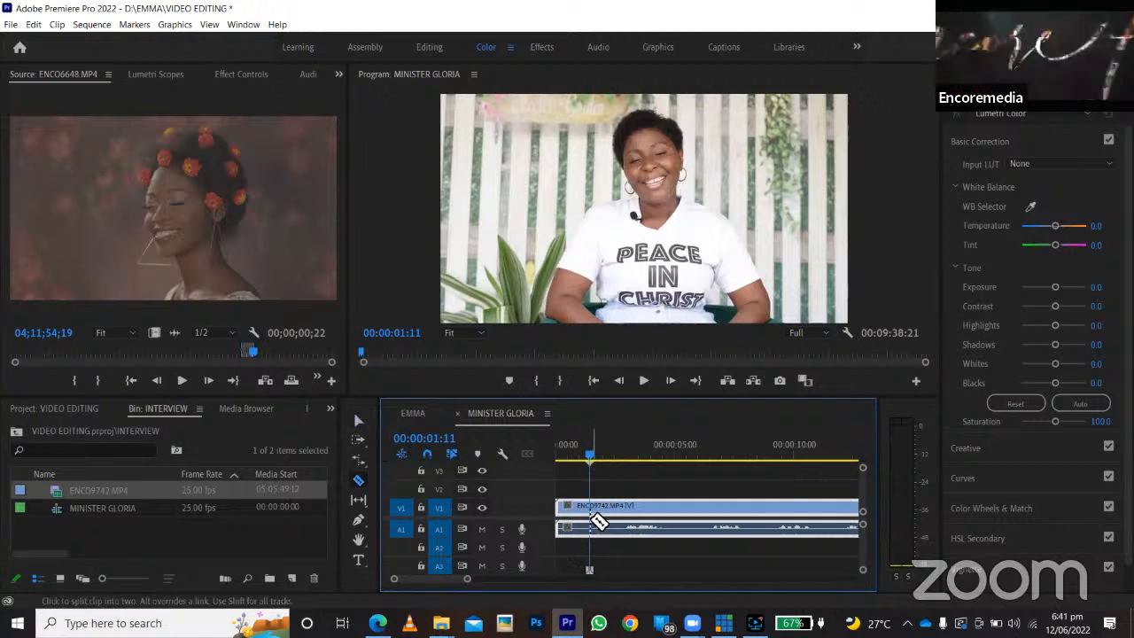
{"action": "key", "text": "ctrl+k"}
{"action": "left_click", "coordinate": [570, 518]}
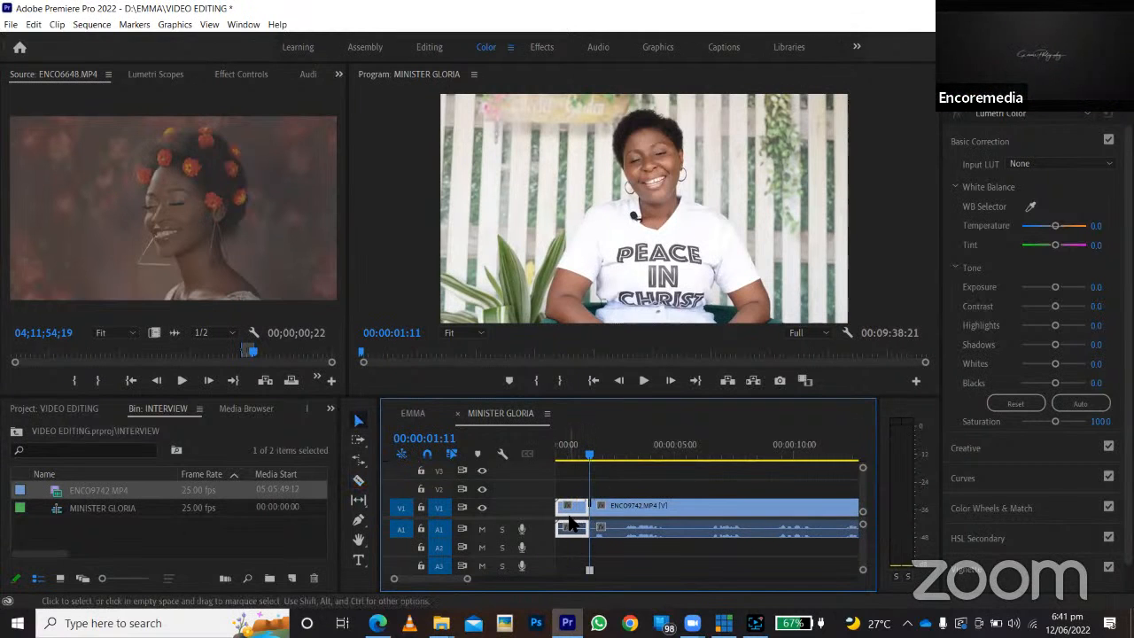
{"action": "key", "text": "Delete"}
{"action": "key", "text": "Delete"}
Play the trimmed interview from the sequence start, and continue from a point further in to about 00:00:39.
{"action": "left_click_drag", "start_coordinate": [570, 451], "coordinate": [530, 455]}
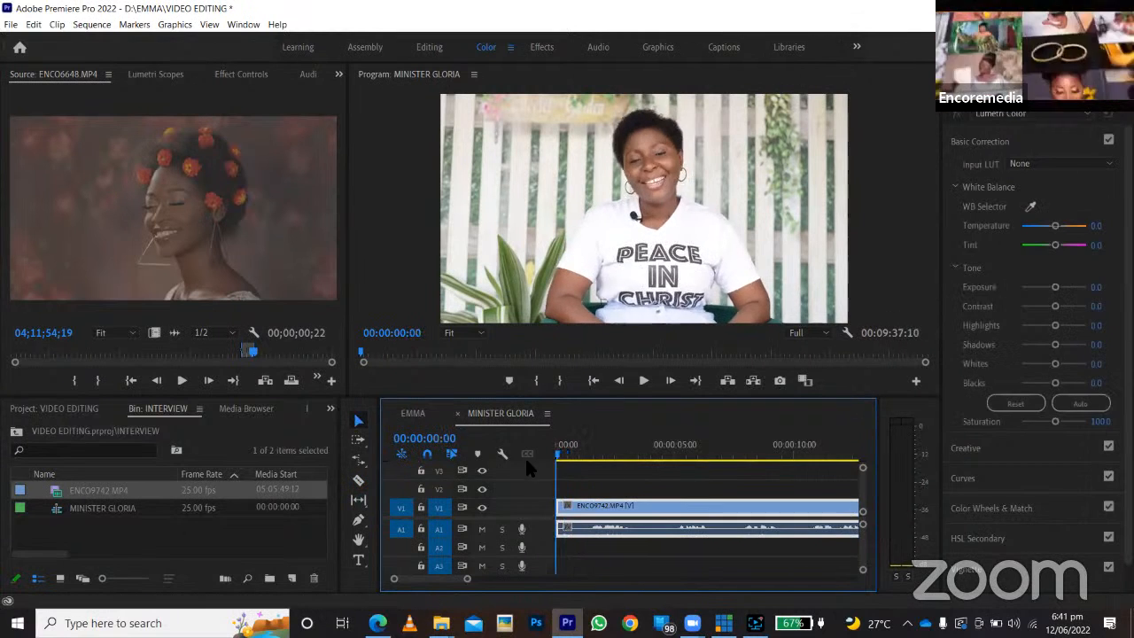
{"action": "key", "text": "space"}
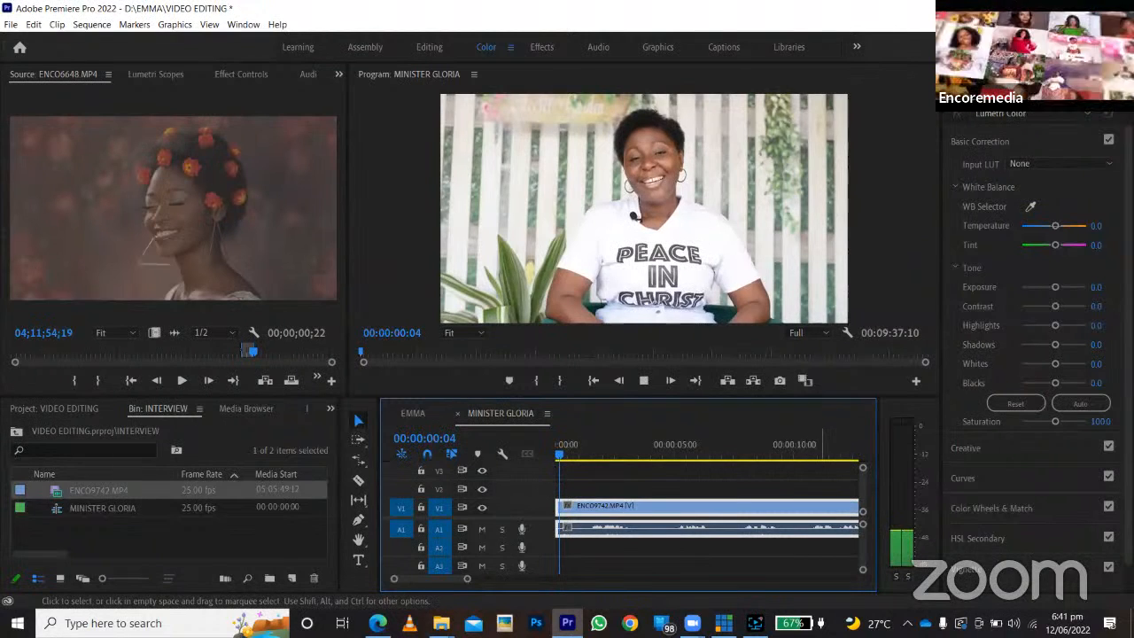
{"action": "left_click_drag", "start_coordinate": [468, 579], "coordinate": [528, 586]}
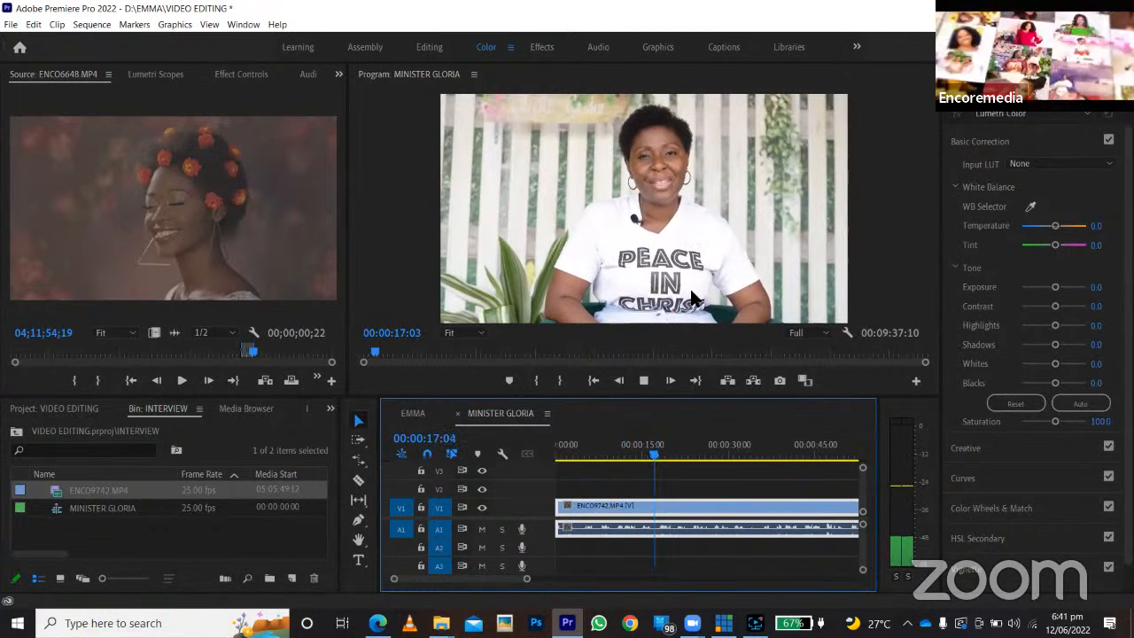
{"action": "left_click", "coordinate": [746, 457]}
{"action": "key", "text": "space"}
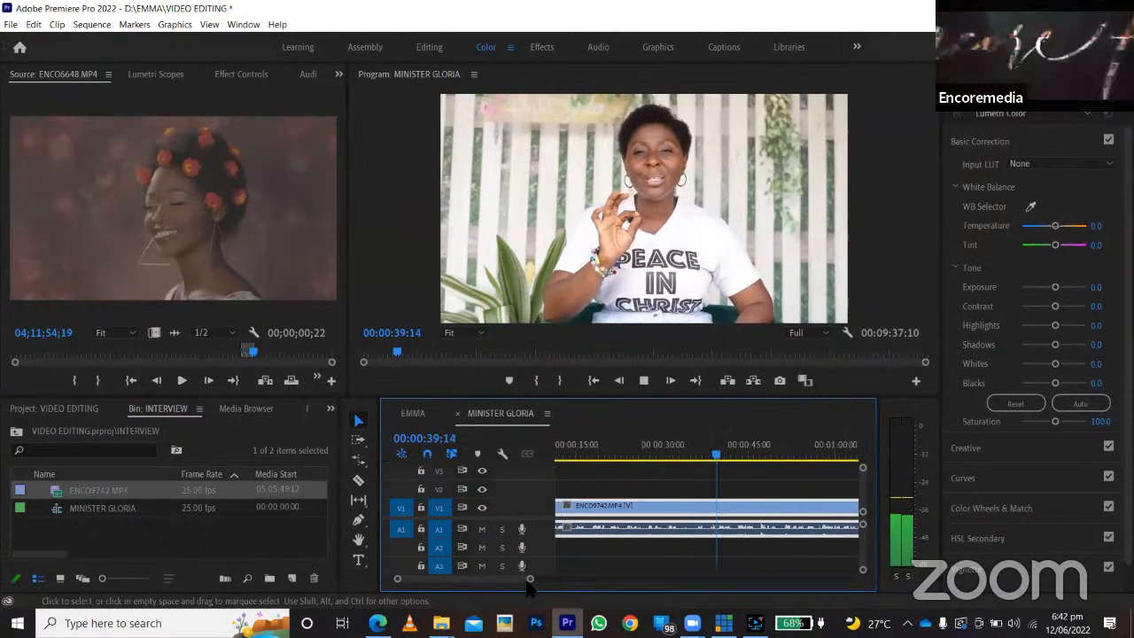
Sample the interview clip's playback at several points between about 00:01:00 and 00:01:57.
{"action": "left_click_drag", "start_coordinate": [528, 580], "coordinate": [570, 594]}
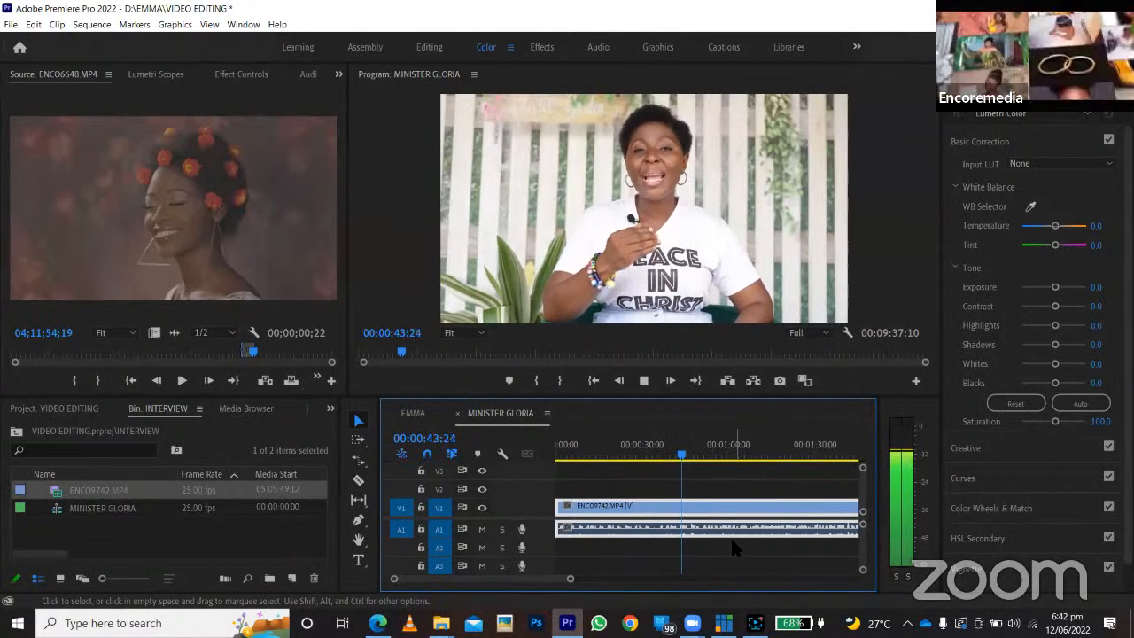
{"action": "left_click", "coordinate": [706, 456]}
{"action": "key", "text": "space"}
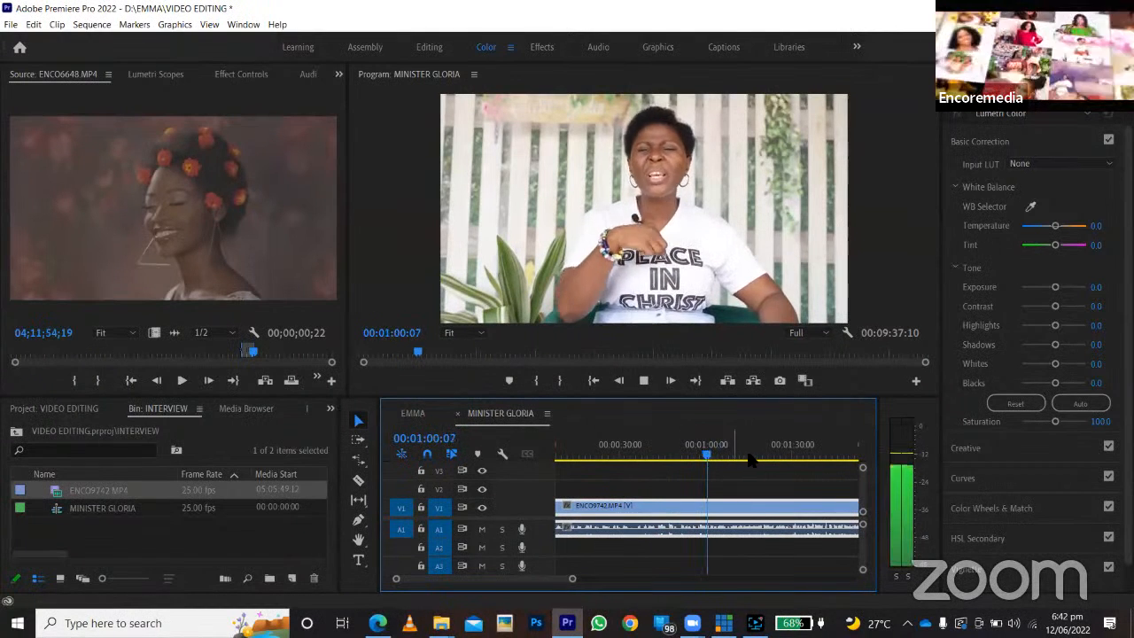
{"action": "key", "text": "space"}
{"action": "left_click", "coordinate": [755, 455]}
{"action": "key", "text": "space"}
{"action": "scroll", "coordinate": [756, 456], "scroll_direction": "down", "scroll_amount": 3}
{"action": "left_click", "coordinate": [754, 455]}
{"action": "key", "text": "space"}
{"action": "scroll", "coordinate": [749, 455], "scroll_direction": "down", "scroll_amount": 3}
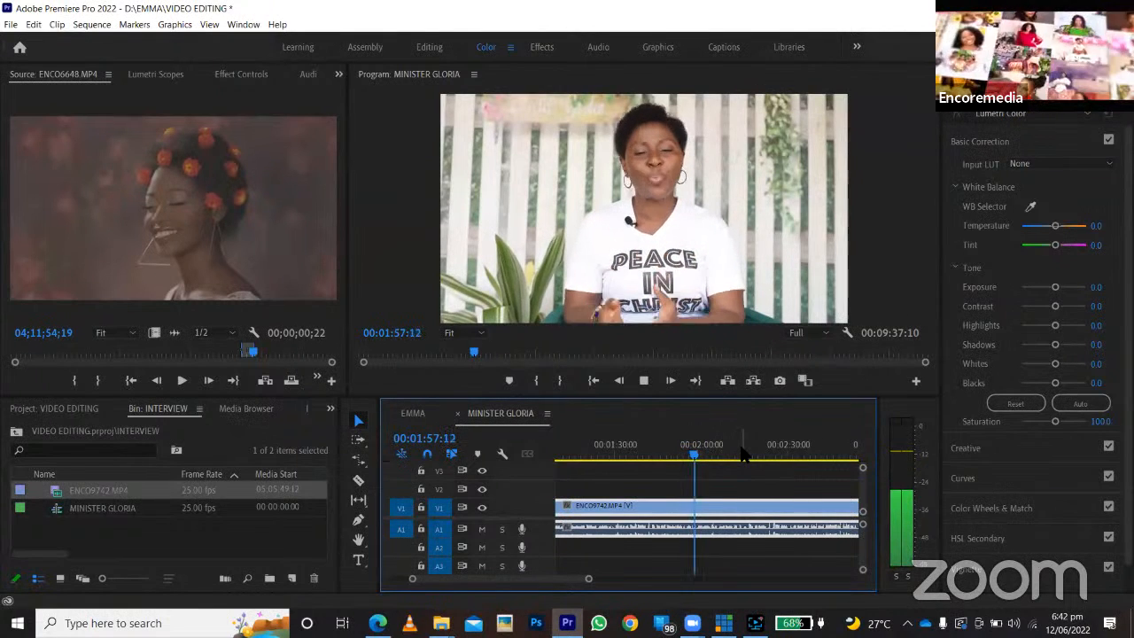
Play around 00:02:06 to 00:02:16 to find the end of the unwanted passage, and split the interview clip at 00:02:16:08.
{"action": "left_click", "coordinate": [743, 455]}
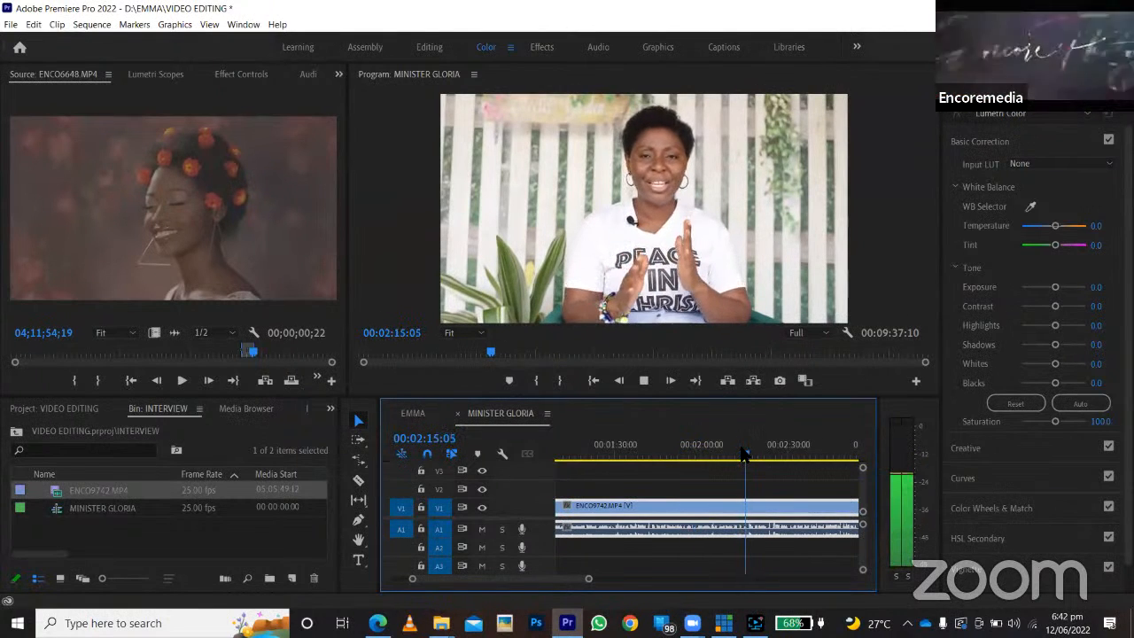
{"action": "key", "text": "space"}
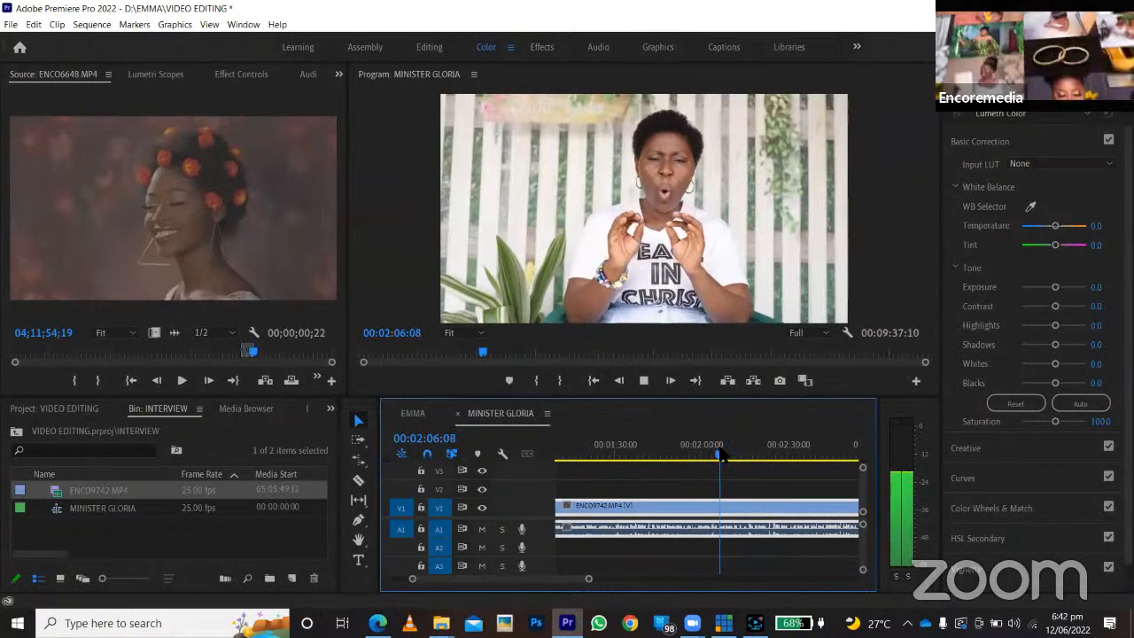
{"action": "left_click", "coordinate": [740, 454]}
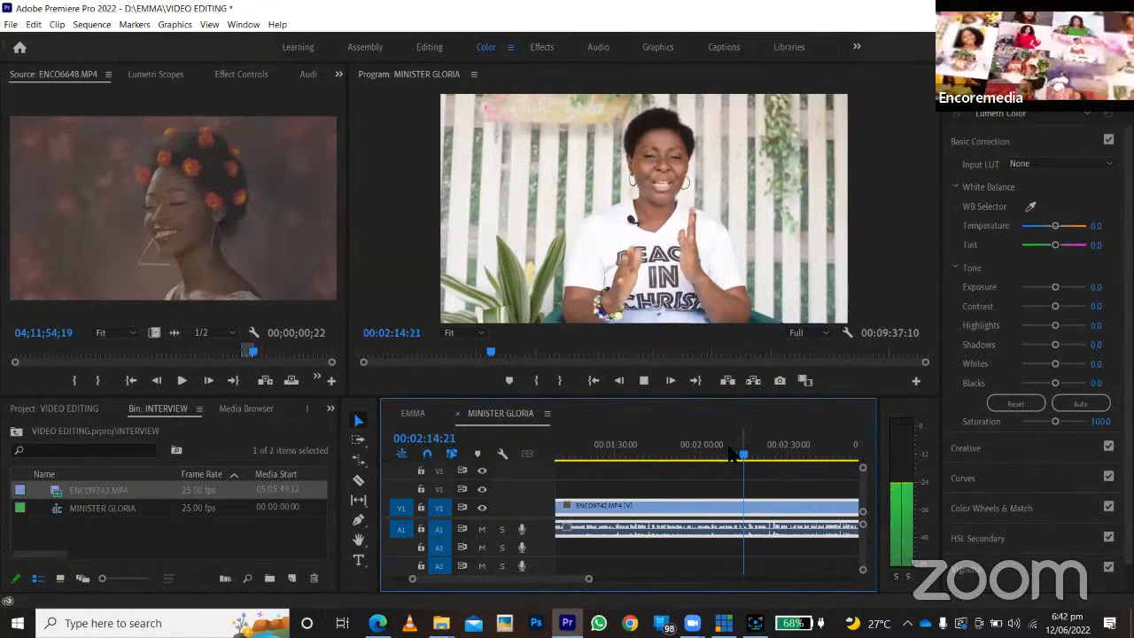
{"action": "key", "text": "space"}
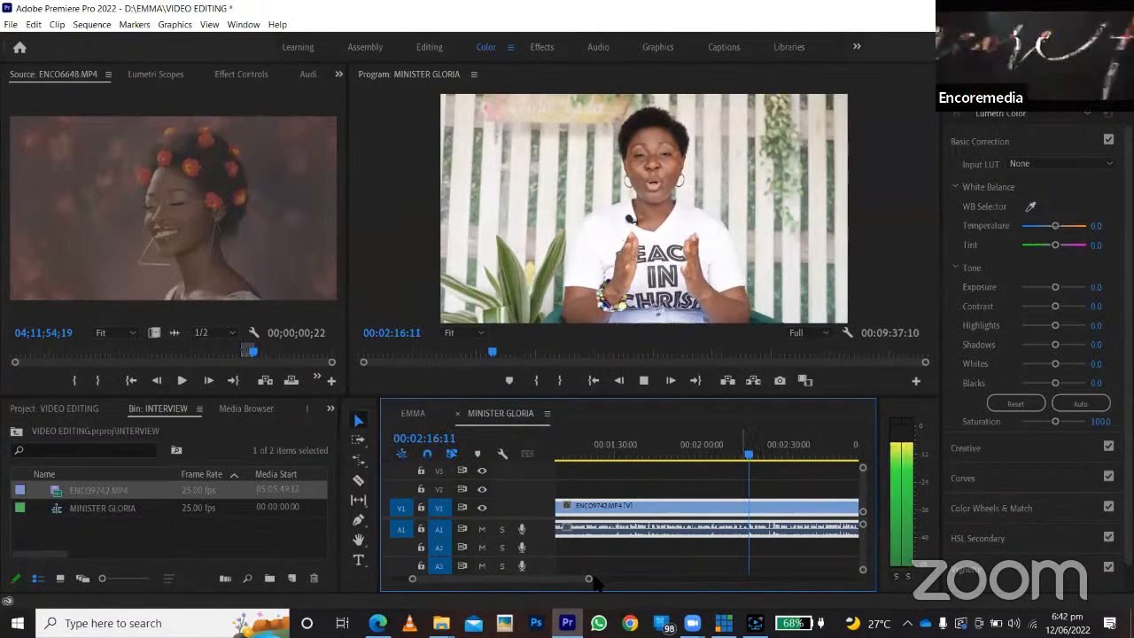
{"action": "left_click_drag", "start_coordinate": [552, 583], "coordinate": [537, 581]}
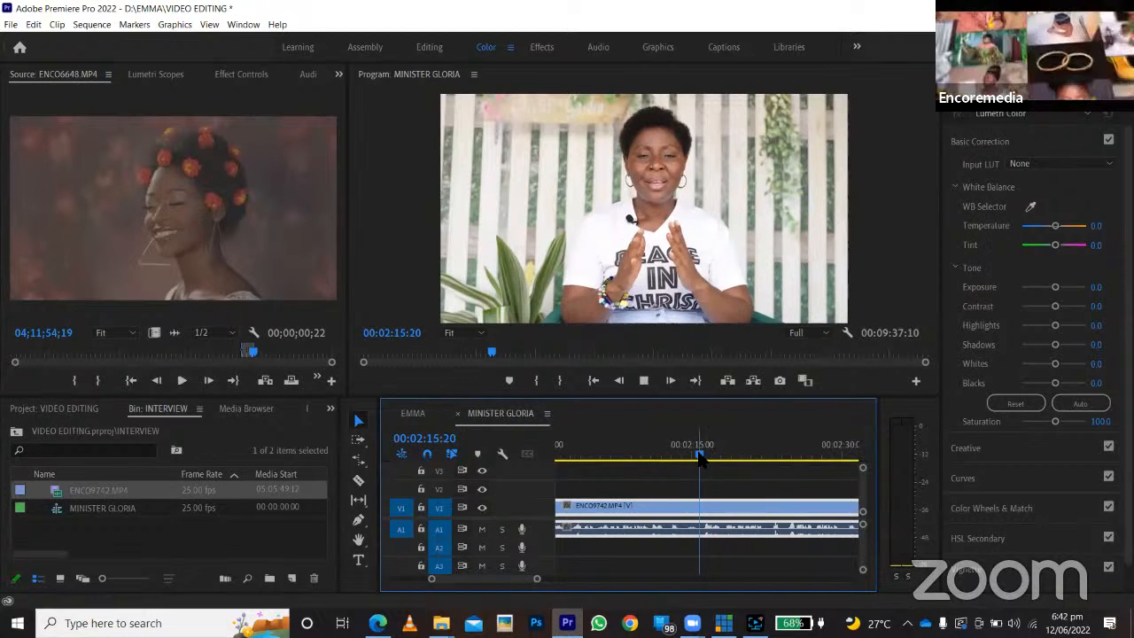
{"action": "left_click", "coordinate": [706, 456]}
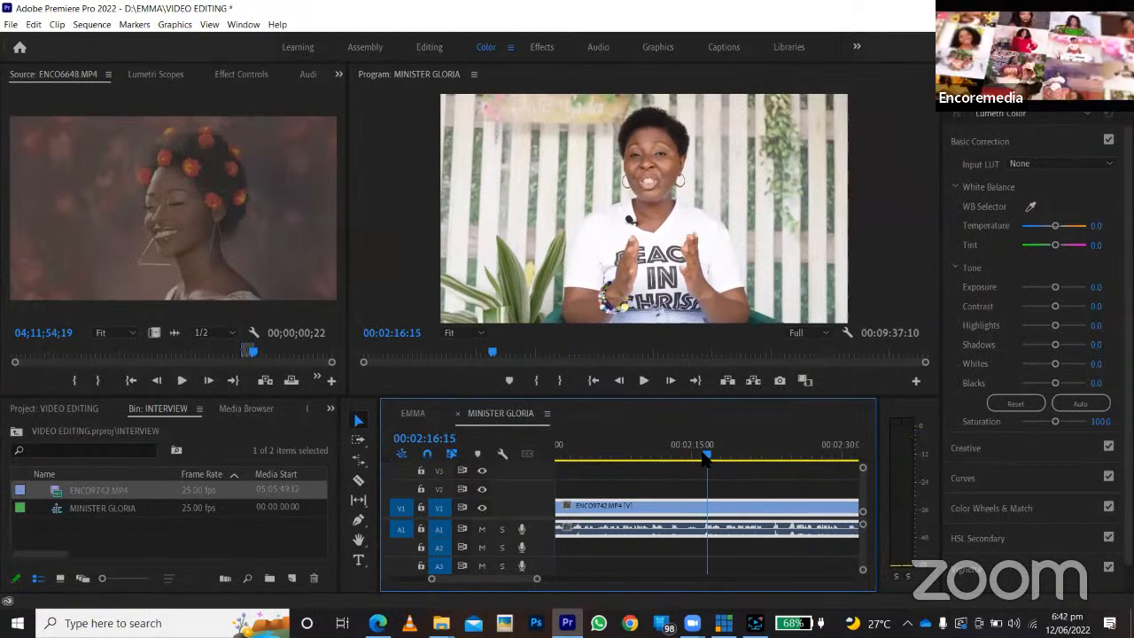
{"action": "key", "text": "c"}
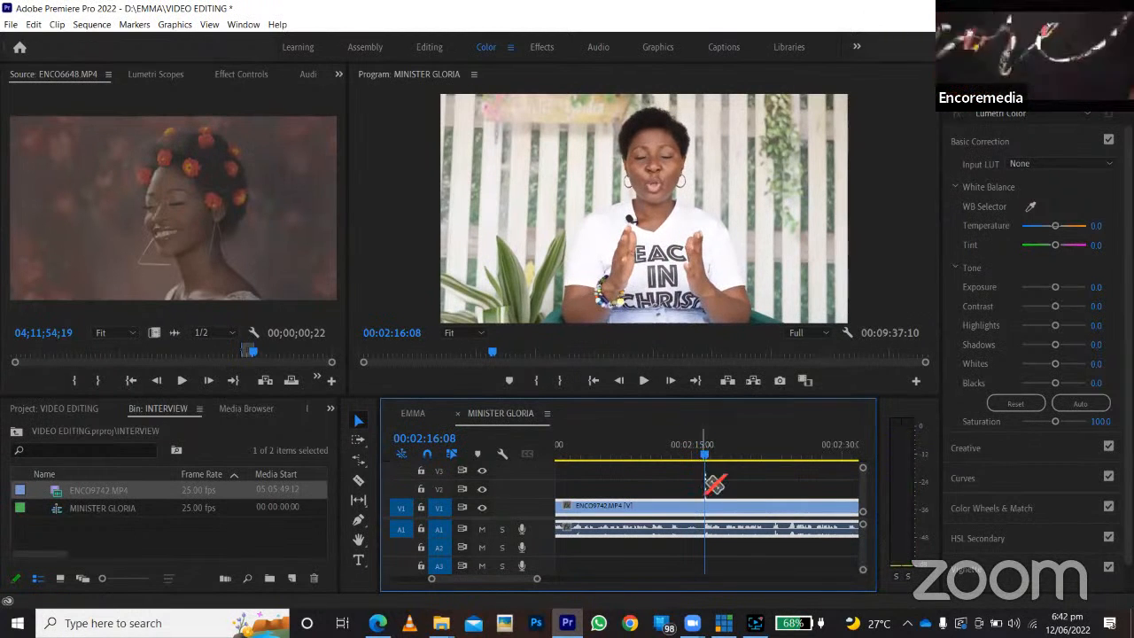
{"action": "left_click", "coordinate": [712, 511]}
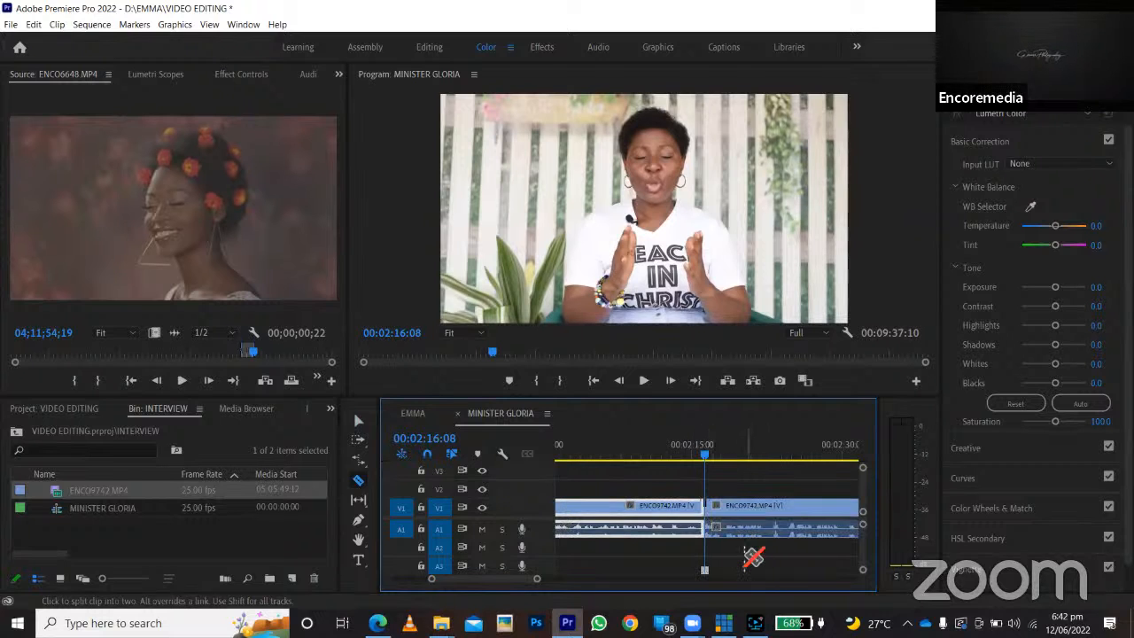
Replay the passage before that cut to find where it begins, and split the interview clip again at 00:02:08:04.
{"action": "key", "text": "space"}
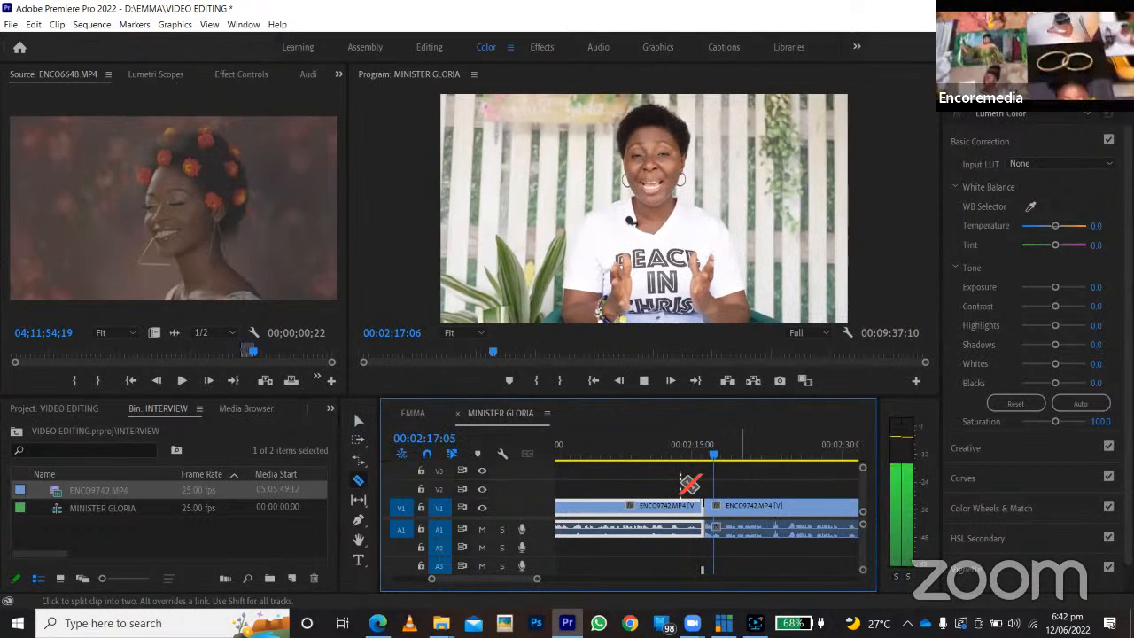
{"action": "scroll", "coordinate": [690, 483], "scroll_direction": "up", "scroll_amount": 2}
{"action": "left_click", "coordinate": [665, 458]}
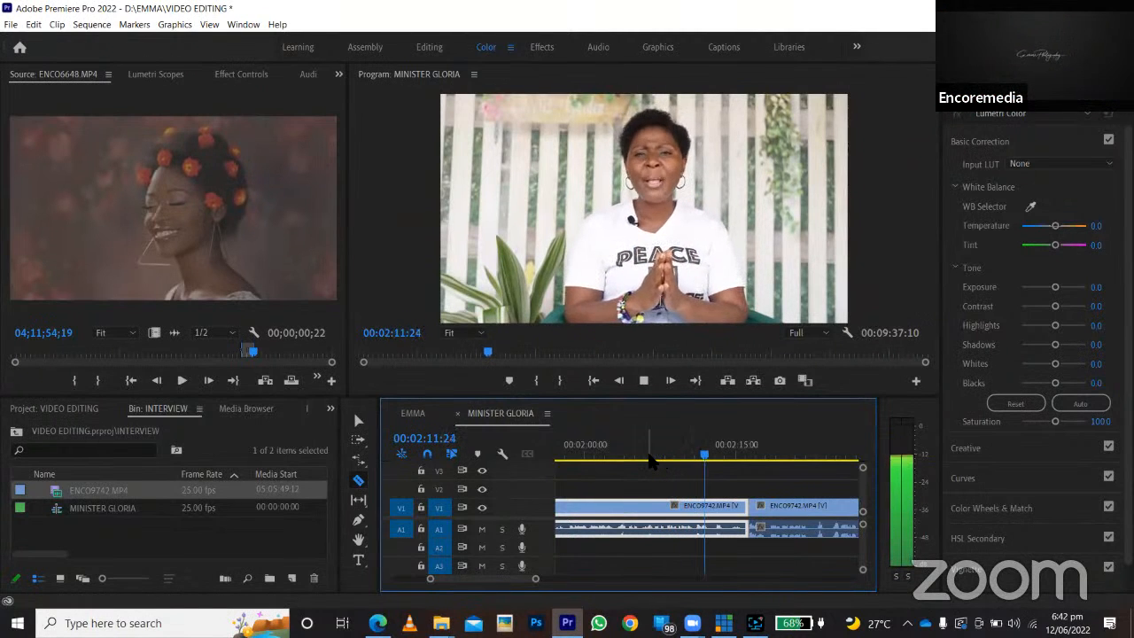
{"action": "left_click", "coordinate": [649, 459]}
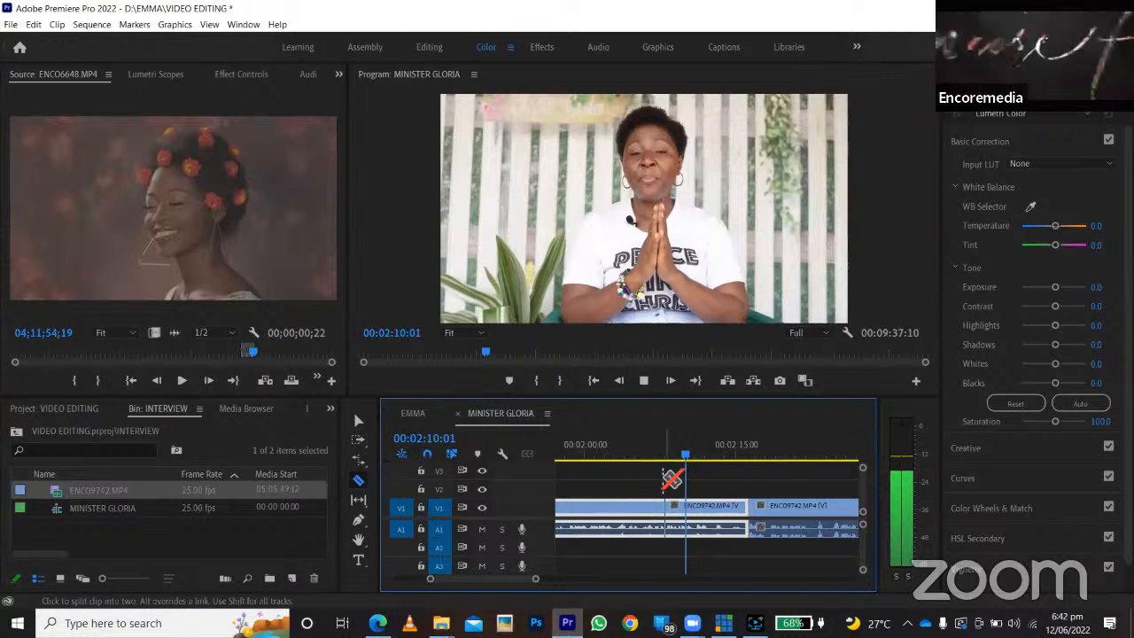
{"action": "left_click", "coordinate": [663, 459]}
{"action": "key", "text": "space"}
{"action": "left_click", "coordinate": [670, 513]}
Ripple delete the interview section between the cuts at 00:02:08:04 and 00:02:16:08.
{"action": "key", "text": "v"}
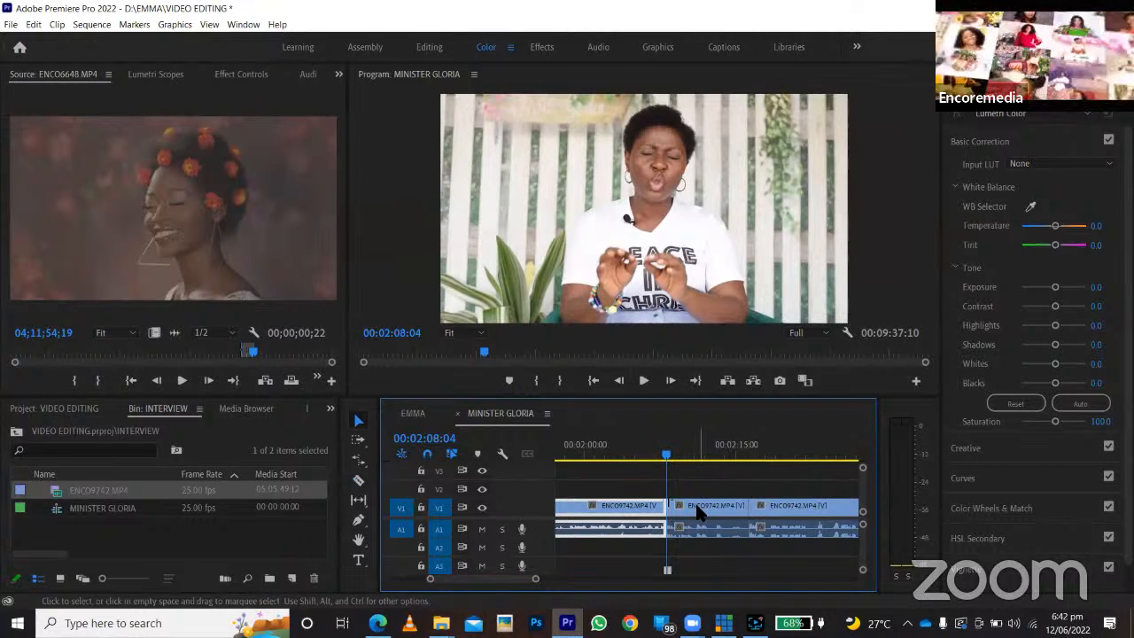
{"action": "left_click", "coordinate": [698, 512]}
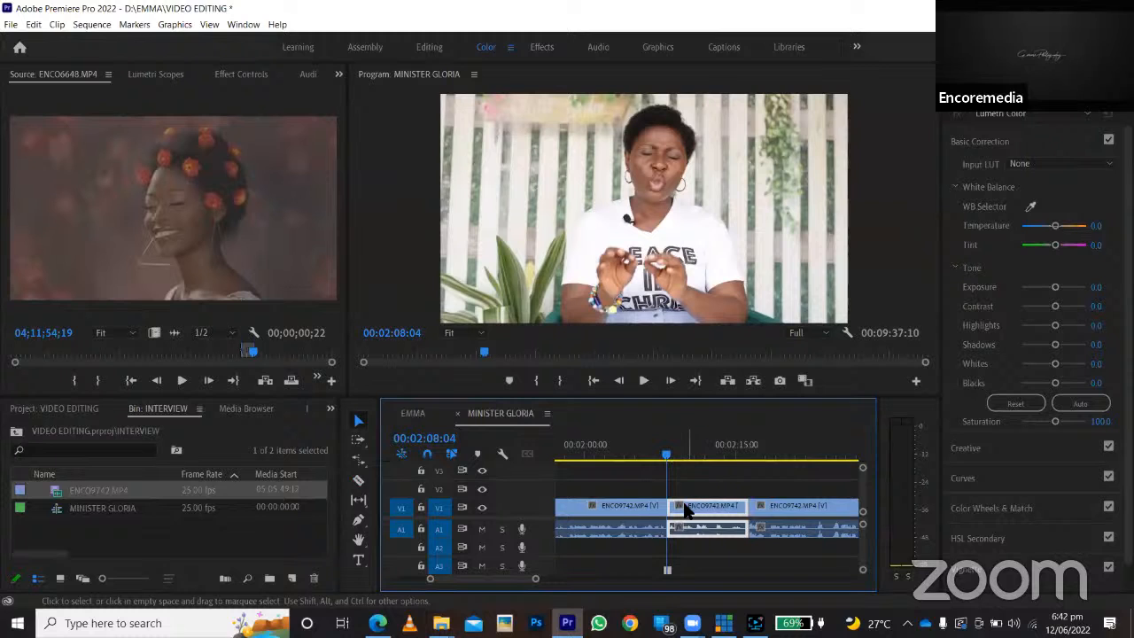
{"action": "right_click", "coordinate": [691, 486]}
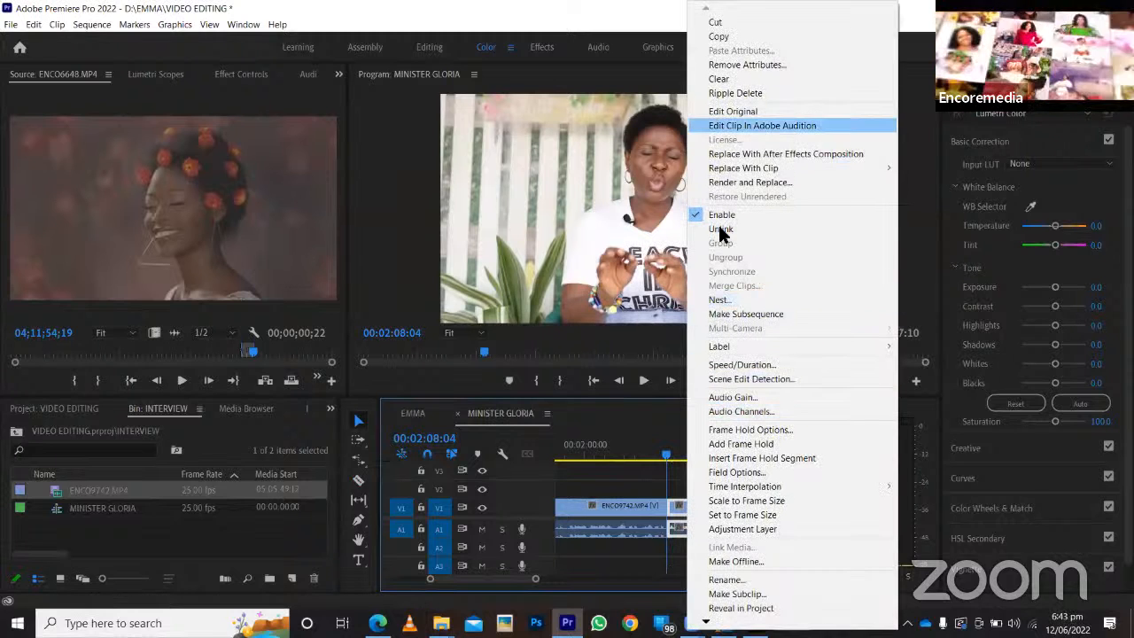
{"action": "left_click", "coordinate": [706, 94]}
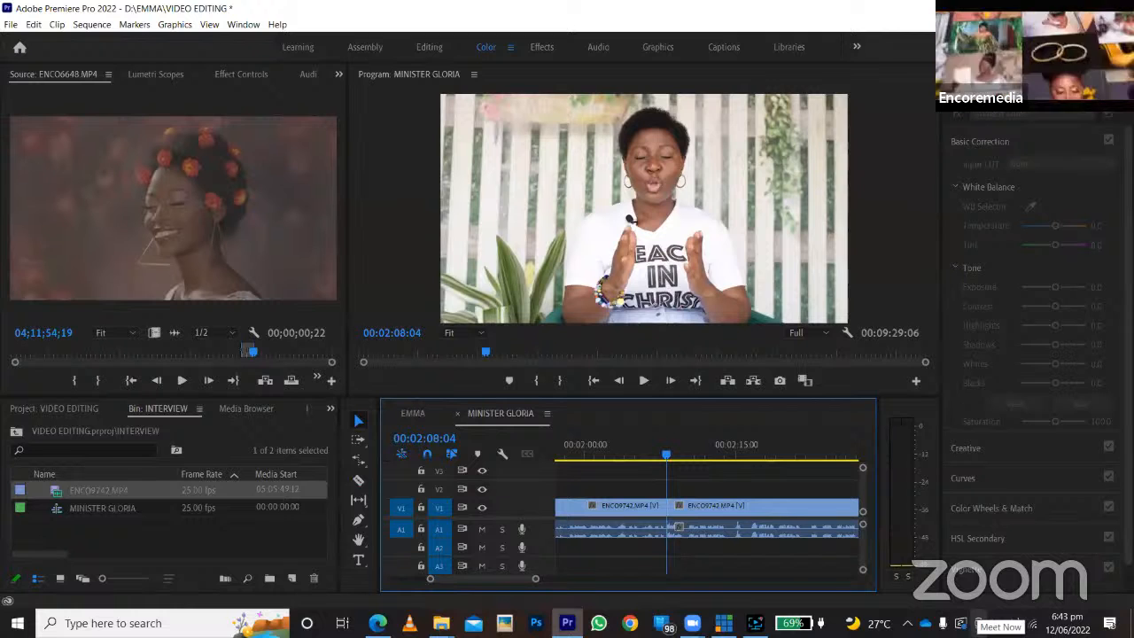
Play the interview across the new join, starting from about 00:02:06.
{"action": "left_click", "coordinate": [651, 452]}
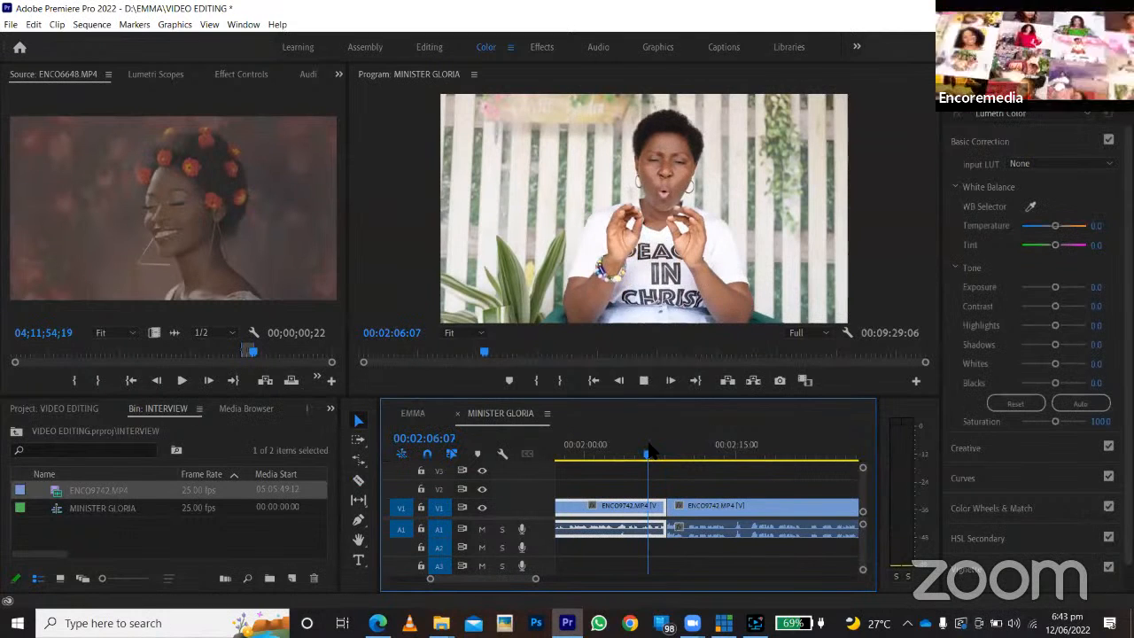
{"action": "key", "text": "space"}
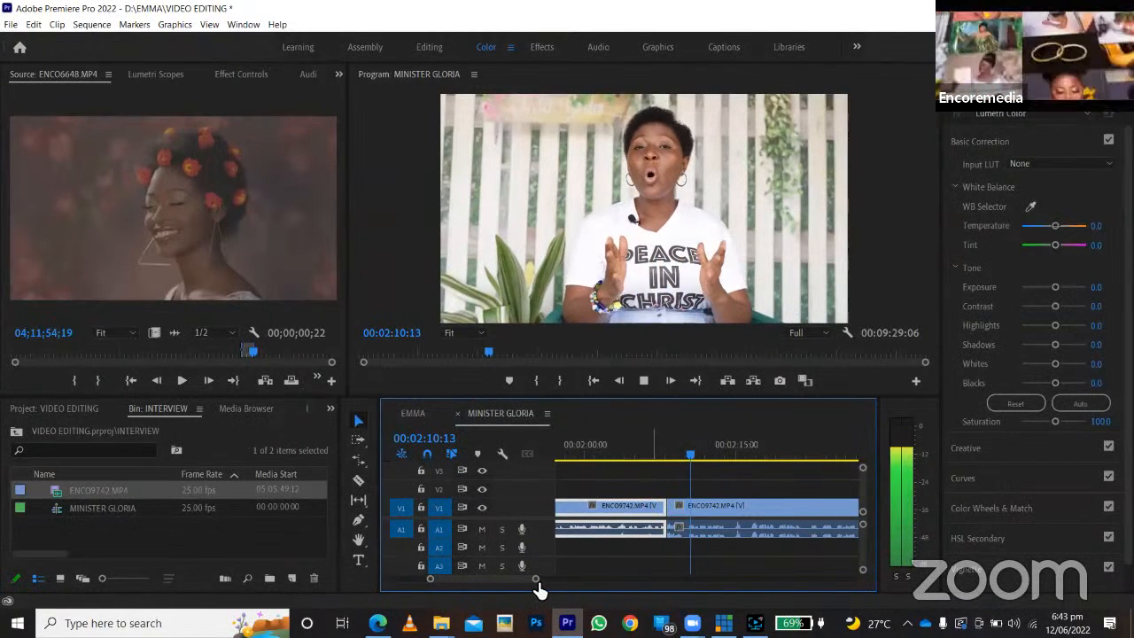
{"action": "left_click_drag", "start_coordinate": [537, 580], "coordinate": [624, 581]}
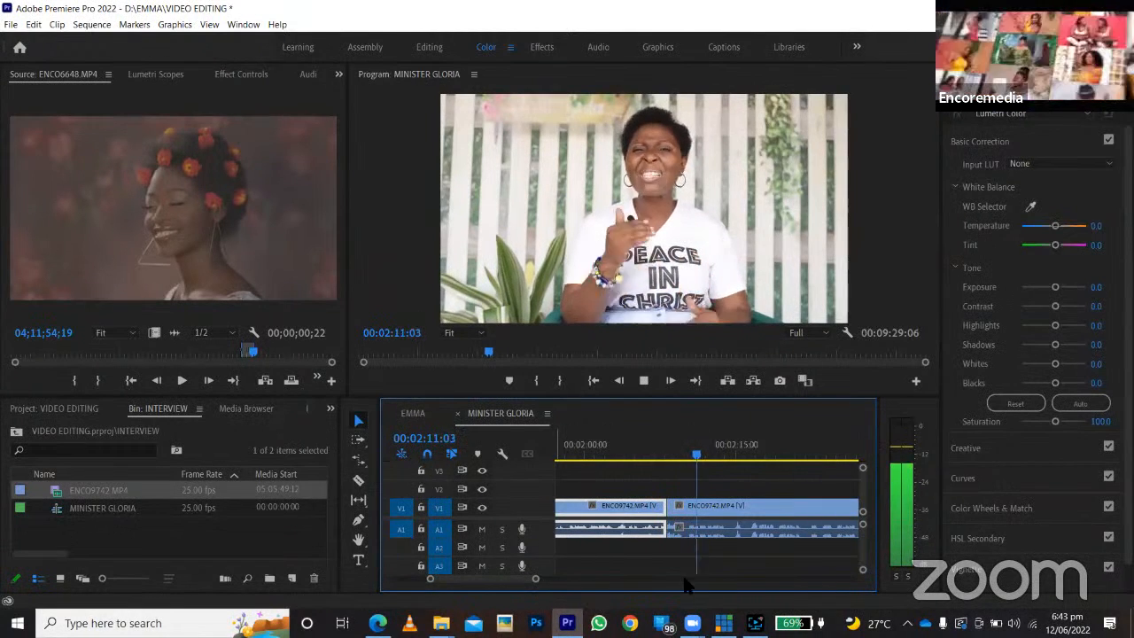
Sample the rest of the interview's playback at several points between about 00:02:57 and 00:03:41.
{"action": "left_click", "coordinate": [784, 453]}
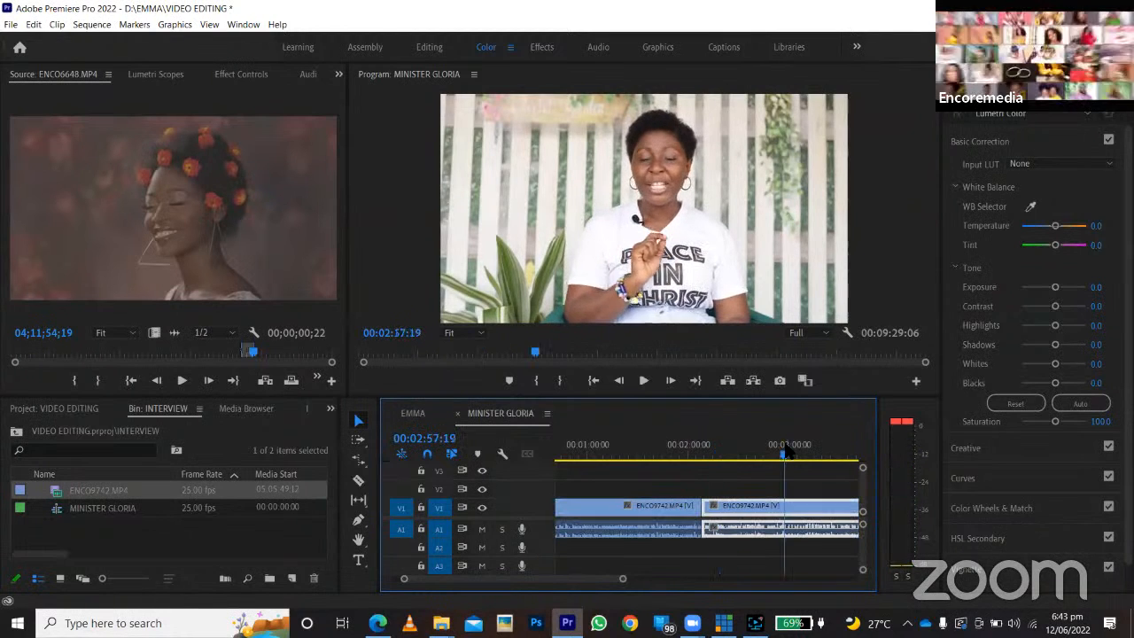
{"action": "scroll", "coordinate": [771, 478], "scroll_direction": "down", "scroll_amount": 4}
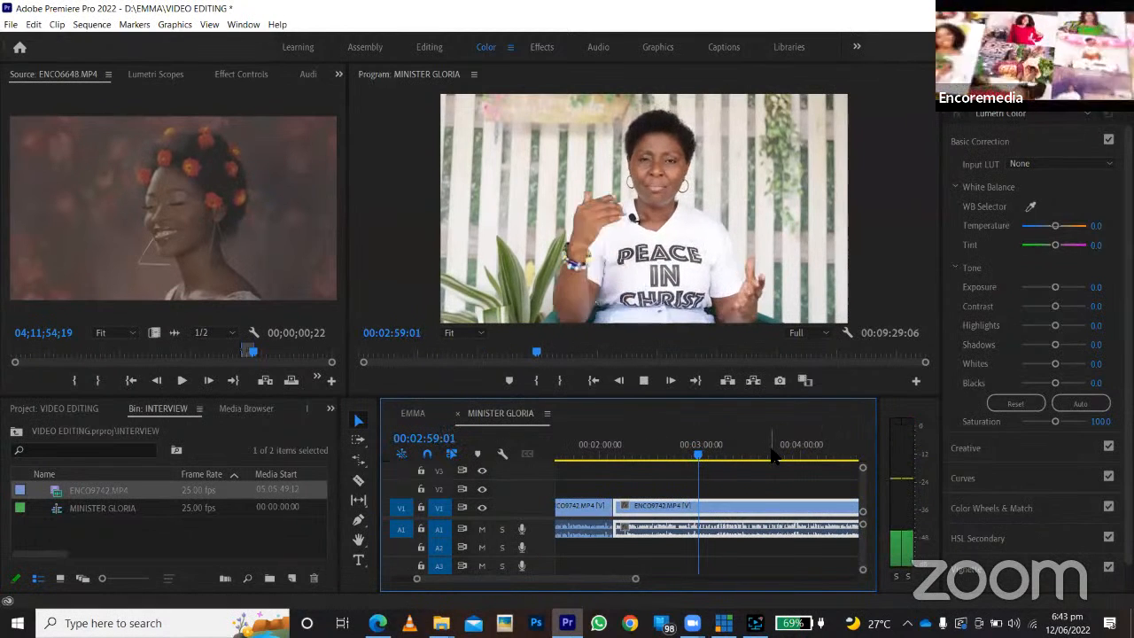
{"action": "left_click", "coordinate": [771, 454]}
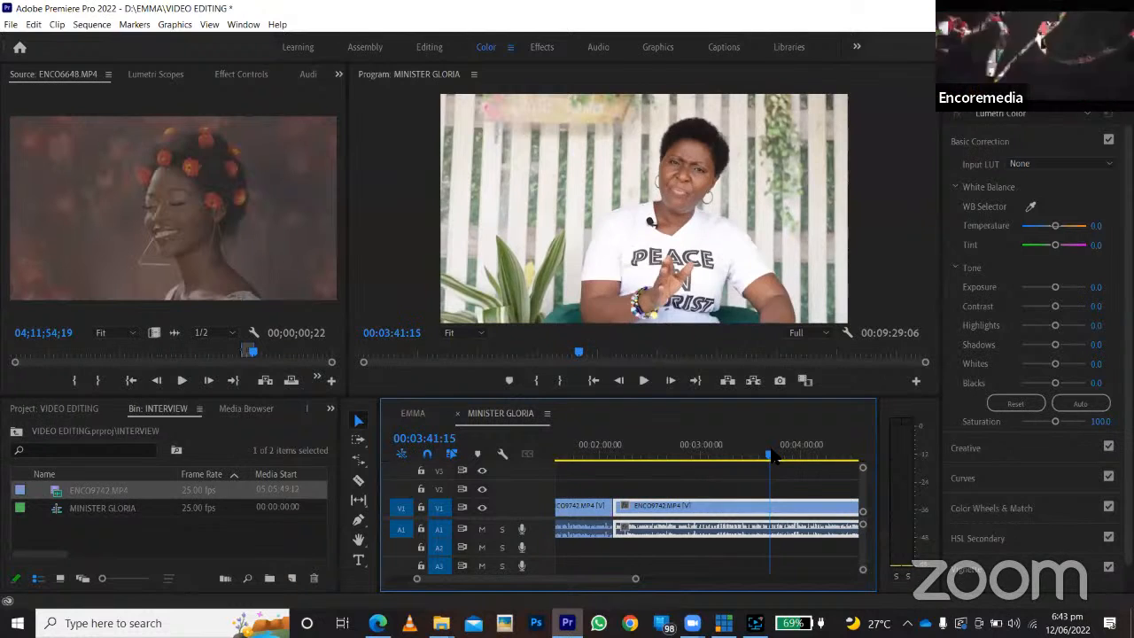
{"action": "left_click_drag", "start_coordinate": [771, 453], "coordinate": [699, 444]}
{"action": "key", "text": "space"}
{"action": "key", "text": "space"}
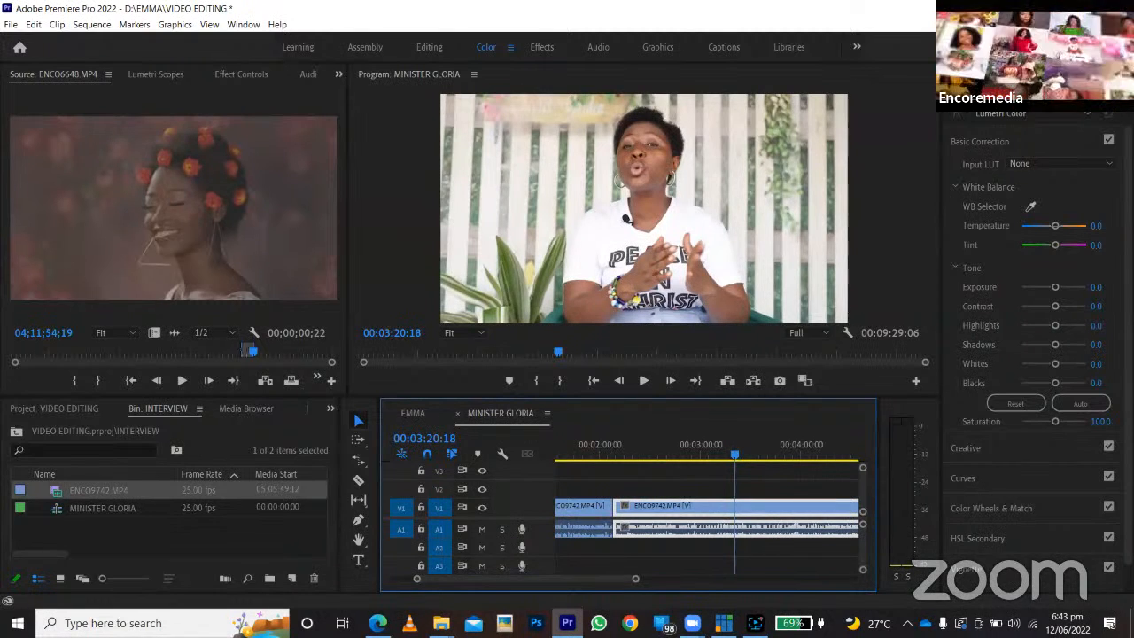
Show the graphics templates, and open the EMMA sequence with the playhead at its start.
{"action": "left_click", "coordinate": [985, 75]}
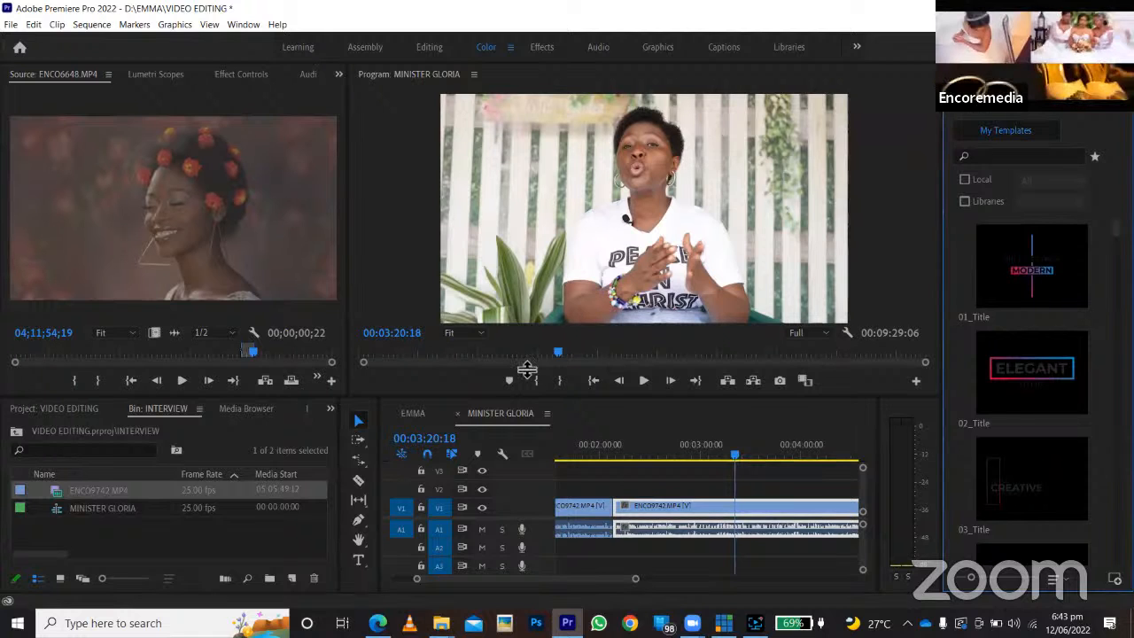
{"action": "left_click", "coordinate": [574, 461]}
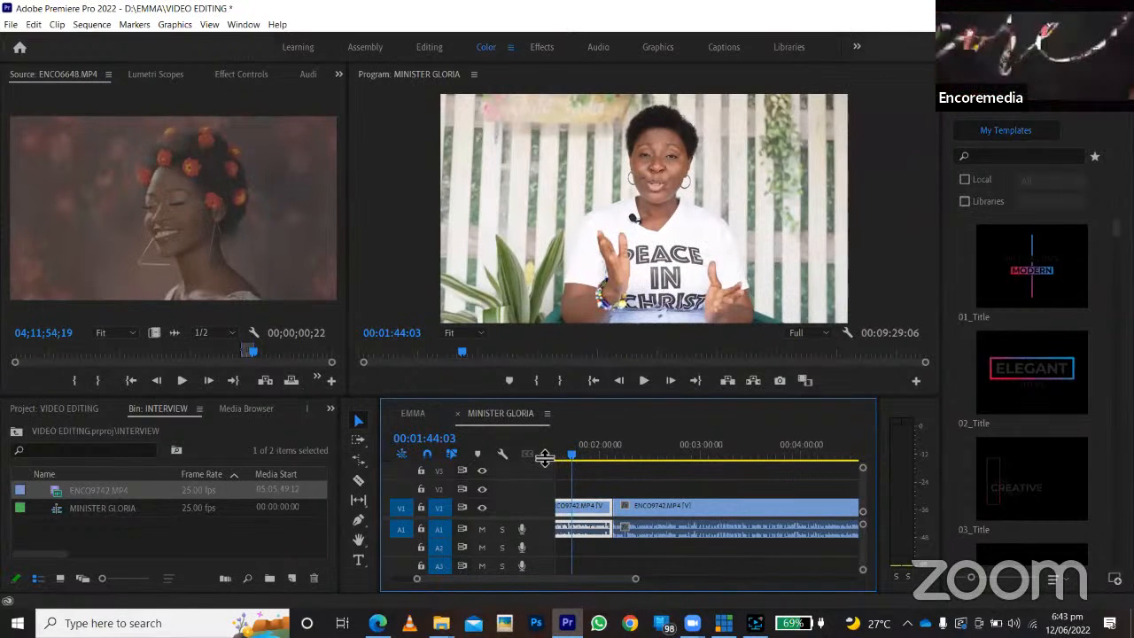
{"action": "left_click", "coordinate": [410, 416]}
{"action": "left_click_drag", "start_coordinate": [561, 458], "coordinate": [525, 460]}
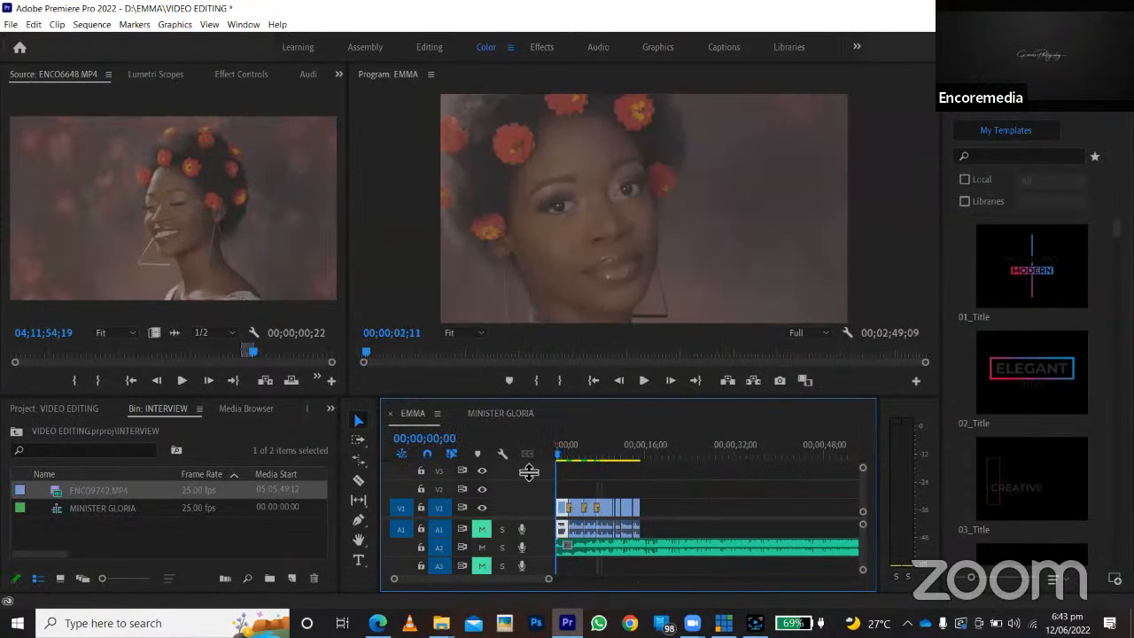
Play the EMMA sequence from its start to about 00;00;08;11, and briefly replay its opening.
{"action": "left_click", "coordinate": [642, 382]}
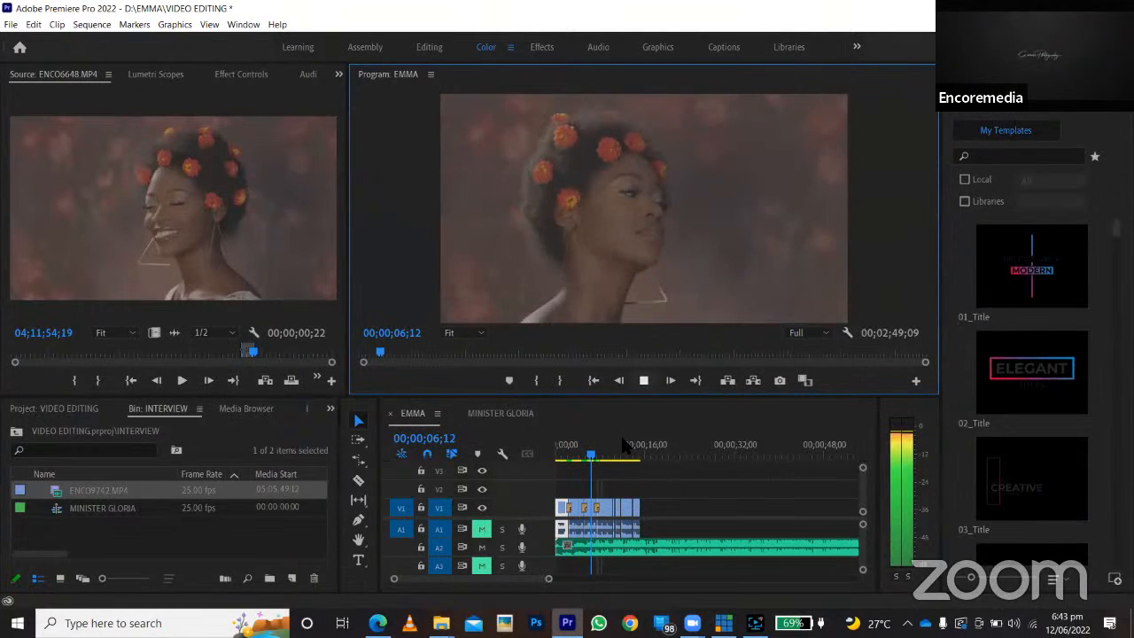
{"action": "left_click", "coordinate": [644, 381]}
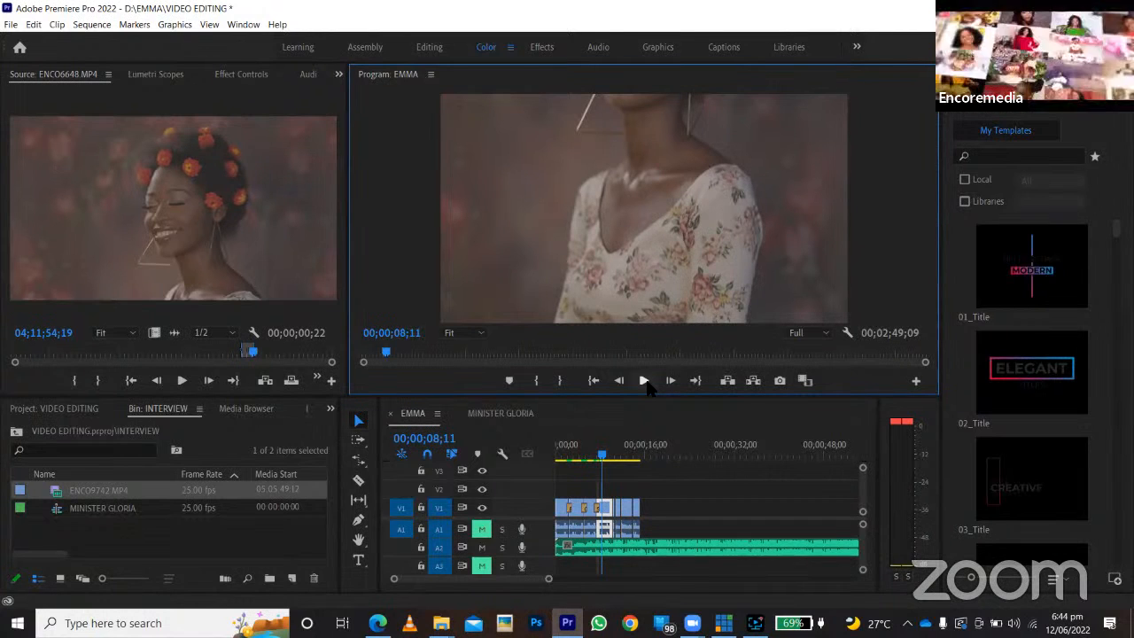
{"action": "left_click_drag", "start_coordinate": [625, 454], "coordinate": [476, 432]}
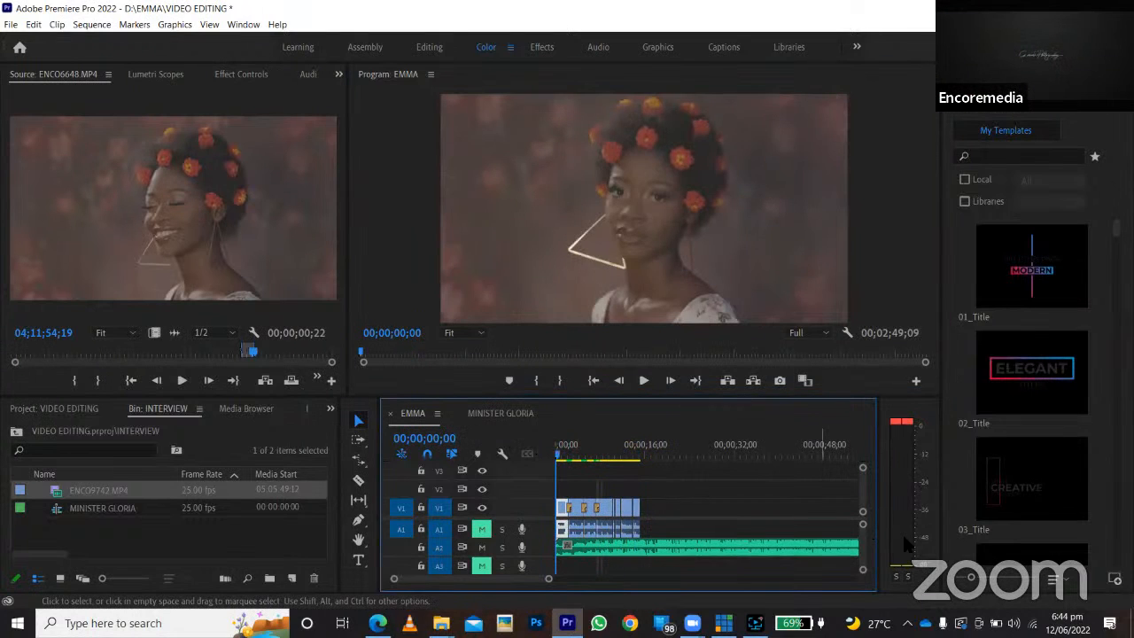
{"action": "key", "text": "space"}
{"action": "key", "text": "space"}
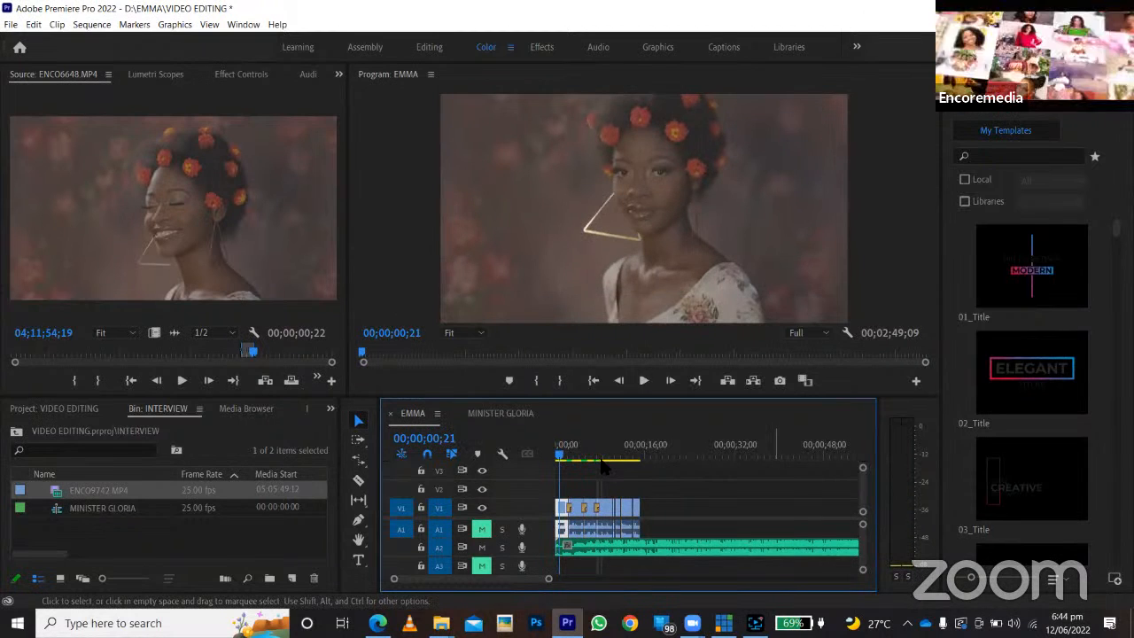
Switch to the EMMA folder in File Explorer and check the combined size of the six clips ENCO6645 through ENCO6649, including the copy.
{"action": "mouse_move", "coordinate": [426, 612]}
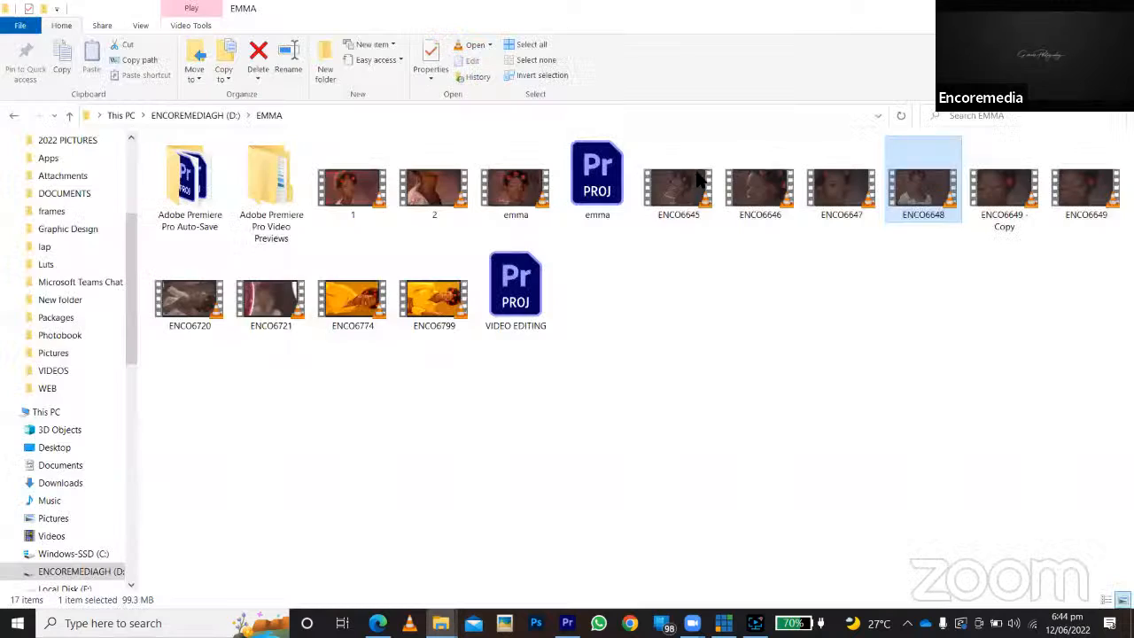
{"action": "left_click", "coordinate": [695, 184]}
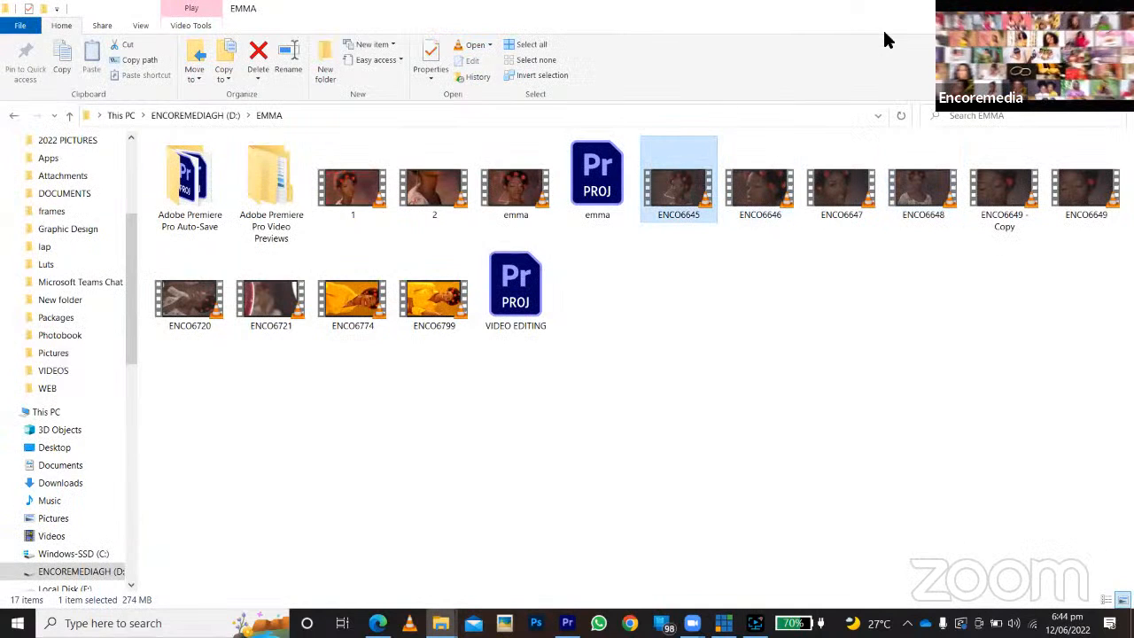
{"action": "key", "text": "super+Down"}
{"action": "left_click", "coordinate": [807, 435], "text": "shift"}
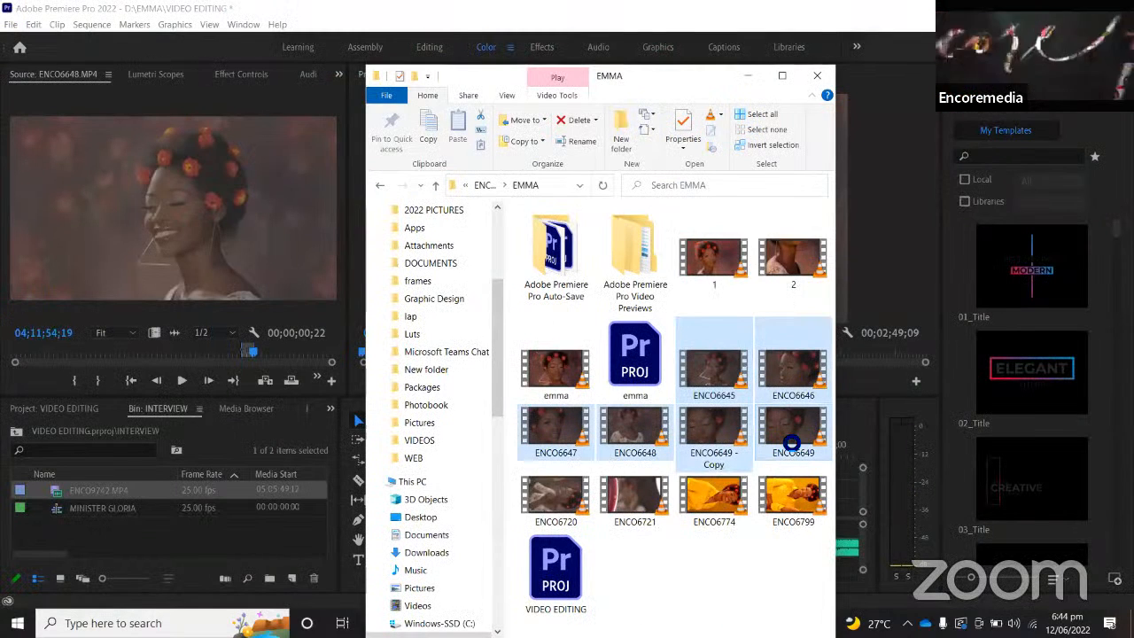
{"action": "right_click", "coordinate": [806, 435]}
{"action": "left_click", "coordinate": [814, 429]}
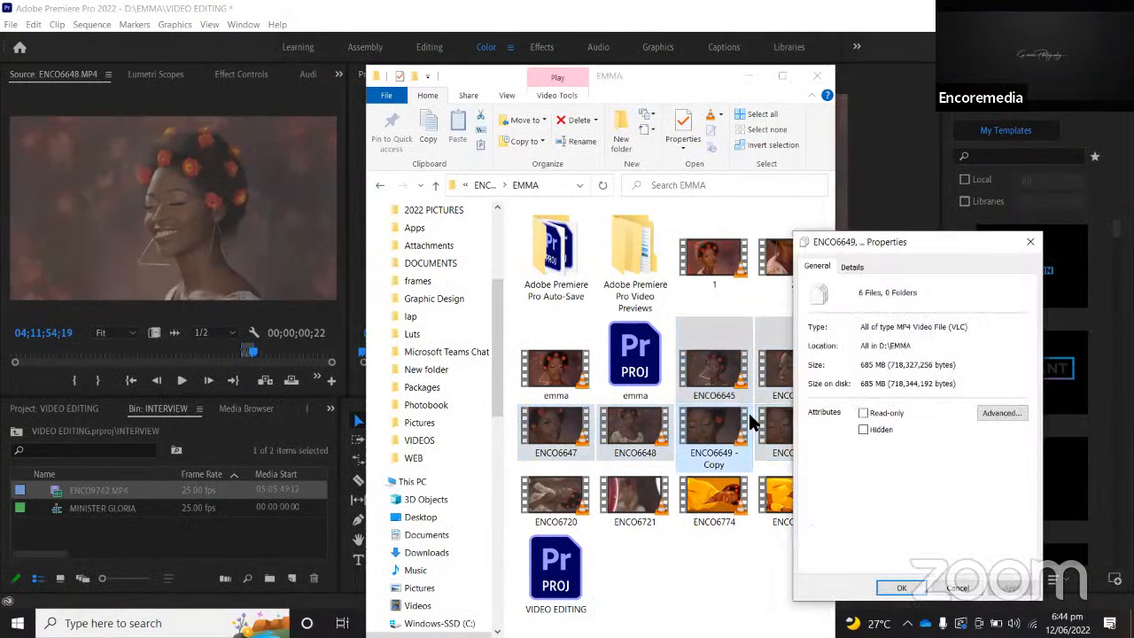
{"action": "left_click_drag", "start_coordinate": [876, 242], "coordinate": [579, 282]}
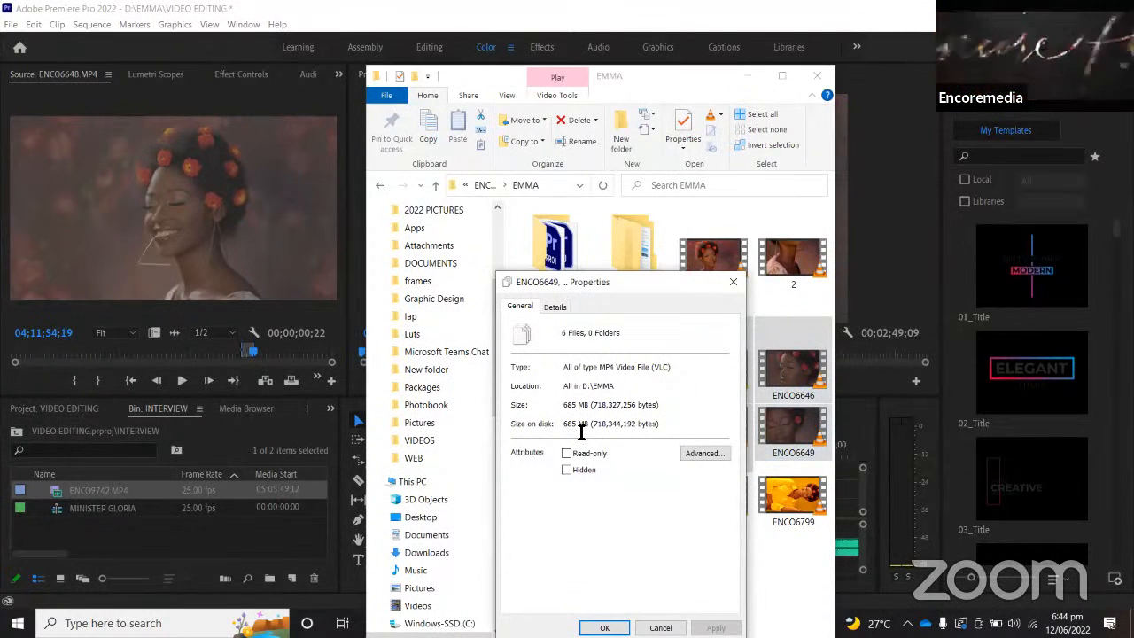
{"action": "left_click", "coordinate": [733, 282]}
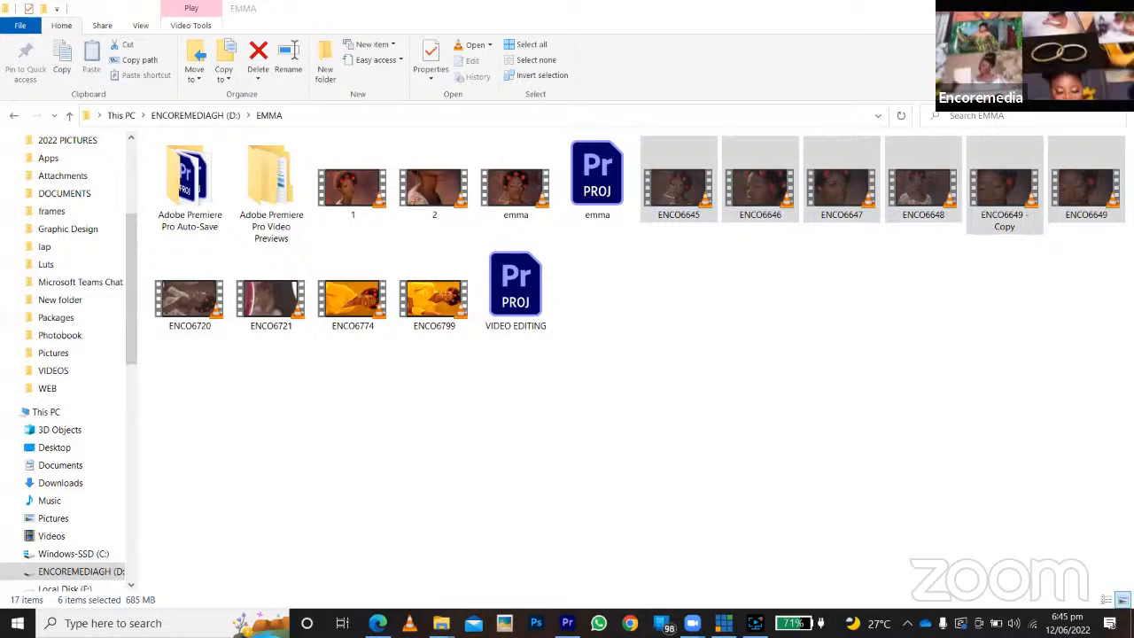
Switch back to Premiere Pro and examine the EMMA sequence at 00;00;02;11 and around the Shifter Bounce transition, ending at 00;00;07;21.
{"action": "key", "text": "alt+Tab"}
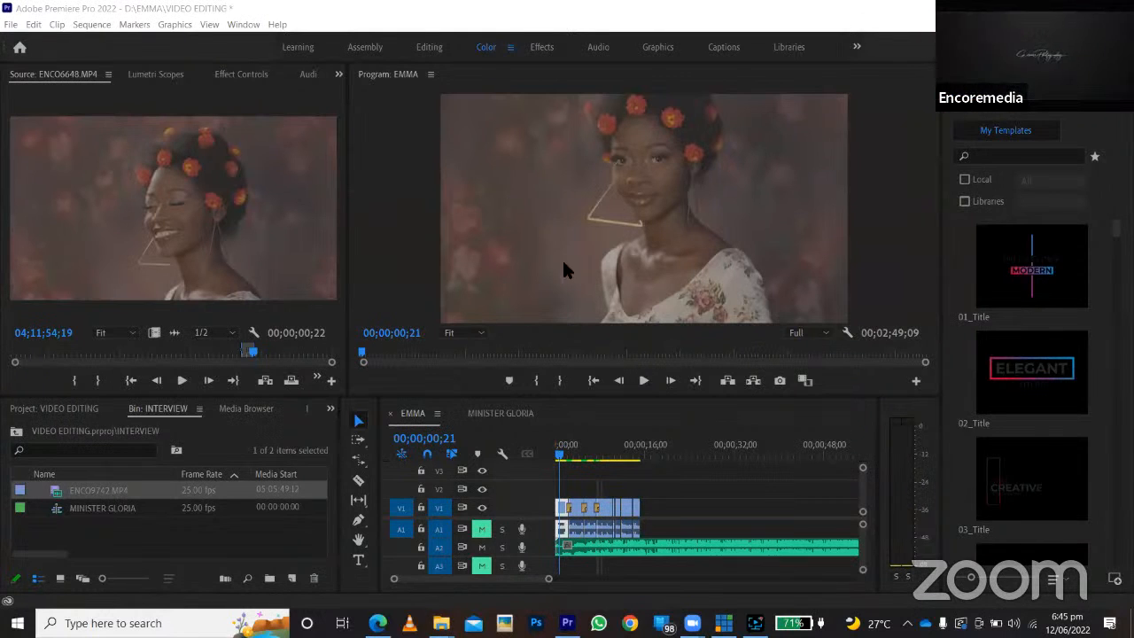
{"action": "left_click", "coordinate": [568, 452]}
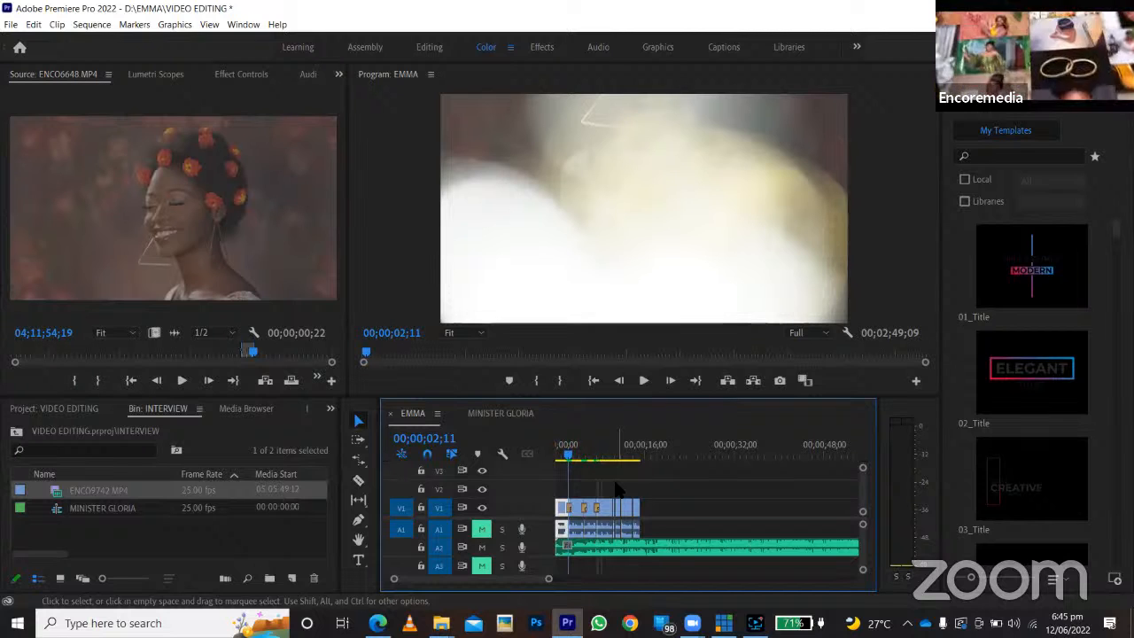
{"action": "left_click", "coordinate": [593, 454]}
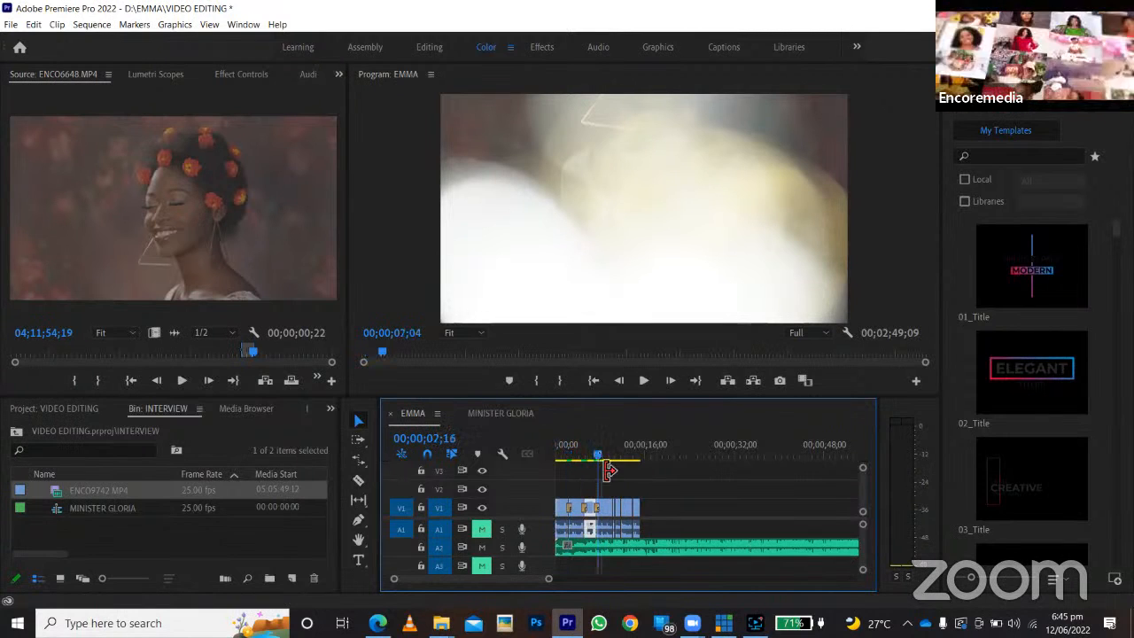
{"action": "key", "text": "="}
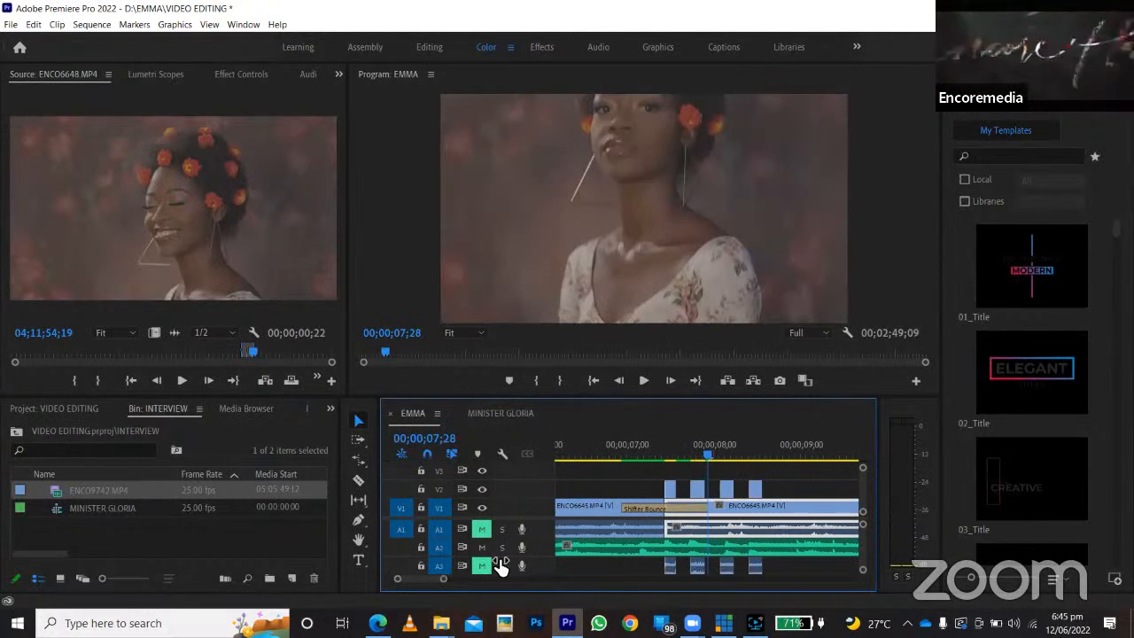
{"action": "key", "text": "="}
{"action": "left_click", "coordinate": [696, 455]}
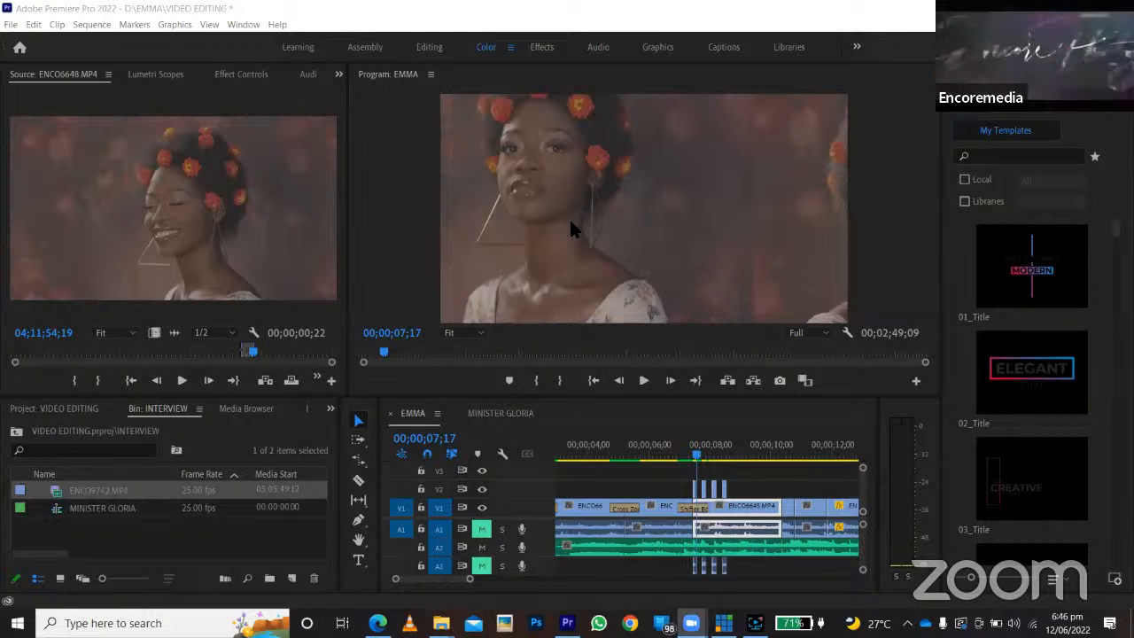
{"action": "scroll", "coordinate": [617, 211], "scroll_direction": "down", "scroll_amount": 2}
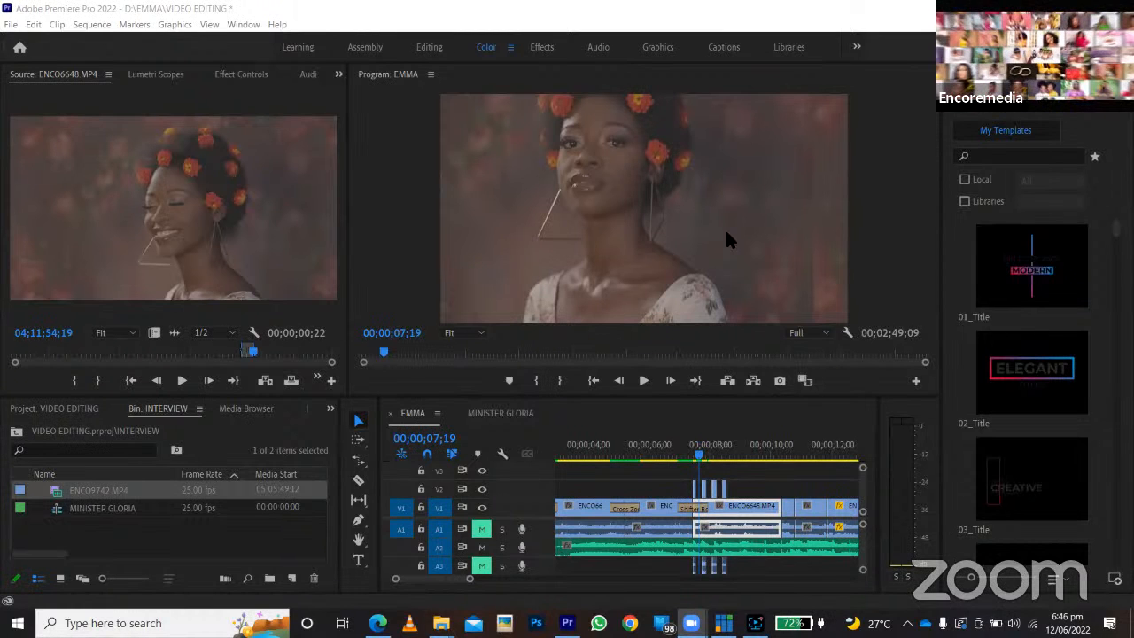
{"action": "key", "text": "Right"}
{"action": "key", "text": "Right"}
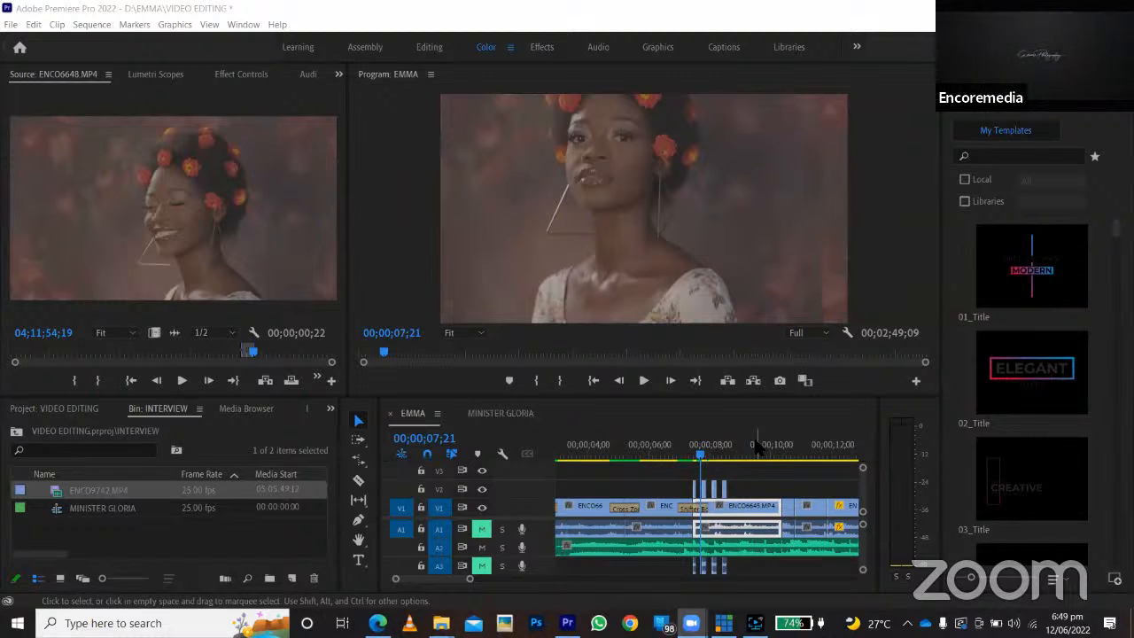
Save the VIDEO EDITING project.
{"action": "left_click", "coordinate": [2, 25]}
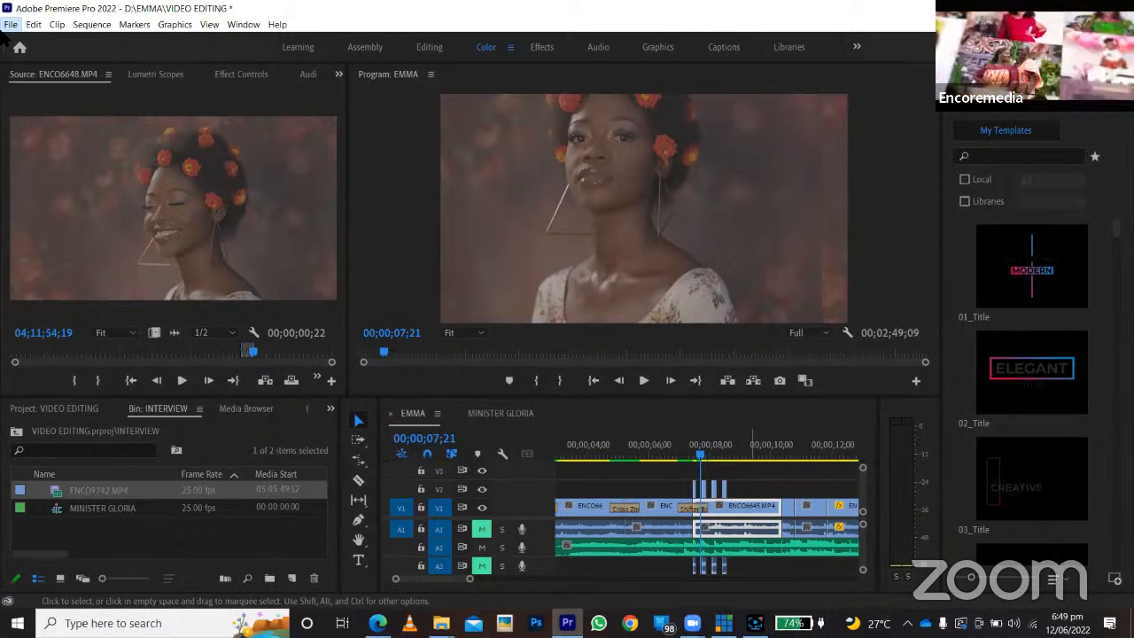
{"action": "left_click", "coordinate": [7, 26]}
{"action": "left_click", "coordinate": [63, 185]}
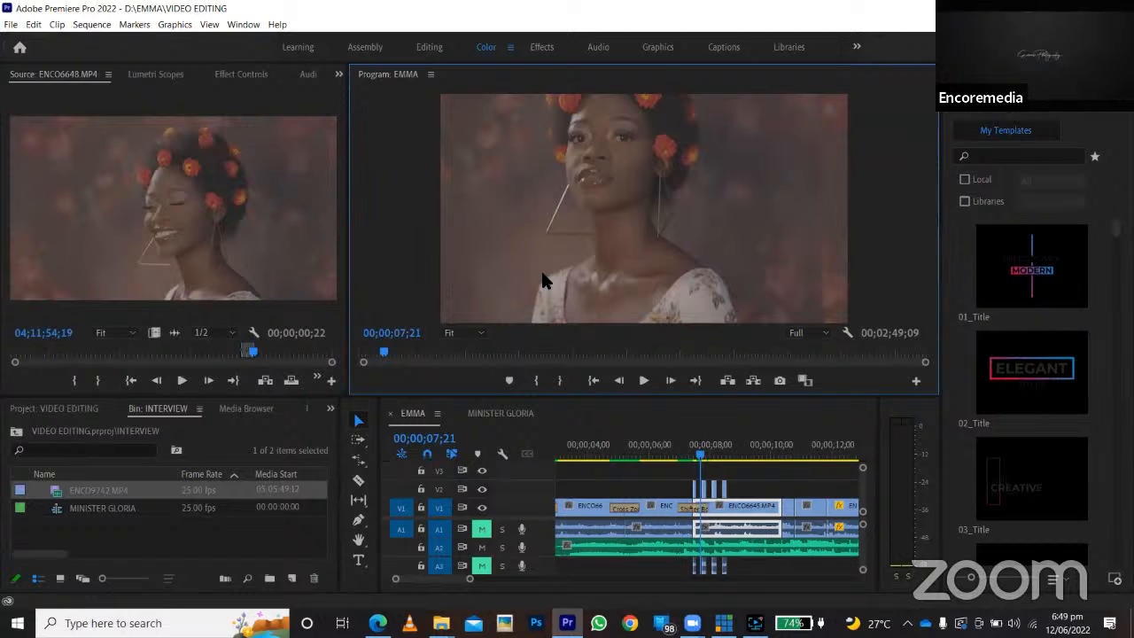